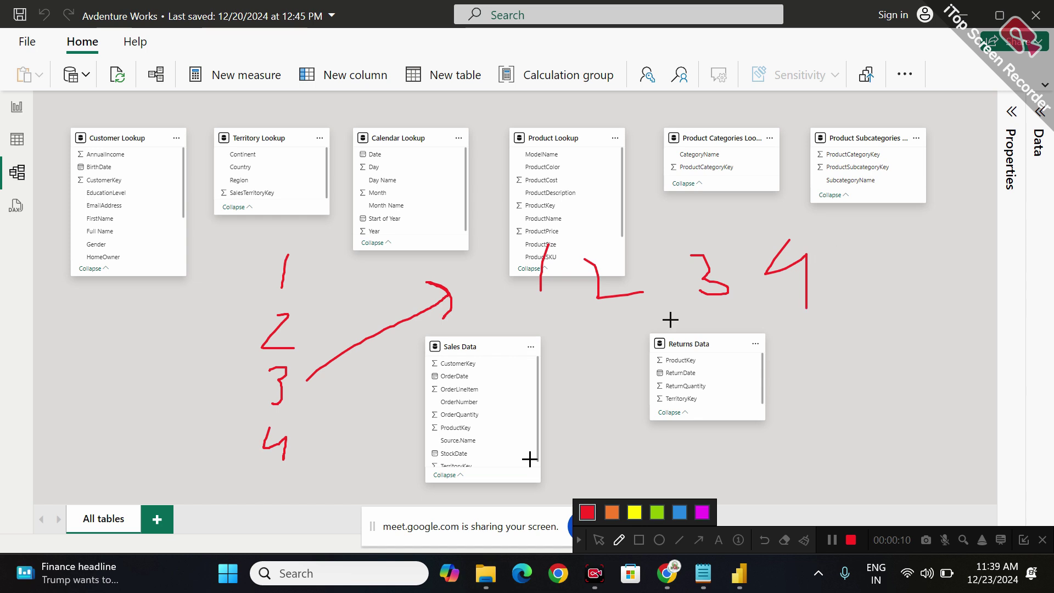
# Add another 4 to both handwritten number sequences, and erase all the drawings from the screen.
pyautogui.moveTo(277, 481)
pyautogui.mouseDown()
pyautogui.moveTo(300, 491)
pyautogui.moveTo(288, 522)
pyautogui.mouseUp()
pyautogui.moveTo(868, 233); pyautogui.dragTo(855, 313)
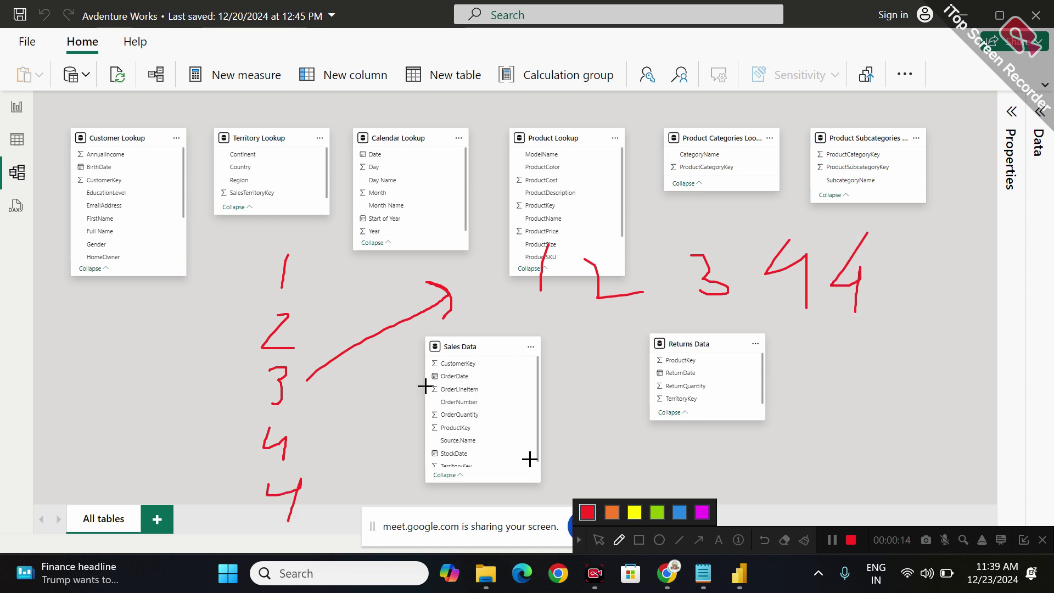
pyautogui.click(785, 541)
pyautogui.click(786, 544)
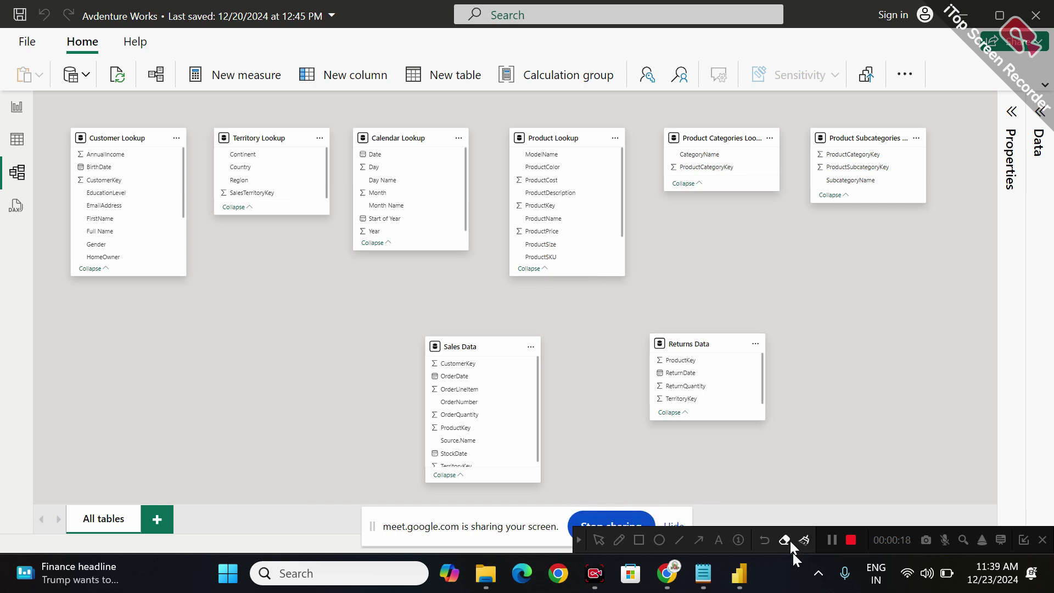
# Handwrite 1, 2, 3, 3, 4 in a column and 1, 2, 3, 4 in a row in red, with an arrow from the column's first 3 to the row.
pyautogui.click(619, 539)
pyautogui.moveTo(249, 241)
pyautogui.mouseDown()
pyautogui.moveTo(256, 346)
pyautogui.moveTo(296, 348)
pyautogui.moveTo(287, 407)
pyautogui.moveTo(296, 500)
pyautogui.mouseUp()
pyautogui.moveTo(555, 287); pyautogui.dragTo(552, 322)
pyautogui.moveTo(574, 305)
pyautogui.mouseDown()
pyautogui.moveTo(574, 325)
pyautogui.moveTo(637, 313)
pyautogui.mouseUp()
pyautogui.moveTo(706, 275); pyautogui.dragTo(728, 302)
pyautogui.moveTo(728, 301); pyautogui.dragTo(727, 325)
pyautogui.moveTo(302, 376)
pyautogui.mouseDown()
pyautogui.moveTo(384, 395)
pyautogui.moveTo(518, 326)
pyautogui.moveTo(539, 375)
pyautogui.mouseUp()
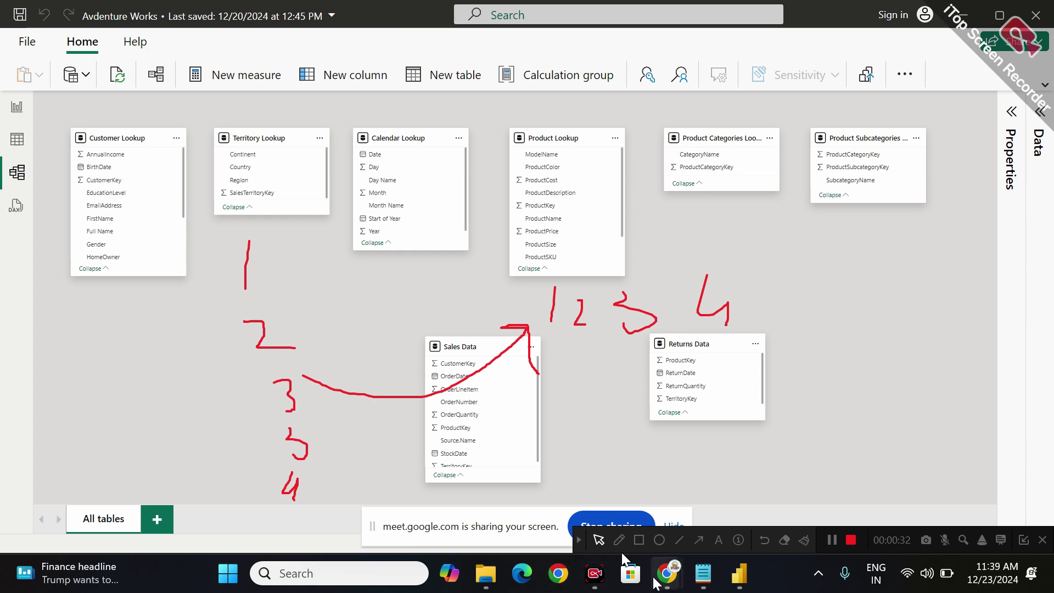
# Switch to the Google Meet call, admit all waiting participants, and return to the Power BI model.
pyautogui.moveTo(667, 573)
pyautogui.click(563, 525)
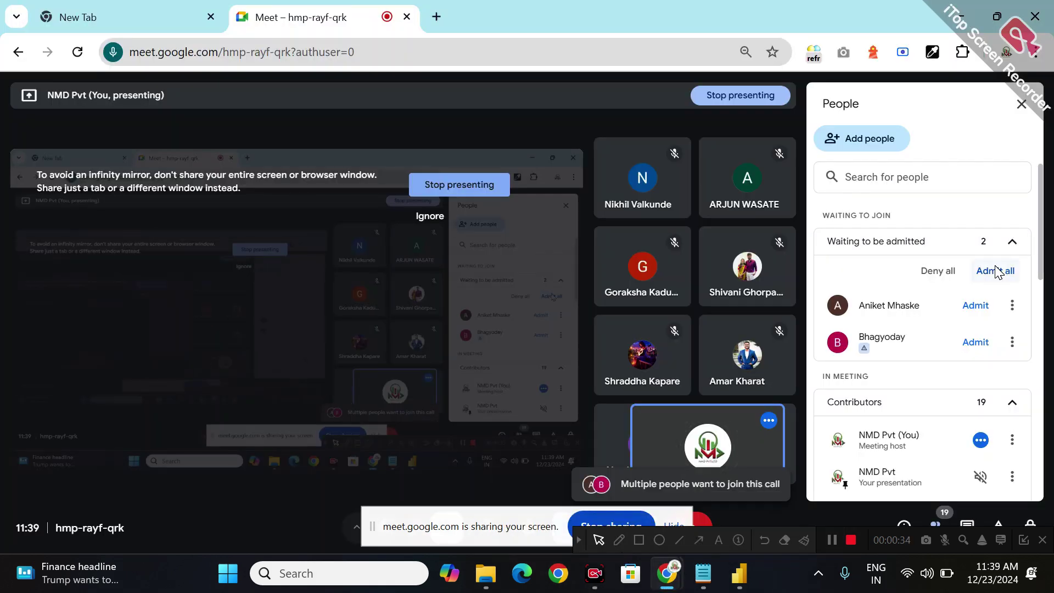
pyautogui.click(995, 271)
pyautogui.click(600, 349)
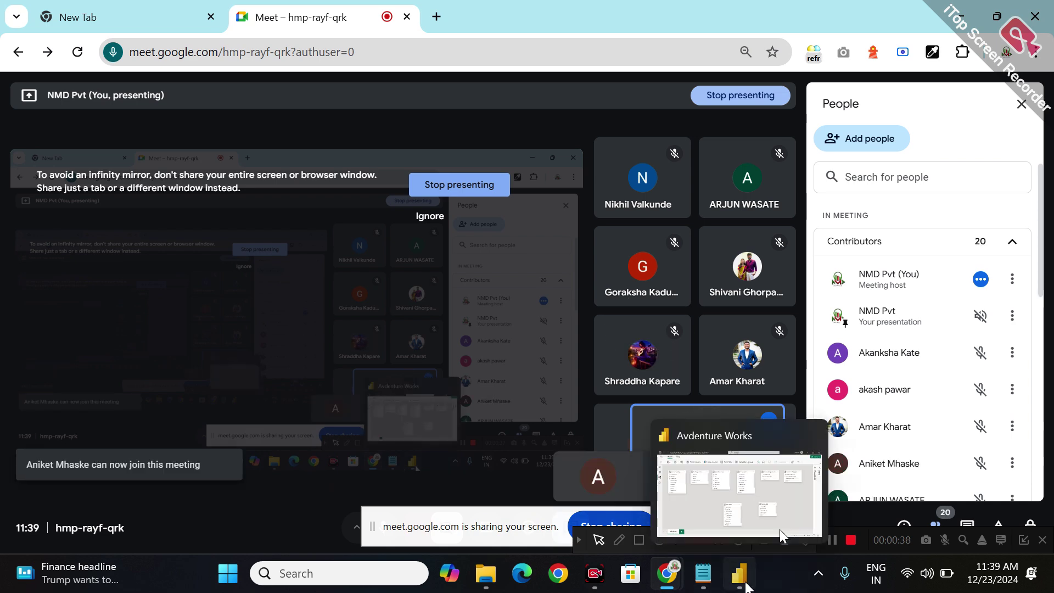
pyautogui.click(739, 573)
# Draw a red box around the two repeated 3s in the handwritten column, and leave drawing mode.
pyautogui.click(619, 539)
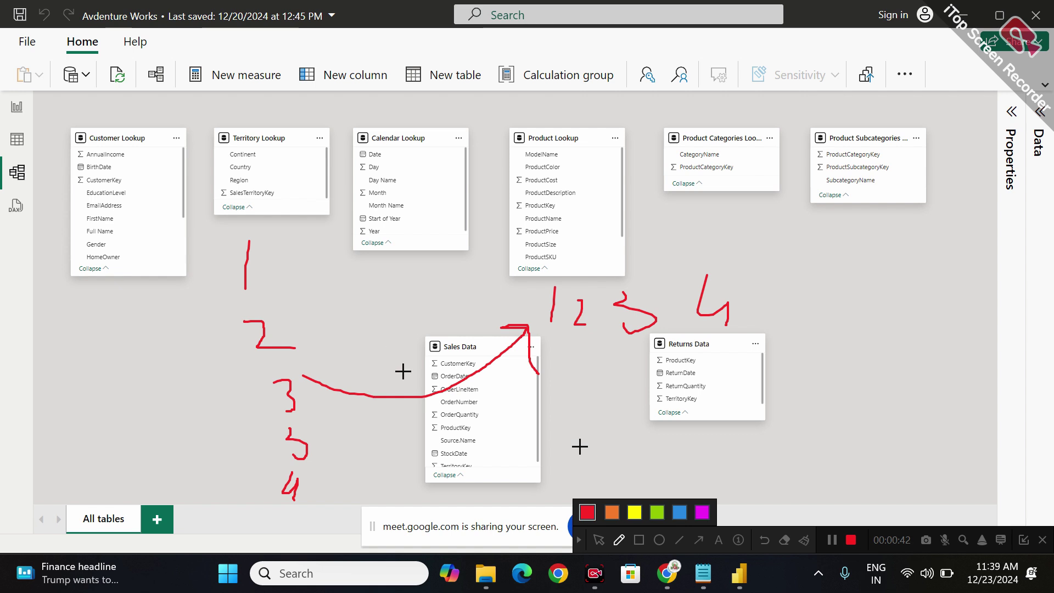
pyautogui.moveTo(332, 367)
pyautogui.mouseDown()
pyautogui.moveTo(249, 369)
pyautogui.moveTo(268, 470)
pyautogui.moveTo(351, 398)
pyautogui.moveTo(333, 360)
pyautogui.mouseUp()
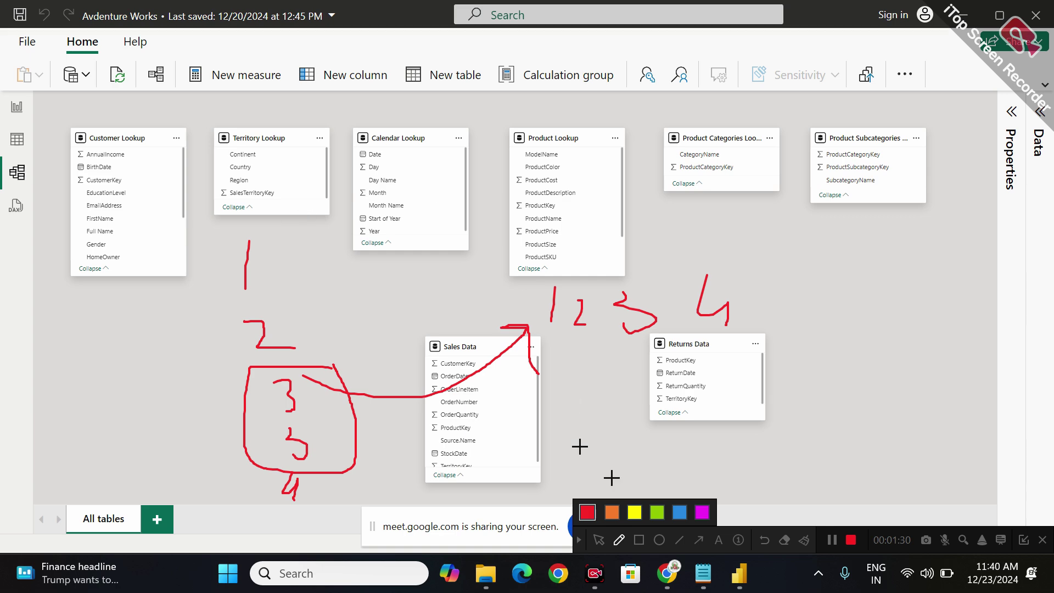
pyautogui.click(599, 540)
# Check the participant list in the Google Meet call and return to the Power BI model.
pyautogui.moveTo(671, 586)
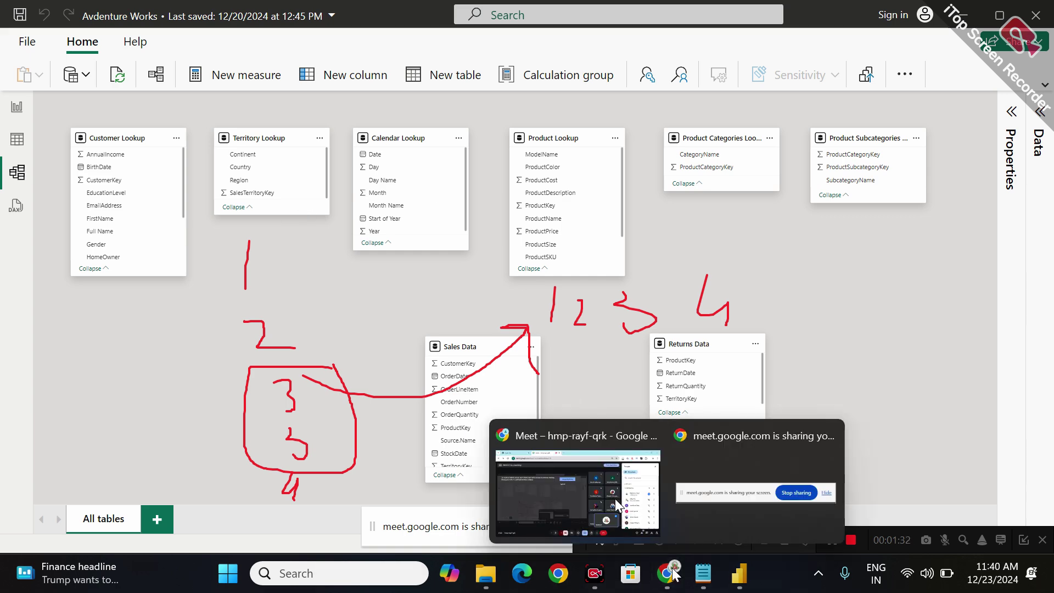
pyautogui.click(599, 486)
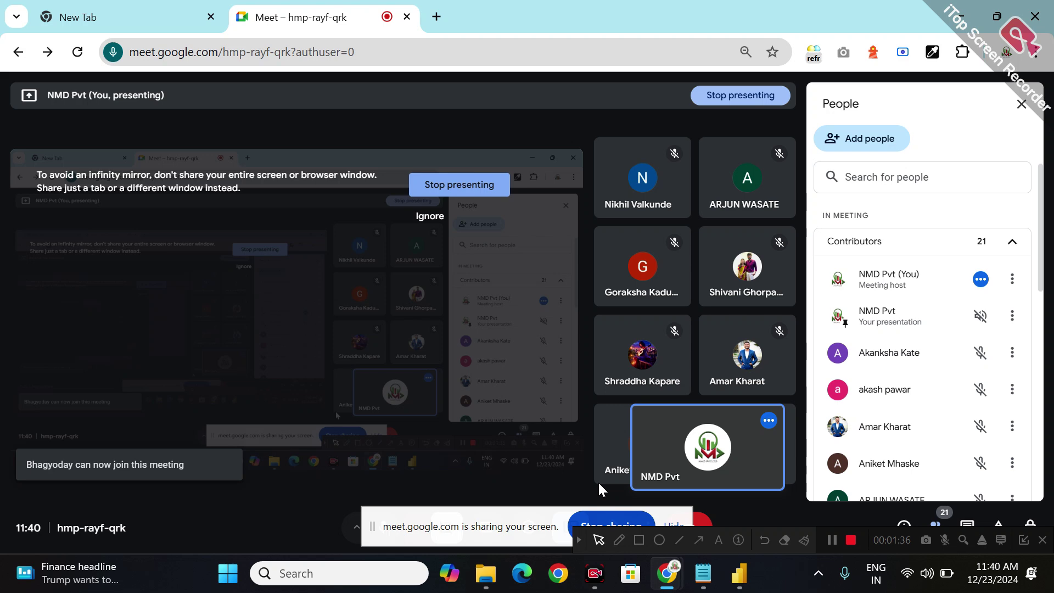
pyautogui.scroll(-5, 835, 420)
pyautogui.scroll(6, 837, 420)
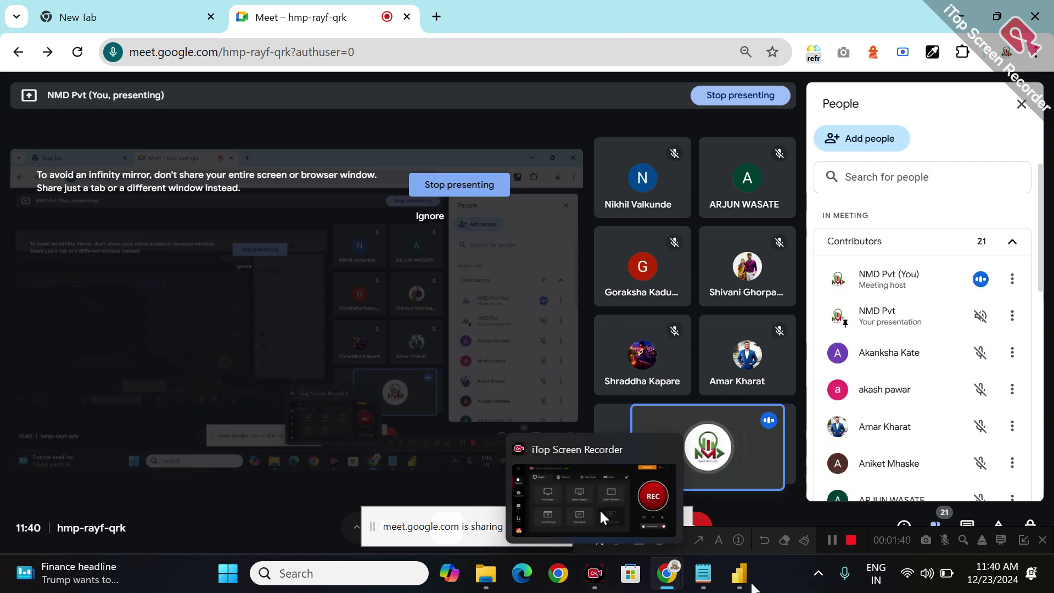
pyautogui.hotkey('alt', 'Tab')
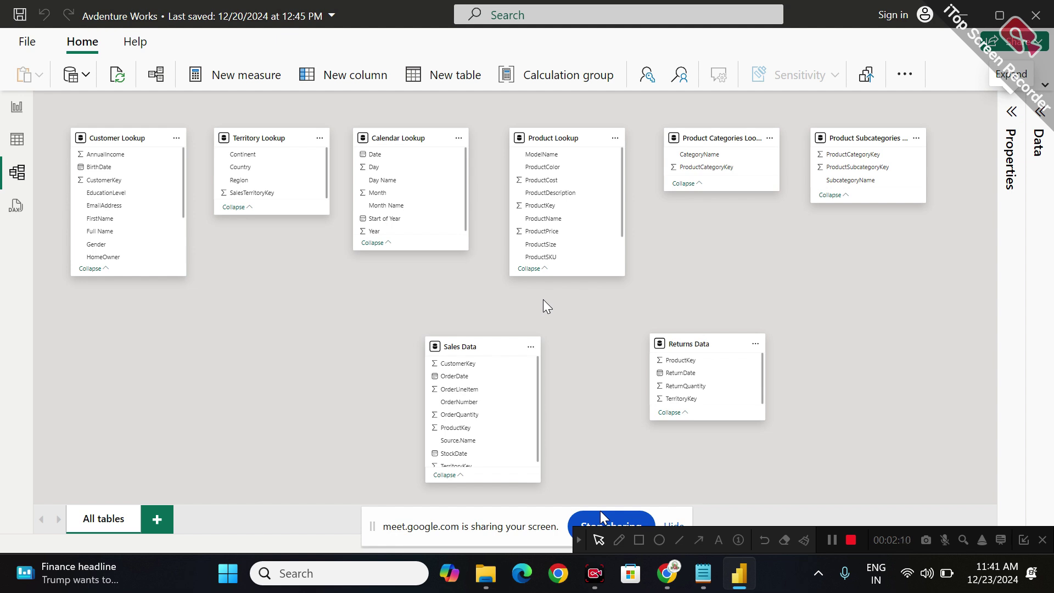
# Erase the old drawings and sketch a red two-column table with PK as the first column's heading.
pyautogui.click(618, 537)
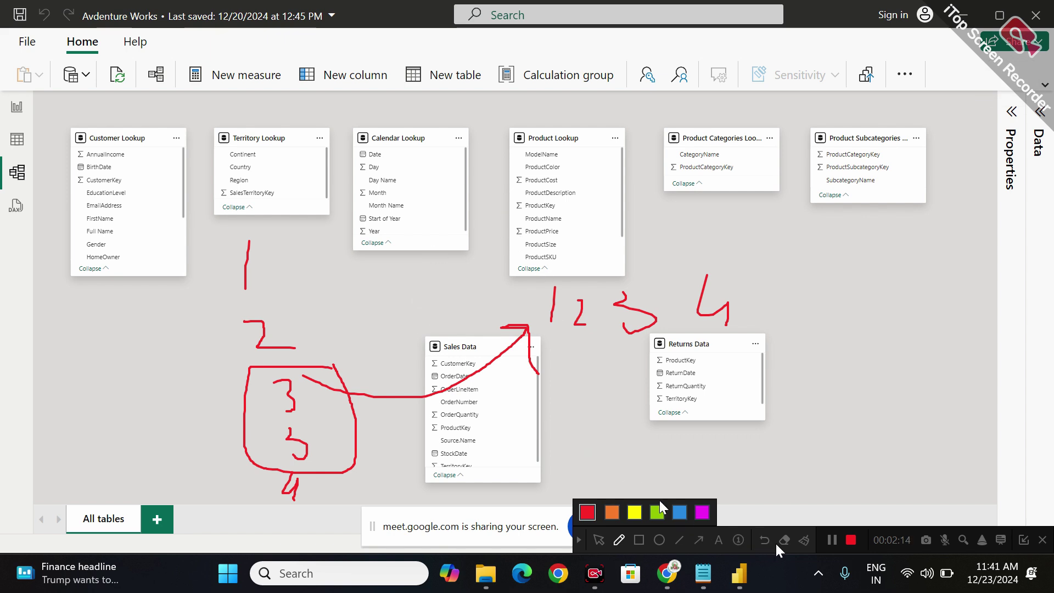
pyautogui.click(802, 541)
pyautogui.moveTo(347, 207)
pyautogui.mouseDown()
pyautogui.moveTo(362, 346)
pyautogui.moveTo(524, 227)
pyautogui.moveTo(344, 214)
pyautogui.mouseUp()
pyautogui.moveTo(376, 251)
pyautogui.mouseDown()
pyautogui.moveTo(381, 238)
pyautogui.moveTo(413, 248)
pyautogui.mouseUp()
pyautogui.moveTo(427, 190); pyautogui.dragTo(442, 356)
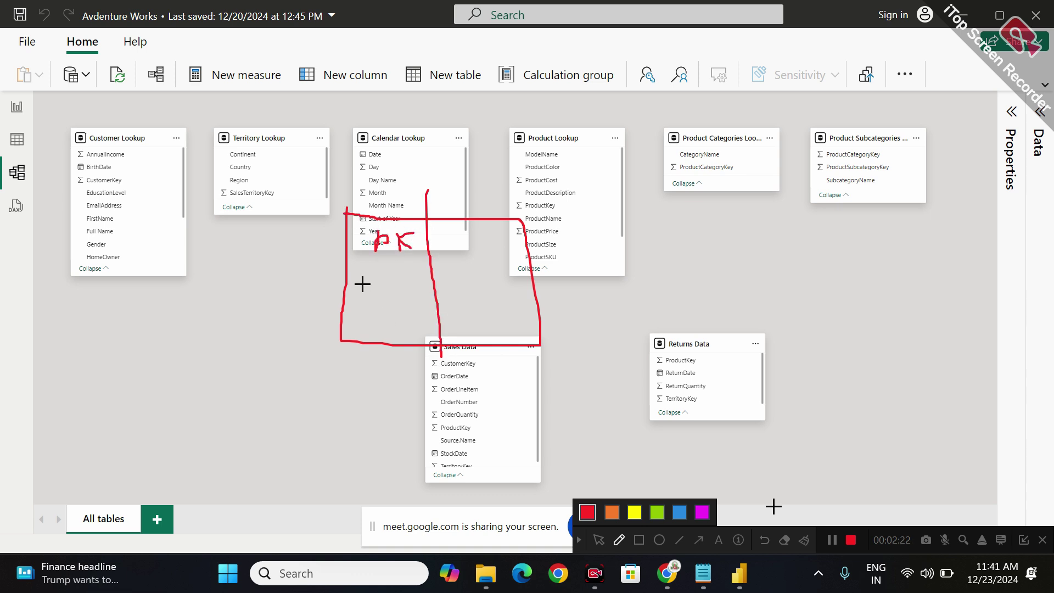
# Rule off the PK heading, write 1, 2, 3, an empty box, 4 and 5 beneath it, and point an arrow at the box.
pyautogui.moveTo(325, 265); pyautogui.dragTo(553, 261)
pyautogui.moveTo(390, 276)
pyautogui.mouseDown()
pyautogui.moveTo(391, 308)
pyautogui.moveTo(403, 310)
pyautogui.moveTo(387, 336)
pyautogui.moveTo(411, 358)
pyautogui.moveTo(368, 385)
pyautogui.moveTo(405, 357)
pyautogui.mouseUp()
pyautogui.moveTo(386, 408); pyautogui.dragTo(396, 424)
pyautogui.moveTo(392, 411); pyautogui.dragTo(406, 462)
pyautogui.moveTo(391, 464)
pyautogui.mouseDown()
pyautogui.moveTo(398, 475)
pyautogui.moveTo(387, 487)
pyautogui.mouseUp()
pyautogui.moveTo(290, 371)
pyautogui.mouseDown()
pyautogui.moveTo(350, 372)
pyautogui.moveTo(338, 388)
pyautogui.mouseUp()
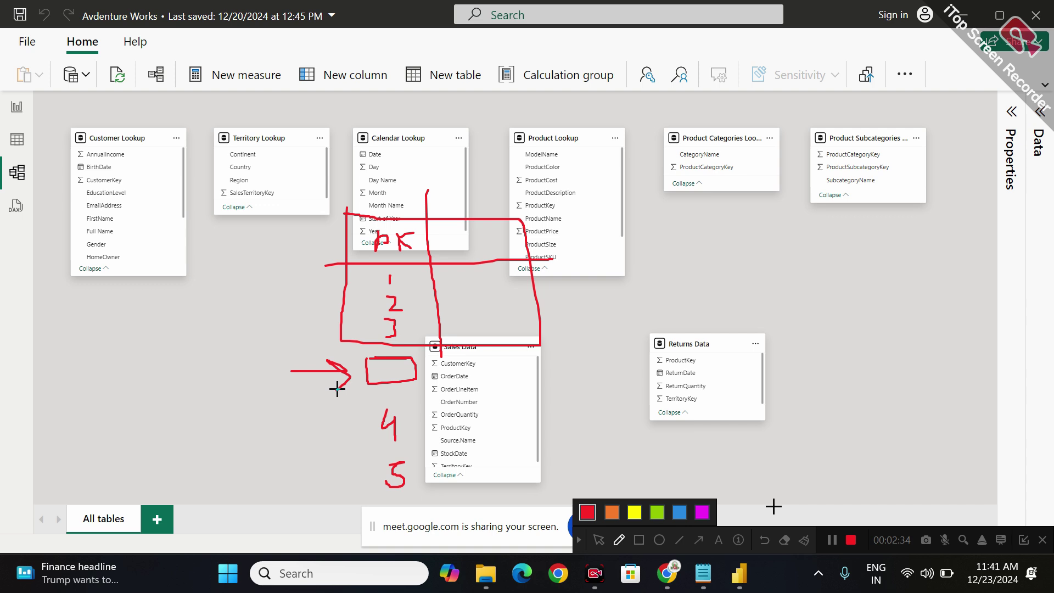
# Mark PK with a tick, cross out the arrow to the blank entry, outline the PK column, and scribble in the blank box.
pyautogui.moveTo(421, 140); pyautogui.dragTo(398, 212)
pyautogui.moveTo(376, 196); pyautogui.dragTo(430, 213)
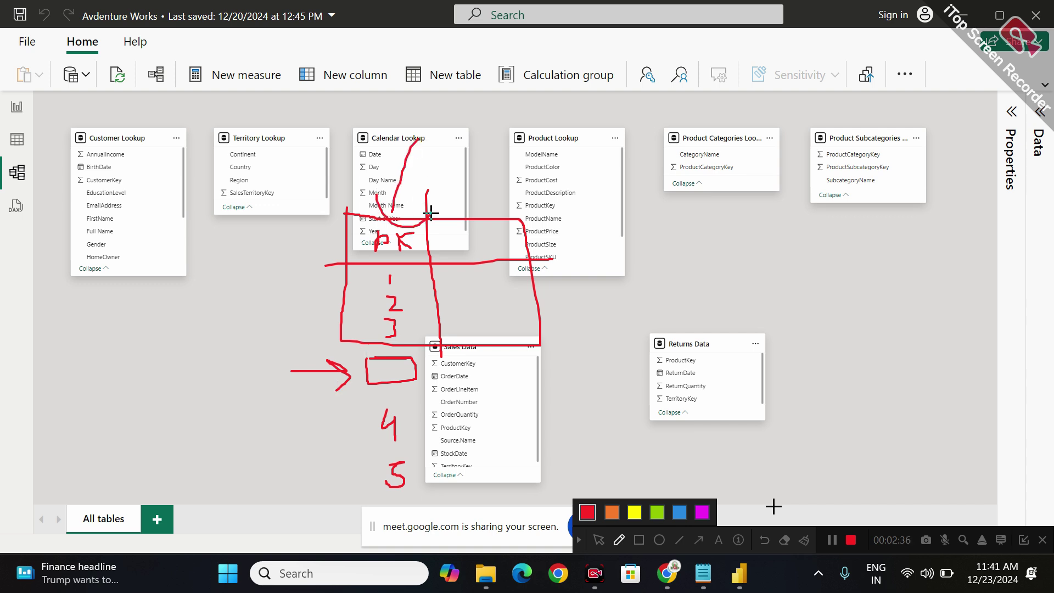
pyautogui.moveTo(278, 345); pyautogui.dragTo(325, 382)
pyautogui.moveTo(318, 340); pyautogui.dragTo(258, 396)
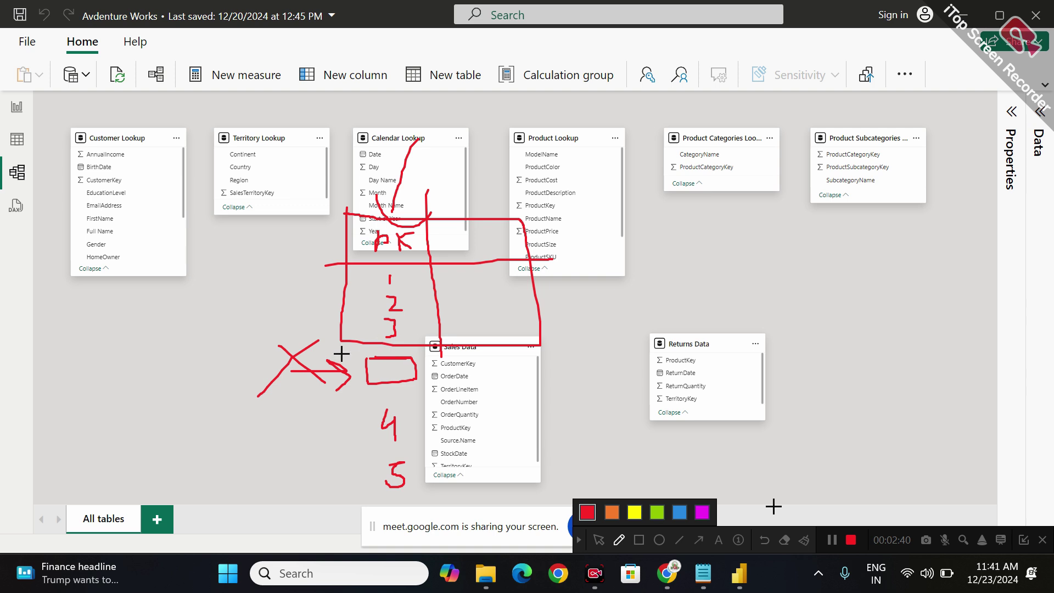
pyautogui.moveTo(384, 235)
pyautogui.mouseDown()
pyautogui.moveTo(350, 508)
pyautogui.moveTo(447, 275)
pyautogui.moveTo(409, 240)
pyautogui.mouseUp()
pyautogui.moveTo(383, 372)
pyautogui.mouseDown()
pyautogui.moveTo(417, 369)
pyautogui.moveTo(392, 386)
pyautogui.mouseUp()
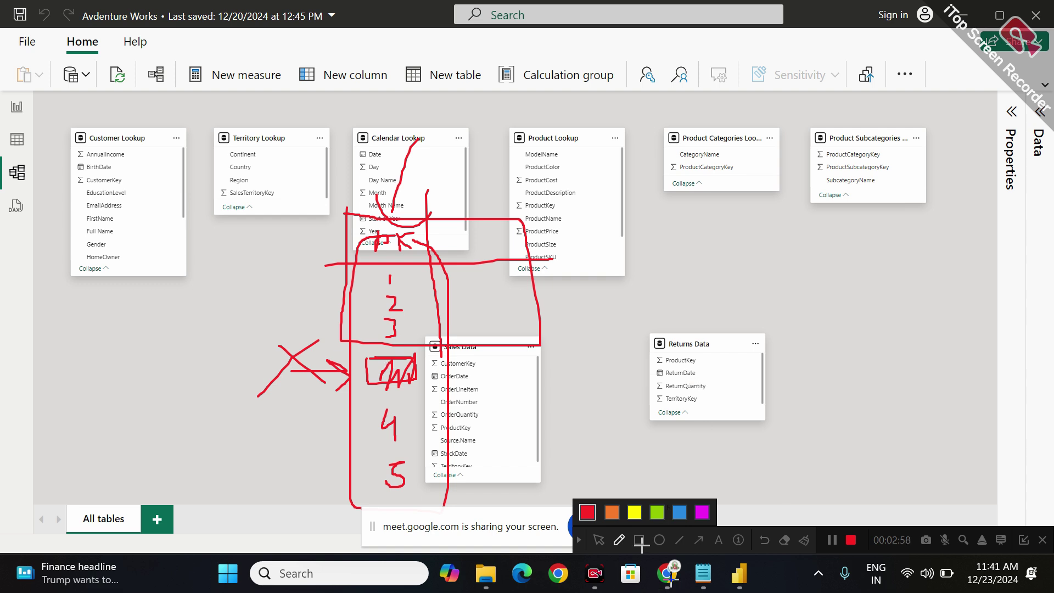
# Write a red 1 beneath the Product Categories Lookup table and draw a box around it.
pyautogui.moveTo(671, 579)
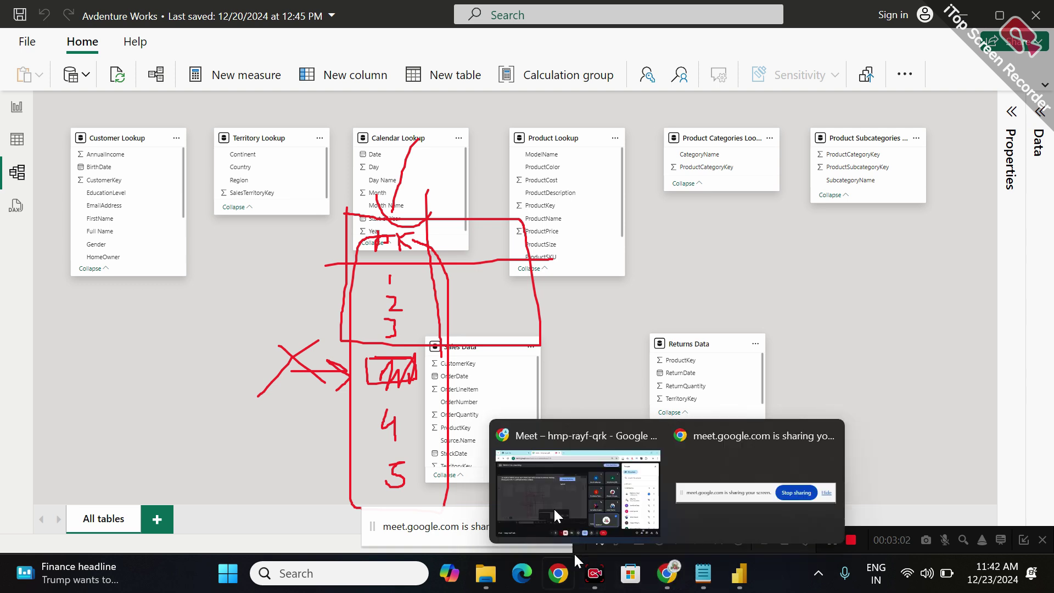
pyautogui.click(568, 265)
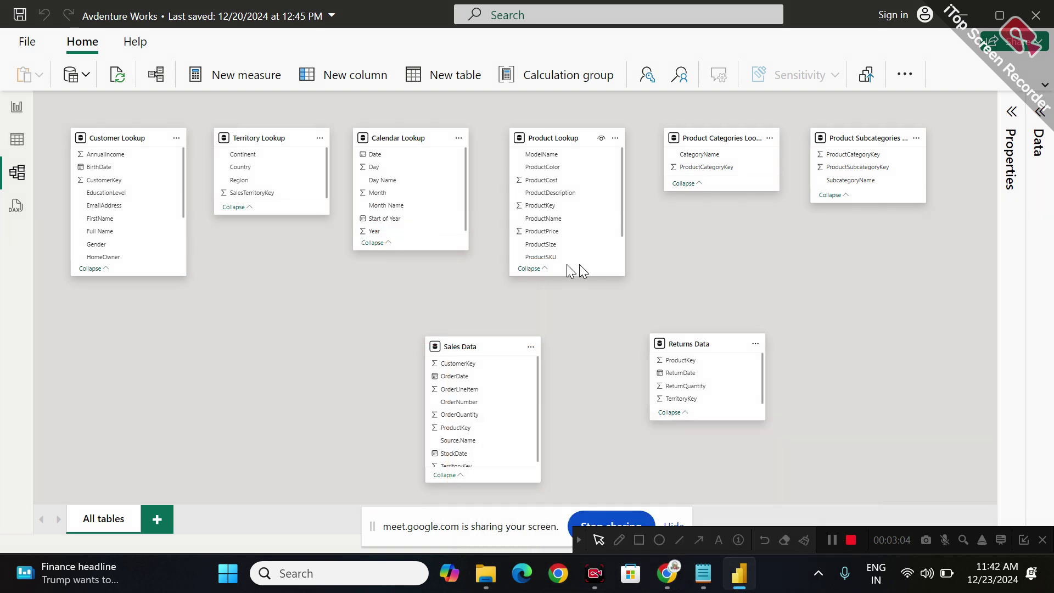
pyautogui.click(619, 540)
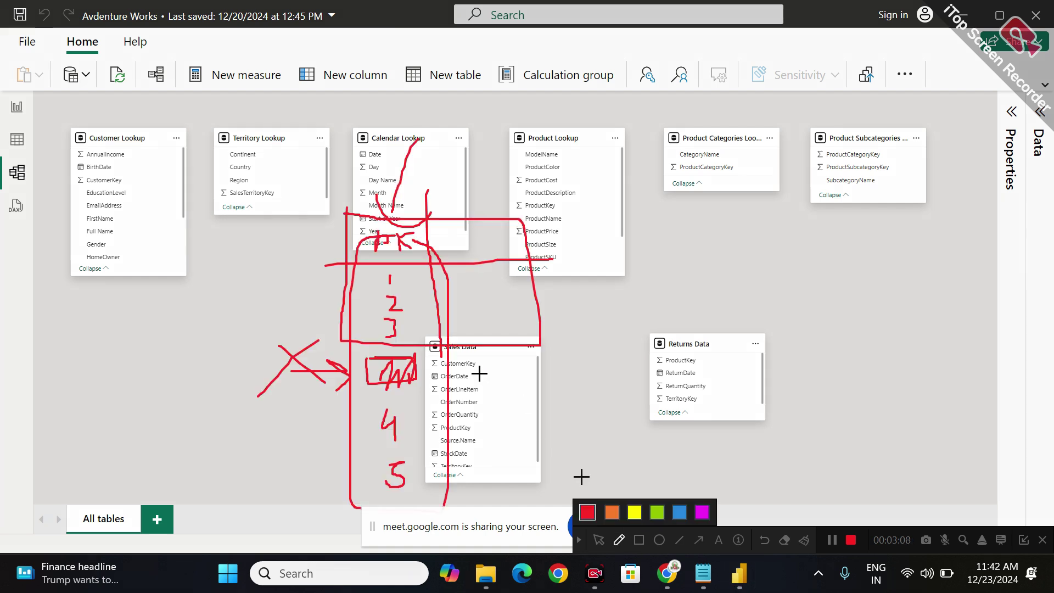
pyautogui.moveTo(729, 217); pyautogui.dragTo(729, 241)
pyautogui.moveTo(734, 197)
pyautogui.mouseDown()
pyautogui.moveTo(693, 223)
pyautogui.moveTo(758, 242)
pyautogui.moveTo(742, 200)
pyautogui.mouseUp()
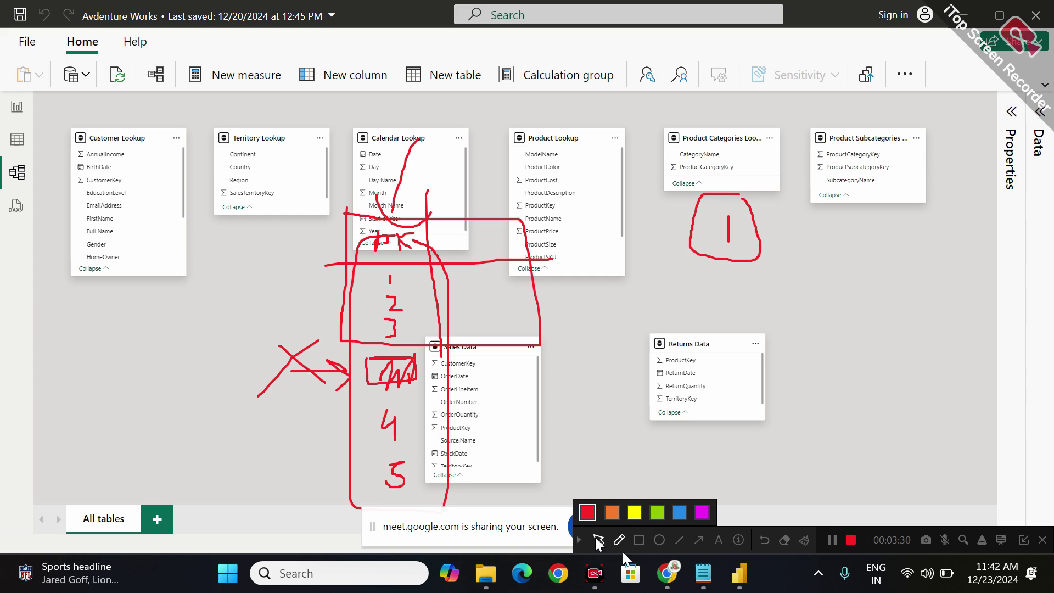
# Switch to Google Meet, admit the waiting participant, and return to the Power BI model in drawing mode.
pyautogui.moveTo(668, 573)
pyautogui.click(571, 535)
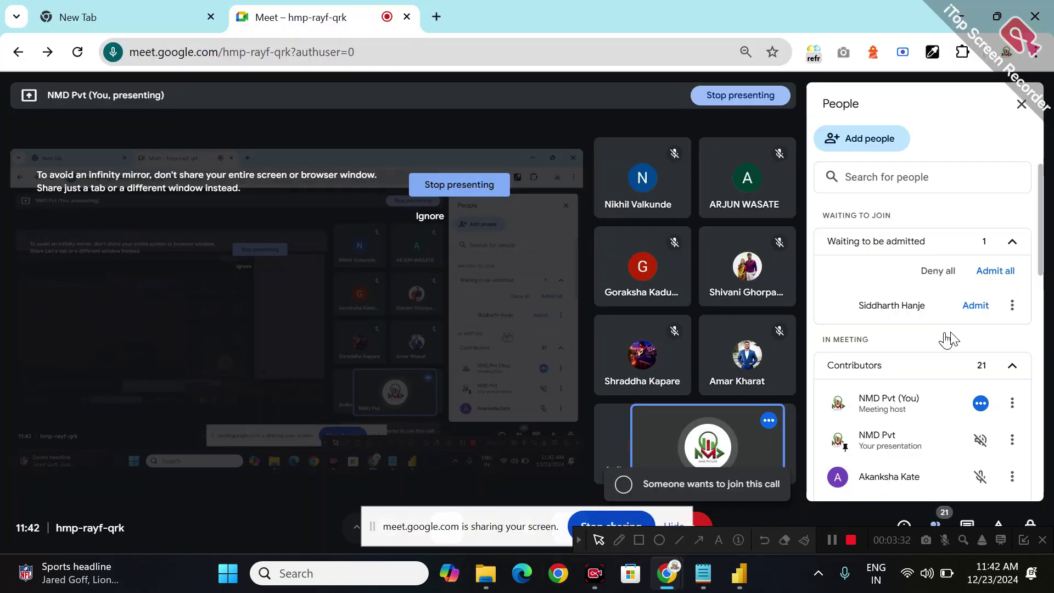
pyautogui.click(996, 270)
pyautogui.click(597, 349)
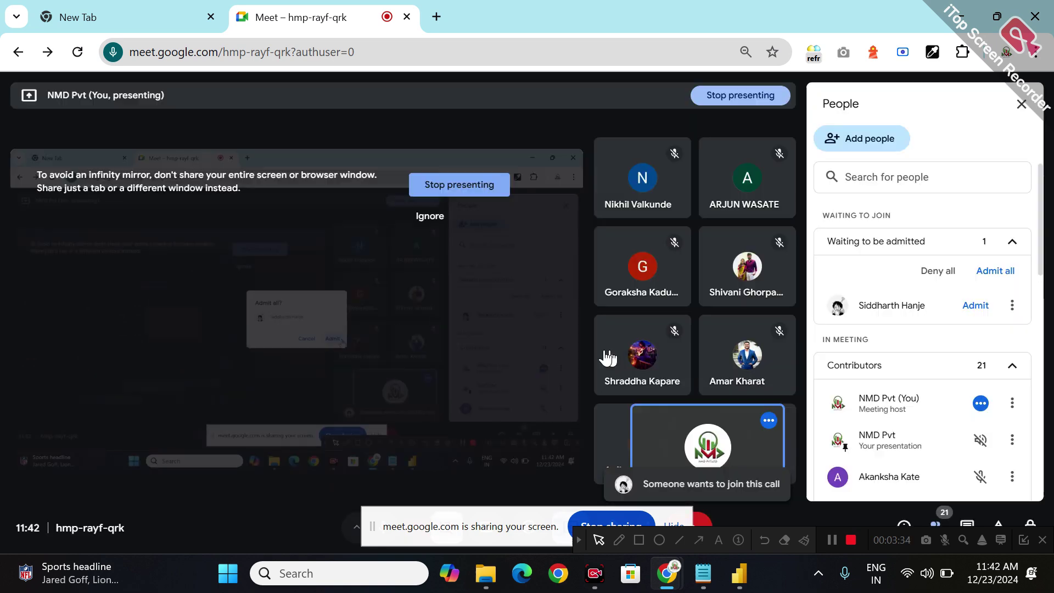
pyautogui.moveTo(750, 583)
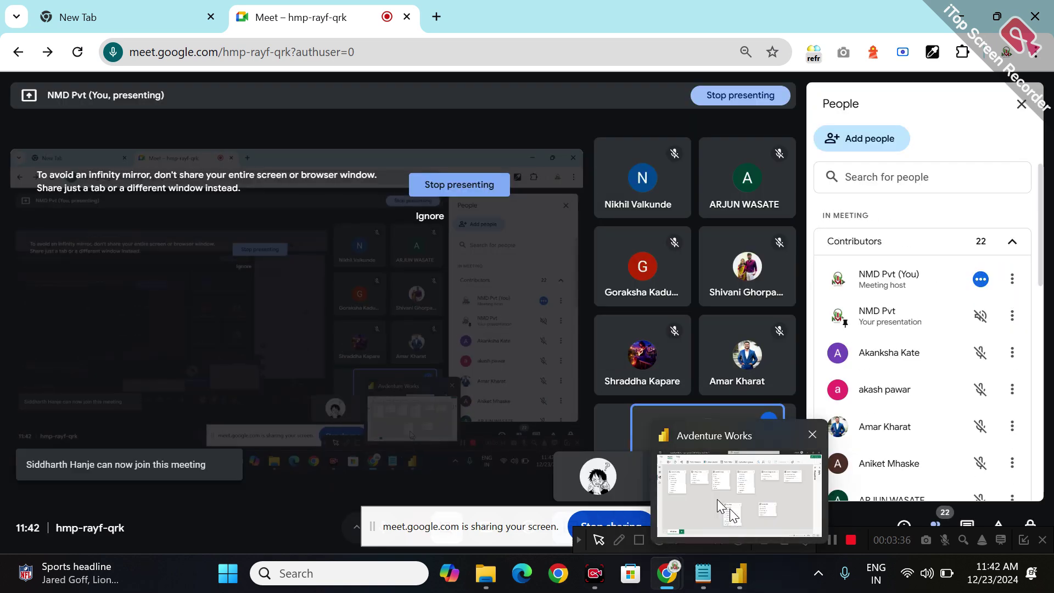
pyautogui.click(713, 519)
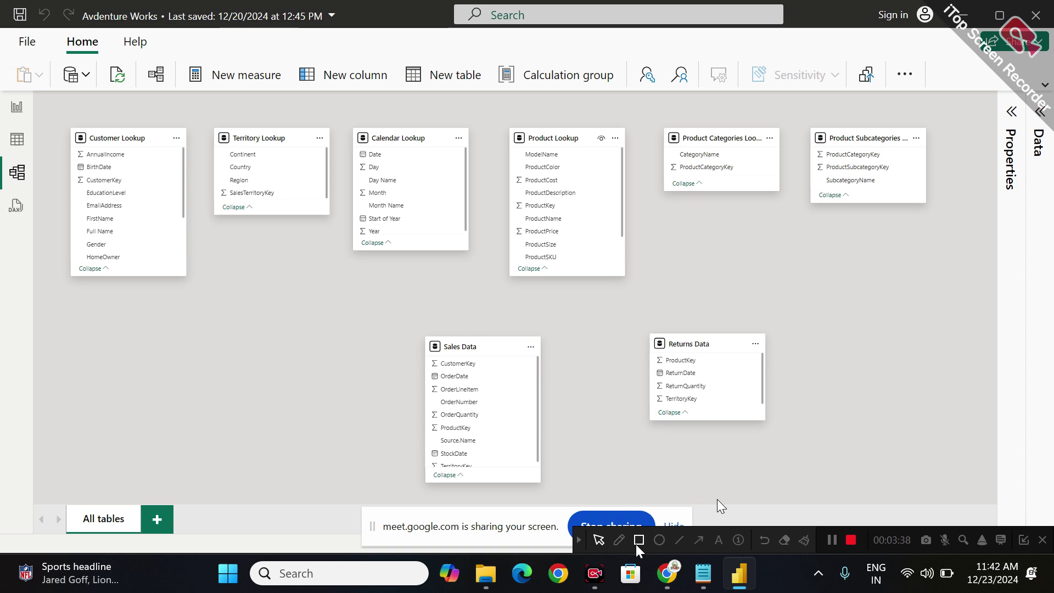
pyautogui.click(619, 540)
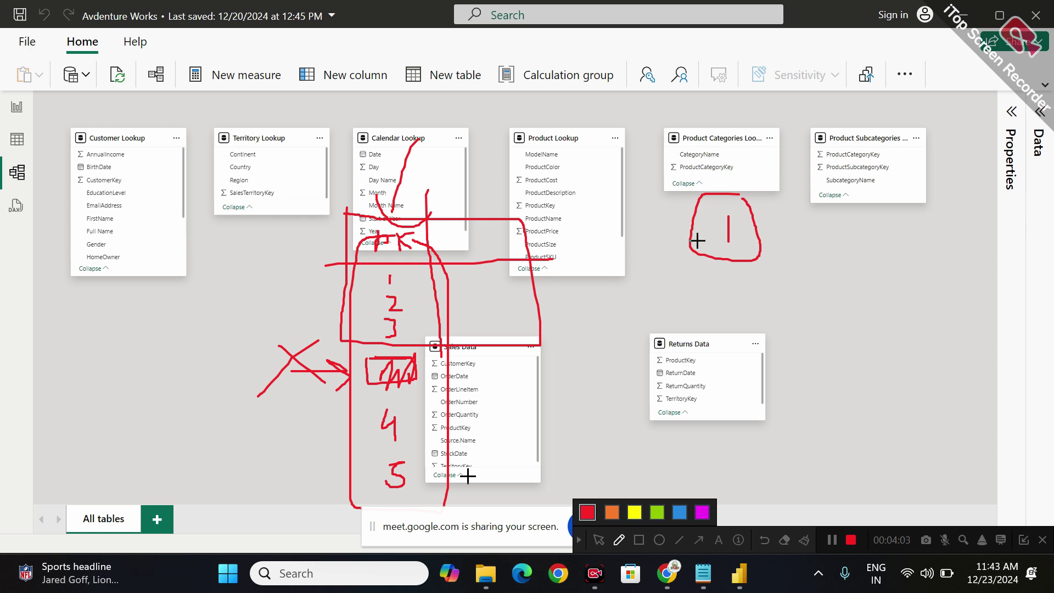
# Leave drawing mode, admit the newly waiting participant in Google Meet, and return to the Power BI model.
pyautogui.click(599, 541)
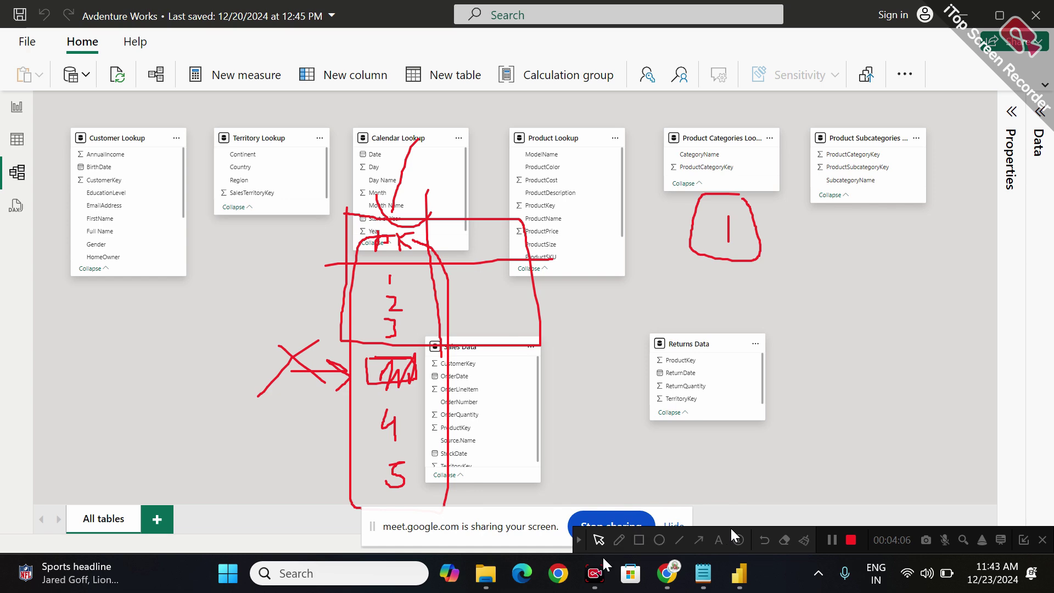
pyautogui.moveTo(677, 587)
pyautogui.click(731, 530)
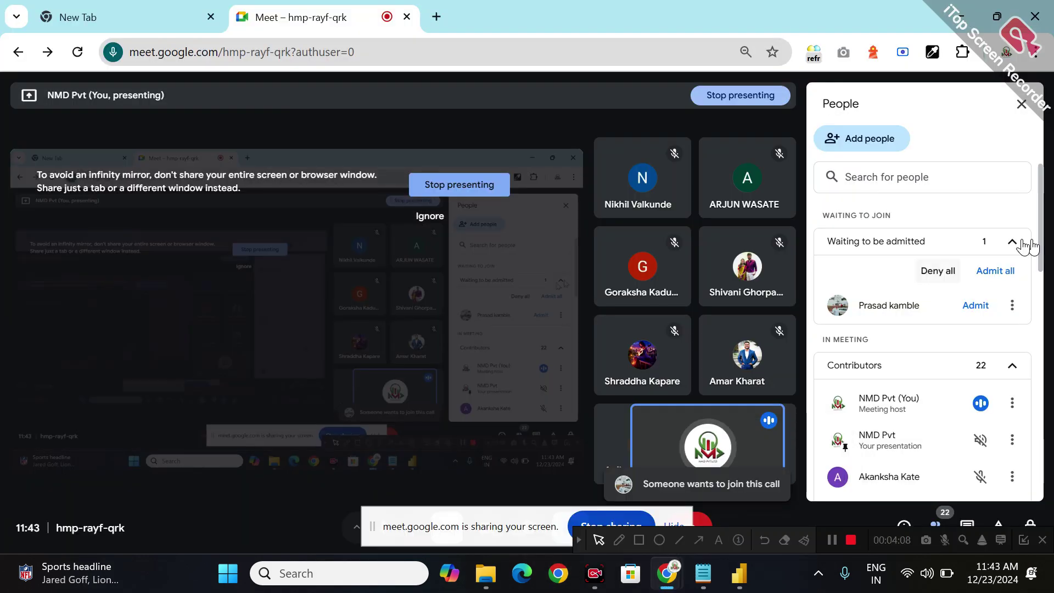
pyautogui.click(1010, 272)
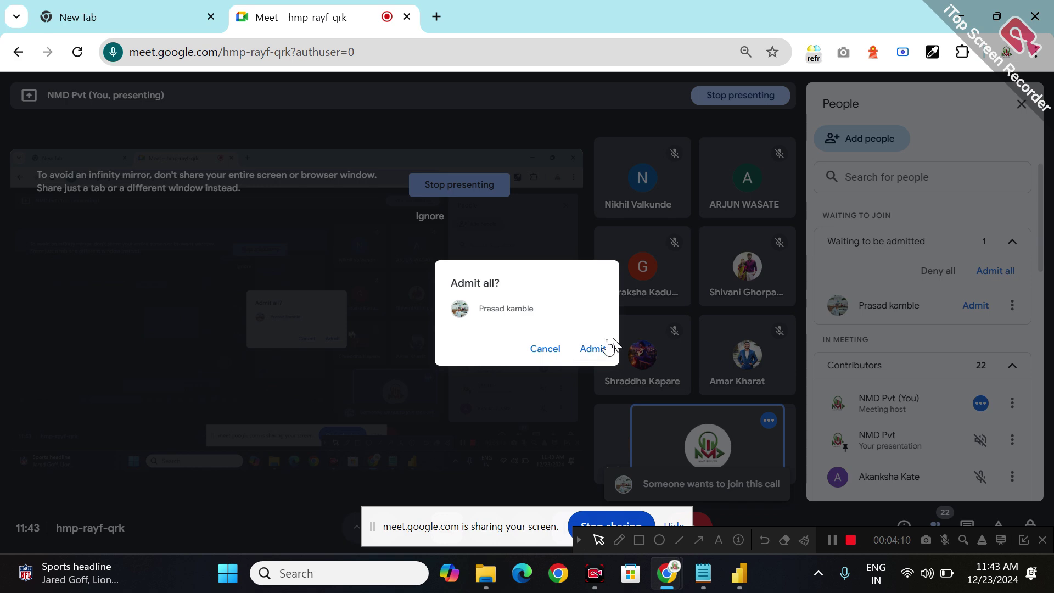
pyautogui.click(607, 348)
pyautogui.moveTo(667, 576)
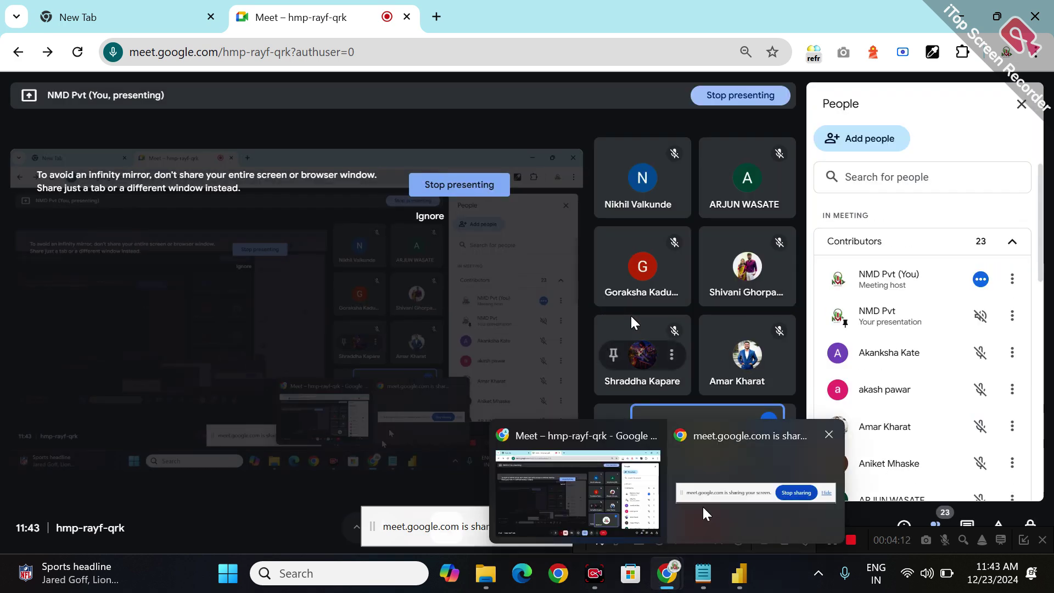
pyautogui.click(738, 574)
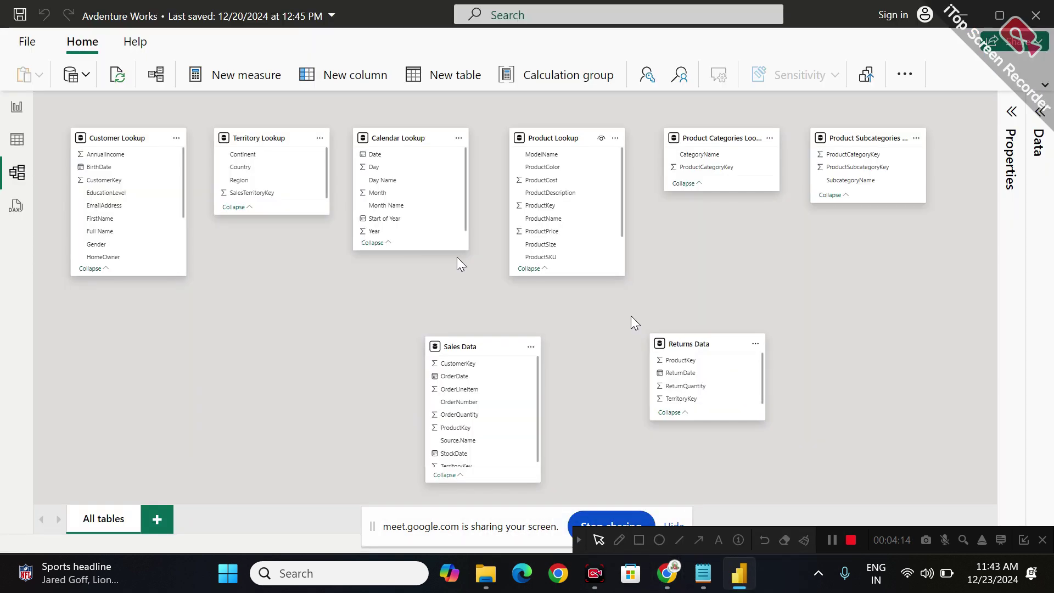
# Erase all the drawings and draw a narrow vertical red box beneath the Product Categories Lookup table.
pyautogui.click(618, 539)
pyautogui.click(804, 540)
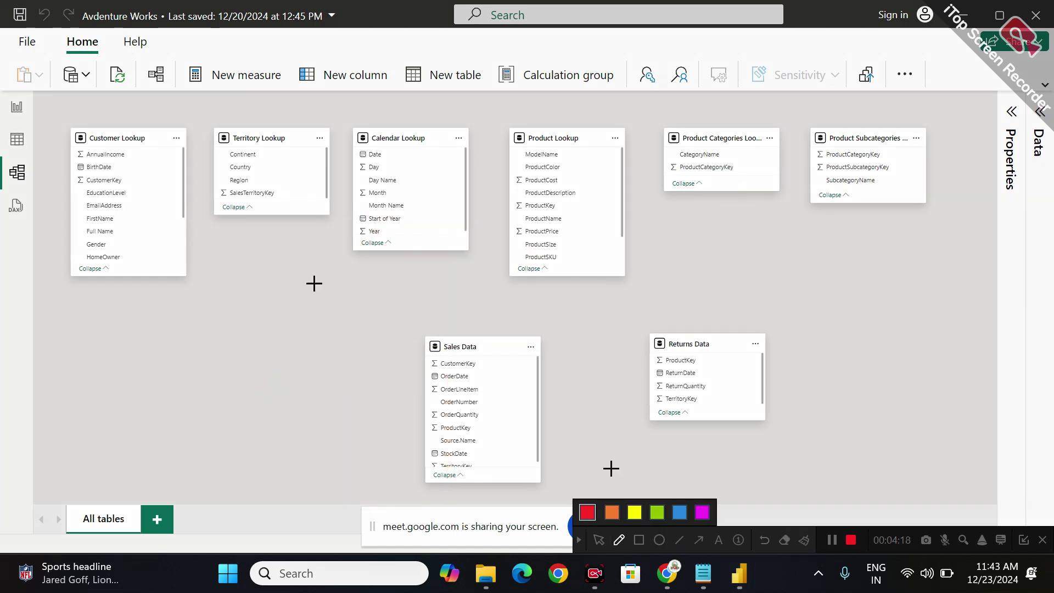
pyautogui.moveTo(694, 200)
pyautogui.mouseDown()
pyautogui.moveTo(723, 259)
pyautogui.moveTo(711, 188)
pyautogui.moveTo(691, 210)
pyautogui.mouseUp()
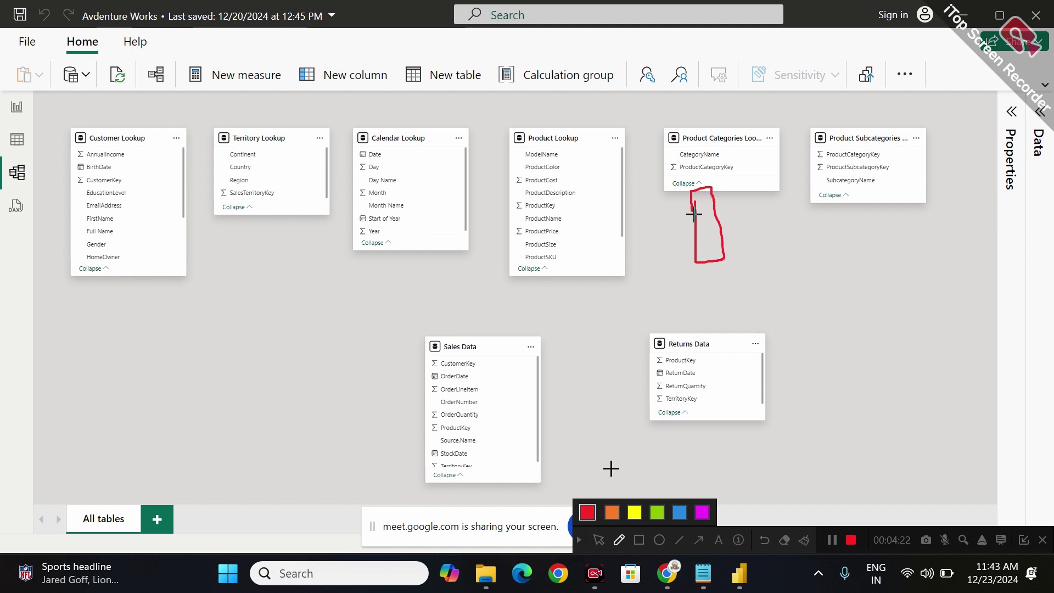
# Draw an arrow from the narrow box towards an underlined 1, and a curved arrow from the 1 back to the box.
pyautogui.moveTo(746, 232); pyautogui.dragTo(769, 244)
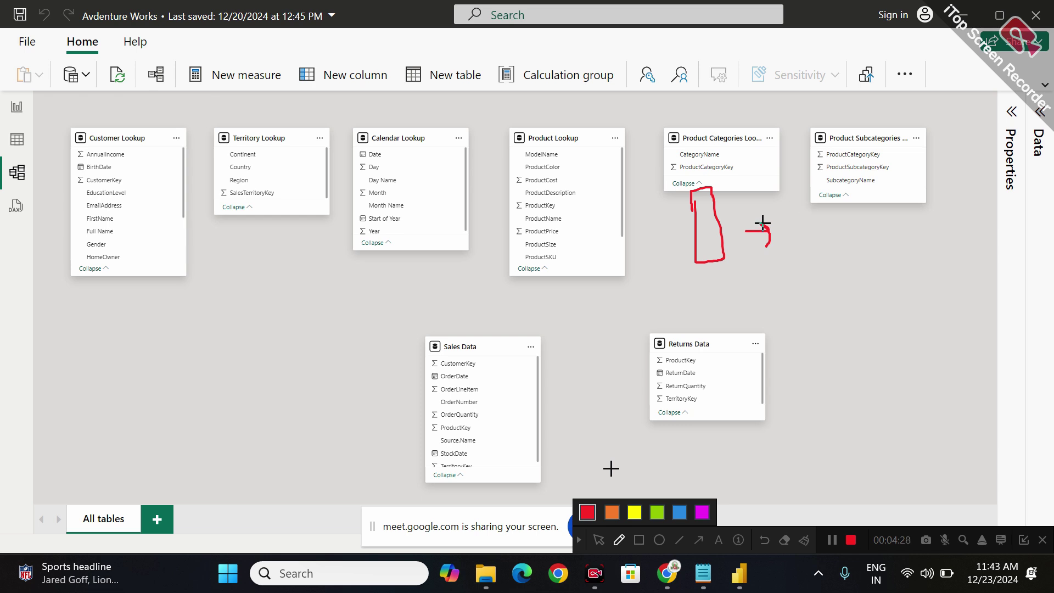
pyautogui.moveTo(827, 209)
pyautogui.mouseDown()
pyautogui.moveTo(828, 237)
pyautogui.moveTo(806, 232)
pyautogui.moveTo(840, 240)
pyautogui.mouseUp()
pyautogui.moveTo(807, 202)
pyautogui.mouseDown()
pyautogui.moveTo(723, 193)
pyautogui.moveTo(737, 202)
pyautogui.mouseUp()
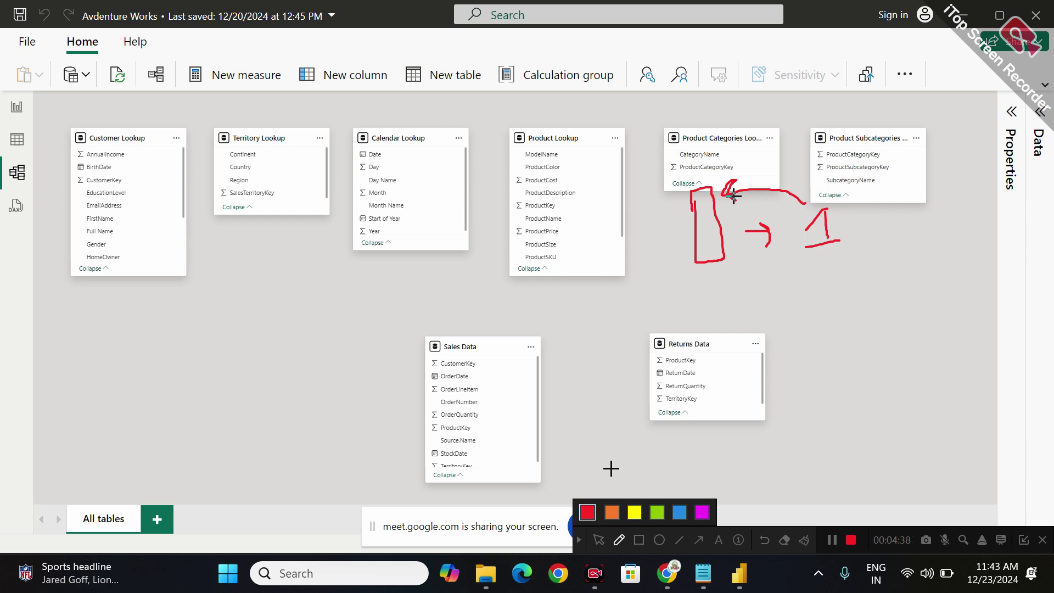
# Draw three more narrow vertical red boxes across the Product Lookup area and circle the underlined 1.
pyautogui.moveTo(622, 192)
pyautogui.mouseDown()
pyautogui.moveTo(652, 263)
pyautogui.moveTo(619, 195)
pyautogui.mouseUp()
pyautogui.moveTo(552, 205)
pyautogui.mouseDown()
pyautogui.moveTo(542, 250)
pyautogui.moveTo(572, 220)
pyautogui.moveTo(547, 201)
pyautogui.mouseUp()
pyautogui.moveTo(466, 199)
pyautogui.mouseDown()
pyautogui.moveTo(469, 278)
pyautogui.moveTo(501, 203)
pyautogui.moveTo(471, 198)
pyautogui.mouseUp()
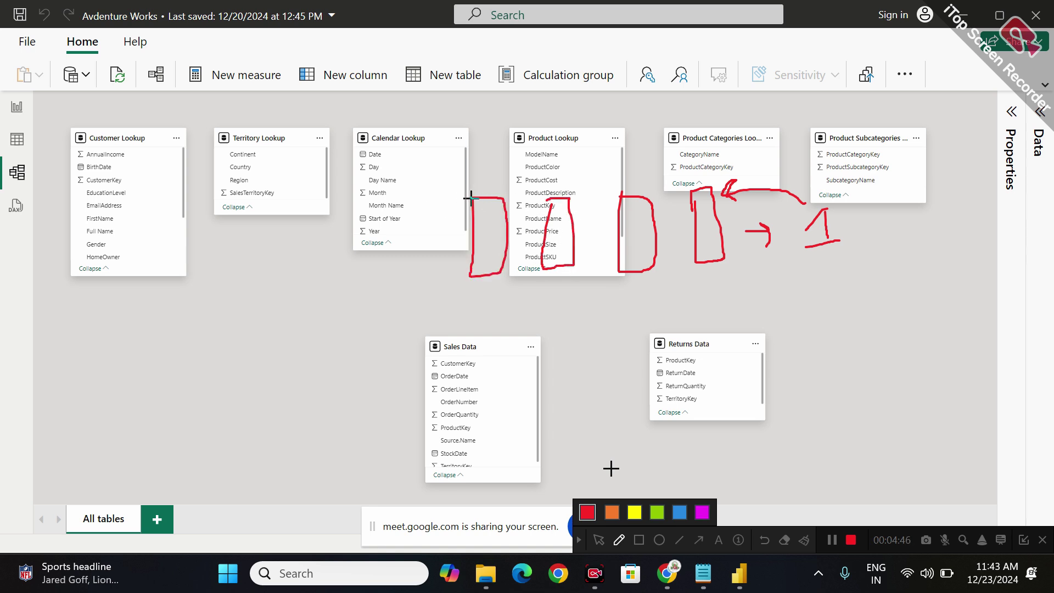
pyautogui.moveTo(842, 205)
pyautogui.mouseDown()
pyautogui.moveTo(791, 229)
pyautogui.moveTo(854, 253)
pyautogui.moveTo(844, 209)
pyautogui.mouseUp()
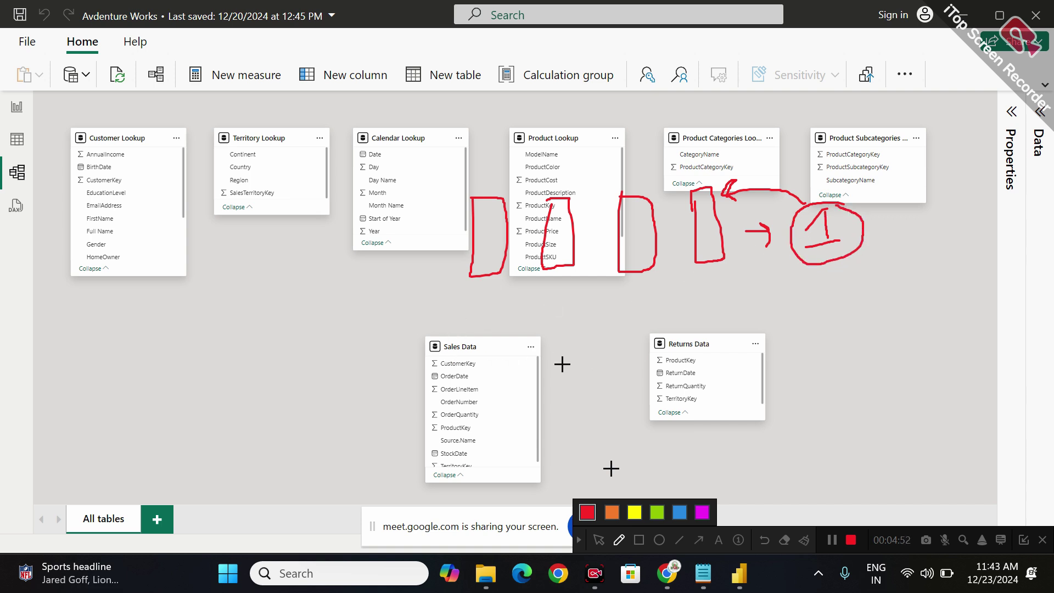
# Write 23 and three 24s beside Sales Data, draw an arrow from the rightmost narrow box to the table, and enclose the other three boxes.
pyautogui.moveTo(358, 361); pyautogui.dragTo(407, 379)
pyautogui.moveTo(690, 274)
pyautogui.mouseDown()
pyautogui.moveTo(436, 359)
pyautogui.moveTo(467, 356)
pyautogui.mouseUp()
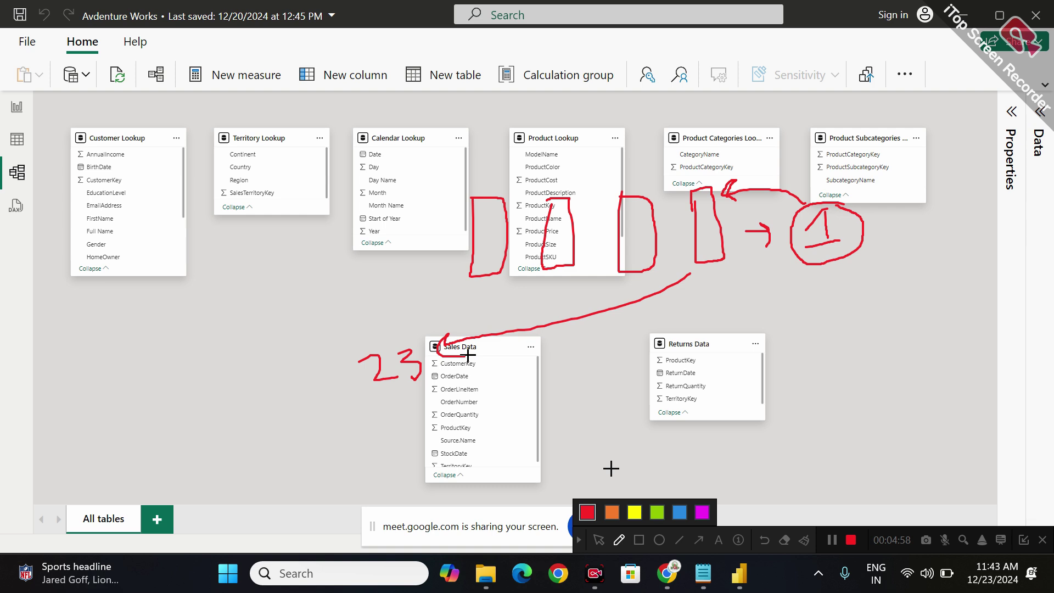
pyautogui.moveTo(387, 424)
pyautogui.mouseDown()
pyautogui.moveTo(417, 443)
pyautogui.moveTo(422, 426)
pyautogui.mouseUp()
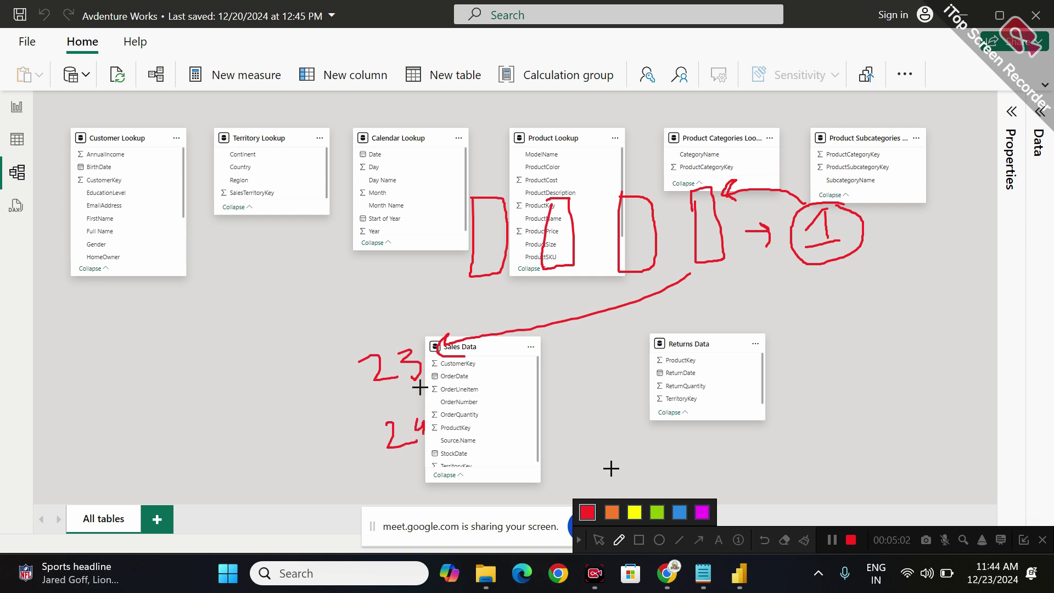
pyautogui.moveTo(464, 300)
pyautogui.mouseDown()
pyautogui.moveTo(648, 310)
pyautogui.moveTo(667, 168)
pyautogui.moveTo(477, 174)
pyautogui.moveTo(455, 285)
pyautogui.mouseUp()
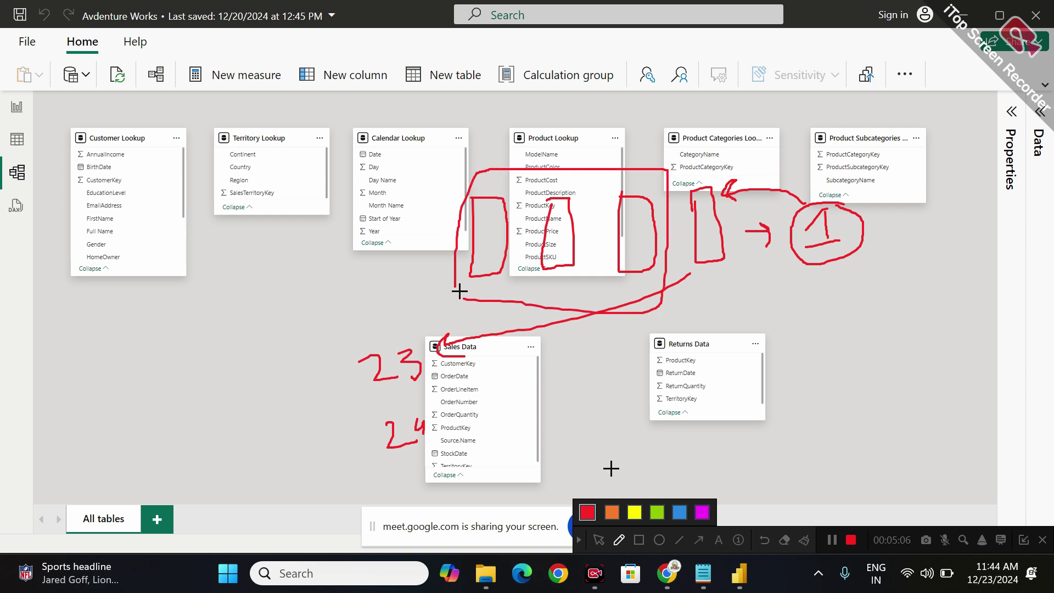
pyautogui.moveTo(391, 475)
pyautogui.mouseDown()
pyautogui.moveTo(422, 494)
pyautogui.moveTo(441, 480)
pyautogui.moveTo(438, 501)
pyautogui.mouseUp()
pyautogui.moveTo(406, 519)
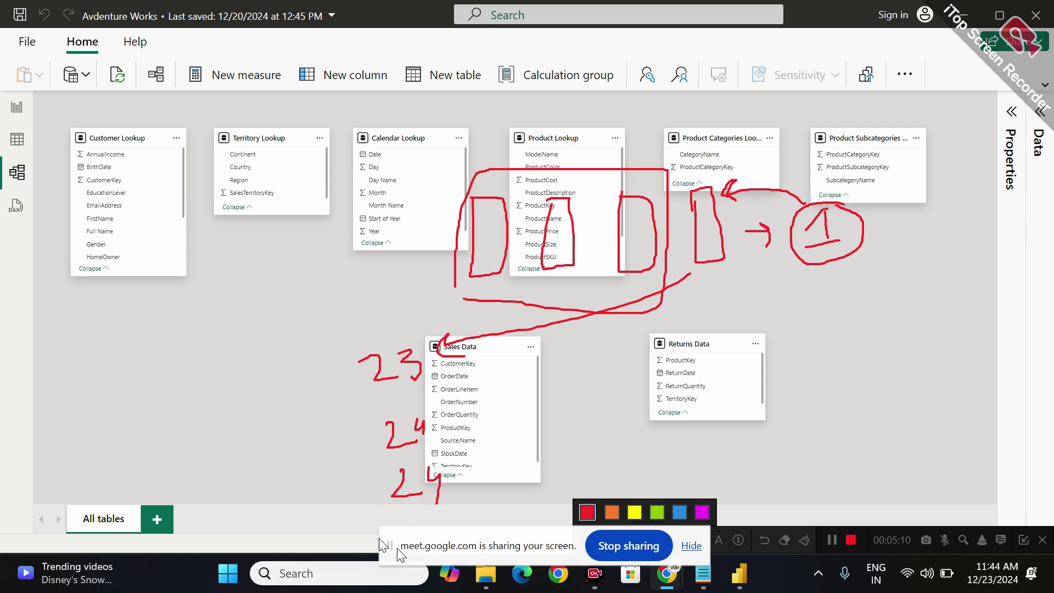
pyautogui.moveTo(409, 508); pyautogui.dragTo(437, 521)
# Mark and outline a column of 1s over the Sales Data table and draw an arrow to it from the circled 1.
pyautogui.moveTo(483, 454); pyautogui.dragTo(485, 516)
pyautogui.moveTo(506, 375)
pyautogui.mouseDown()
pyautogui.moveTo(461, 379)
pyautogui.moveTo(456, 526)
pyautogui.mouseUp()
pyautogui.moveTo(524, 528)
pyautogui.mouseDown()
pyautogui.moveTo(518, 371)
pyautogui.moveTo(506, 376)
pyautogui.mouseUp()
pyautogui.moveTo(549, 141)
pyautogui.mouseDown()
pyautogui.moveTo(791, 204)
pyautogui.moveTo(774, 231)
pyautogui.moveTo(790, 244)
pyautogui.moveTo(564, 357)
pyautogui.moveTo(536, 348)
pyautogui.moveTo(564, 379)
pyautogui.mouseUp()
pyautogui.moveTo(501, 406)
pyautogui.mouseDown()
pyautogui.moveTo(510, 492)
pyautogui.moveTo(523, 463)
pyautogui.mouseUp()
pyautogui.moveTo(504, 405)
pyautogui.mouseDown()
pyautogui.moveTo(448, 467)
pyautogui.moveTo(529, 535)
pyautogui.moveTo(502, 391)
pyautogui.moveTo(490, 396)
pyautogui.moveTo(497, 385)
pyautogui.moveTo(480, 421)
pyautogui.moveTo(497, 396)
pyautogui.moveTo(490, 402)
pyautogui.mouseUp()
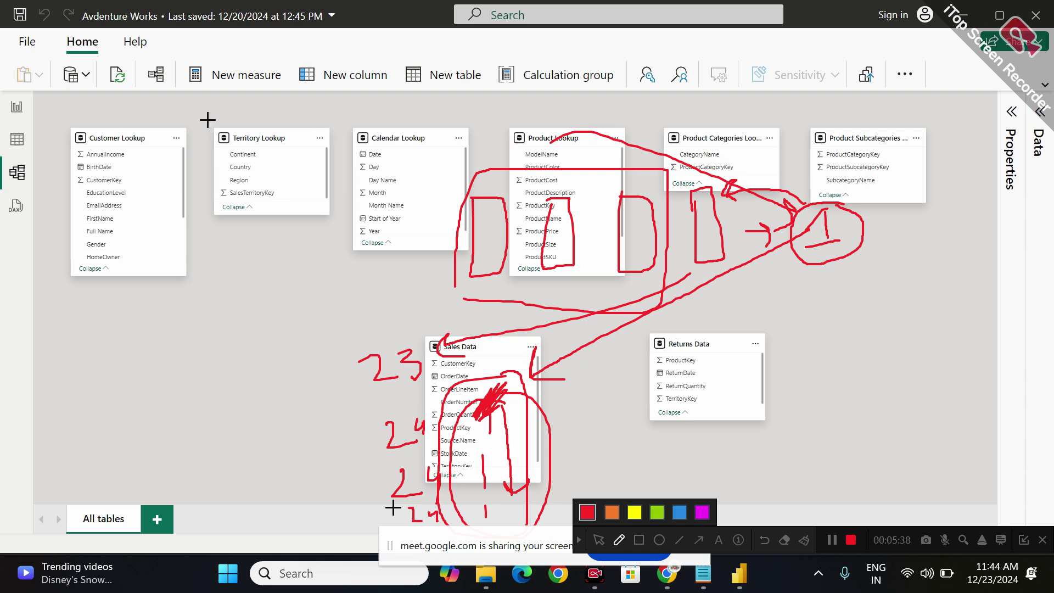
# Outline the whole row of lookup tables and write an underlined 1 beneath the Customer Lookup table.
pyautogui.moveTo(4, 99)
pyautogui.mouseDown()
pyautogui.moveTo(6, 126)
pyautogui.moveTo(116, 284)
pyautogui.moveTo(840, 291)
pyautogui.moveTo(936, 146)
pyautogui.moveTo(22, 126)
pyautogui.mouseUp()
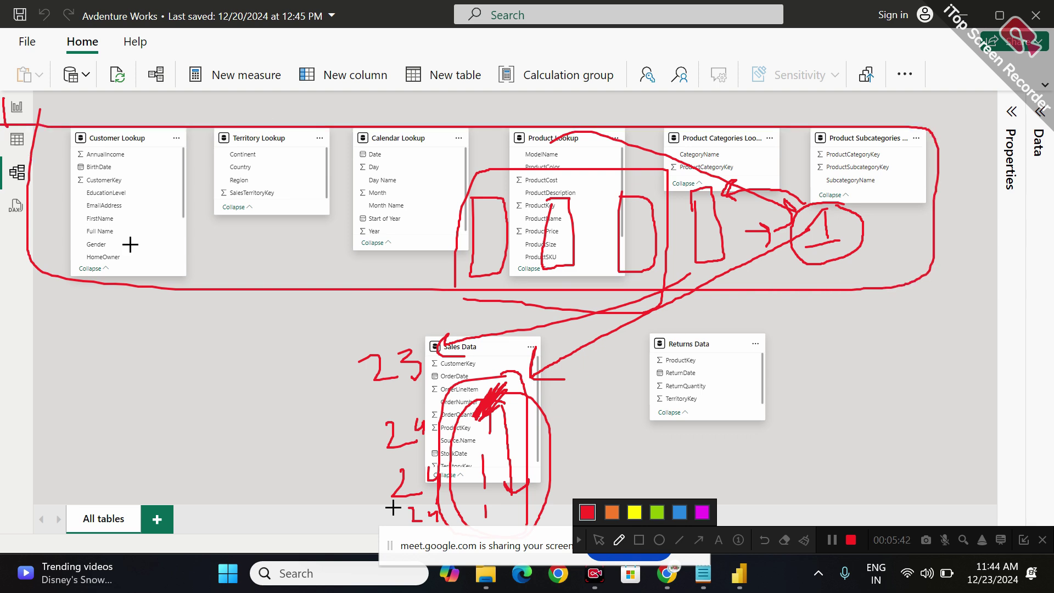
pyautogui.moveTo(177, 287)
pyautogui.mouseDown()
pyautogui.moveTo(177, 332)
pyautogui.moveTo(146, 321)
pyautogui.moveTo(190, 347)
pyautogui.mouseUp()
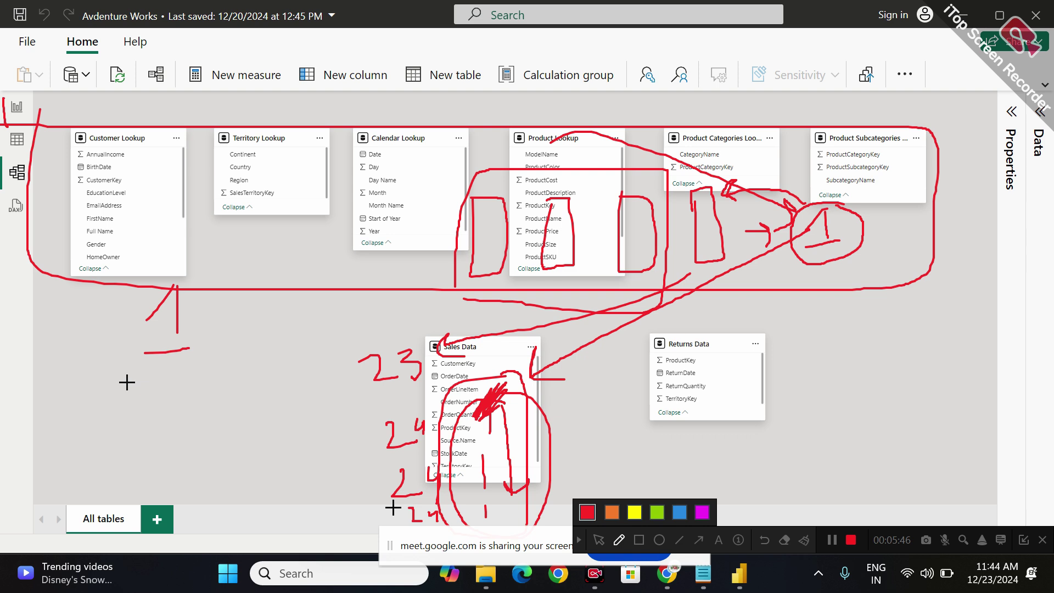
# Erase all drawings, outline the lookup tables as D and the Sales Data table as F, and link the two groups with an arrow.
pyautogui.click(804, 540)
pyautogui.moveTo(527, 315)
pyautogui.mouseDown()
pyautogui.moveTo(405, 404)
pyautogui.moveTo(414, 494)
pyautogui.moveTo(567, 497)
pyautogui.moveTo(556, 310)
pyautogui.moveTo(530, 313)
pyautogui.mouseUp()
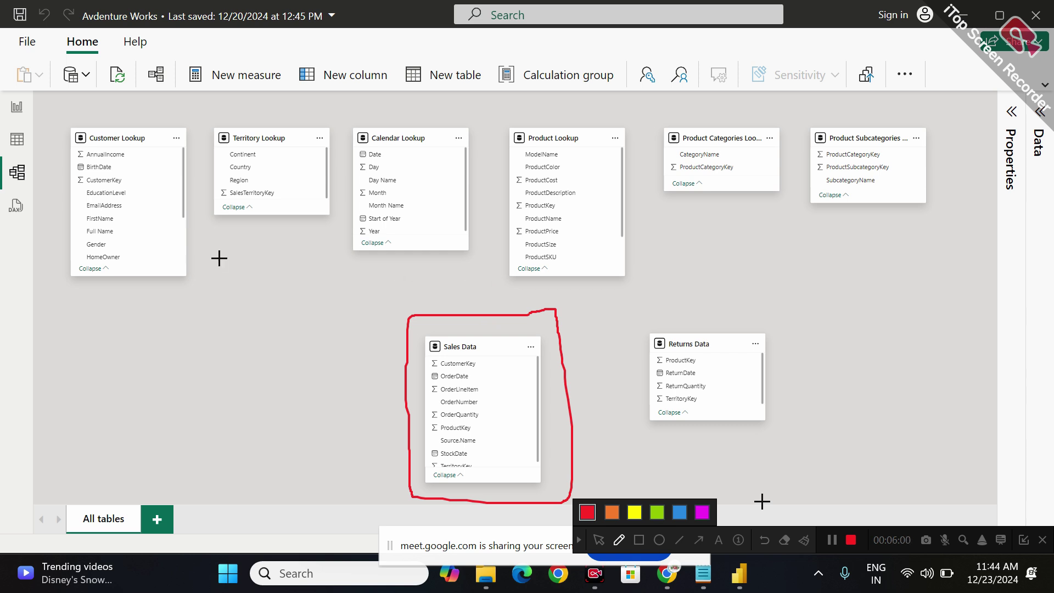
pyautogui.moveTo(78, 297)
pyautogui.mouseDown()
pyautogui.moveTo(572, 303)
pyautogui.moveTo(943, 269)
pyautogui.moveTo(962, 191)
pyautogui.moveTo(945, 99)
pyautogui.moveTo(37, 99)
pyautogui.moveTo(30, 258)
pyautogui.moveTo(66, 302)
pyautogui.moveTo(100, 300)
pyautogui.moveTo(270, 414)
pyautogui.moveTo(368, 414)
pyautogui.moveTo(360, 407)
pyautogui.moveTo(363, 442)
pyautogui.mouseUp()
pyautogui.moveTo(236, 261)
pyautogui.mouseDown()
pyautogui.moveTo(245, 254)
pyautogui.moveTo(234, 273)
pyautogui.mouseUp()
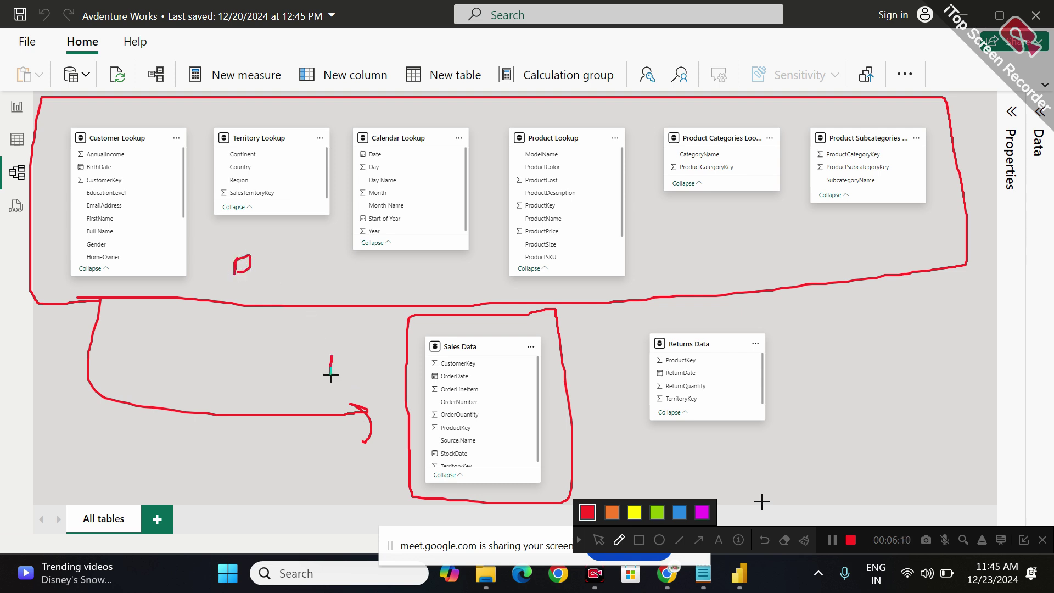
pyautogui.moveTo(321, 353)
pyautogui.mouseDown()
pyautogui.moveTo(348, 349)
pyautogui.moveTo(343, 361)
pyautogui.mouseUp()
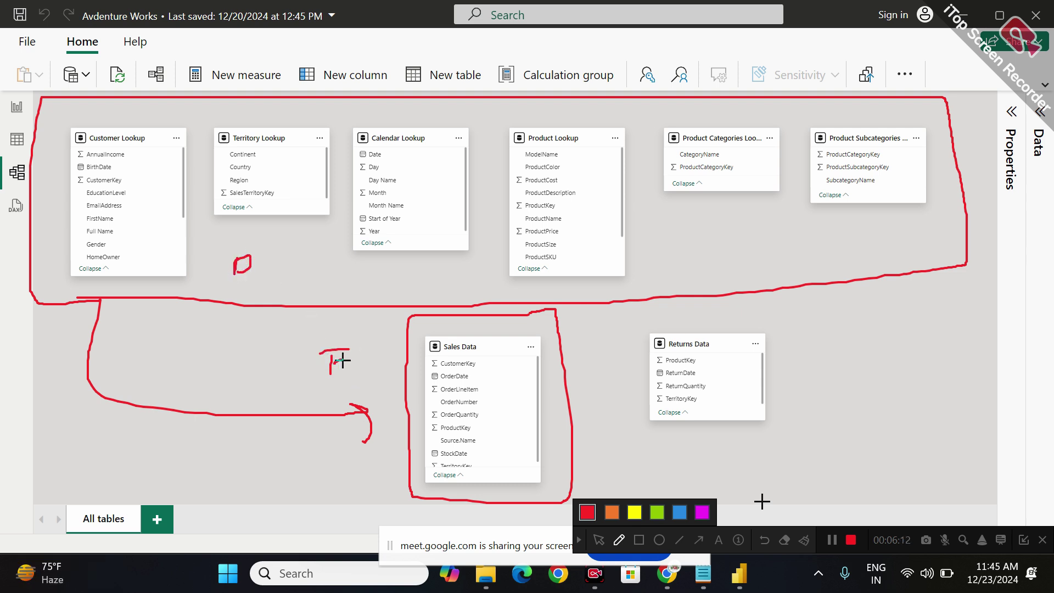
# Circle each of the six lookup tables individually and draw a large circle around the Sales Data table.
pyautogui.moveTo(186, 118)
pyautogui.mouseDown()
pyautogui.moveTo(45, 137)
pyautogui.moveTo(34, 250)
pyautogui.moveTo(153, 291)
pyautogui.moveTo(223, 206)
pyautogui.moveTo(181, 116)
pyautogui.mouseUp()
pyautogui.moveTo(332, 118)
pyautogui.mouseDown()
pyautogui.moveTo(212, 117)
pyautogui.moveTo(290, 226)
pyautogui.moveTo(316, 114)
pyautogui.mouseUp()
pyautogui.moveTo(479, 122)
pyautogui.mouseDown()
pyautogui.moveTo(301, 204)
pyautogui.moveTo(502, 190)
pyautogui.moveTo(468, 132)
pyautogui.mouseUp()
pyautogui.moveTo(574, 120)
pyautogui.mouseDown()
pyautogui.moveTo(523, 116)
pyautogui.moveTo(651, 252)
pyautogui.moveTo(565, 113)
pyautogui.mouseUp()
pyautogui.moveTo(763, 124)
pyautogui.mouseDown()
pyautogui.moveTo(725, 115)
pyautogui.moveTo(798, 184)
pyautogui.moveTo(934, 113)
pyautogui.moveTo(800, 177)
pyautogui.moveTo(920, 113)
pyautogui.mouseUp()
pyautogui.moveTo(543, 320)
pyautogui.mouseDown()
pyautogui.moveTo(396, 312)
pyautogui.moveTo(497, 516)
pyautogui.moveTo(606, 332)
pyautogui.moveTo(508, 306)
pyautogui.mouseUp()
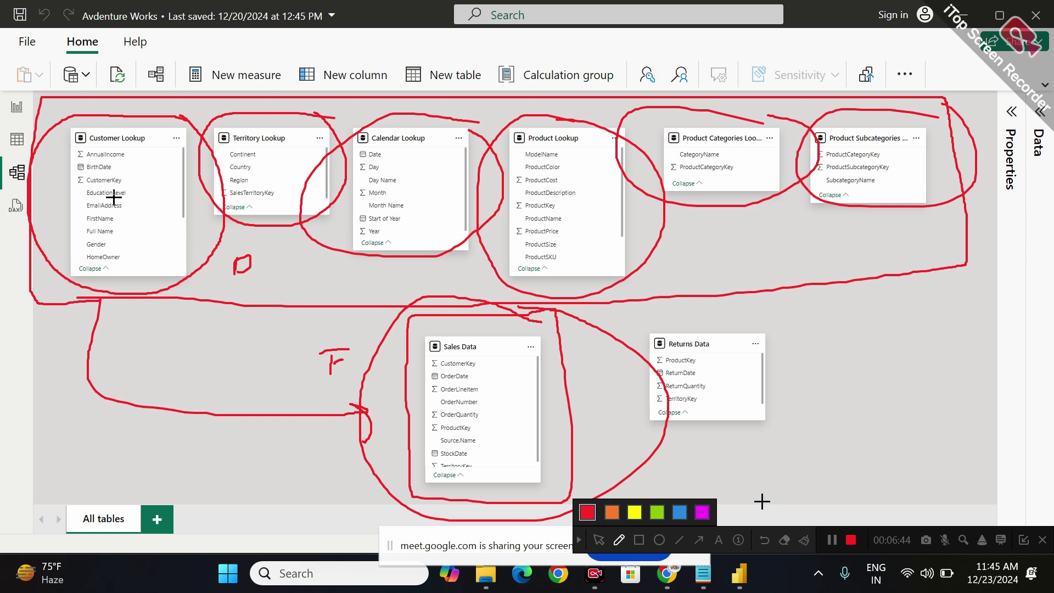
# Leave drawing mode, switch to Google Meet to check the participants, and return to the Power BI model in drawing mode.
pyautogui.click(600, 541)
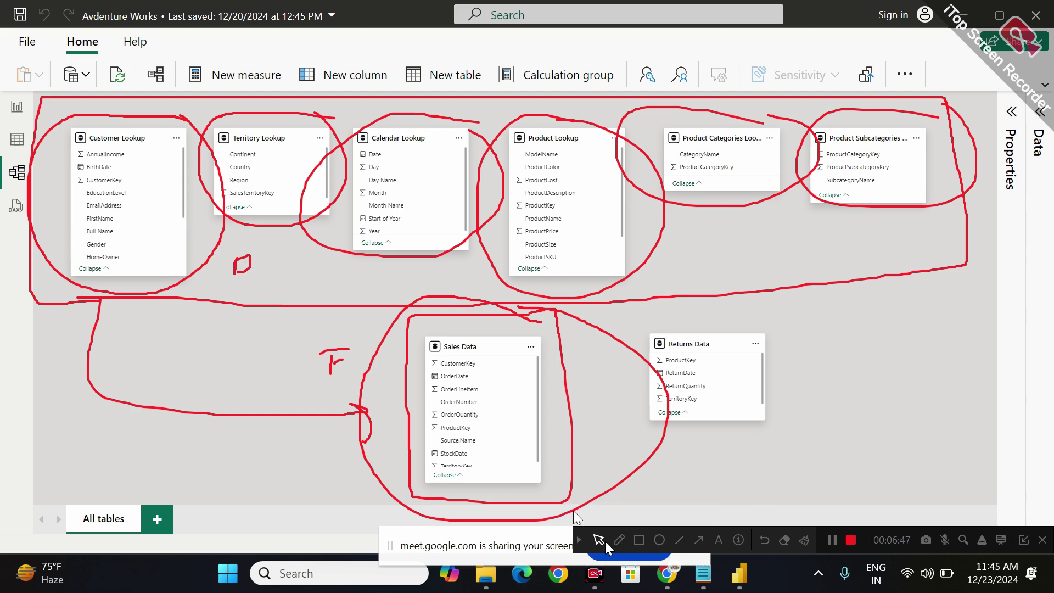
pyautogui.moveTo(667, 576)
pyautogui.click(568, 518)
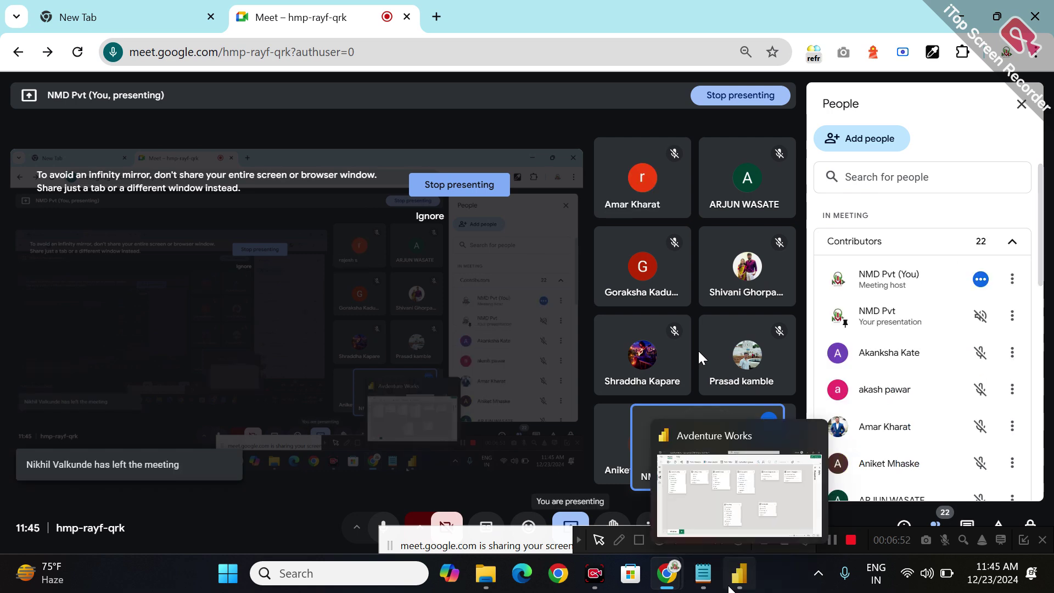
pyautogui.moveTo(681, 568)
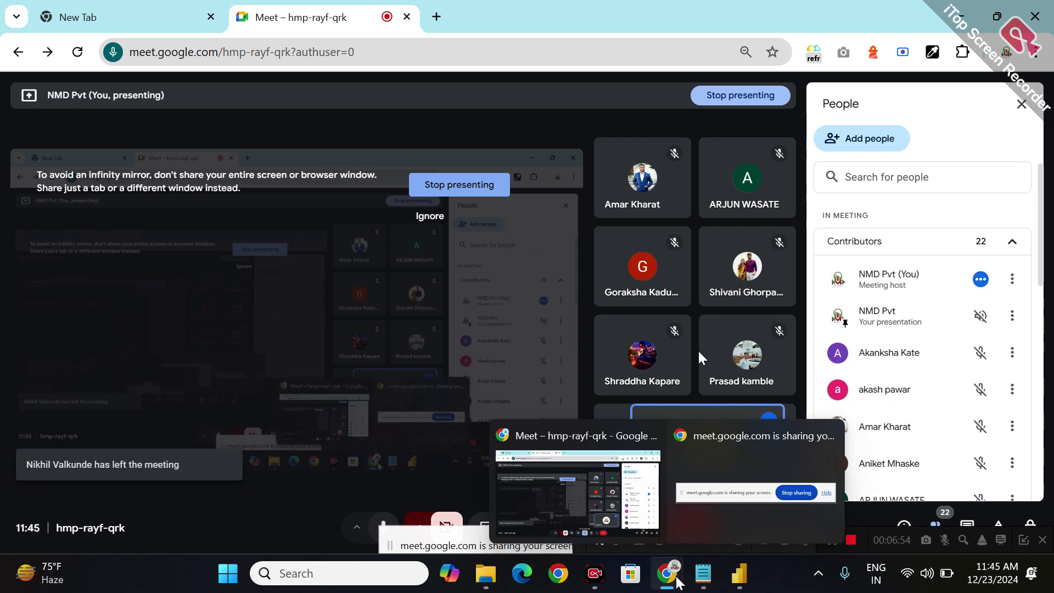
pyautogui.moveTo(739, 571)
pyautogui.click(735, 525)
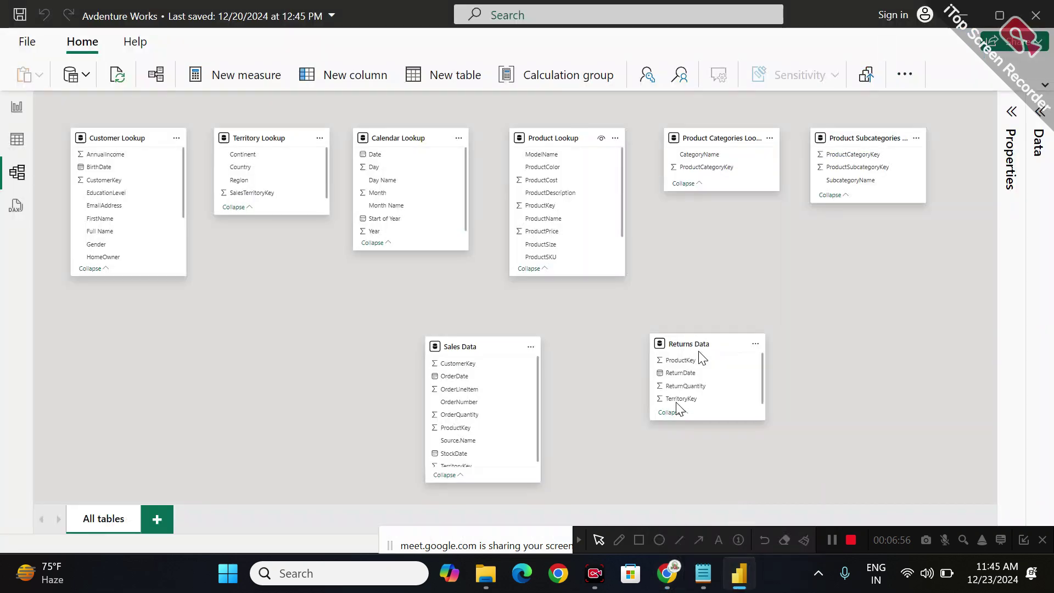
pyautogui.click(619, 540)
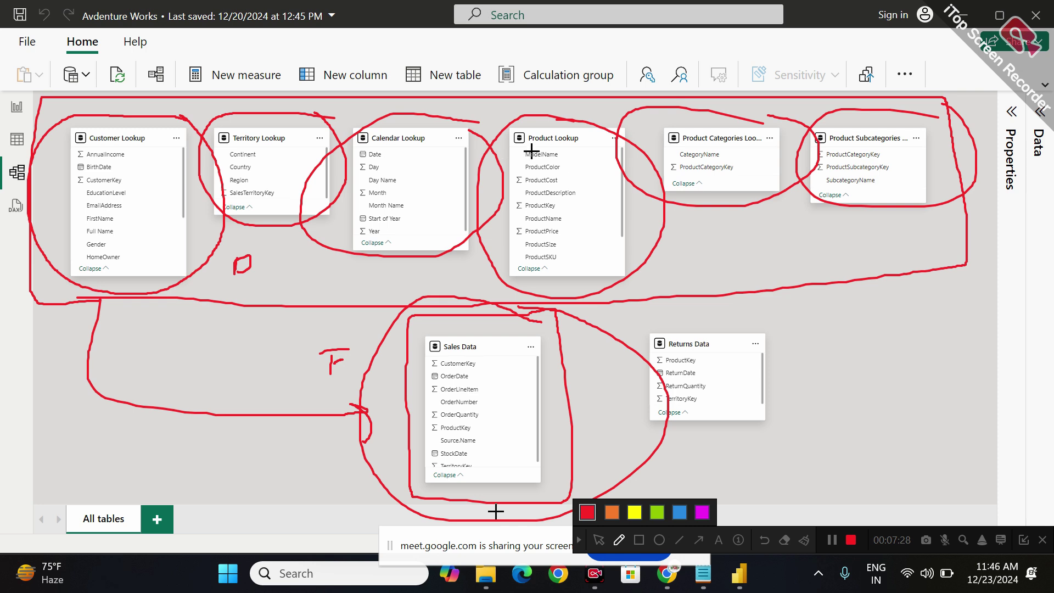
# Box the Product Lookup heading, draw an arrow to the table with a 4 beside it, and add short dashes on Sales Data.
pyautogui.moveTo(529, 146)
pyautogui.mouseDown()
pyautogui.moveTo(595, 120)
pyautogui.moveTo(501, 130)
pyautogui.moveTo(503, 147)
pyautogui.moveTo(530, 146)
pyautogui.mouseUp()
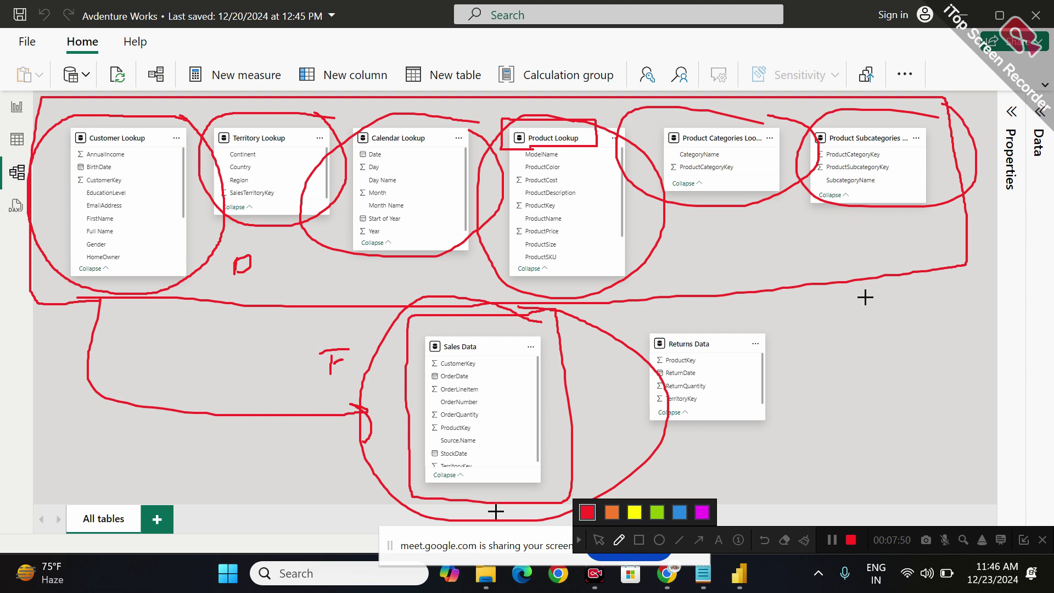
pyautogui.moveTo(773, 252)
pyautogui.mouseDown()
pyautogui.moveTo(615, 242)
pyautogui.moveTo(641, 248)
pyautogui.mouseUp()
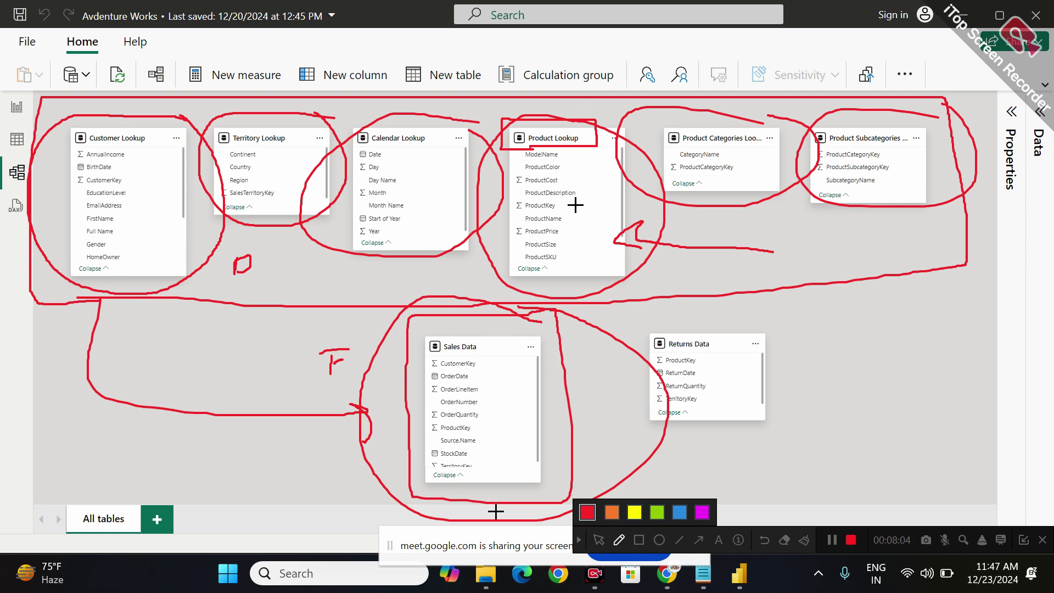
pyautogui.moveTo(505, 384)
pyautogui.mouseDown()
pyautogui.moveTo(516, 385)
pyautogui.moveTo(508, 405)
pyautogui.moveTo(522, 410)
pyautogui.mouseUp()
pyautogui.moveTo(838, 228); pyautogui.dragTo(845, 266)
# Write the key values 1.1, 1.2, 1.3 and 1.4 as a vertical list beyond the Returns Data table.
pyautogui.moveTo(901, 301)
pyautogui.mouseDown()
pyautogui.moveTo(908, 331)
pyautogui.moveTo(932, 335)
pyautogui.moveTo(909, 383)
pyautogui.moveTo(952, 377)
pyautogui.mouseUp()
pyautogui.click(923, 373)
pyautogui.click(917, 318)
pyautogui.moveTo(912, 405); pyautogui.dragTo(912, 439)
pyautogui.click(927, 423)
pyautogui.moveTo(940, 405); pyautogui.dragTo(954, 427)
pyautogui.moveTo(913, 451)
pyautogui.mouseDown()
pyautogui.moveTo(909, 481)
pyautogui.moveTo(946, 473)
pyautogui.mouseUp()
pyautogui.click(928, 466)
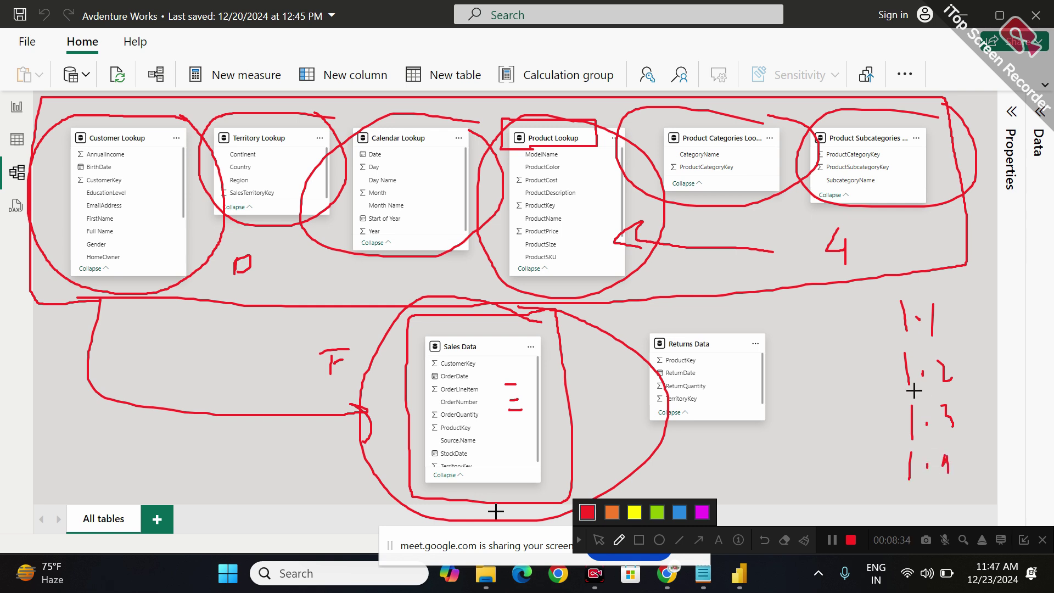
# Enclose the list of key values and draw arrows from Product Lookup to the list and from the list to Sales Data.
pyautogui.moveTo(969, 280)
pyautogui.mouseDown()
pyautogui.moveTo(883, 287)
pyautogui.moveTo(876, 469)
pyautogui.moveTo(1025, 492)
pyautogui.moveTo(976, 282)
pyautogui.mouseUp()
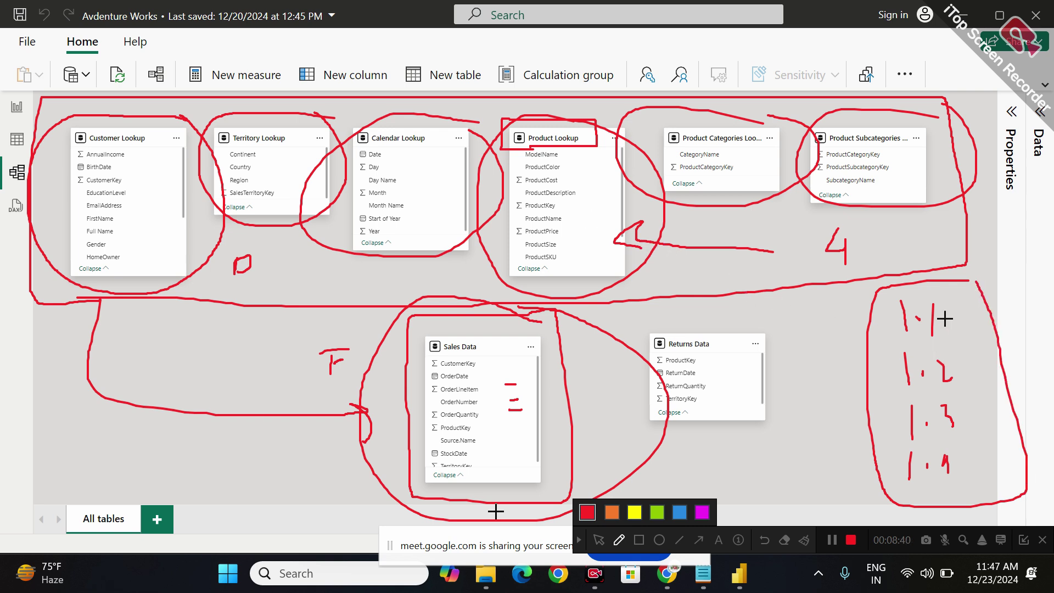
pyautogui.moveTo(690, 262)
pyautogui.mouseDown()
pyautogui.moveTo(850, 302)
pyautogui.moveTo(846, 336)
pyautogui.mouseUp()
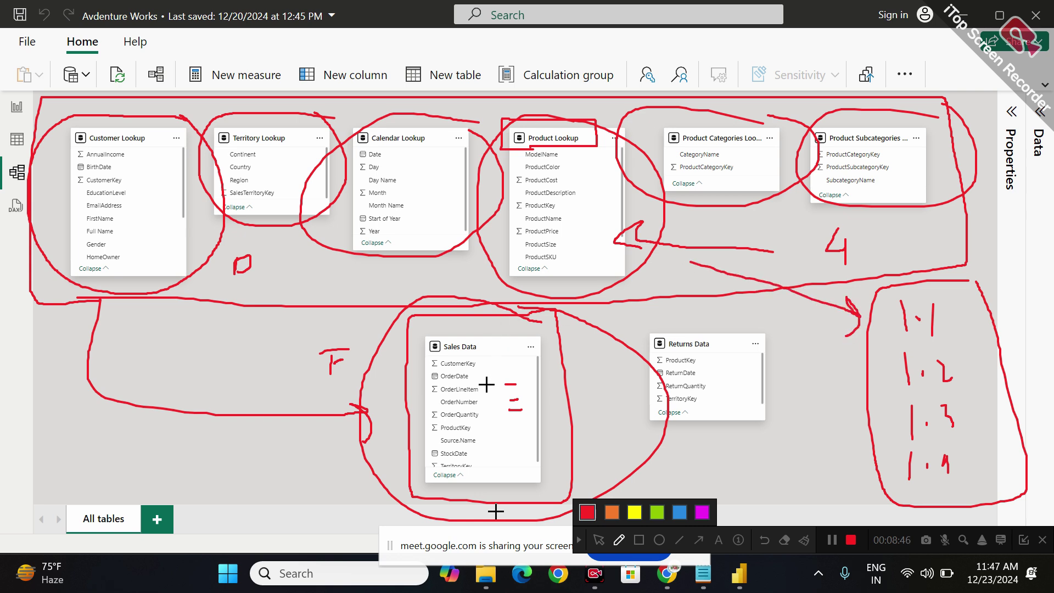
pyautogui.moveTo(903, 335)
pyautogui.mouseDown()
pyautogui.moveTo(623, 346)
pyautogui.moveTo(564, 393)
pyautogui.moveTo(574, 384)
pyautogui.moveTo(599, 396)
pyautogui.mouseUp()
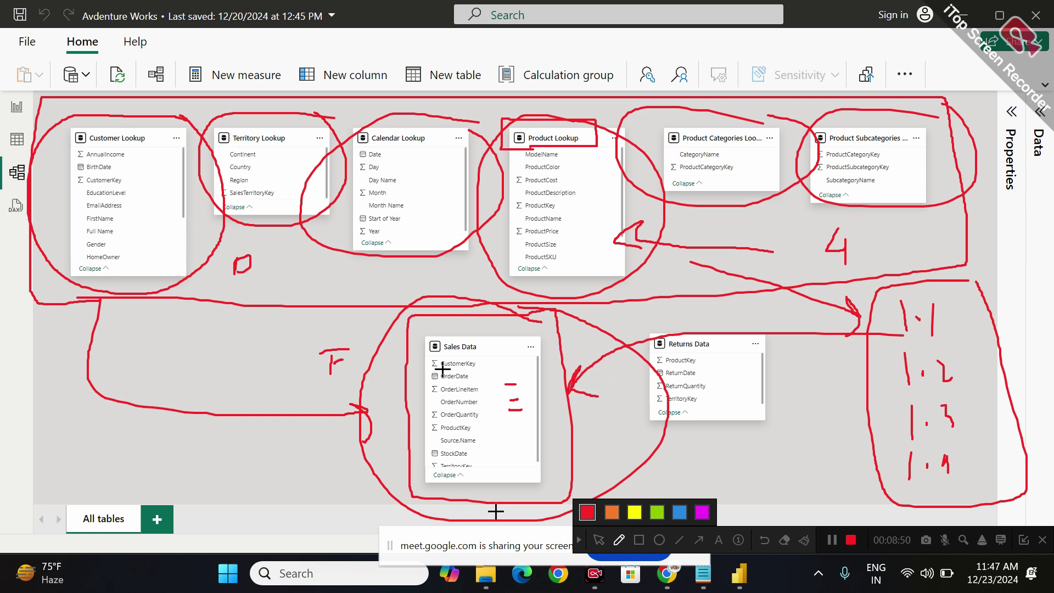
# Write 1.1 and 1.2 beside the Sales Data table and draw arrows to them from the matching values in the enclosed list.
pyautogui.moveTo(273, 459)
pyautogui.mouseDown()
pyautogui.moveTo(273, 479)
pyautogui.moveTo(308, 479)
pyautogui.moveTo(274, 517)
pyautogui.moveTo(332, 513)
pyautogui.mouseUp()
pyautogui.click(290, 471)
pyautogui.click(292, 503)
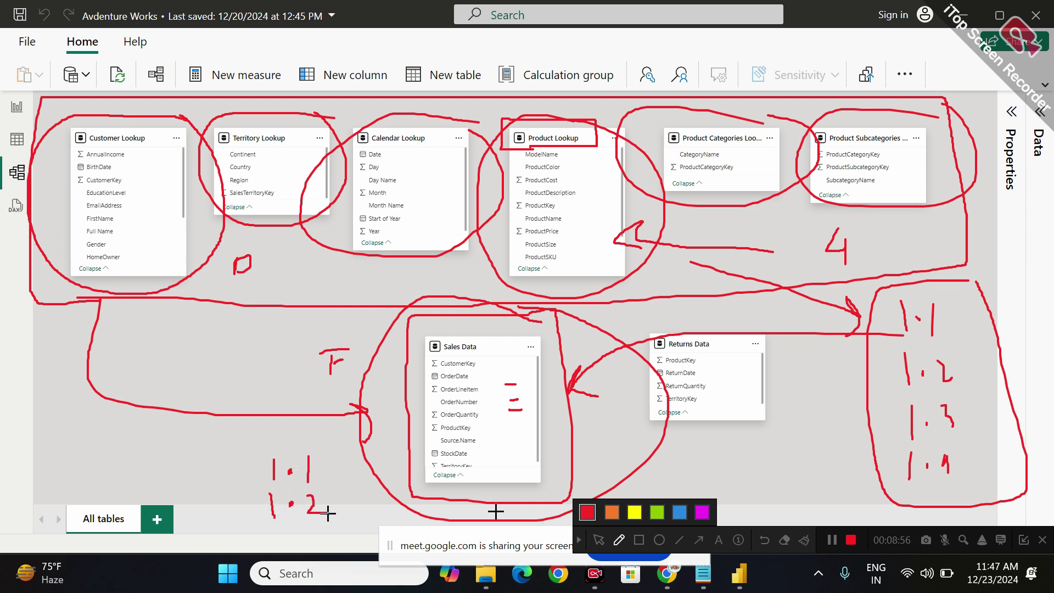
pyautogui.moveTo(917, 326)
pyautogui.mouseDown()
pyautogui.moveTo(454, 464)
pyautogui.moveTo(369, 463)
pyautogui.moveTo(383, 492)
pyautogui.mouseUp()
pyautogui.moveTo(898, 378)
pyautogui.mouseDown()
pyautogui.moveTo(617, 478)
pyautogui.moveTo(362, 516)
pyautogui.mouseUp()
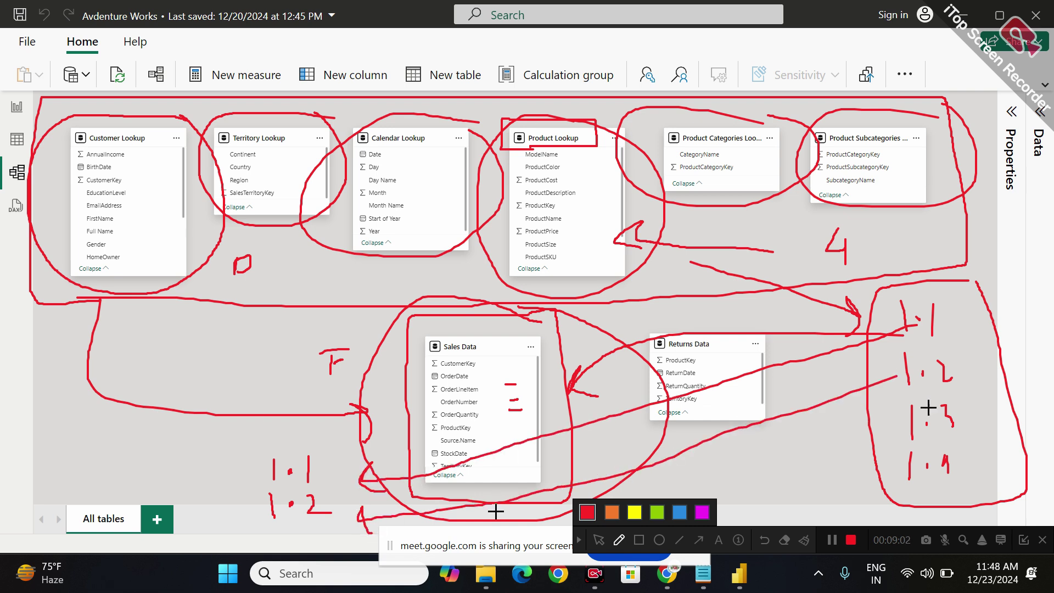
# Circle 1.3 and 1.4 in the enclosed list and draw crosses beside them and over the Sales Data heading.
pyautogui.moveTo(970, 402)
pyautogui.mouseDown()
pyautogui.moveTo(896, 398)
pyautogui.moveTo(878, 511)
pyautogui.moveTo(1000, 434)
pyautogui.moveTo(949, 400)
pyautogui.mouseUp()
pyautogui.moveTo(484, 338)
pyautogui.mouseDown()
pyautogui.moveTo(503, 347)
pyautogui.moveTo(460, 359)
pyautogui.mouseUp()
pyautogui.moveTo(948, 429)
pyautogui.mouseDown()
pyautogui.moveTo(986, 439)
pyautogui.moveTo(963, 449)
pyautogui.mouseUp()
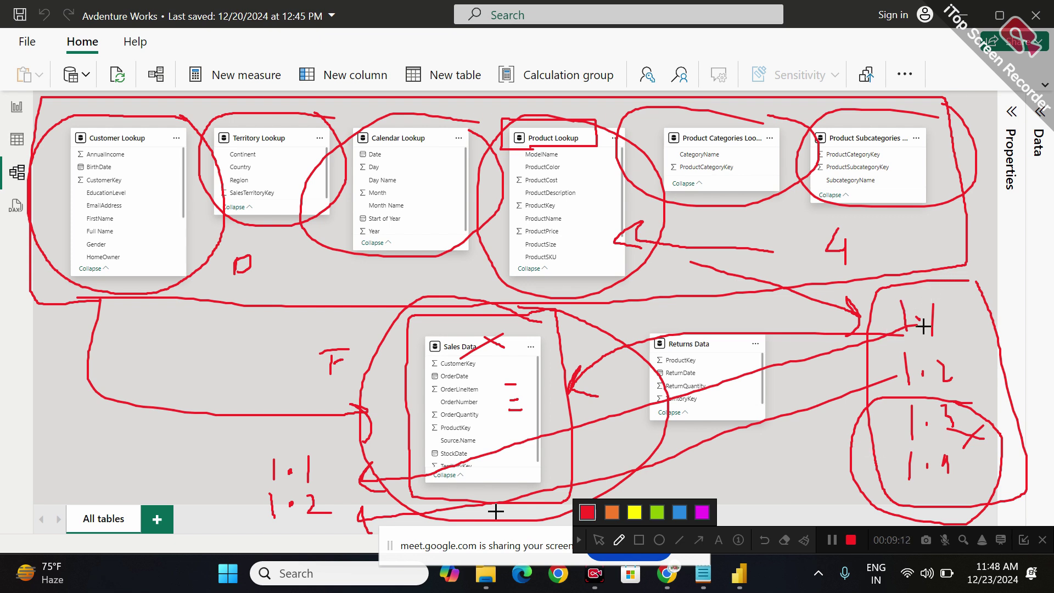
pyautogui.moveTo(953, 378)
pyautogui.mouseDown()
pyautogui.moveTo(882, 468)
pyautogui.moveTo(942, 368)
pyautogui.mouseUp()
# Write 1.5 below the 1.1 and 1.2 values and again beneath Customer Lookup, striking out both entries.
pyautogui.moveTo(222, 534)
pyautogui.mouseDown()
pyautogui.moveTo(254, 534)
pyautogui.moveTo(171, 545)
pyautogui.mouseUp()
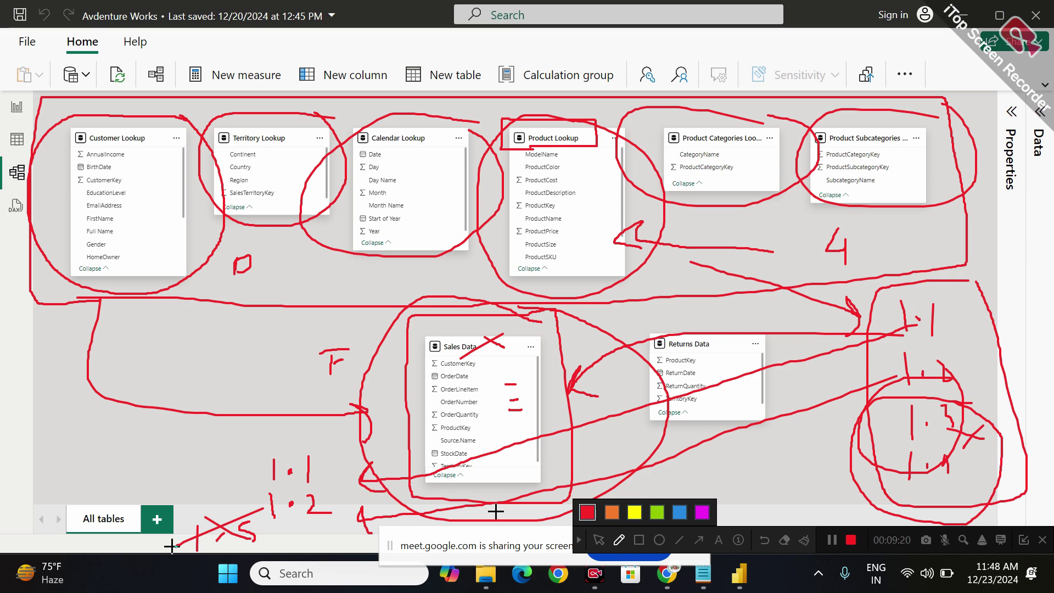
pyautogui.moveTo(160, 354); pyautogui.dragTo(159, 382)
pyautogui.moveTo(184, 368)
pyautogui.mouseDown()
pyautogui.moveTo(218, 362)
pyautogui.moveTo(192, 384)
pyautogui.mouseUp()
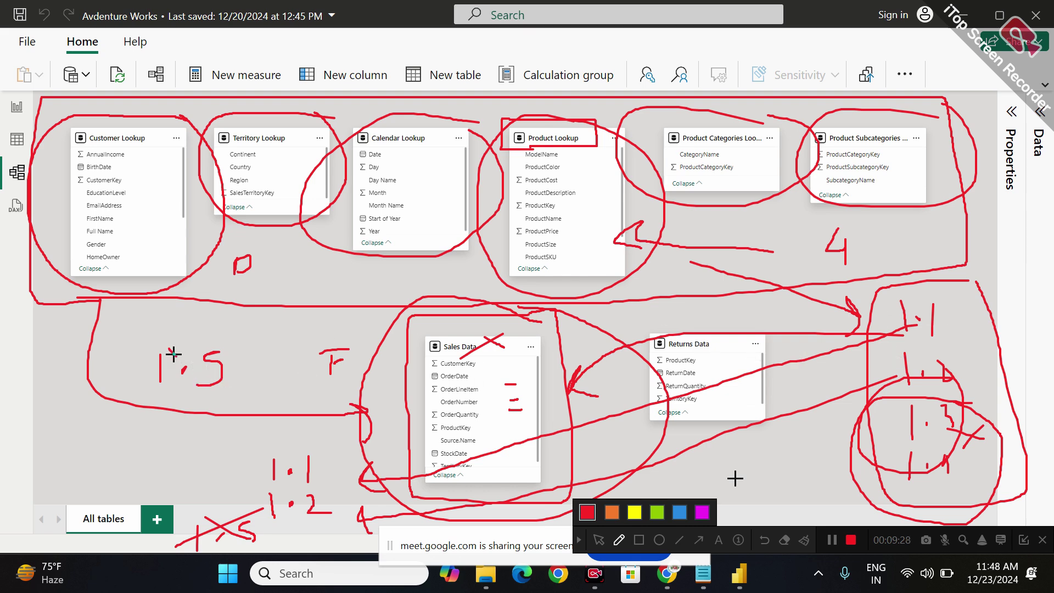
pyautogui.moveTo(240, 324); pyautogui.dragTo(134, 391)
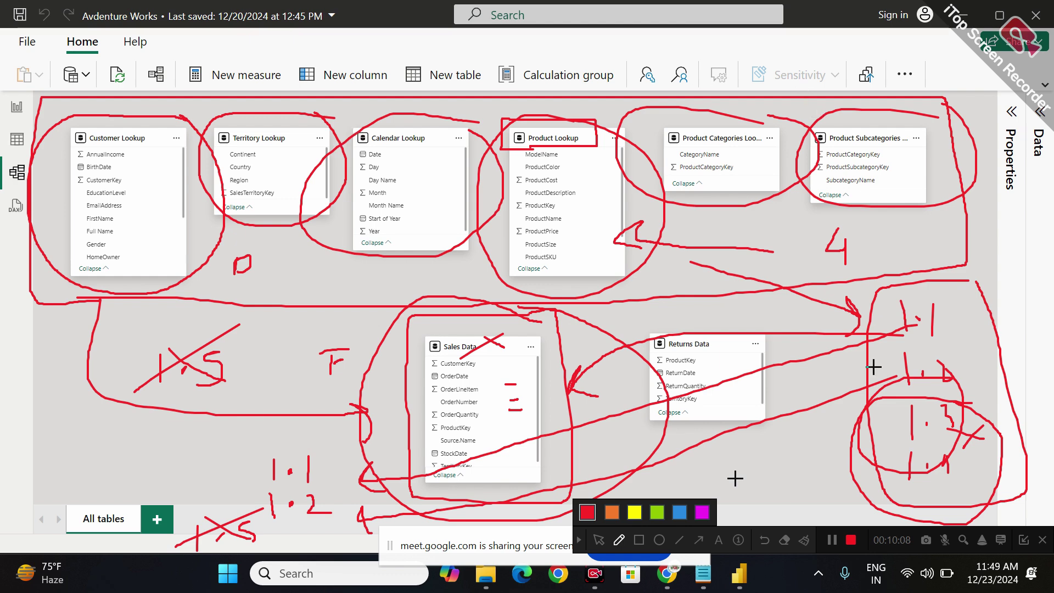
# Erase all drawings and draw red boxes around the Sales Data table, the Returns Data table and the Model view icon.
pyautogui.click(804, 541)
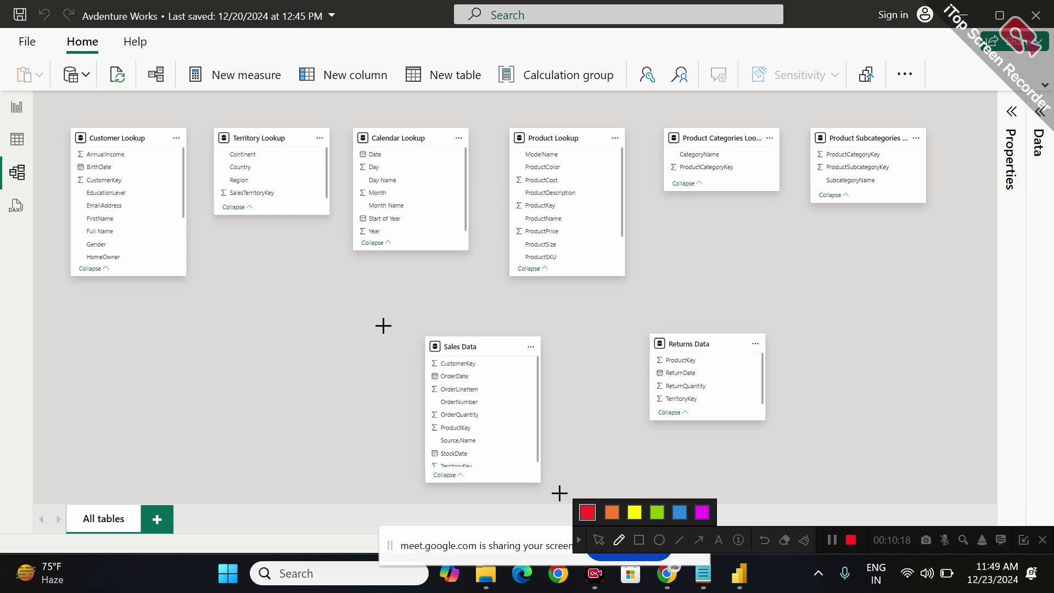
pyautogui.moveTo(492, 315)
pyautogui.mouseDown()
pyautogui.moveTo(400, 316)
pyautogui.moveTo(408, 452)
pyautogui.moveTo(549, 500)
pyautogui.moveTo(588, 367)
pyautogui.moveTo(573, 320)
pyautogui.moveTo(483, 311)
pyautogui.mouseUp()
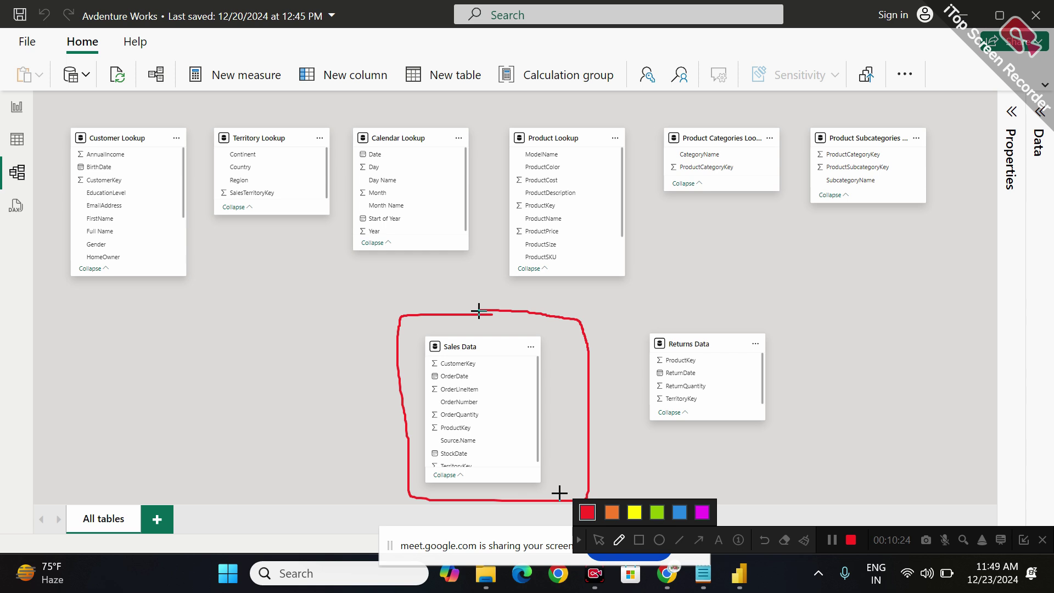
pyautogui.moveTo(745, 314)
pyautogui.mouseDown()
pyautogui.moveTo(654, 318)
pyautogui.moveTo(637, 414)
pyautogui.moveTo(730, 444)
pyautogui.moveTo(805, 337)
pyautogui.moveTo(735, 312)
pyautogui.mouseUp()
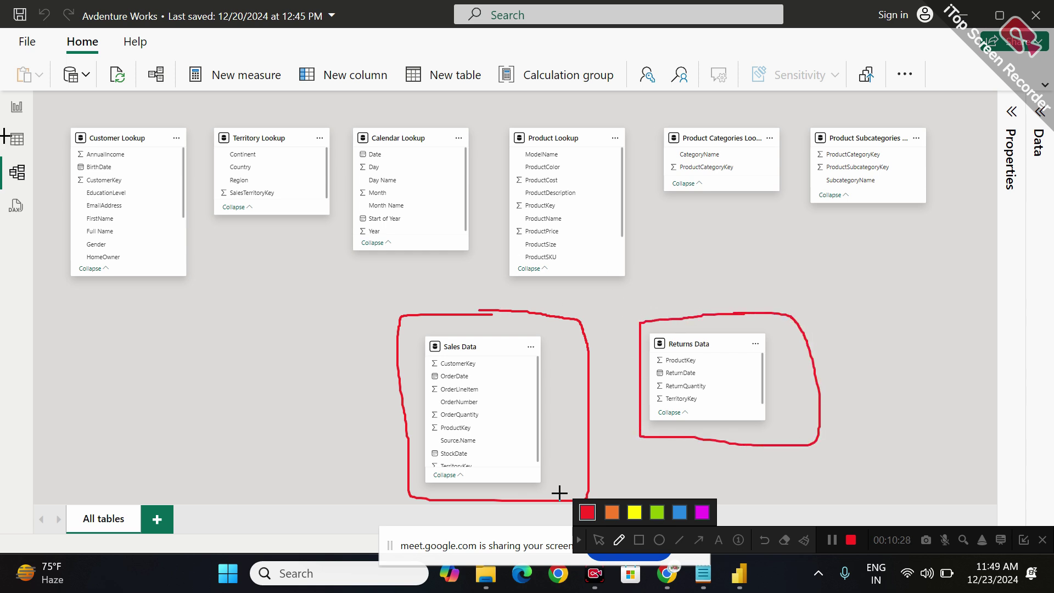
pyautogui.moveTo(49, 158)
pyautogui.mouseDown()
pyautogui.moveTo(20, 158)
pyautogui.moveTo(2, 175)
pyautogui.moveTo(37, 198)
pyautogui.moveTo(64, 170)
pyautogui.moveTo(50, 156)
pyautogui.mouseUp()
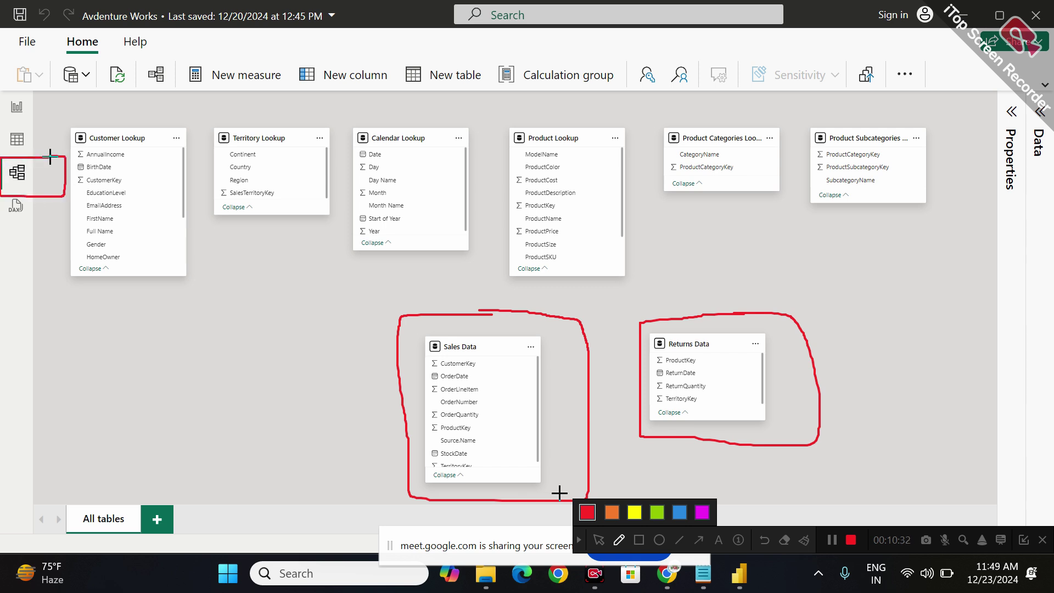
# Draw red arrows between Sales Data and Customer Lookup and Territory Lookup, and a line from Calendar Lookup to Sales Data.
pyautogui.moveTo(187, 250)
pyautogui.mouseDown()
pyautogui.moveTo(369, 348)
pyautogui.moveTo(362, 362)
pyautogui.mouseUp()
pyautogui.moveTo(183, 245); pyautogui.dragTo(229, 252)
pyautogui.moveTo(294, 233)
pyautogui.mouseDown()
pyautogui.moveTo(392, 308)
pyautogui.moveTo(290, 247)
pyautogui.moveTo(329, 226)
pyautogui.mouseUp()
pyautogui.moveTo(370, 300)
pyautogui.mouseDown()
pyautogui.moveTo(416, 305)
pyautogui.moveTo(416, 317)
pyautogui.mouseUp()
pyautogui.moveTo(462, 265); pyautogui.dragTo(476, 324)
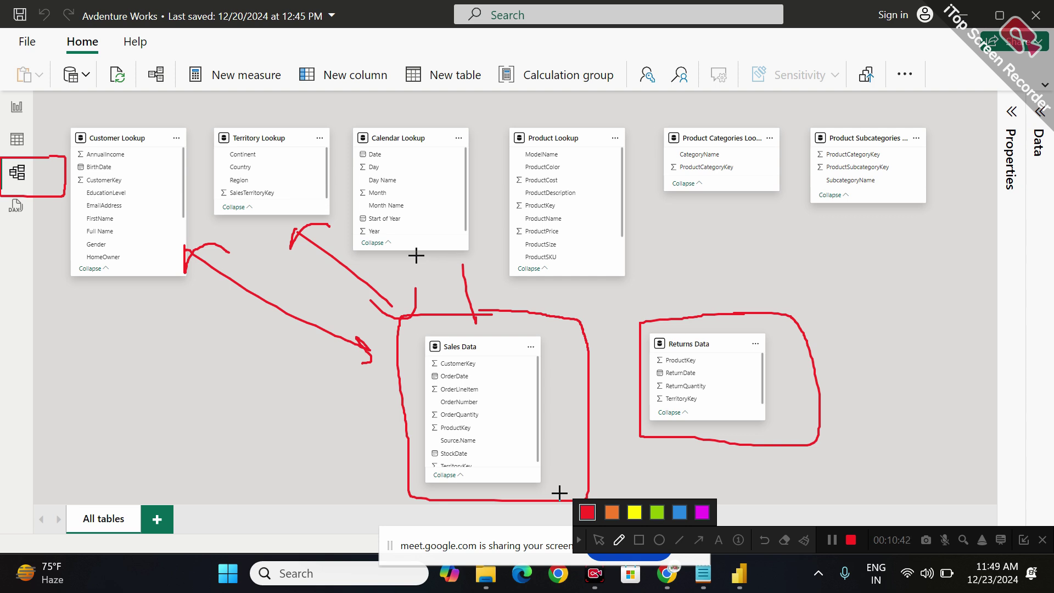
pyautogui.click(599, 541)
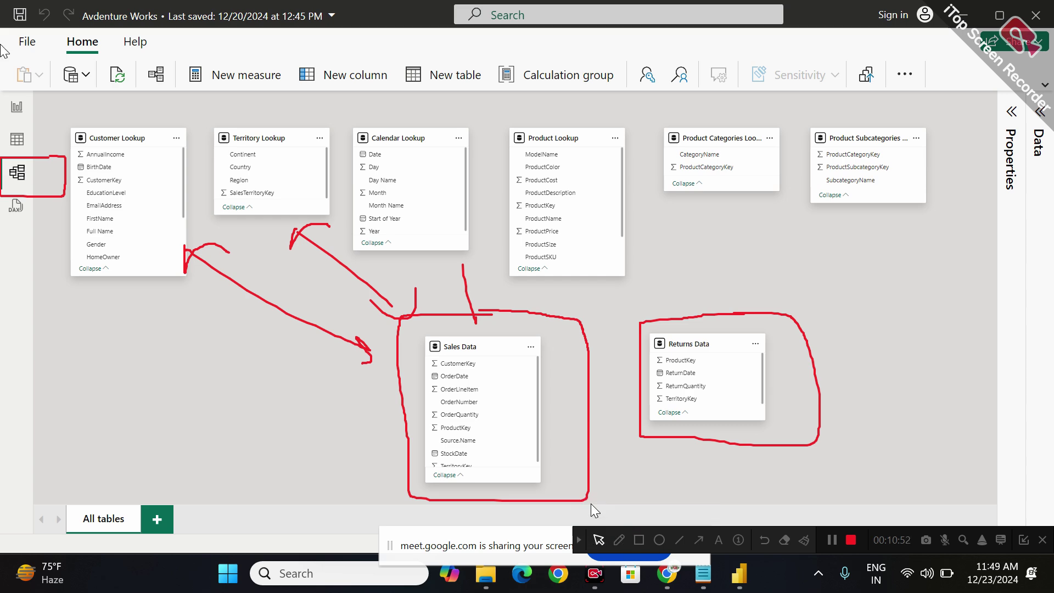
# Switch to the Report view and add an empty matrix visual, moved to the middle of Page 1.
pyautogui.click(10, 139)
pyautogui.click(17, 108)
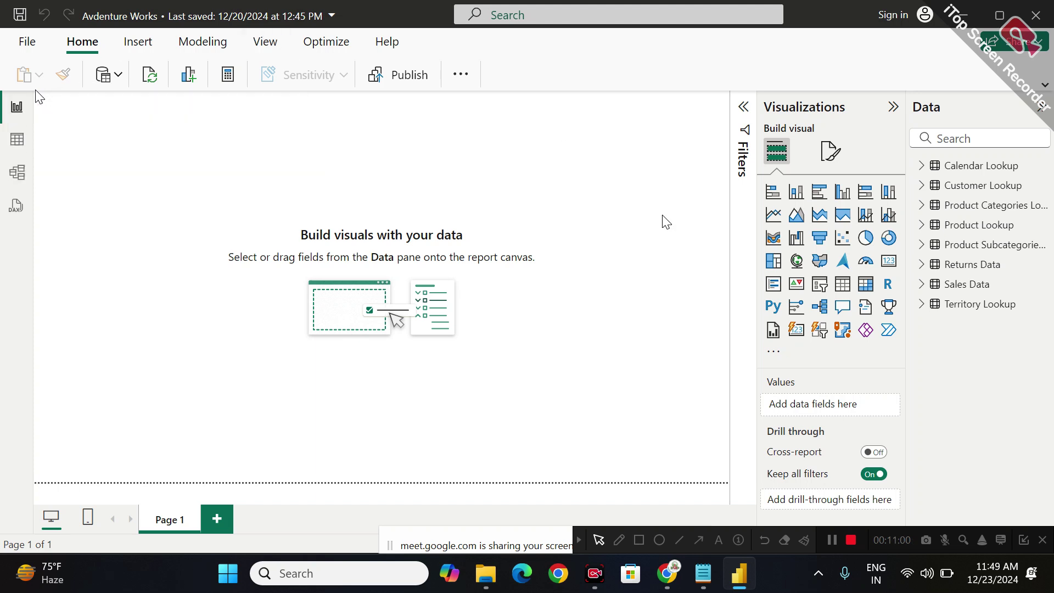
pyautogui.click(866, 283)
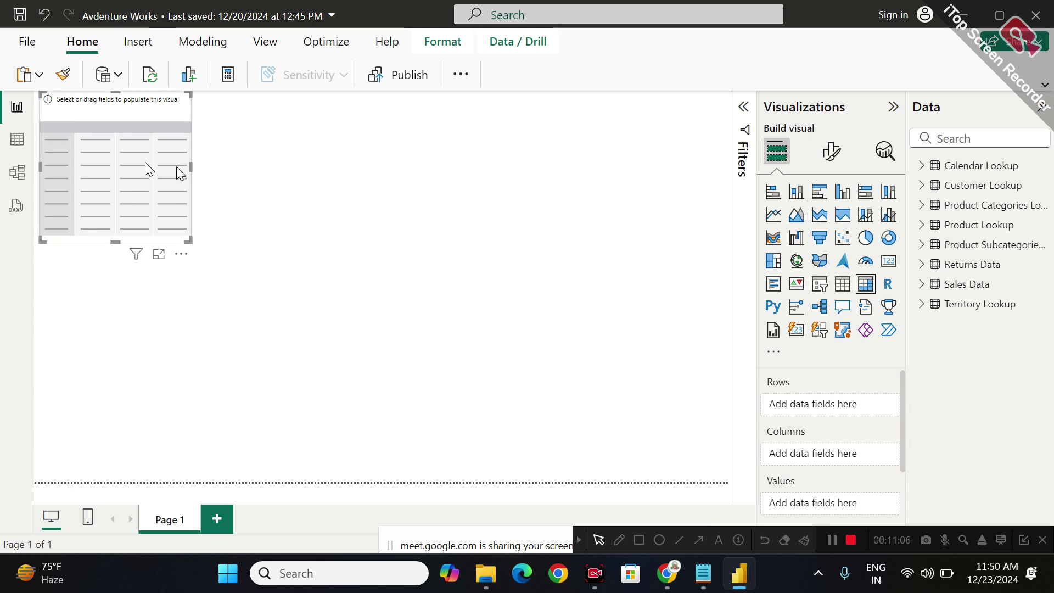
pyautogui.moveTo(146, 169); pyautogui.dragTo(370, 212)
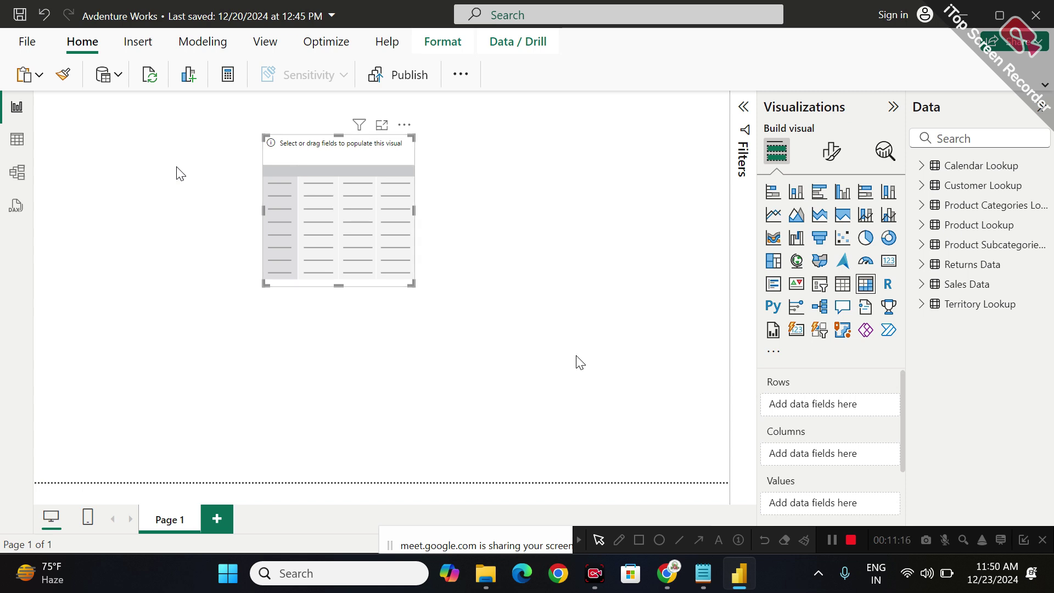
# Draw red lines across the empty matrix and boxes beside and beneath it, and erase all the drawings.
pyautogui.click(618, 540)
pyautogui.click(804, 540)
pyautogui.moveTo(284, 179); pyautogui.dragTo(389, 189)
pyautogui.moveTo(311, 209); pyautogui.dragTo(425, 211)
pyautogui.moveTo(317, 237); pyautogui.dragTo(421, 238)
pyautogui.moveTo(332, 266); pyautogui.dragTo(398, 266)
pyautogui.moveTo(415, 157)
pyautogui.mouseDown()
pyautogui.moveTo(475, 285)
pyautogui.moveTo(420, 154)
pyautogui.mouseUp()
pyautogui.moveTo(252, 299)
pyautogui.mouseDown()
pyautogui.moveTo(497, 313)
pyautogui.moveTo(285, 329)
pyautogui.moveTo(254, 299)
pyautogui.mouseUp()
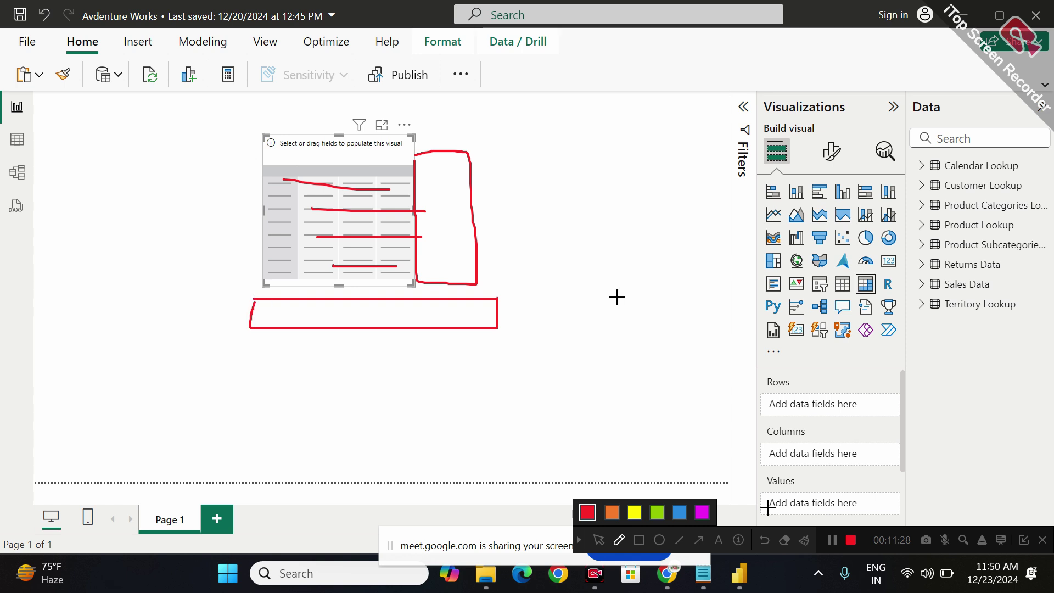
pyautogui.moveTo(546, 296)
pyautogui.mouseDown()
pyautogui.moveTo(665, 327)
pyautogui.moveTo(720, 295)
pyautogui.moveTo(544, 299)
pyautogui.mouseUp()
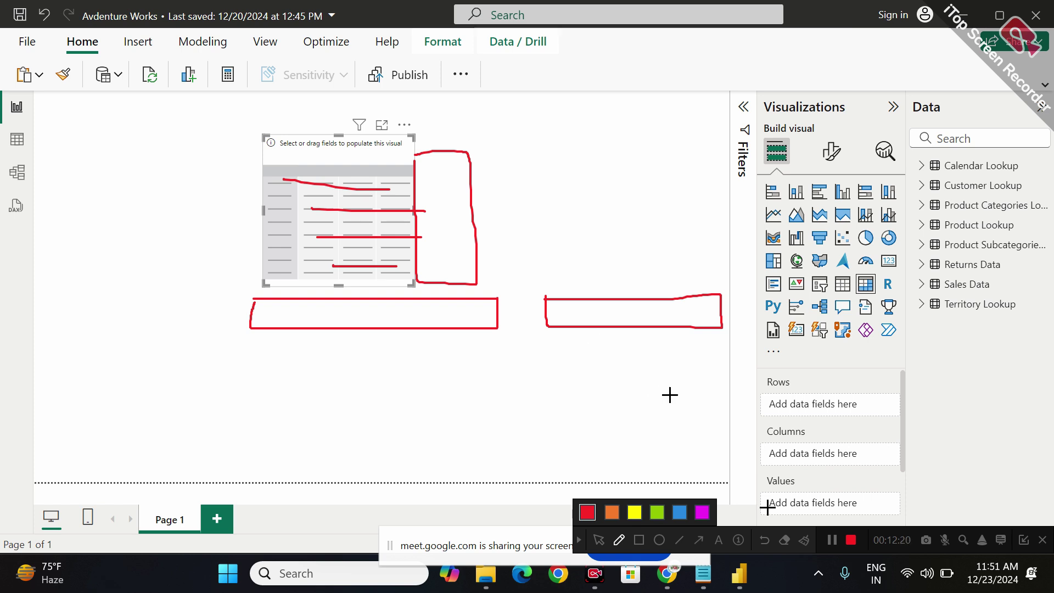
pyautogui.click(804, 541)
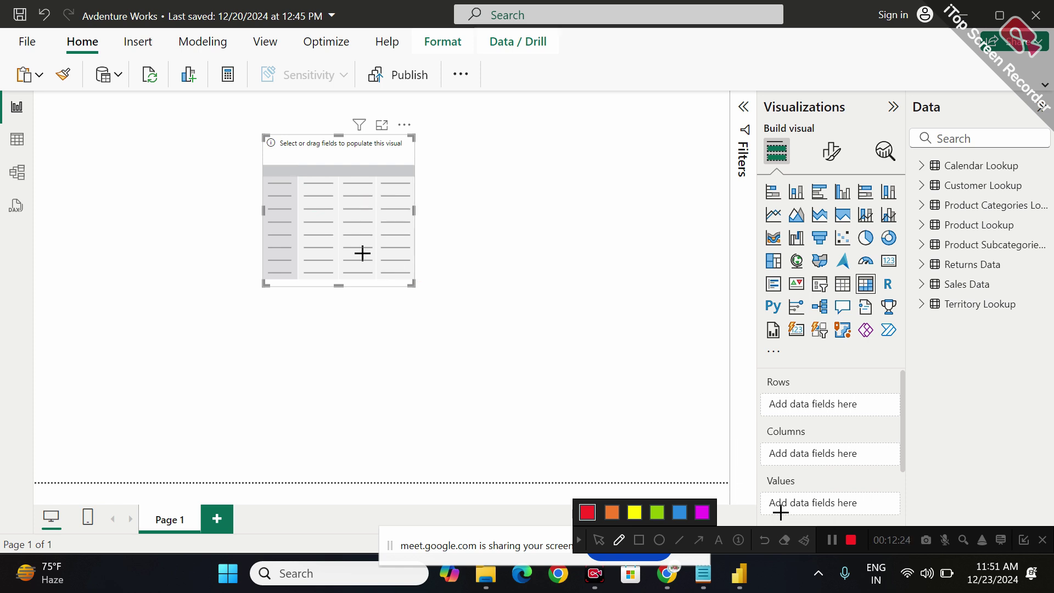
pyautogui.click(599, 540)
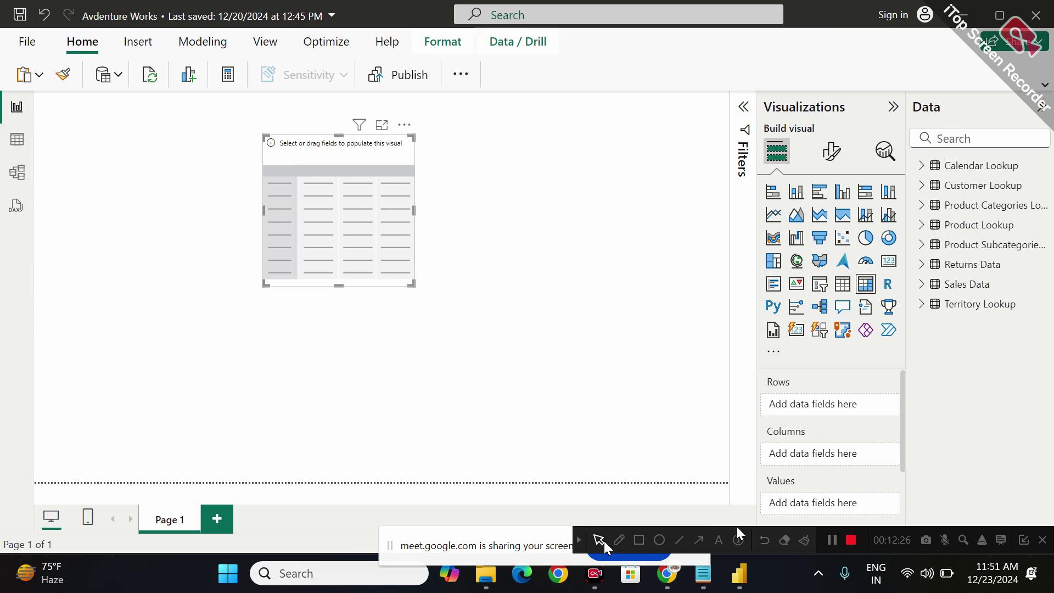
# Add ProductKey from Sales Data to the matrix rows and enlarge the visual leftward and downward.
pyautogui.click(934, 287)
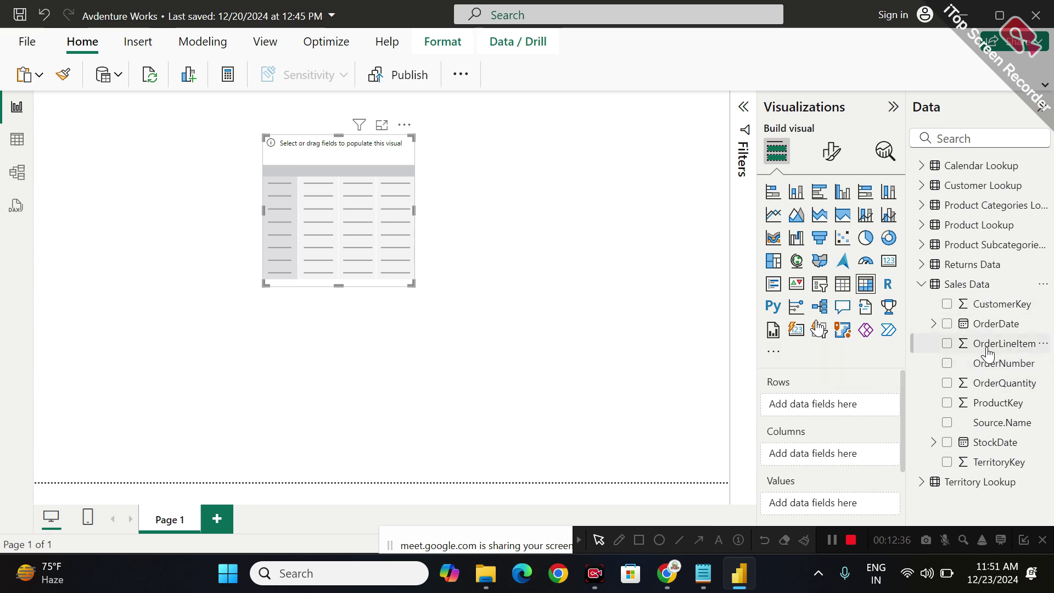
pyautogui.moveTo(987, 401); pyautogui.dragTo(840, 403)
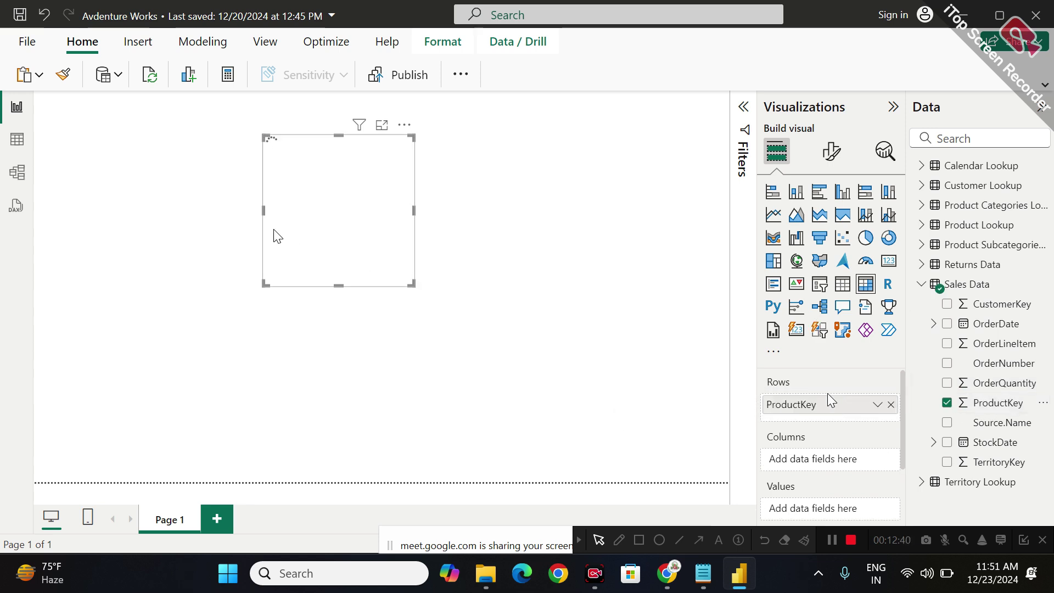
pyautogui.moveTo(262, 217); pyautogui.dragTo(174, 233)
pyautogui.moveTo(288, 277); pyautogui.dragTo(294, 341)
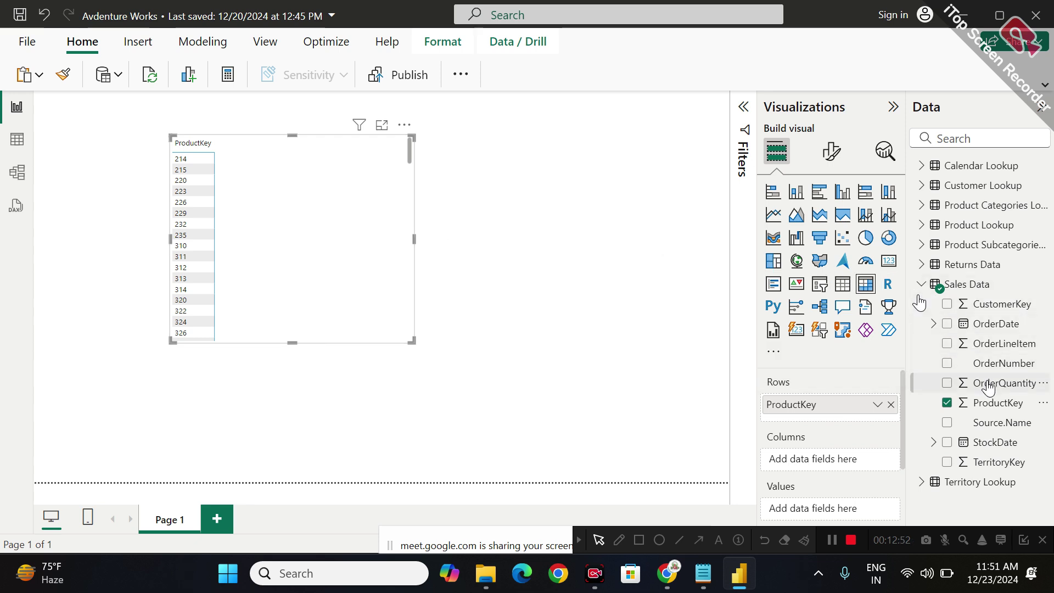
# Try OrderQuantity as the matrix columns, remove it there and add it as a summed value instead.
pyautogui.moveTo(988, 387); pyautogui.dragTo(827, 460)
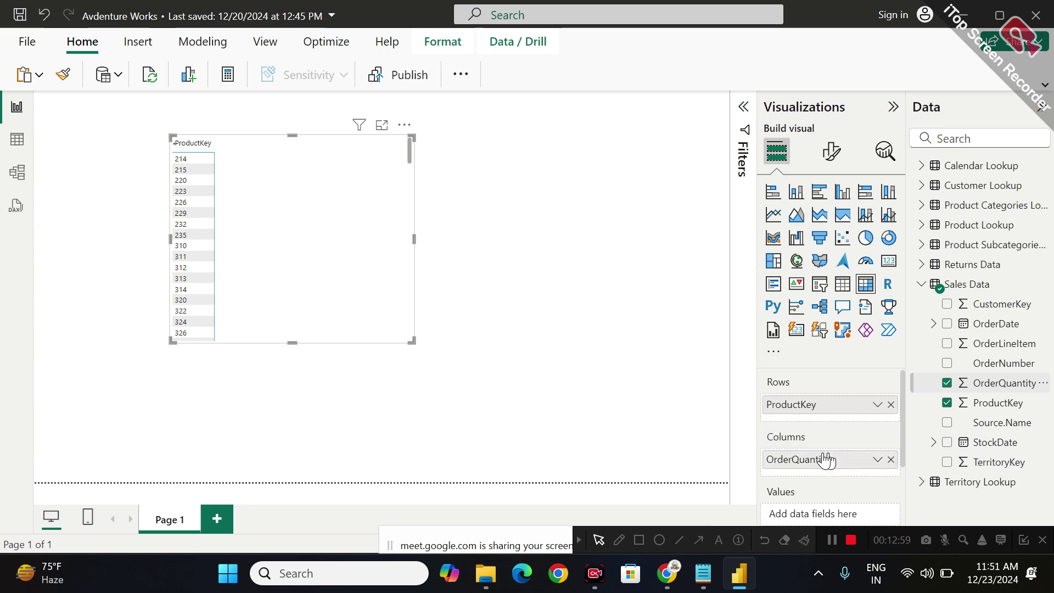
pyautogui.click(891, 459)
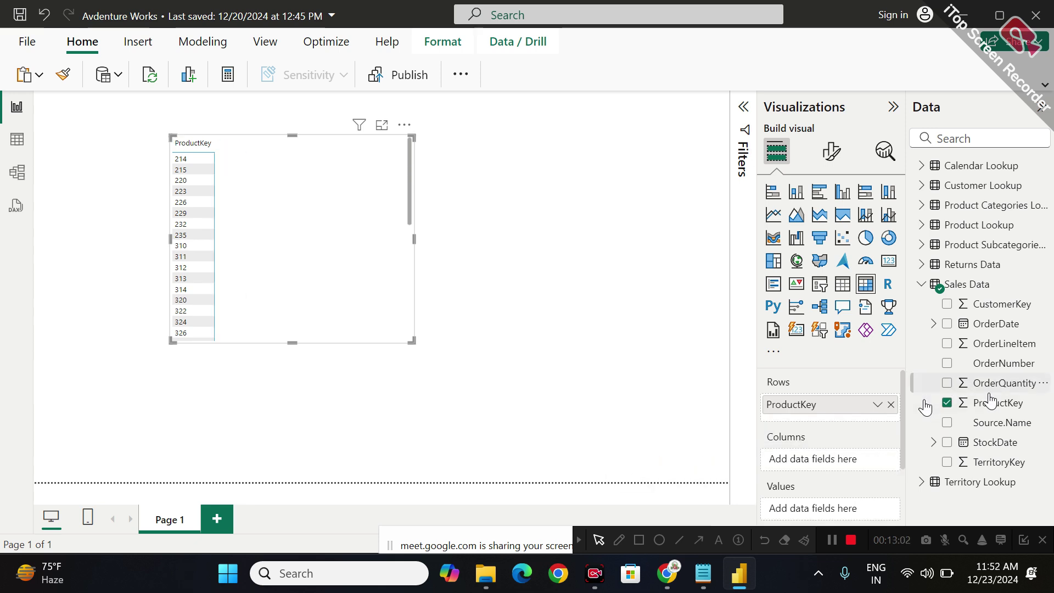
pyautogui.moveTo(1000, 385); pyautogui.dragTo(858, 503)
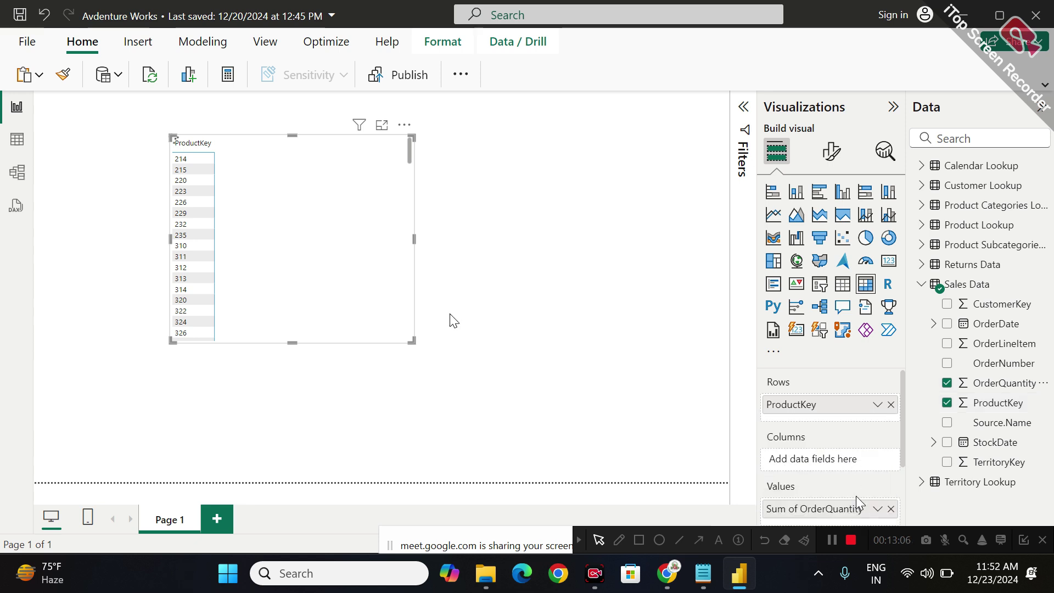
pyautogui.scroll(-1, 891, 508)
pyautogui.scroll(-3, 890, 507)
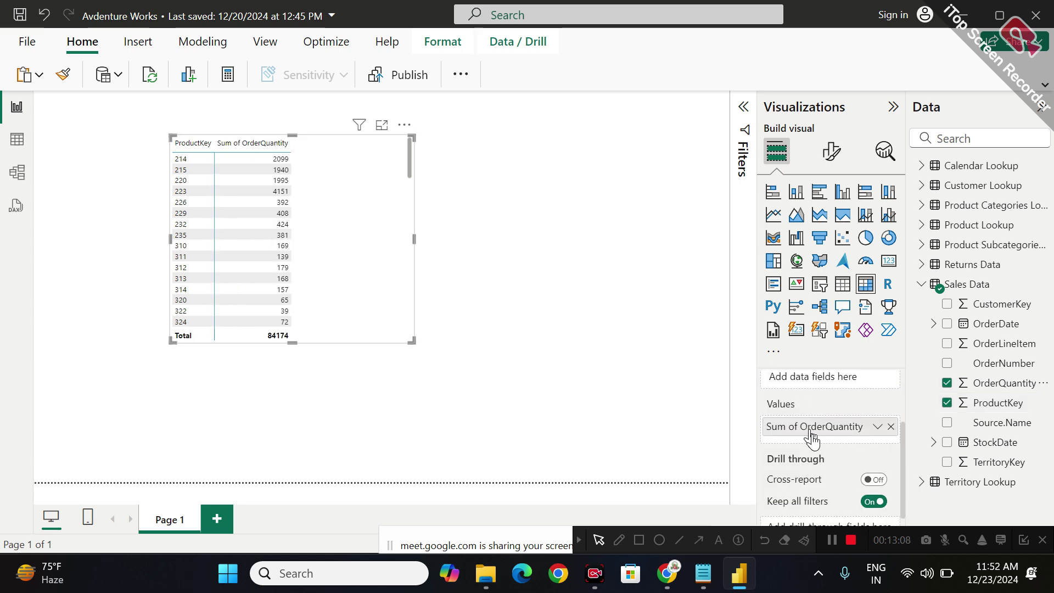
# Enlarge the matrix on its sides and lower edge and reposition it around the middle of the page.
pyautogui.moveTo(413, 239); pyautogui.dragTo(475, 250)
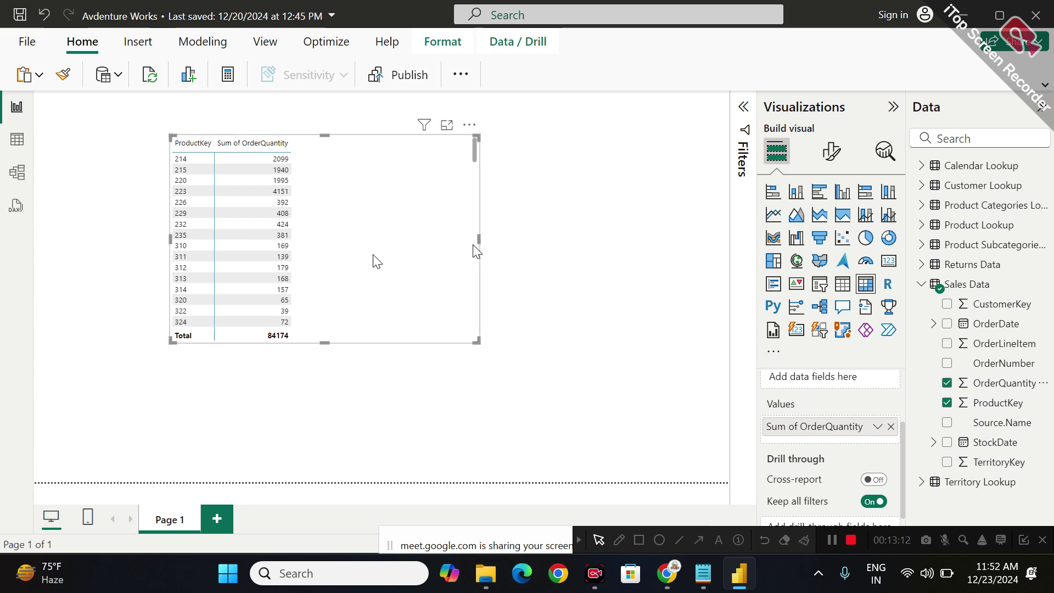
pyautogui.moveTo(325, 336); pyautogui.dragTo(325, 391)
pyautogui.moveTo(159, 257); pyautogui.dragTo(90, 286)
pyautogui.moveTo(305, 264); pyautogui.dragTo(399, 266)
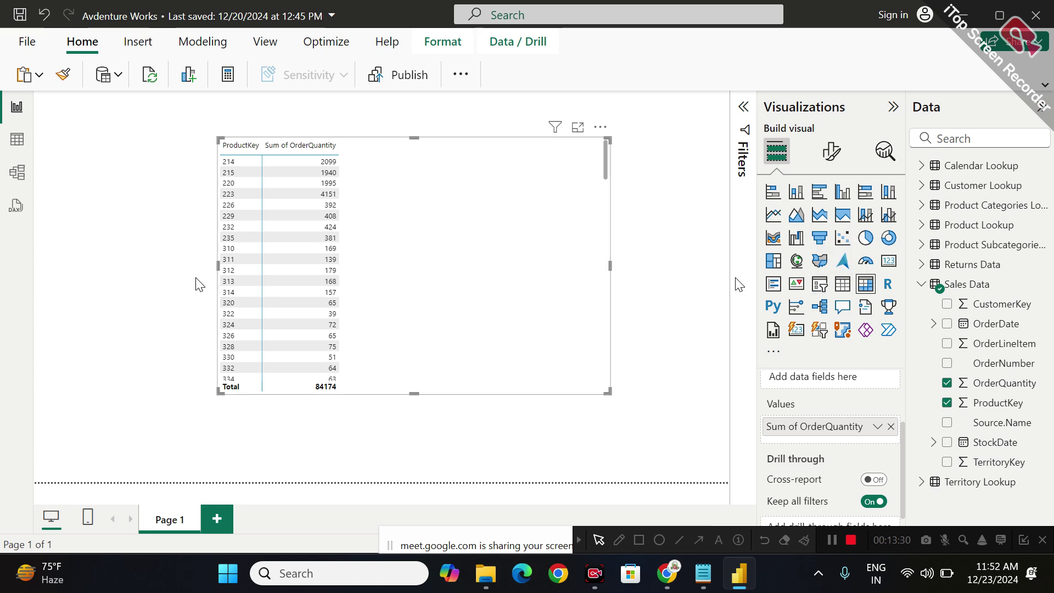
pyautogui.moveTo(218, 266); pyautogui.dragTo(176, 269)
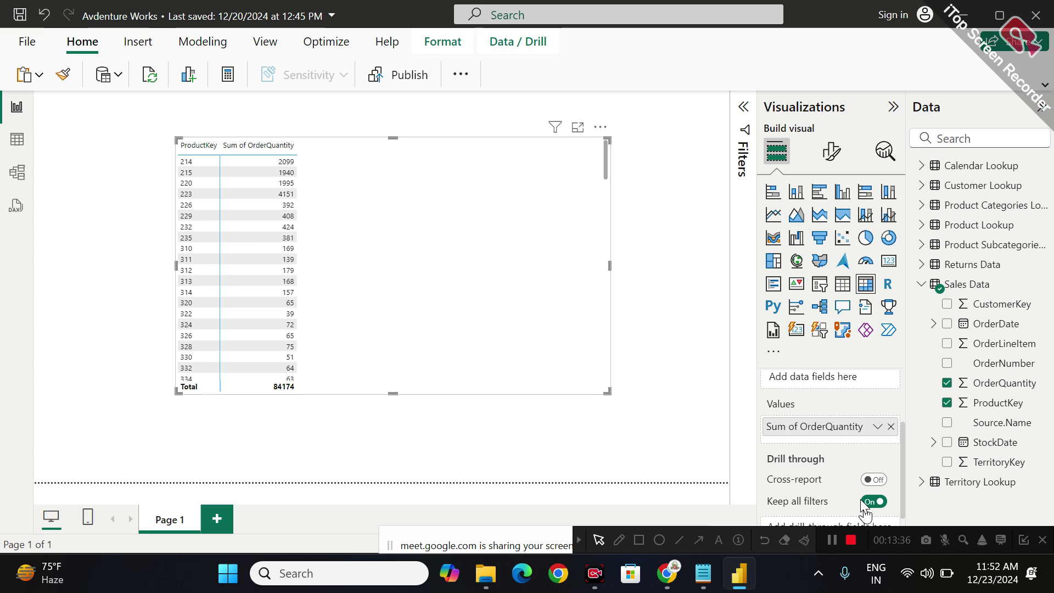
# Outline the ProductKey column and its 214 entry in red, and draw arrows from keys to their order quantities.
pyautogui.click(619, 543)
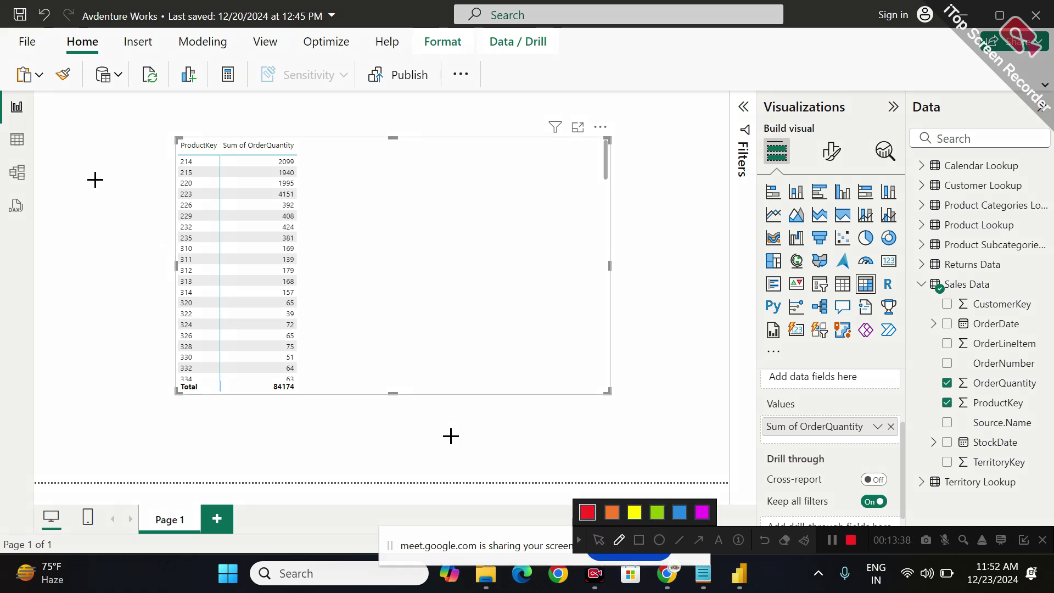
pyautogui.moveTo(216, 128)
pyautogui.mouseDown()
pyautogui.moveTo(176, 129)
pyautogui.moveTo(158, 218)
pyautogui.moveTo(165, 384)
pyautogui.moveTo(226, 322)
pyautogui.moveTo(235, 181)
pyautogui.moveTo(217, 131)
pyautogui.moveTo(125, 167)
pyautogui.moveTo(134, 178)
pyautogui.mouseUp()
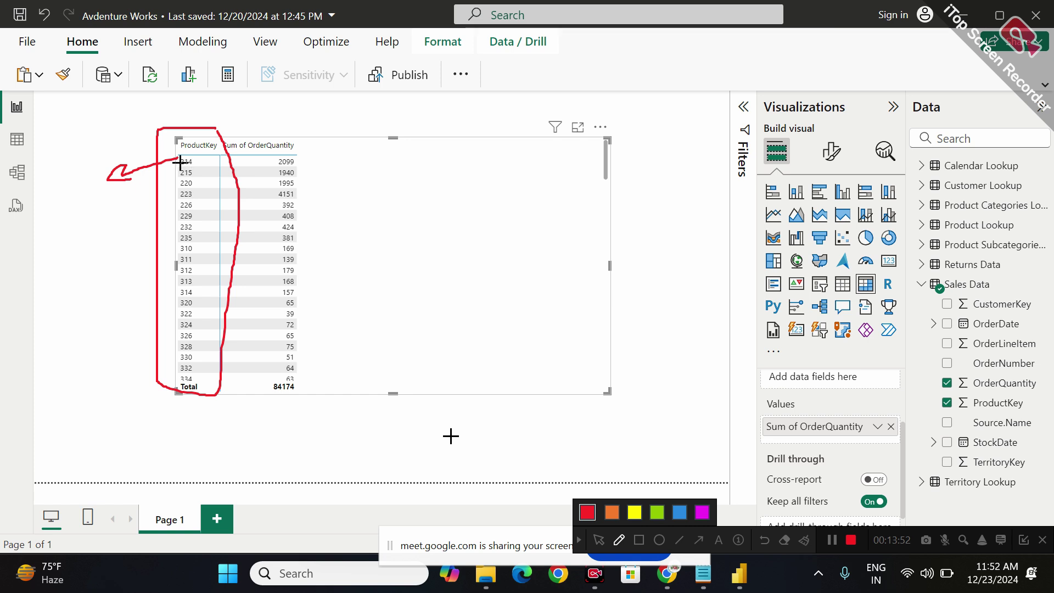
pyautogui.moveTo(182, 170)
pyautogui.mouseDown()
pyautogui.moveTo(203, 165)
pyautogui.moveTo(165, 146)
pyautogui.moveTo(169, 165)
pyautogui.moveTo(259, 165)
pyautogui.mouseUp()
pyautogui.moveTo(199, 173); pyautogui.dragTo(258, 174)
pyautogui.moveTo(201, 228)
pyautogui.mouseDown()
pyautogui.moveTo(265, 231)
pyautogui.moveTo(253, 239)
pyautogui.mouseUp()
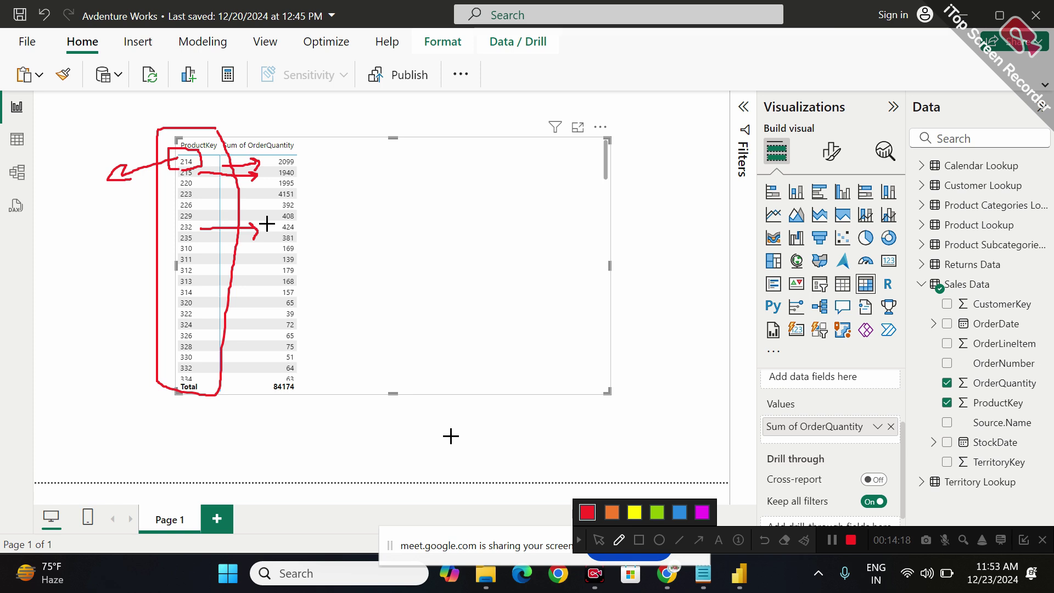
# Box the OrderQuantity and ProductKey fields, draw a downward arrow beside the quantities, and erase all drawings.
pyautogui.moveTo(985, 369)
pyautogui.mouseDown()
pyautogui.moveTo(916, 376)
pyautogui.moveTo(911, 417)
pyautogui.moveTo(1007, 420)
pyautogui.moveTo(1050, 376)
pyautogui.moveTo(980, 371)
pyautogui.mouseUp()
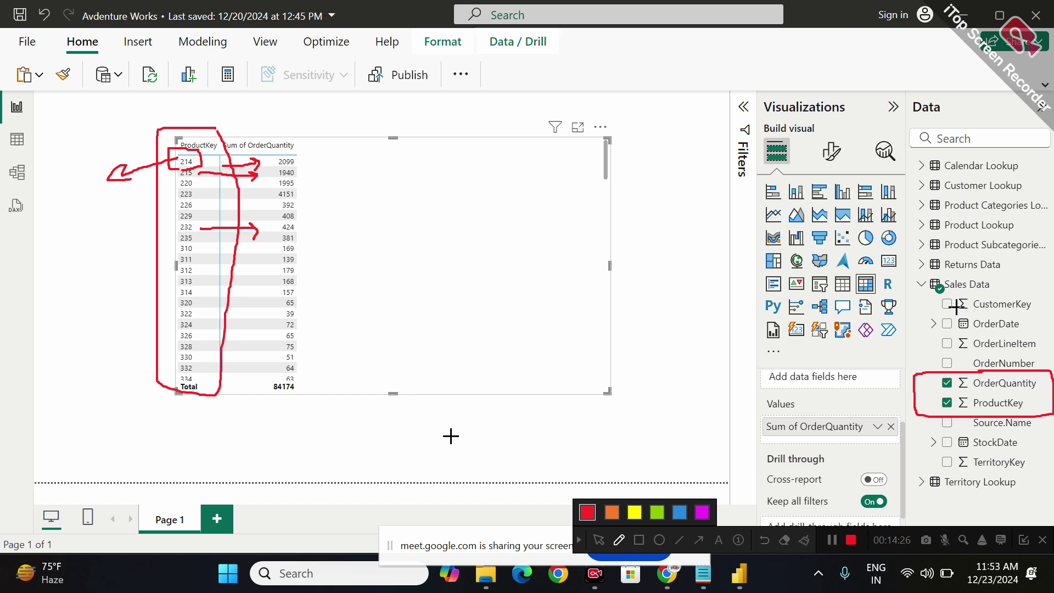
pyautogui.moveTo(323, 149)
pyautogui.mouseDown()
pyautogui.moveTo(328, 363)
pyautogui.moveTo(318, 372)
pyautogui.moveTo(352, 359)
pyautogui.mouseUp()
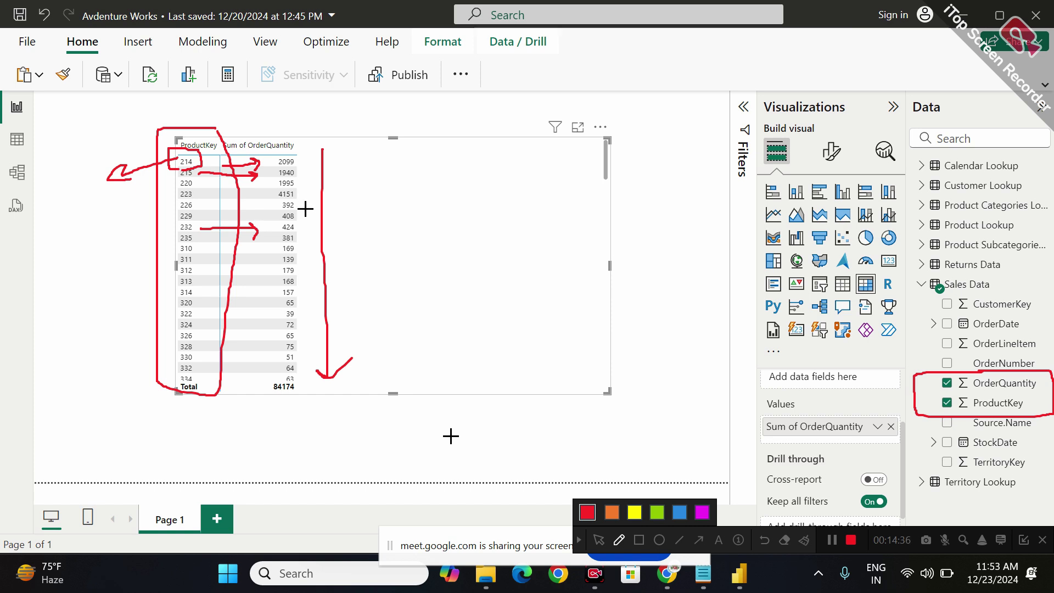
pyautogui.click(806, 542)
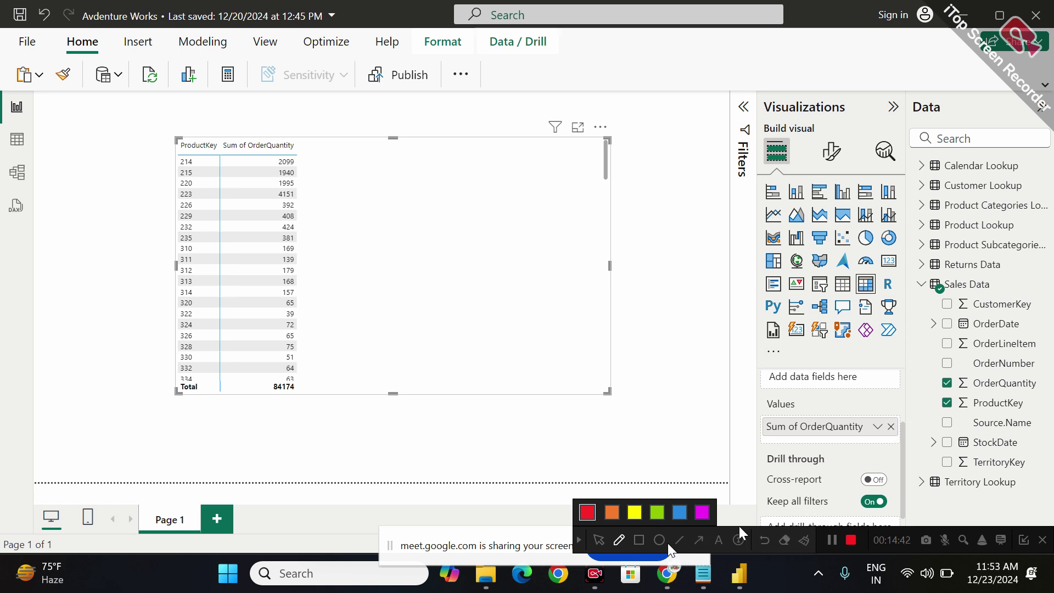
pyautogui.click(598, 540)
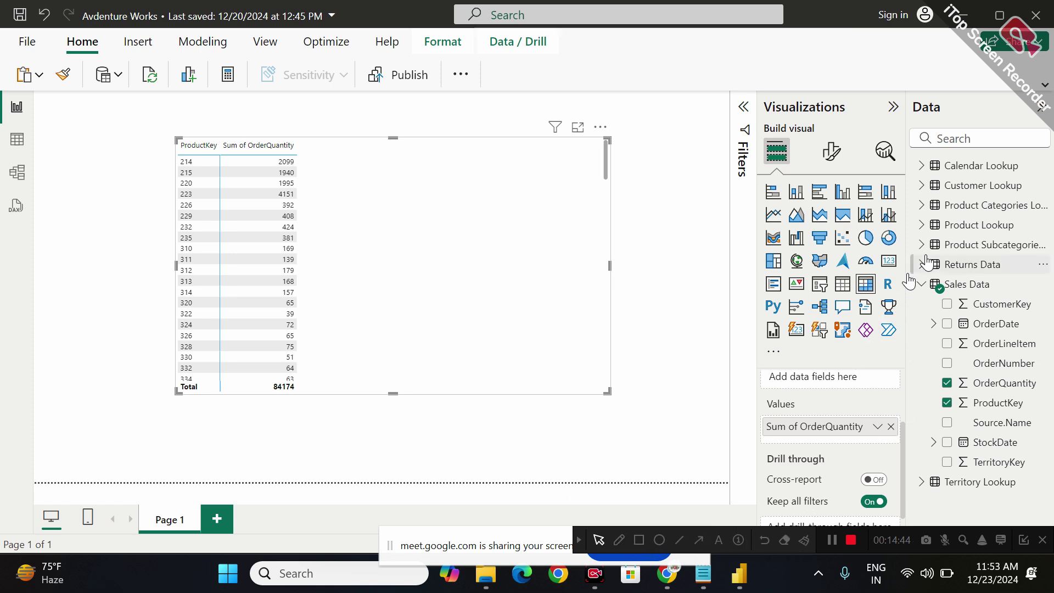
# Add ProductPrice from Product Lookup to the matrix as a second summed value.
pyautogui.moveTo(923, 268)
pyautogui.click(923, 186)
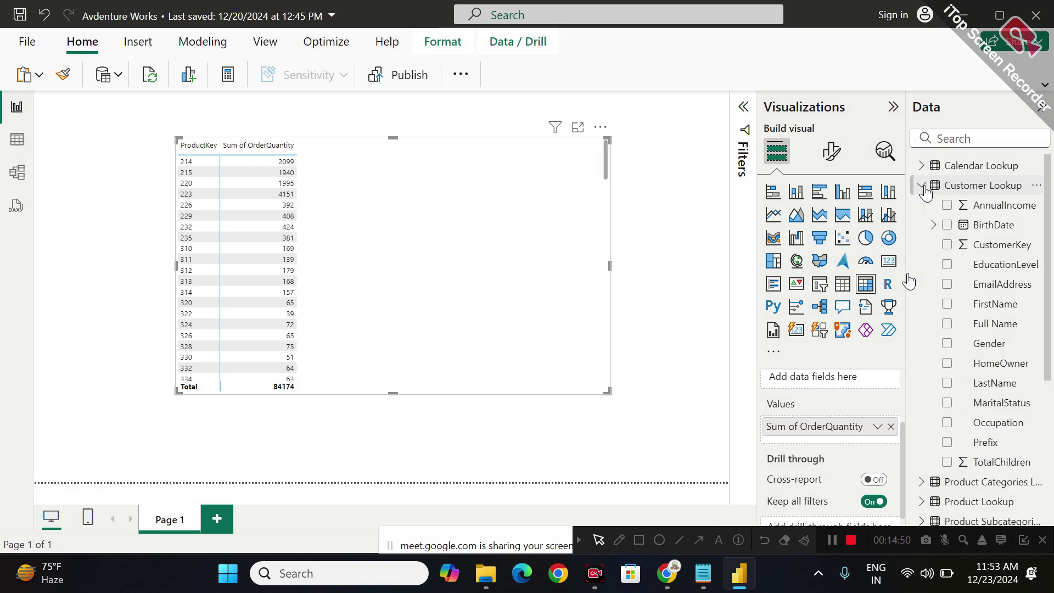
pyautogui.moveTo(926, 191)
pyautogui.scroll(-3, 935, 331)
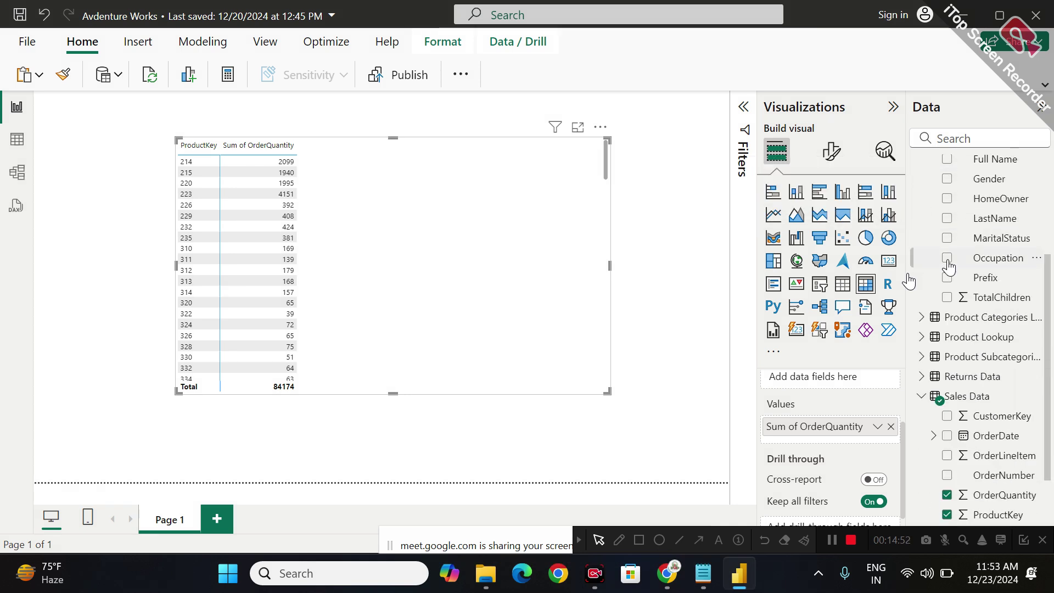
pyautogui.click(935, 334)
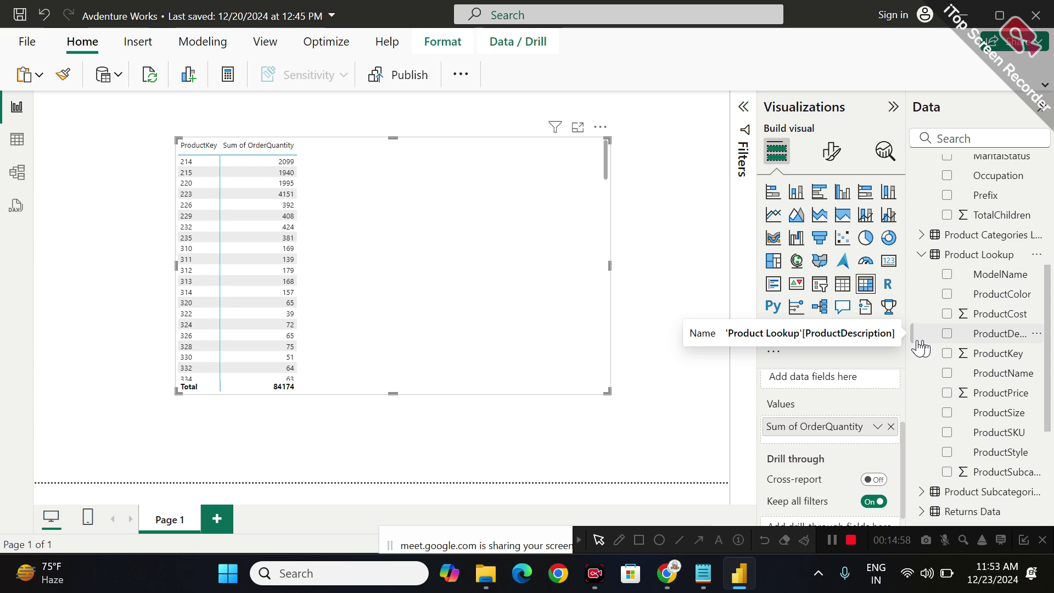
pyautogui.scroll(-2, 921, 347)
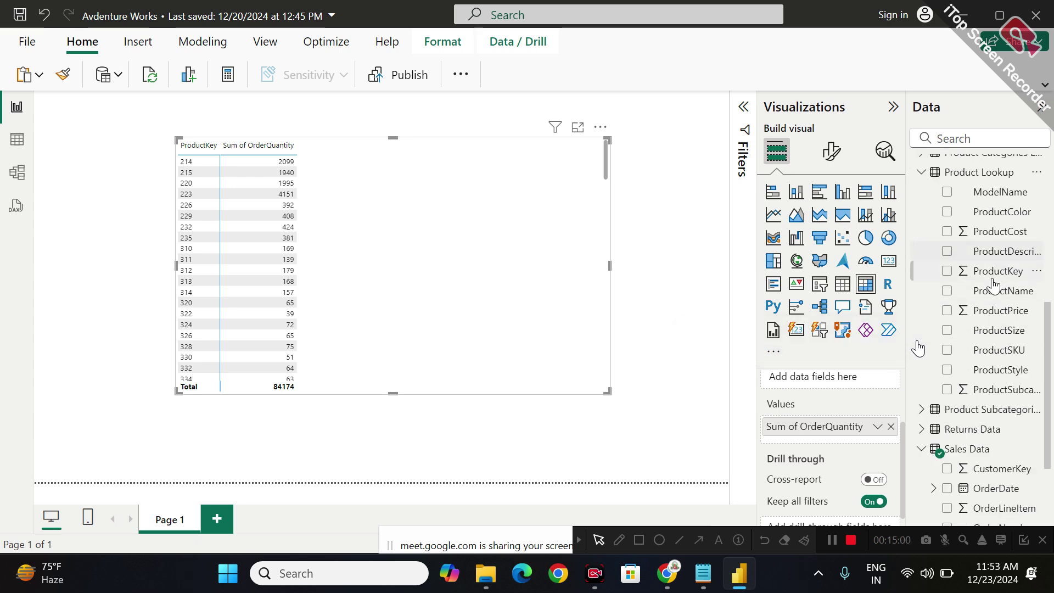
pyautogui.moveTo(986, 314); pyautogui.dragTo(854, 427)
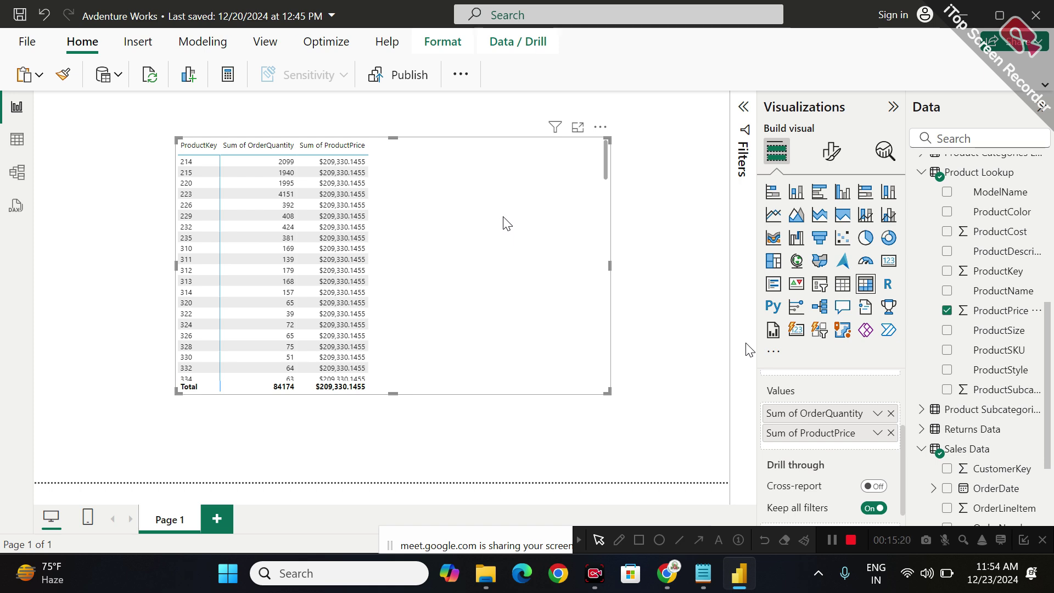
# Examine which Sales Data and Product Lookup fields supply the matrix's rows and values.
pyautogui.scroll(3, 961, 315)
pyautogui.scroll(-1, 961, 315)
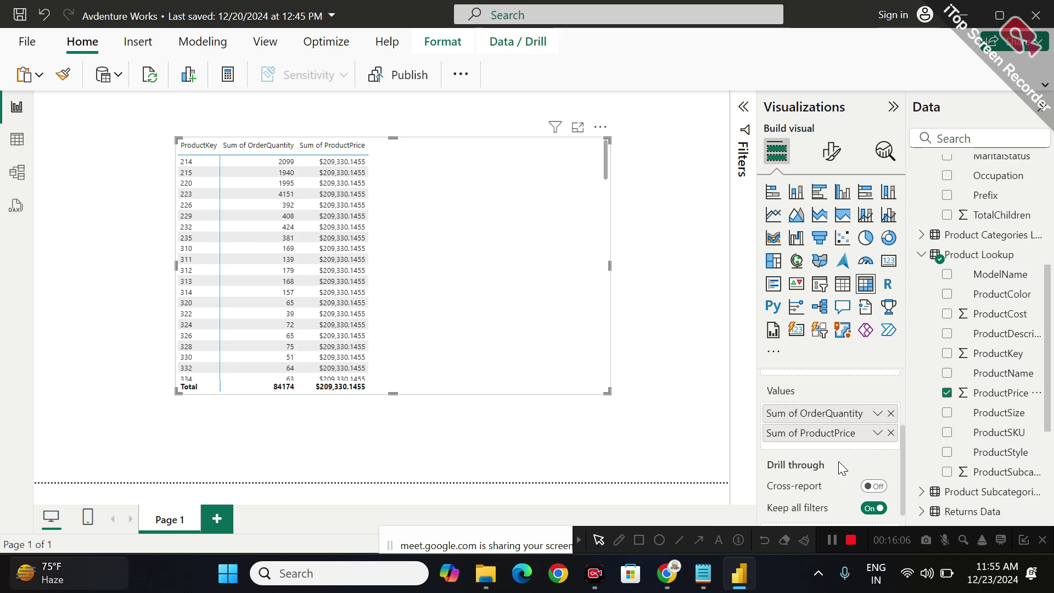
pyautogui.scroll(3, 824, 431)
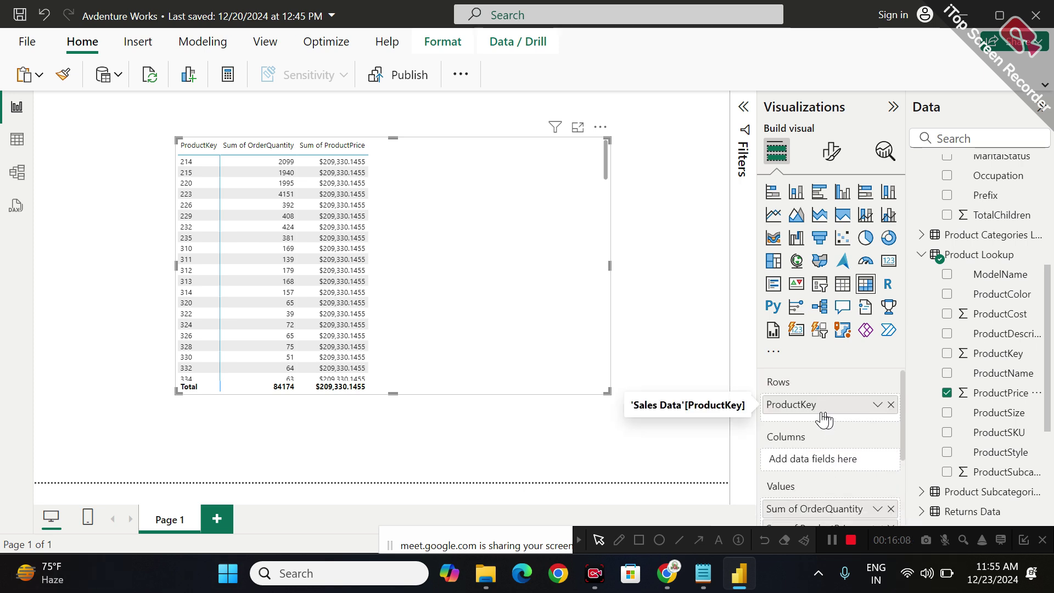
pyautogui.scroll(-4, 1022, 378)
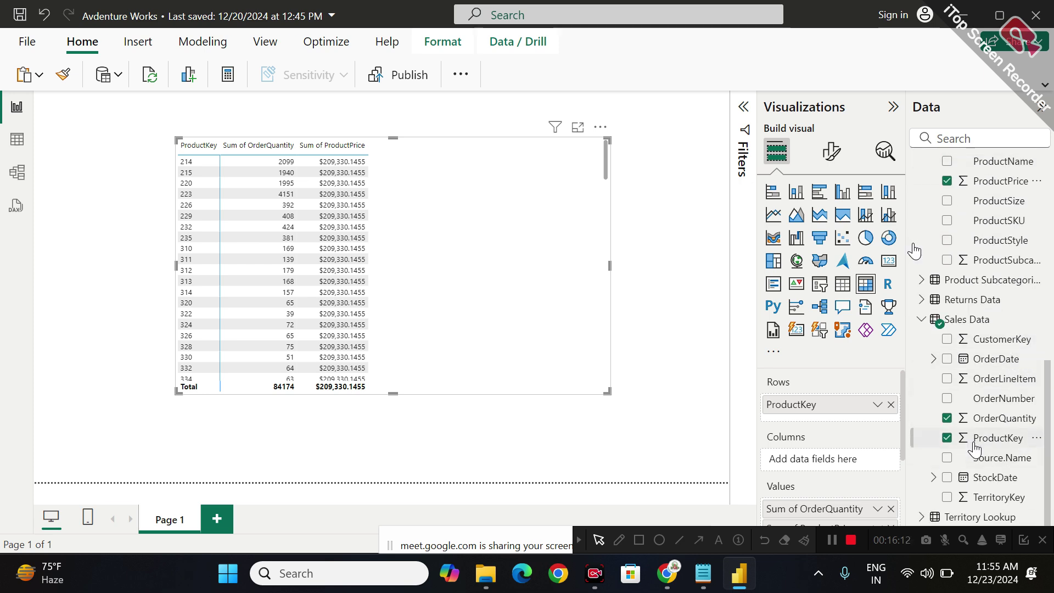
pyautogui.scroll(-2, 846, 441)
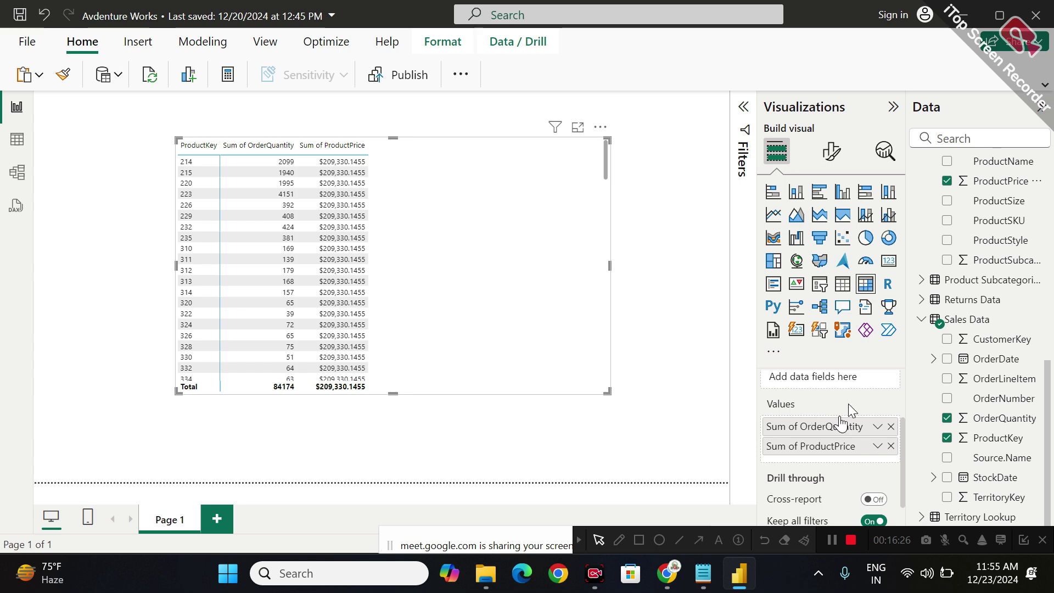
# Extend the matrix's height downward and outline the first product keys and the first ProductPrice sum with a red pen.
pyautogui.scroll(5, 986, 228)
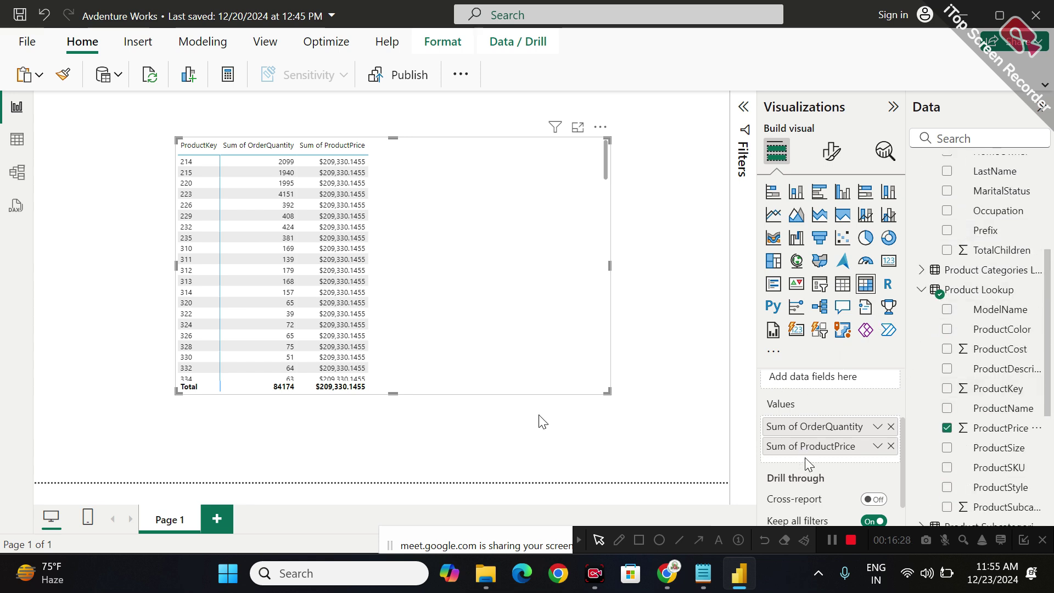
pyautogui.moveTo(393, 393); pyautogui.dragTo(393, 427)
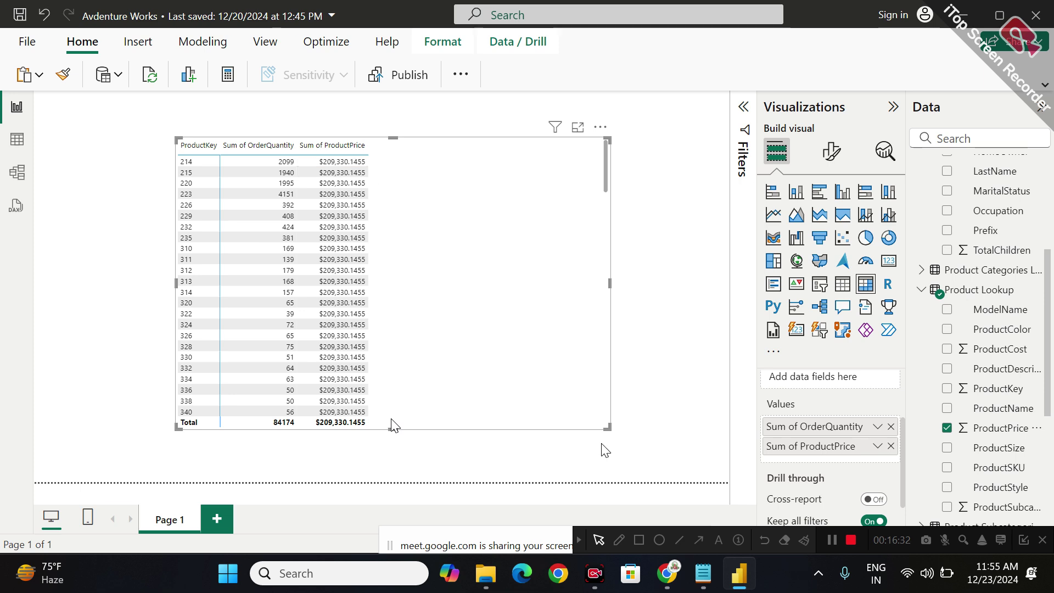
pyautogui.click(618, 542)
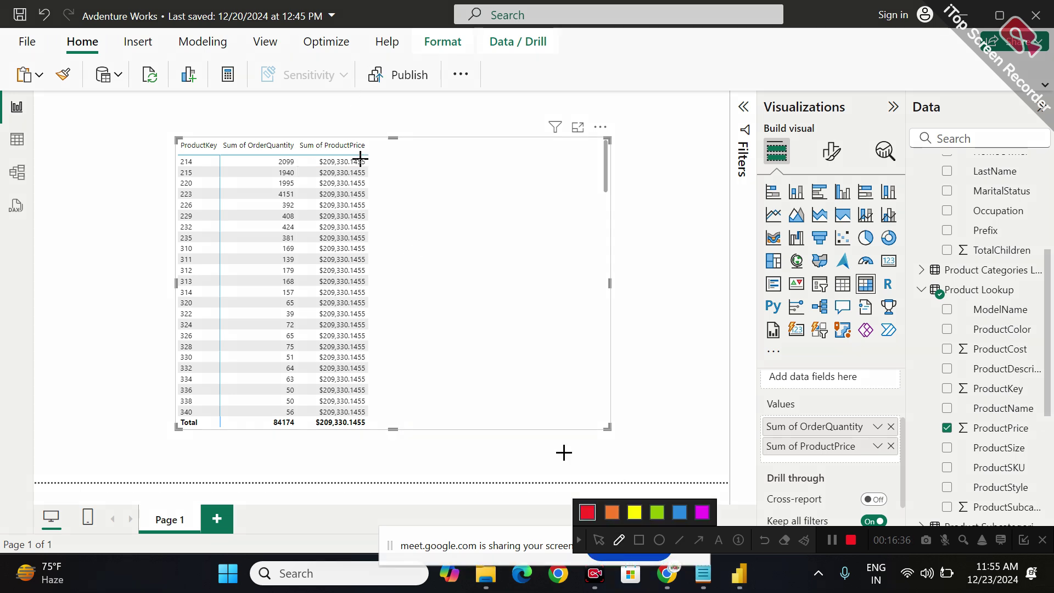
pyautogui.moveTo(205, 148)
pyautogui.mouseDown()
pyautogui.moveTo(160, 165)
pyautogui.moveTo(219, 173)
pyautogui.moveTo(209, 141)
pyautogui.mouseUp()
pyautogui.moveTo(310, 164)
pyautogui.mouseDown()
pyautogui.moveTo(363, 165)
pyautogui.moveTo(379, 146)
pyautogui.moveTo(304, 149)
pyautogui.moveTo(304, 160)
pyautogui.mouseUp()
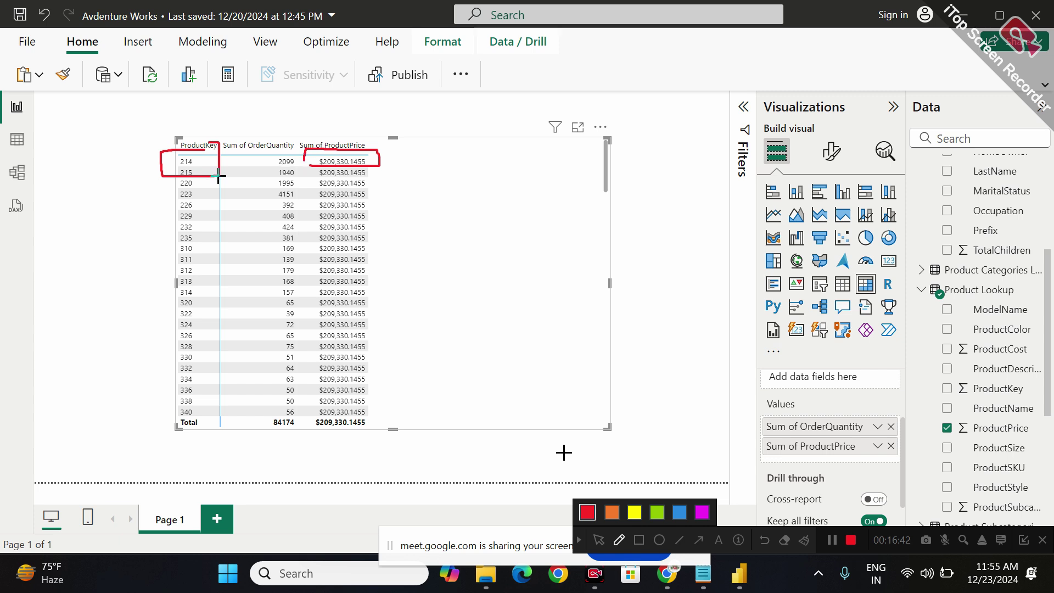
# Mark keys 220 and 226 with arrows toward their prices, link key 214 to its price, and erase all drawings.
pyautogui.moveTo(187, 182)
pyautogui.mouseDown()
pyautogui.moveTo(202, 177)
pyautogui.moveTo(175, 179)
pyautogui.moveTo(188, 189)
pyautogui.moveTo(306, 189)
pyautogui.mouseUp()
pyautogui.moveTo(166, 209)
pyautogui.mouseDown()
pyautogui.moveTo(201, 209)
pyautogui.moveTo(172, 201)
pyautogui.mouseUp()
pyautogui.moveTo(234, 204)
pyautogui.mouseDown()
pyautogui.moveTo(307, 205)
pyautogui.moveTo(298, 211)
pyautogui.mouseUp()
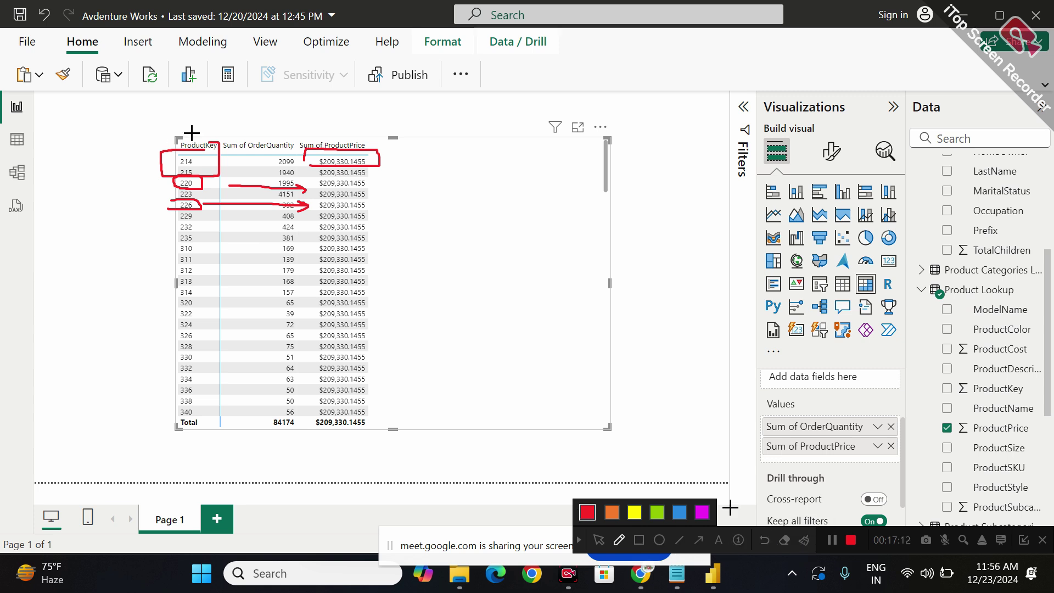
pyautogui.moveTo(176, 169)
pyautogui.mouseDown()
pyautogui.moveTo(202, 171)
pyautogui.moveTo(205, 155)
pyautogui.moveTo(162, 154)
pyautogui.moveTo(185, 172)
pyautogui.moveTo(217, 126)
pyautogui.moveTo(345, 155)
pyautogui.moveTo(332, 145)
pyautogui.moveTo(353, 141)
pyautogui.moveTo(299, 131)
pyautogui.moveTo(264, 140)
pyautogui.moveTo(346, 162)
pyautogui.moveTo(328, 121)
pyautogui.mouseUp()
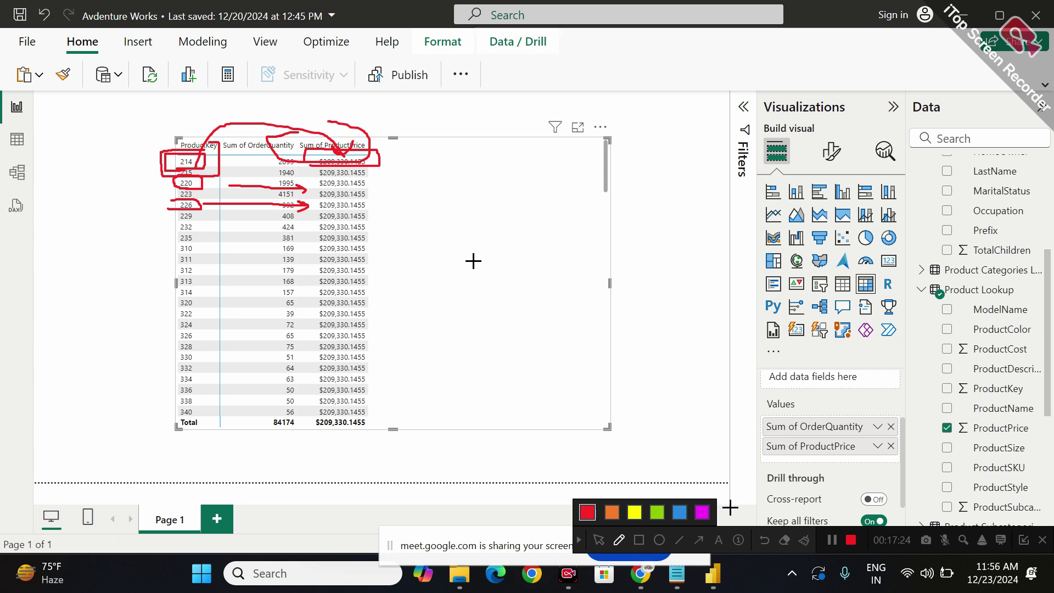
pyautogui.moveTo(423, 154); pyautogui.dragTo(378, 164)
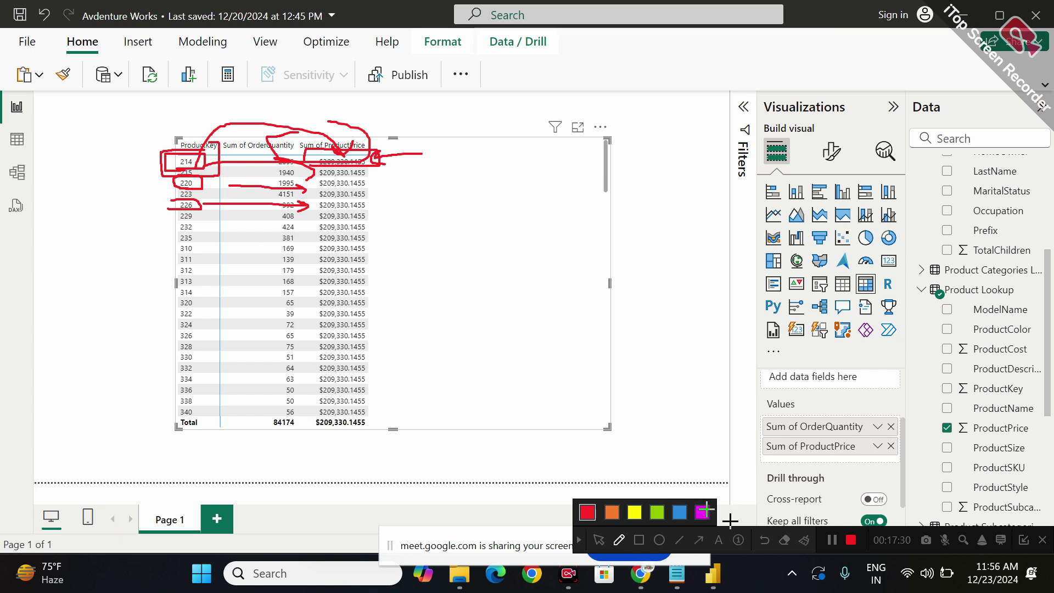
pyautogui.click(803, 539)
# Box the 214 product key, circle its 2099 order quantity, and connect the two with a red arrow.
pyautogui.moveTo(179, 169)
pyautogui.mouseDown()
pyautogui.moveTo(203, 156)
pyautogui.moveTo(174, 147)
pyautogui.moveTo(180, 167)
pyautogui.mouseUp()
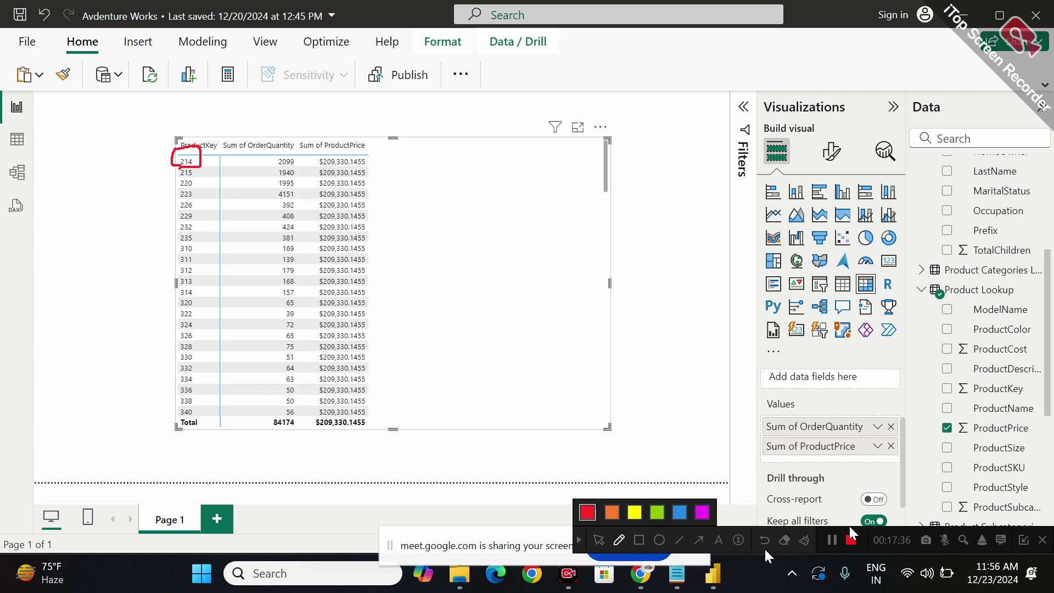
pyautogui.click(599, 540)
pyautogui.scroll(-5, 975, 373)
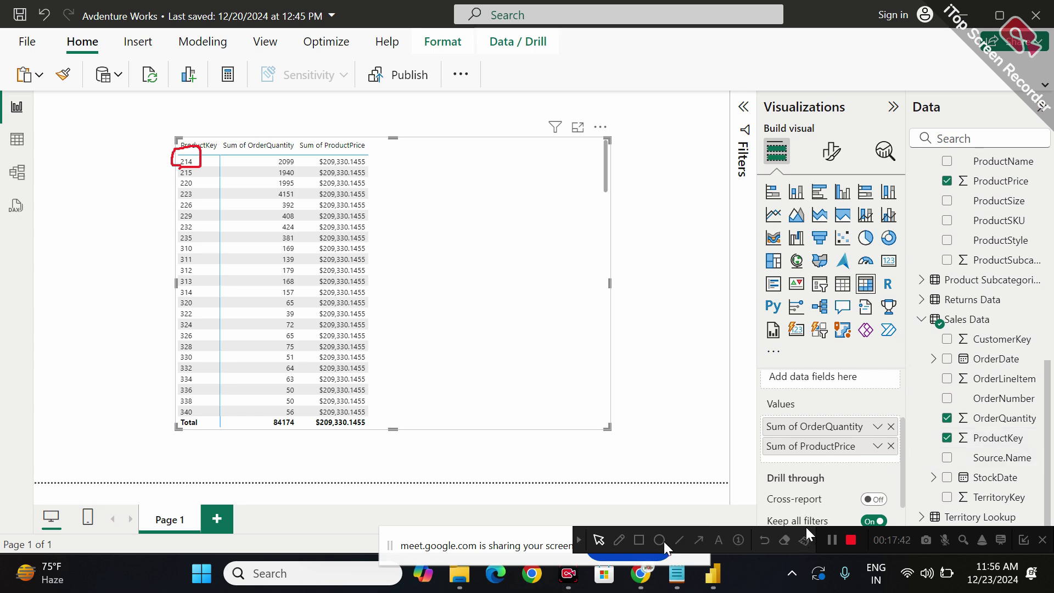
pyautogui.click(619, 539)
pyautogui.moveTo(295, 157)
pyautogui.mouseDown()
pyautogui.moveTo(275, 152)
pyautogui.moveTo(269, 166)
pyautogui.moveTo(304, 166)
pyautogui.moveTo(284, 151)
pyautogui.mouseUp()
pyautogui.moveTo(193, 157)
pyautogui.mouseDown()
pyautogui.moveTo(258, 156)
pyautogui.moveTo(191, 161)
pyautogui.moveTo(209, 163)
pyautogui.mouseUp()
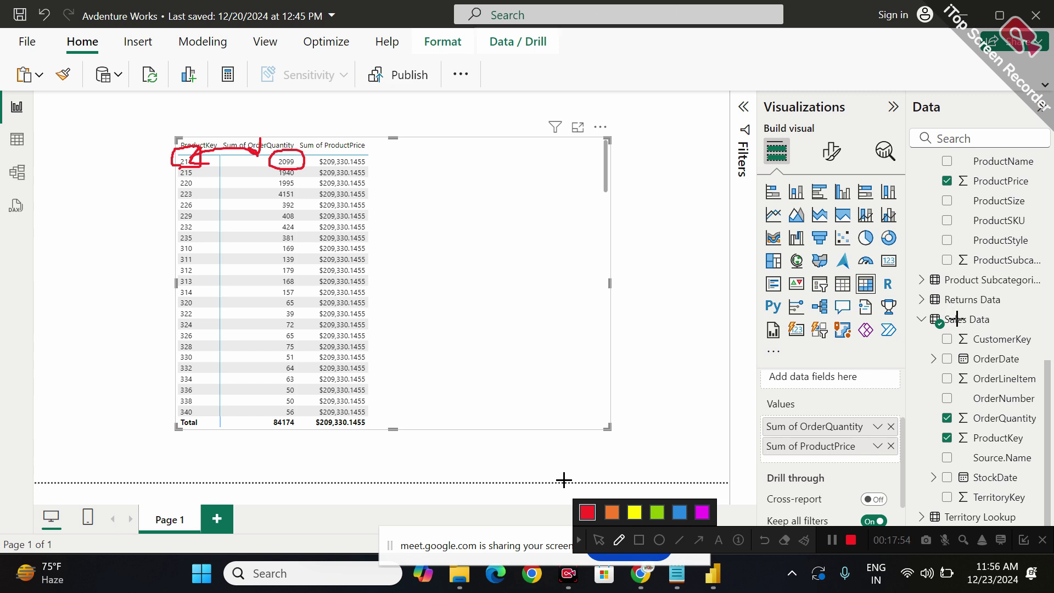
# Circle the Sales Data table and ProductPrice field, draw a downward arrow beside the prices, and erase all drawings.
pyautogui.moveTo(956, 314)
pyautogui.mouseDown()
pyautogui.moveTo(918, 325)
pyautogui.moveTo(930, 274)
pyautogui.mouseUp()
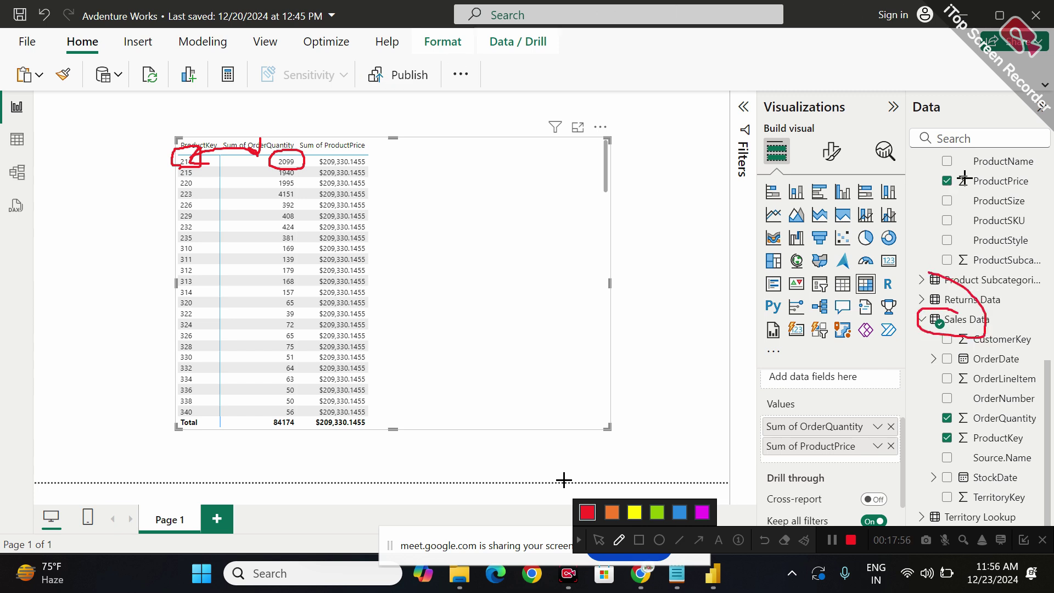
pyautogui.moveTo(962, 177)
pyautogui.mouseDown()
pyautogui.moveTo(936, 194)
pyautogui.moveTo(1036, 189)
pyautogui.moveTo(941, 167)
pyautogui.mouseUp()
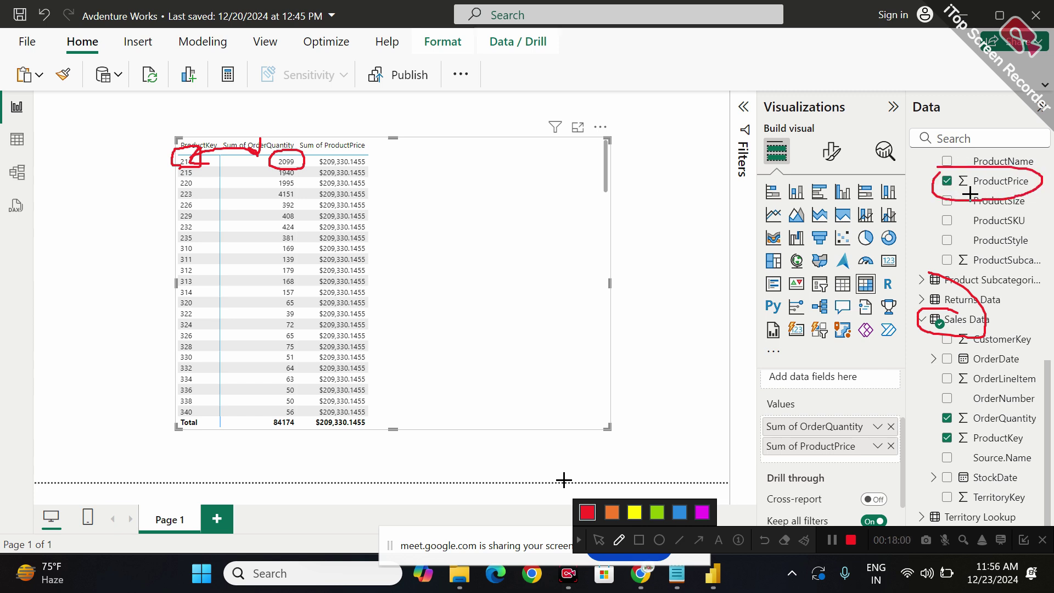
pyautogui.moveTo(956, 192); pyautogui.dragTo(979, 195)
pyautogui.moveTo(386, 141)
pyautogui.mouseDown()
pyautogui.moveTo(393, 359)
pyautogui.moveTo(460, 328)
pyautogui.mouseUp()
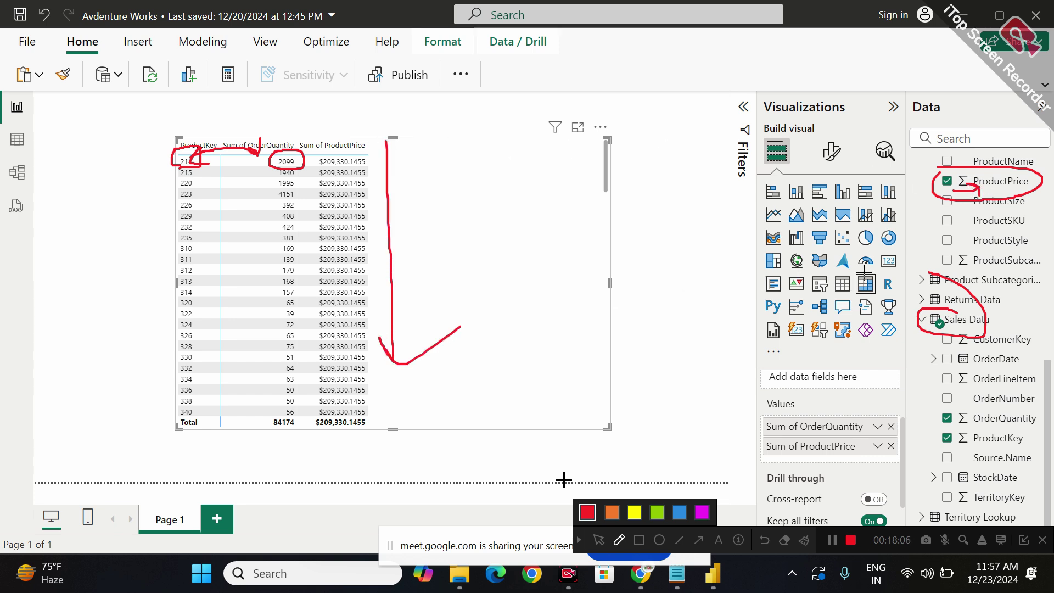
pyautogui.moveTo(975, 196)
pyautogui.mouseDown()
pyautogui.moveTo(1031, 184)
pyautogui.moveTo(957, 161)
pyautogui.moveTo(969, 203)
pyautogui.moveTo(1020, 175)
pyautogui.mouseUp()
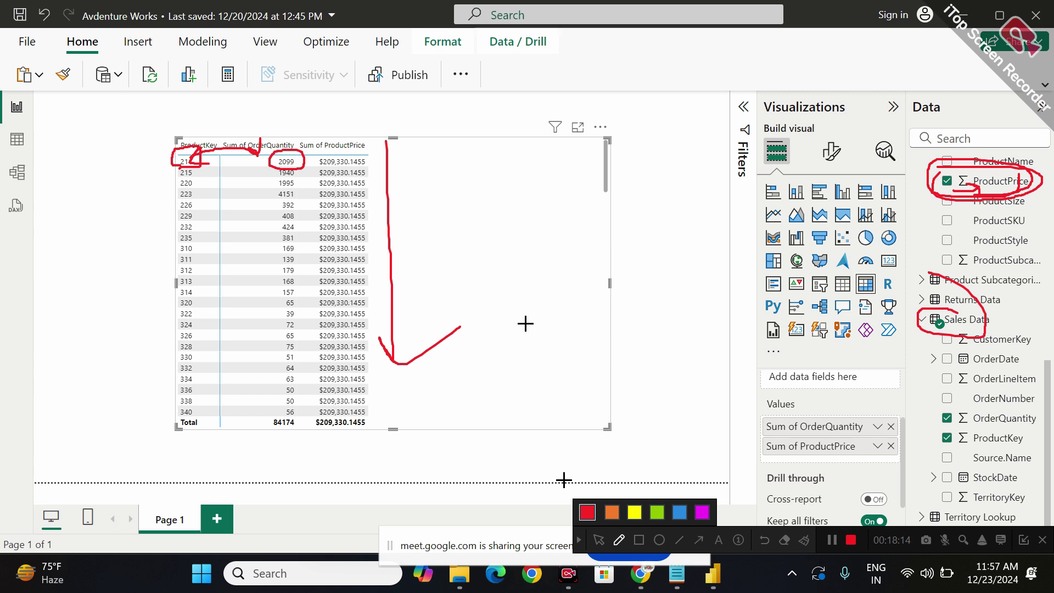
pyautogui.click(805, 540)
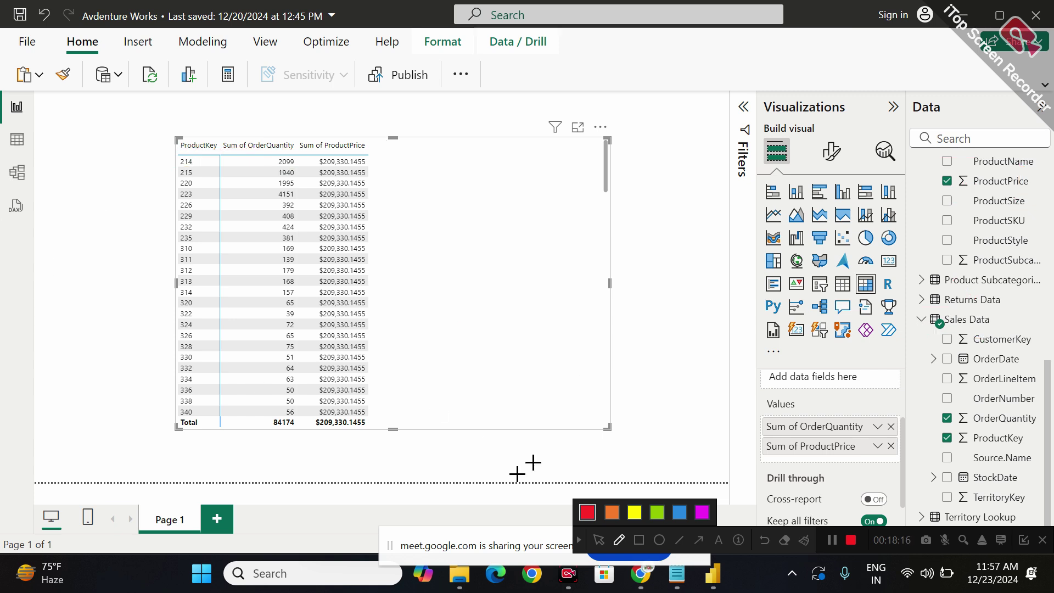
pyautogui.click(598, 540)
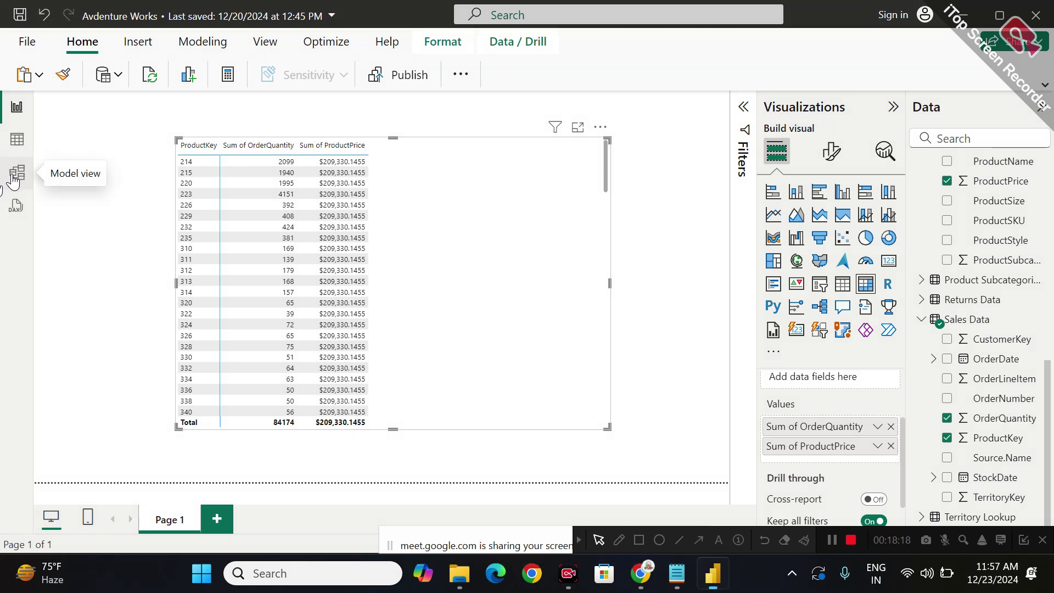
# Define a new relationship in the data model from the Product Lookup table to the Sales Data table.
pyautogui.click(6, 173)
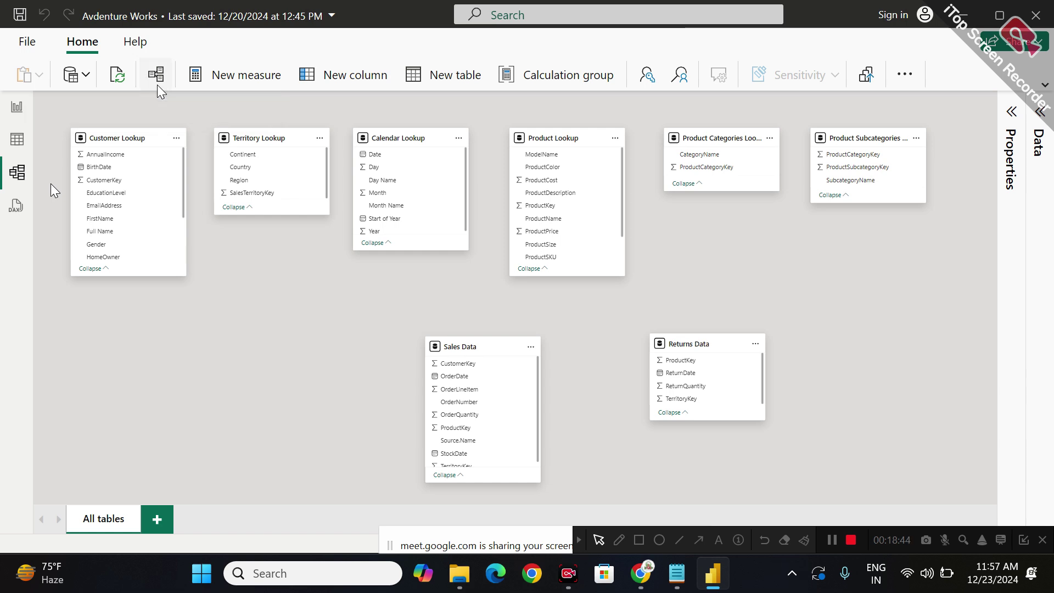
pyautogui.click(157, 83)
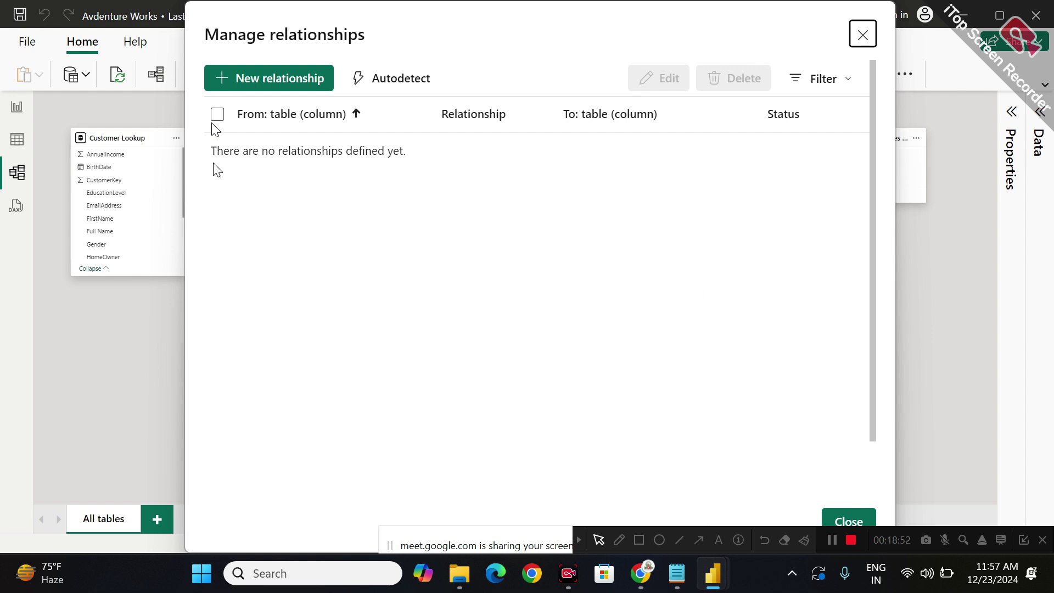
pyautogui.moveTo(571, 16); pyautogui.dragTo(957, 382)
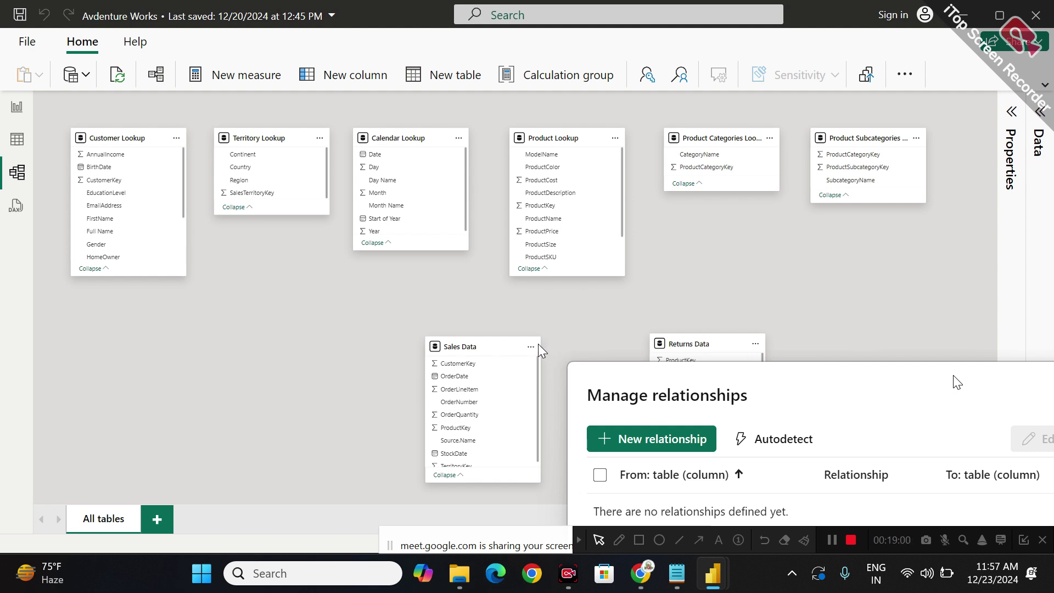
pyautogui.moveTo(823, 380); pyautogui.dragTo(530, 115)
pyautogui.click(369, 165)
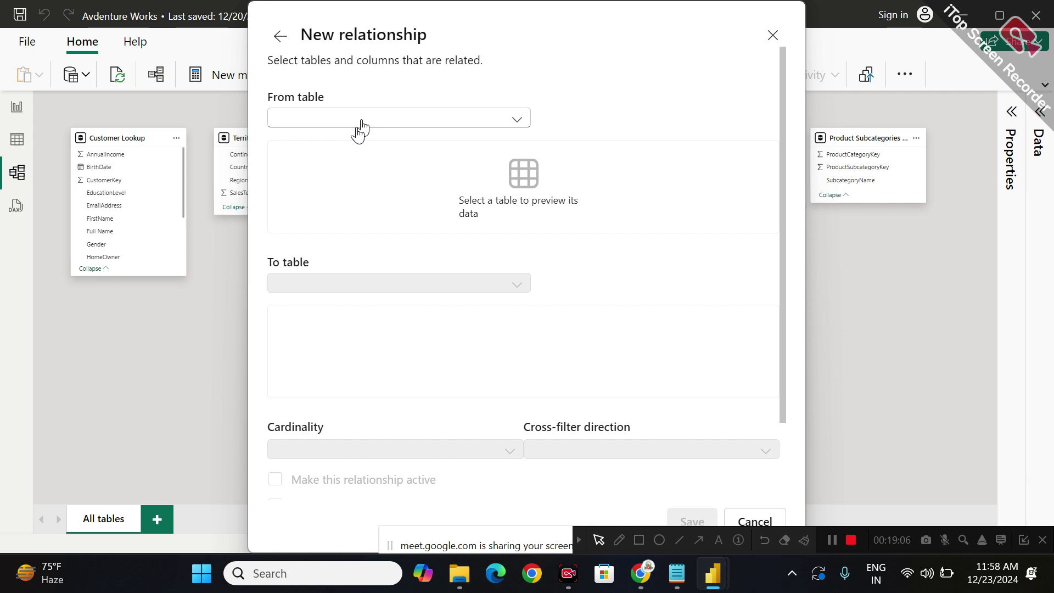
pyautogui.click(362, 126)
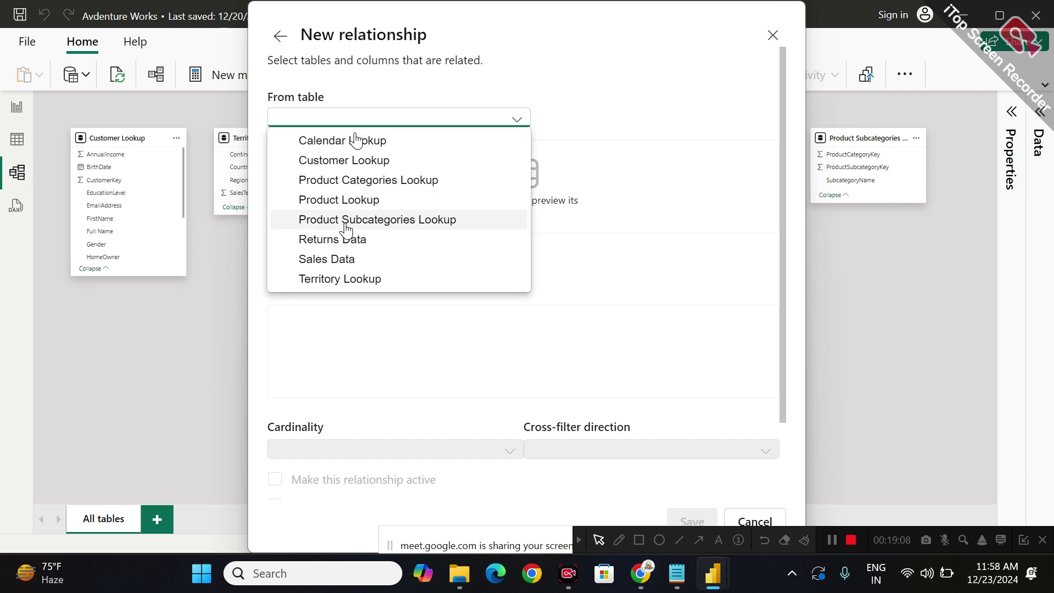
pyautogui.click(340, 259)
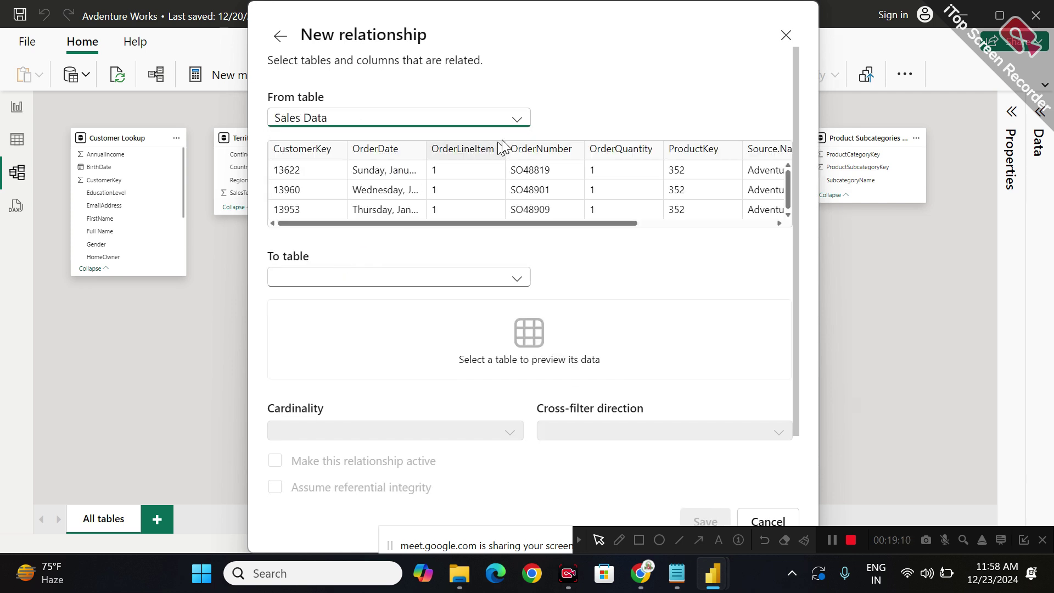
pyautogui.click(517, 120)
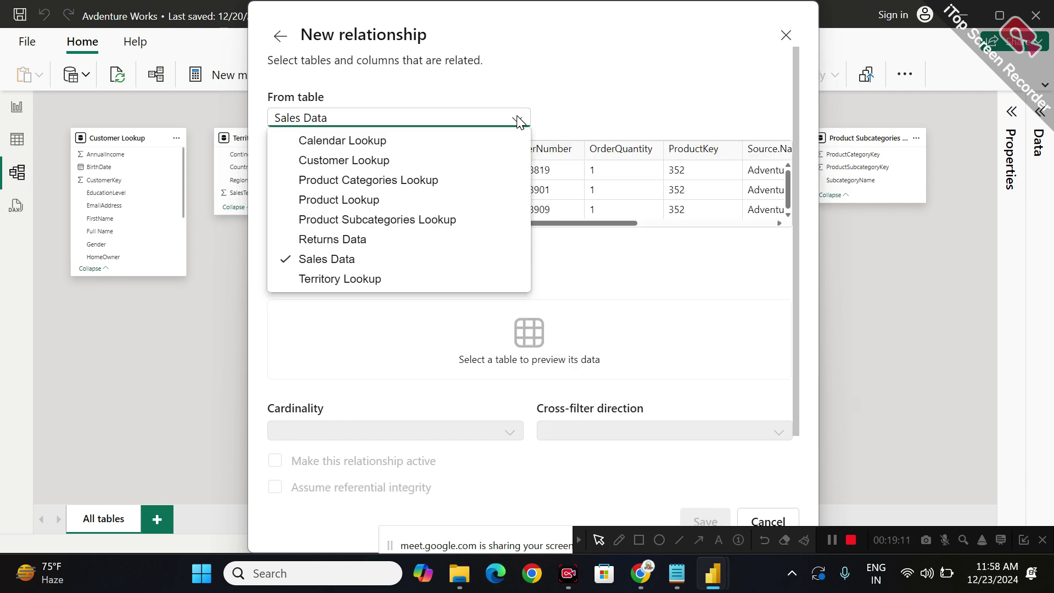
pyautogui.click(368, 201)
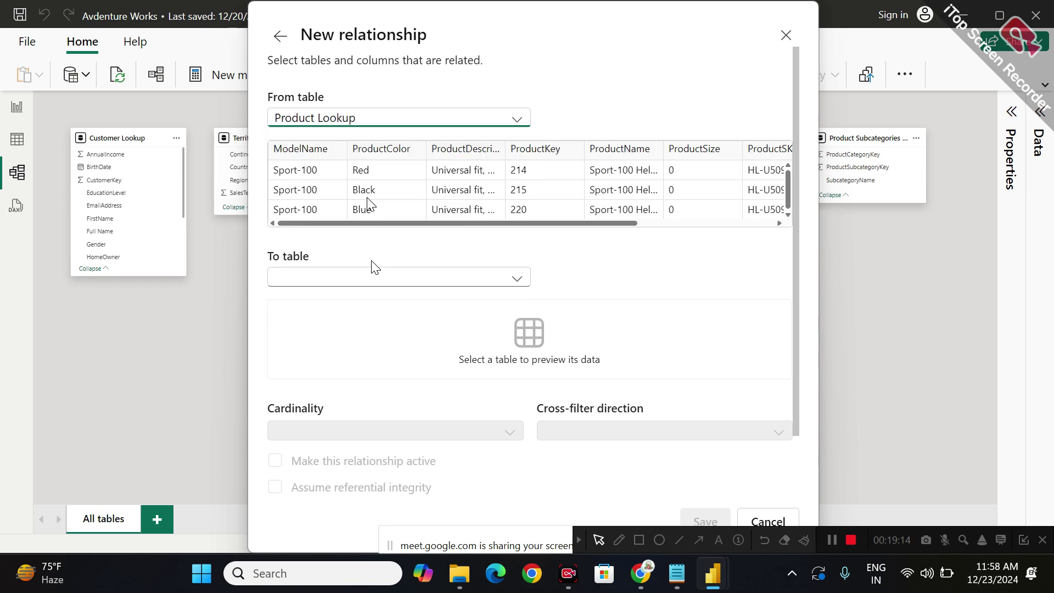
pyautogui.click(368, 274)
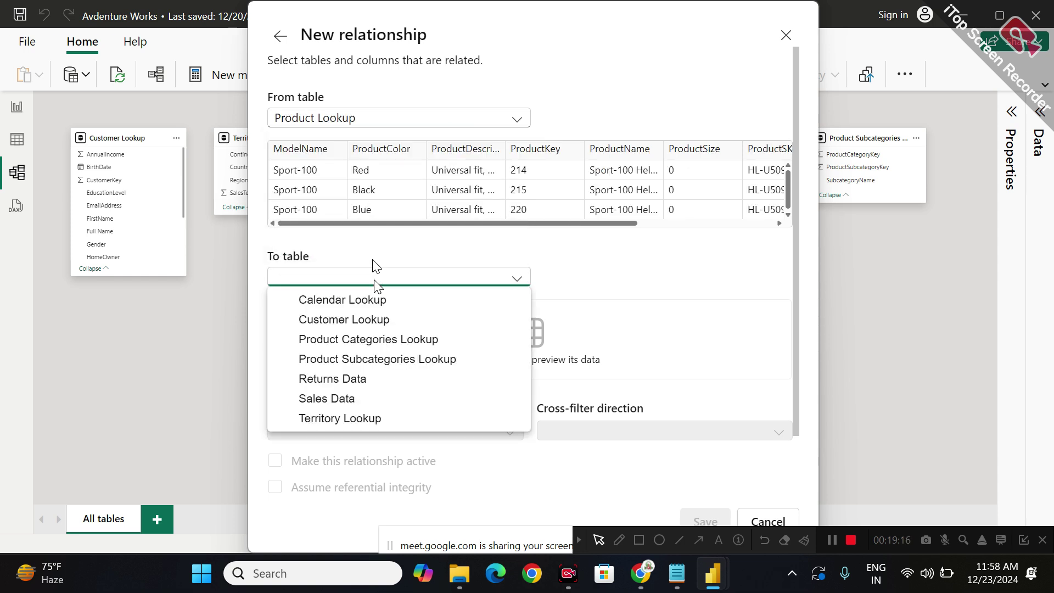
pyautogui.click(361, 397)
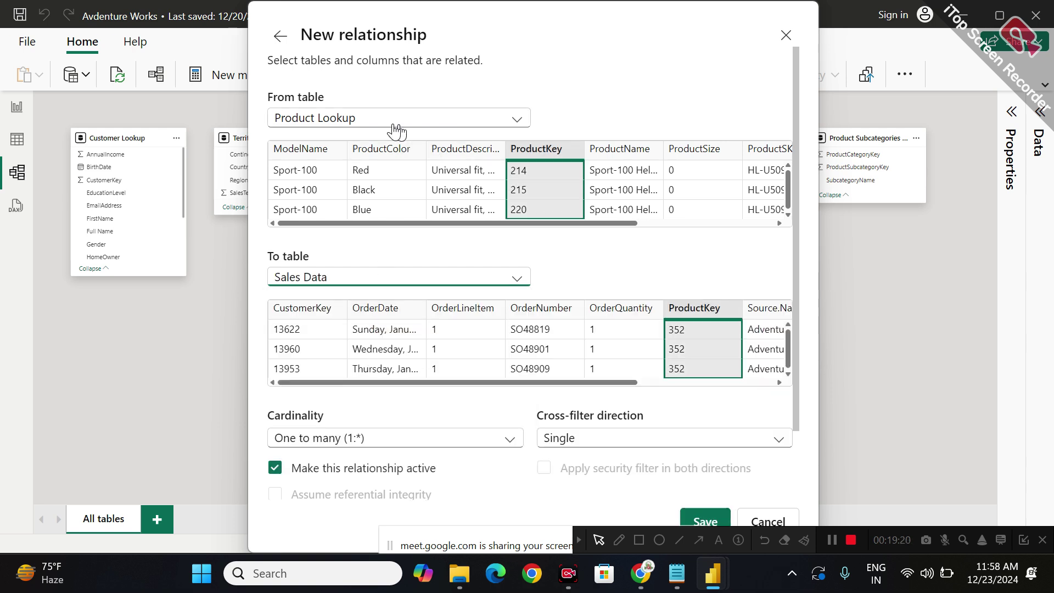
# Save the active one-to-many ProductKey relationship with single cross-filter direction and close the relationship manager.
pyautogui.moveTo(555, 224); pyautogui.dragTo(510, 221)
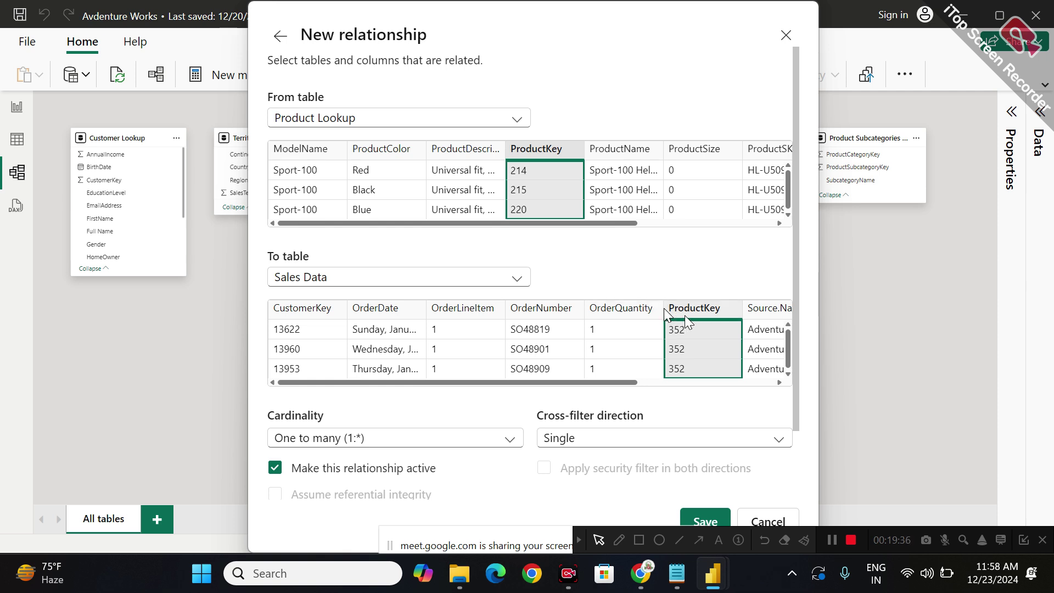
pyautogui.moveTo(565, 40); pyautogui.dragTo(465, 41)
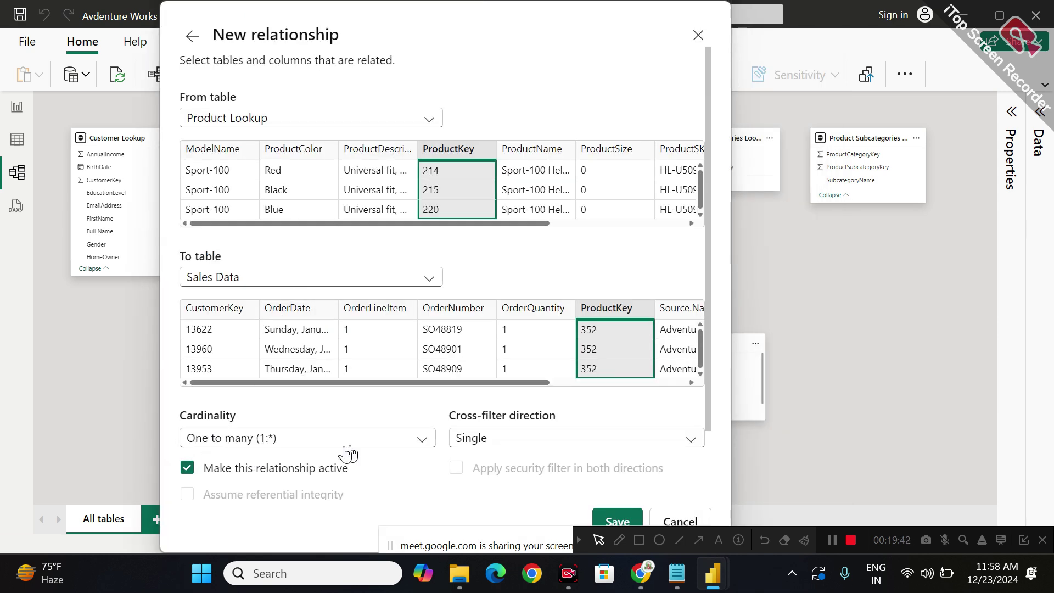
pyautogui.click(606, 512)
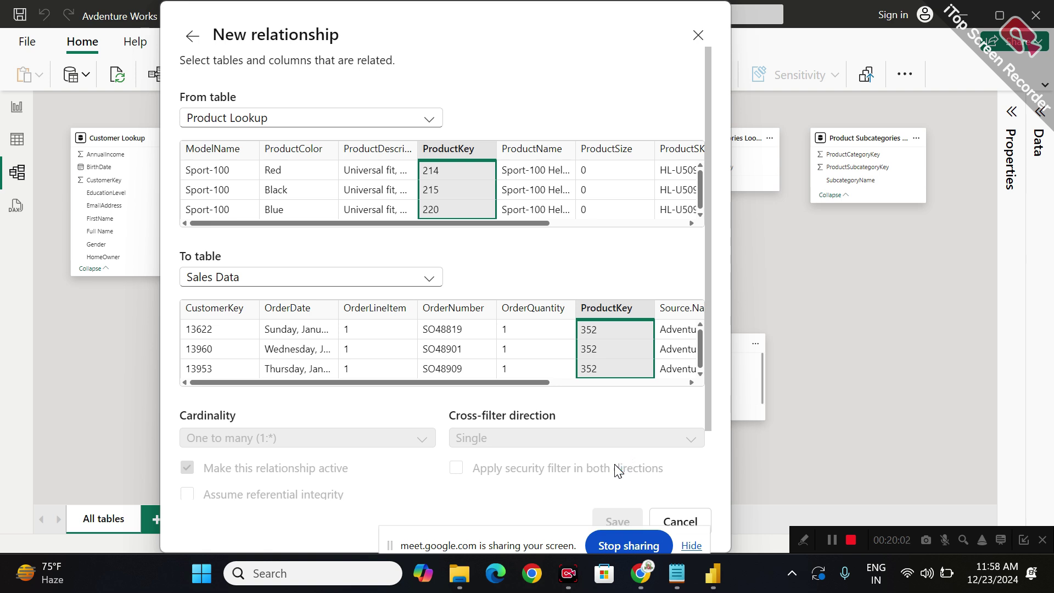
pyautogui.click(692, 546)
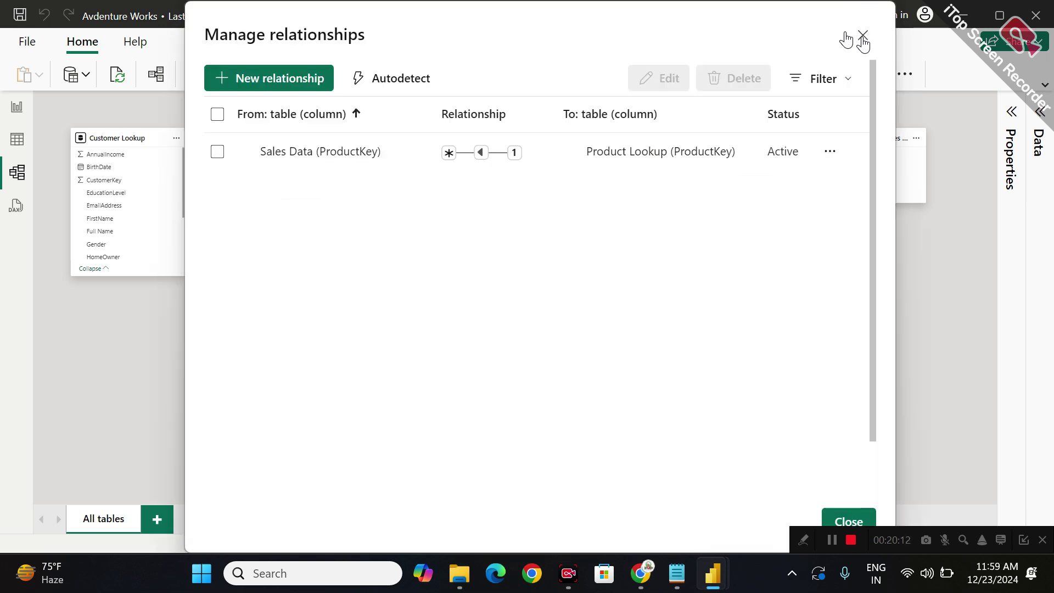
pyautogui.click(849, 519)
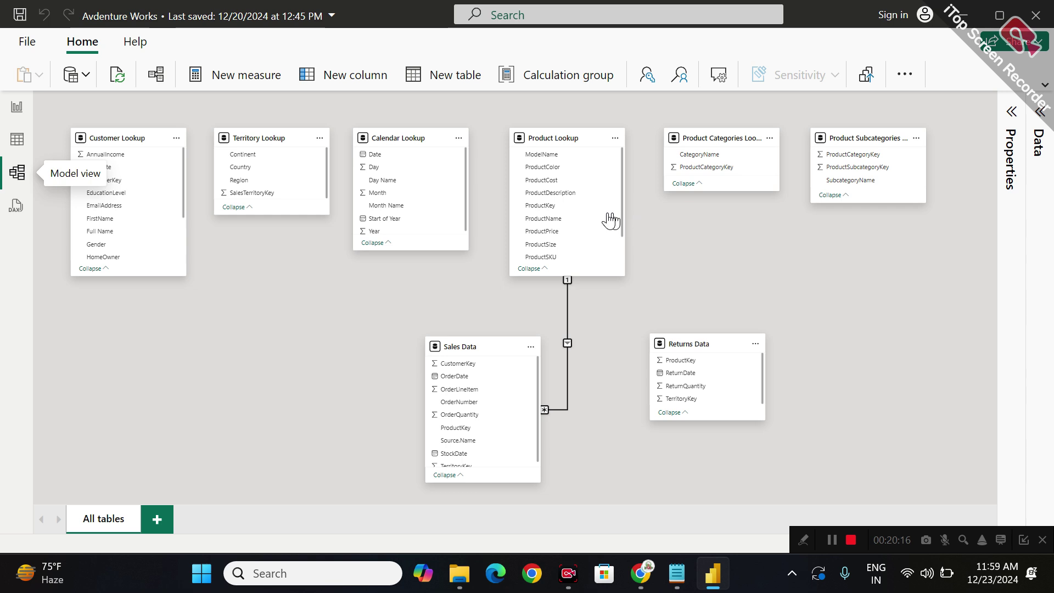
# Delete the relationship between Product Lookup and Sales Data, accepting the confirmation.
pyautogui.click(559, 410)
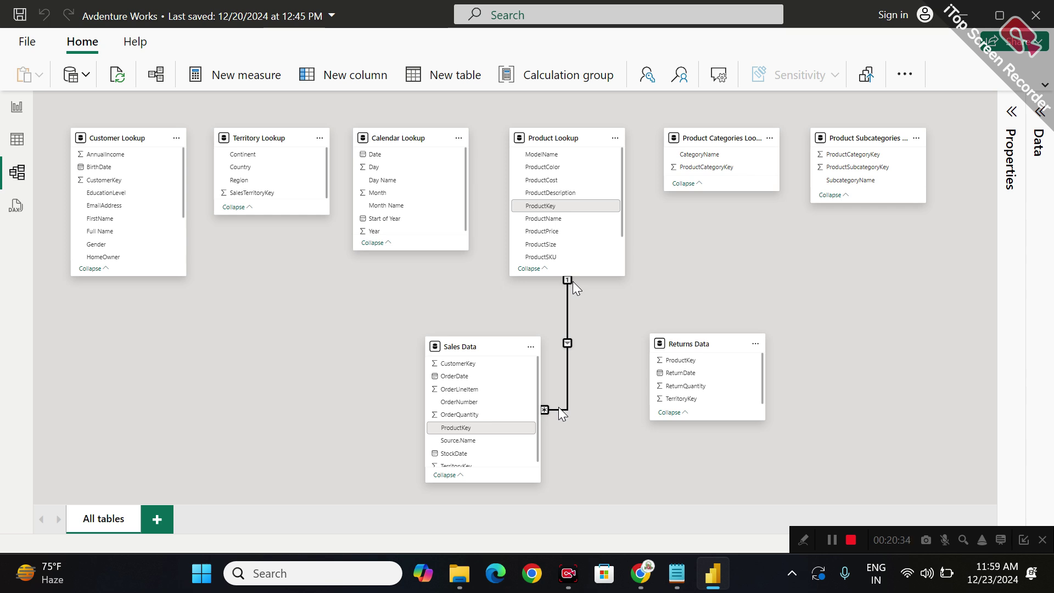
pyautogui.press('Delete')
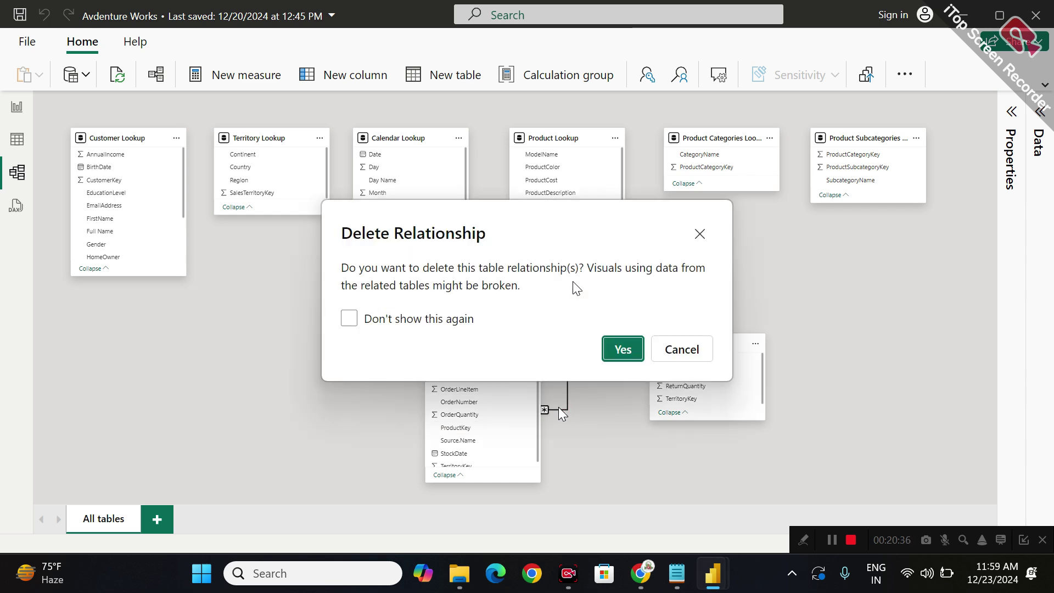
pyautogui.press('Return')
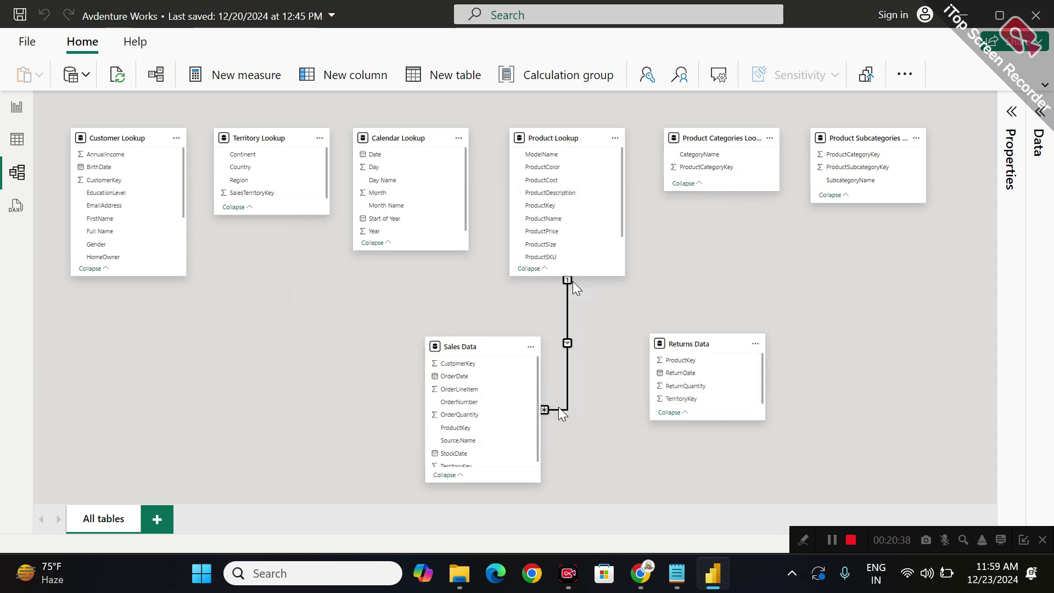
# Switch to the Google Meet call, admit everyone waiting to join, and return to the Power BI model.
pyautogui.moveTo(640, 573)
pyautogui.click(597, 493)
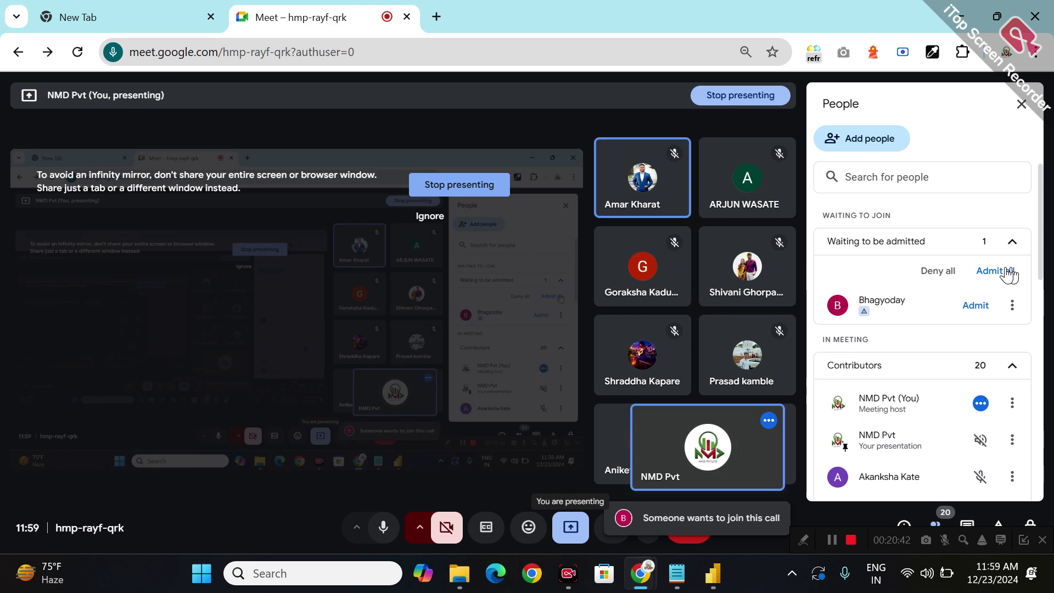
pyautogui.click(1014, 273)
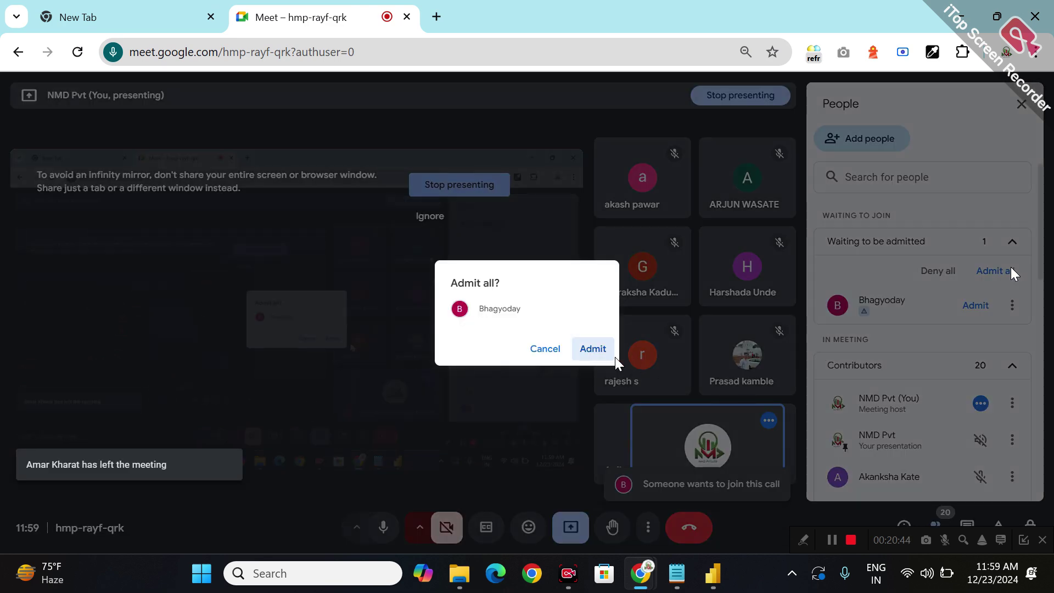
pyautogui.click(591, 349)
pyautogui.click(698, 557)
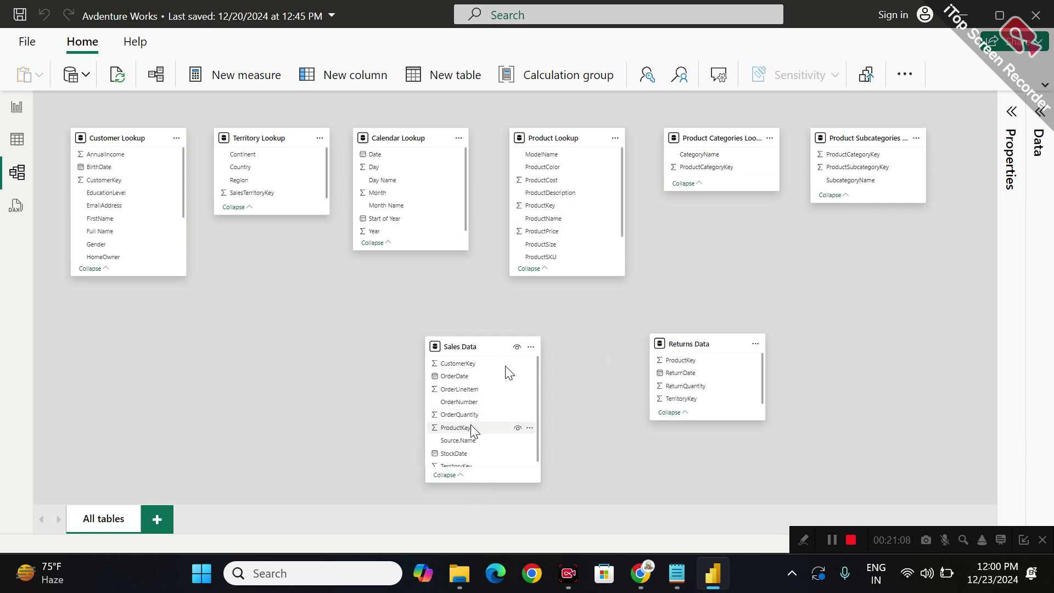
# Create an active one-to-many relationship with single cross-filter direction linking ProductKey in Product Lookup to ProductKey in Sales Data.
pyautogui.moveTo(472, 432)
pyautogui.mouseDown()
pyautogui.moveTo(532, 228)
pyautogui.moveTo(521, 211)
pyautogui.moveTo(547, 211)
pyautogui.moveTo(506, 238)
pyautogui.moveTo(462, 434)
pyautogui.mouseUp()
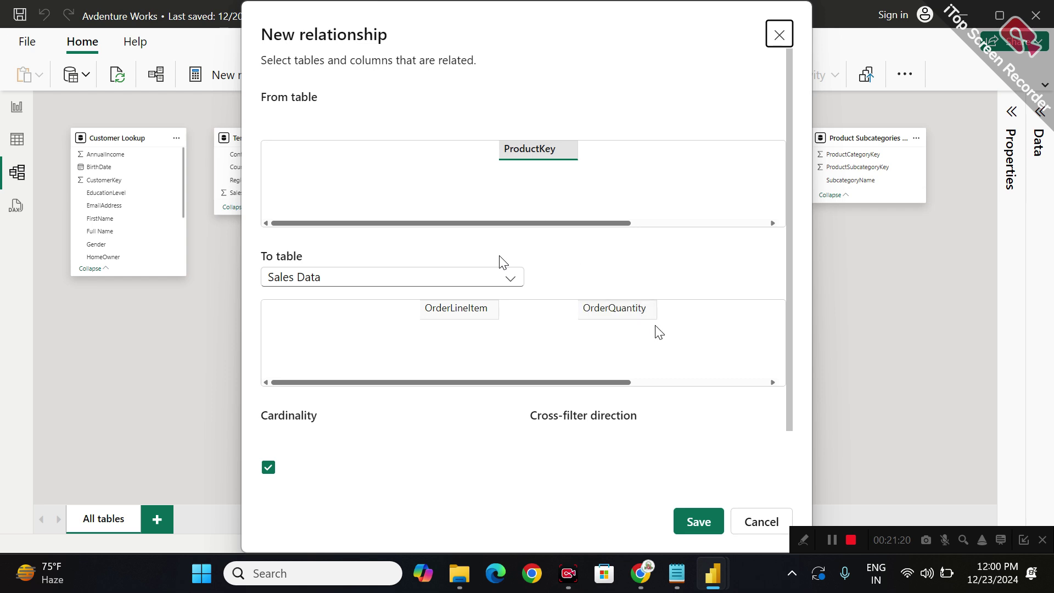
pyautogui.moveTo(537, 383); pyautogui.dragTo(628, 396)
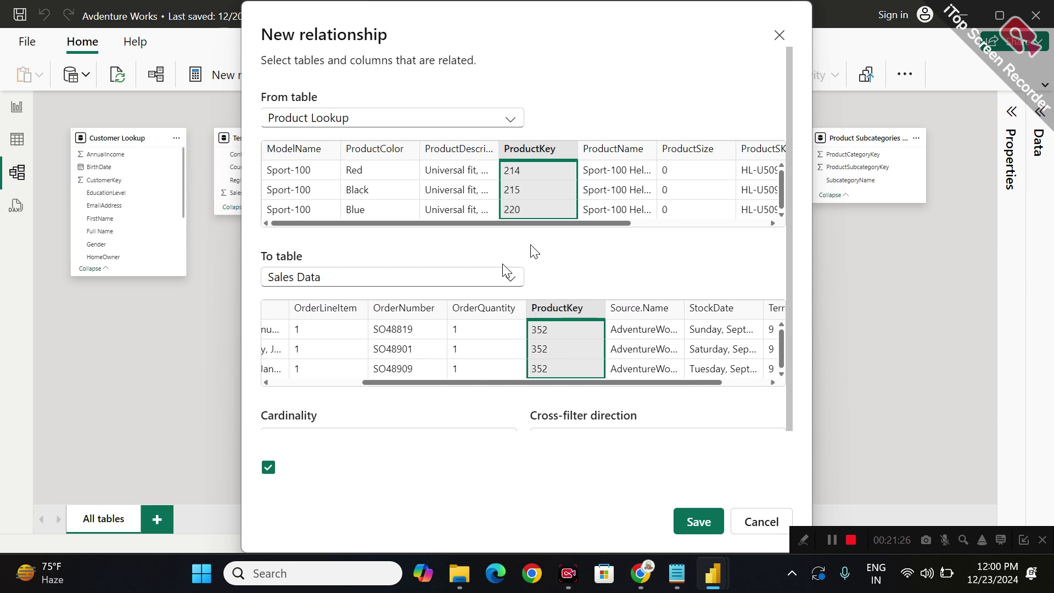
pyautogui.scroll(-2, 784, 405)
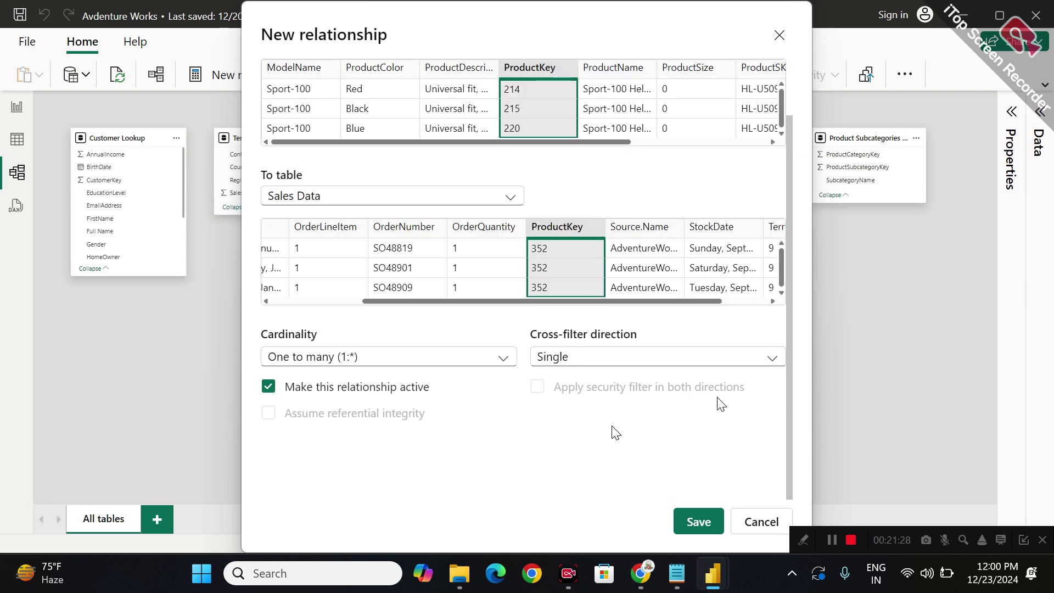
pyautogui.click(712, 520)
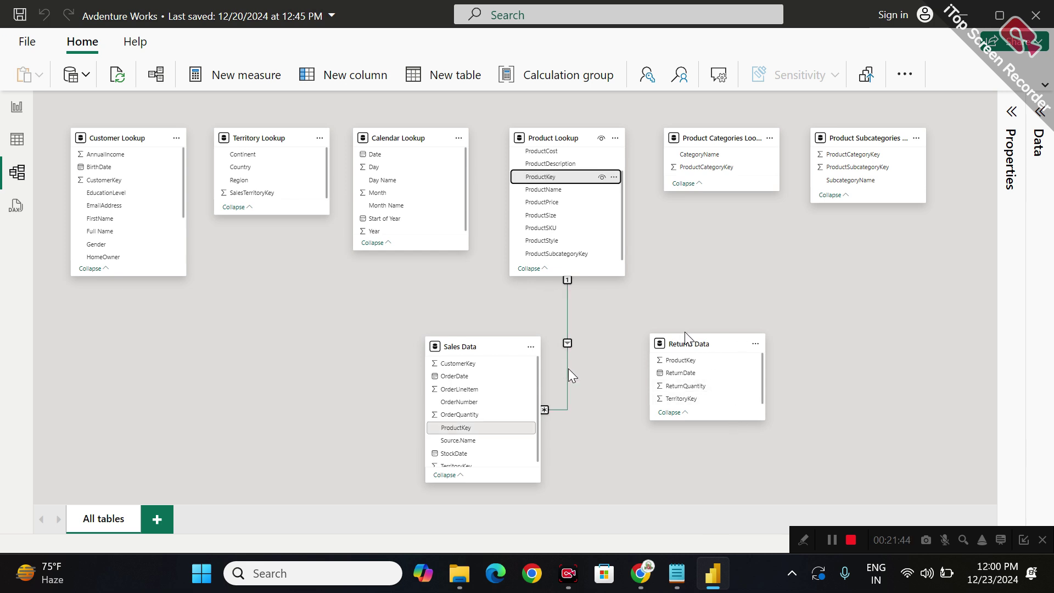
# Remove Sum of ProductPrice from the report matrix's values and the Sales Data ProductKey from its rows.
pyautogui.click(16, 104)
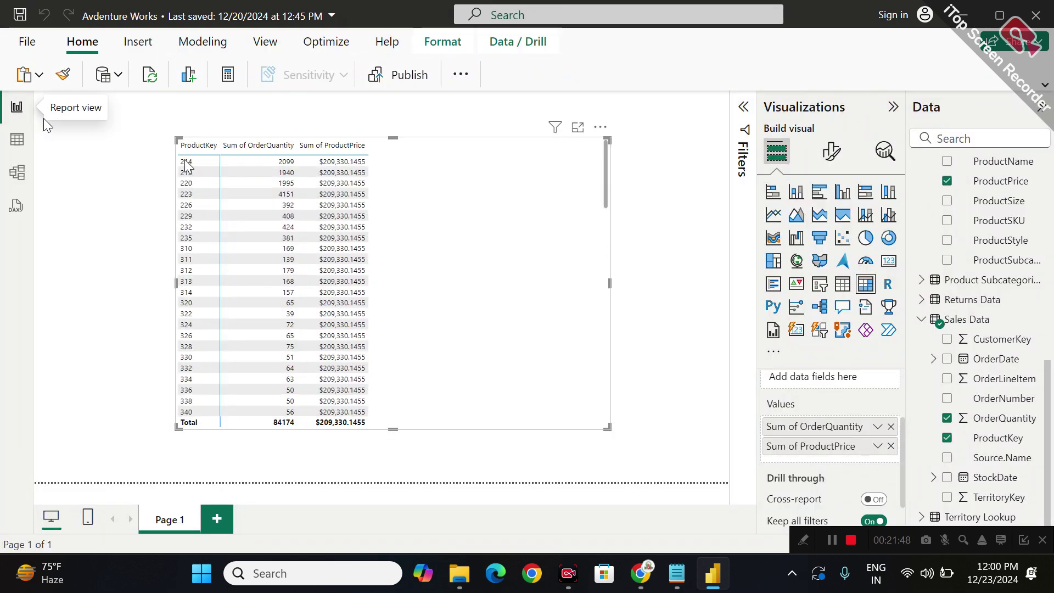
pyautogui.click(334, 120)
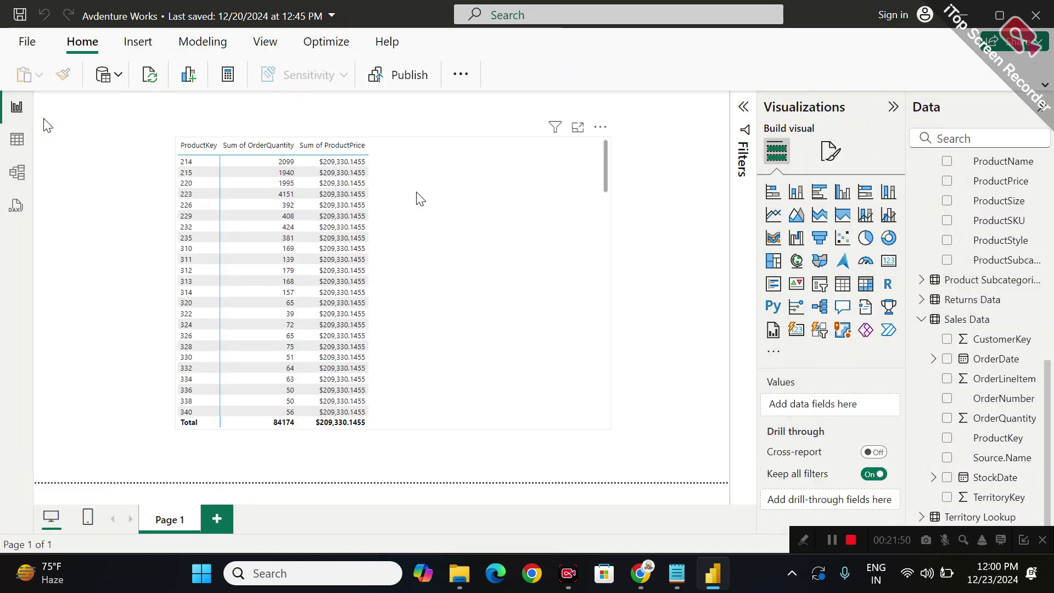
pyautogui.click(420, 199)
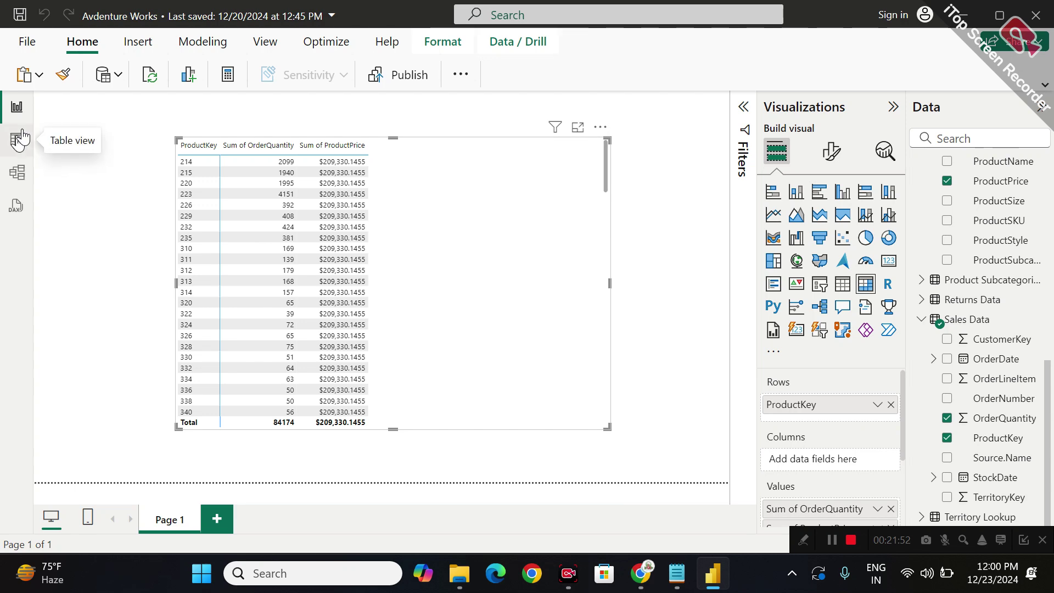
pyautogui.click(17, 171)
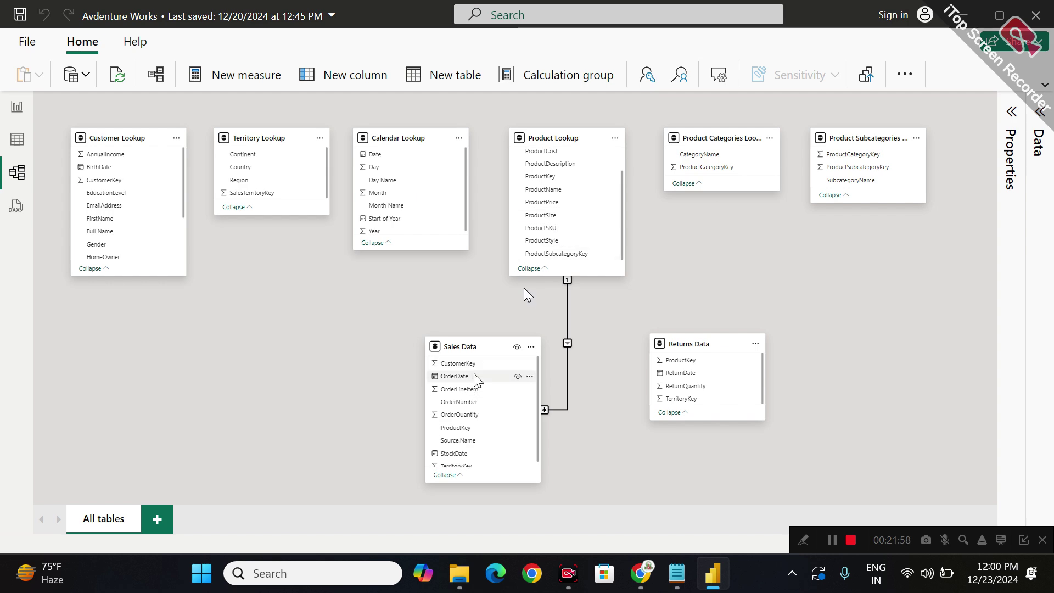
pyautogui.click(16, 107)
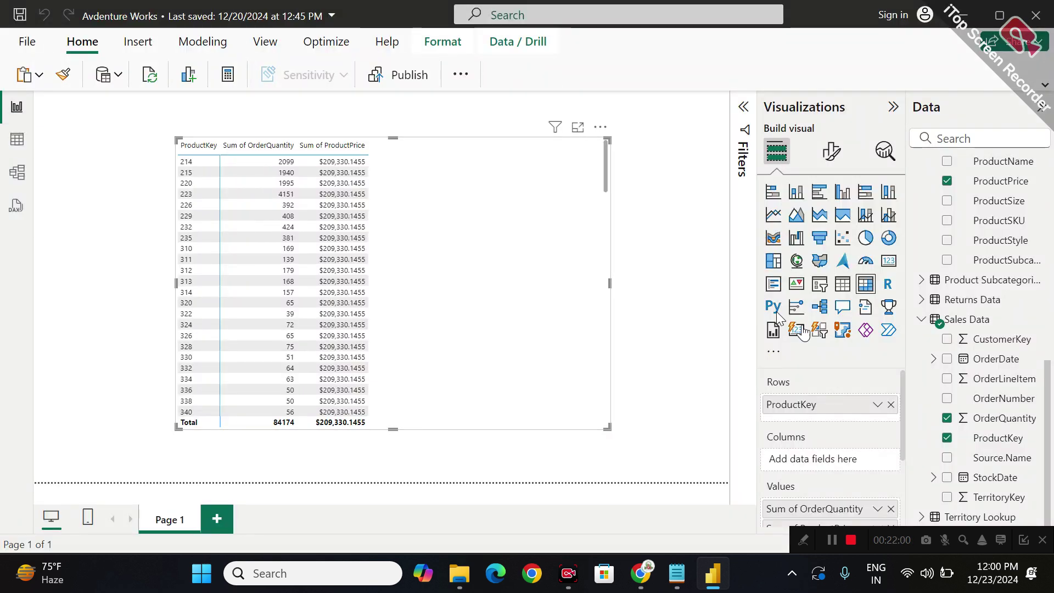
pyautogui.scroll(-3, 853, 439)
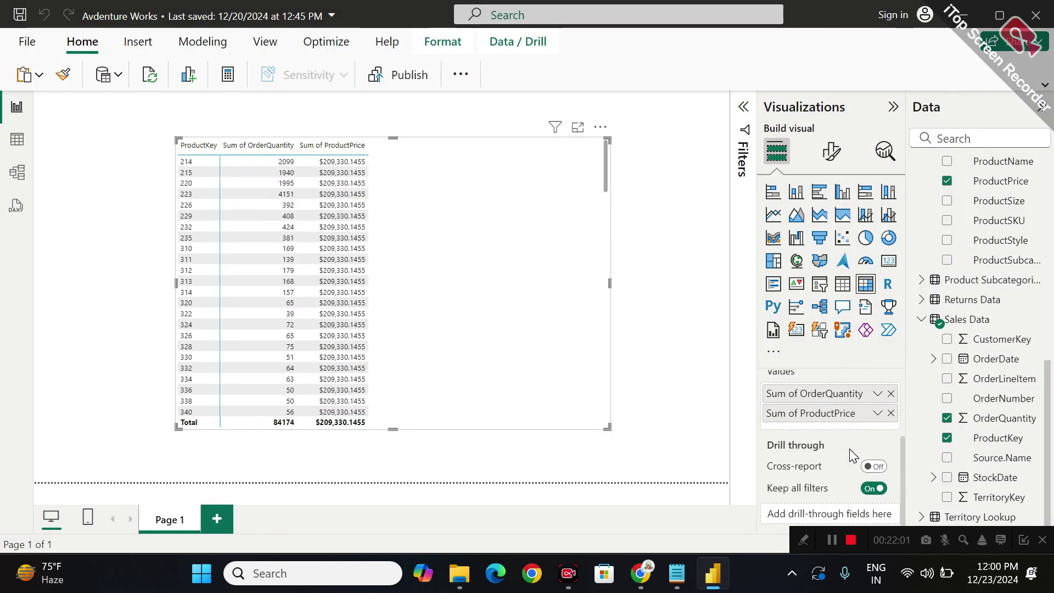
pyautogui.click(890, 413)
pyautogui.moveTo(1006, 182); pyautogui.dragTo(975, 207)
pyautogui.scroll(2, 982, 247)
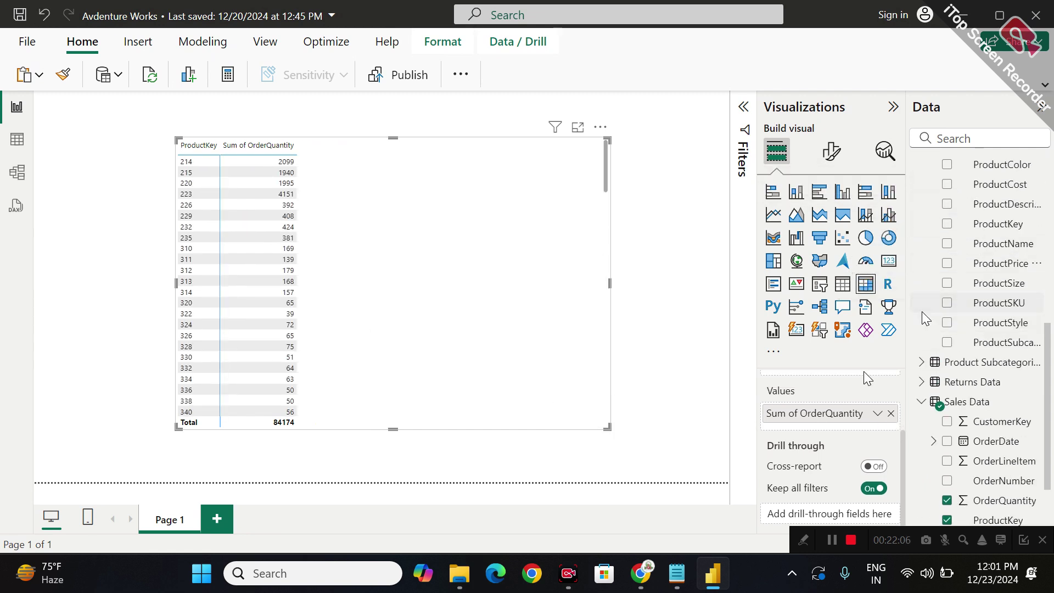
pyautogui.scroll(2, 829, 394)
pyautogui.click(891, 406)
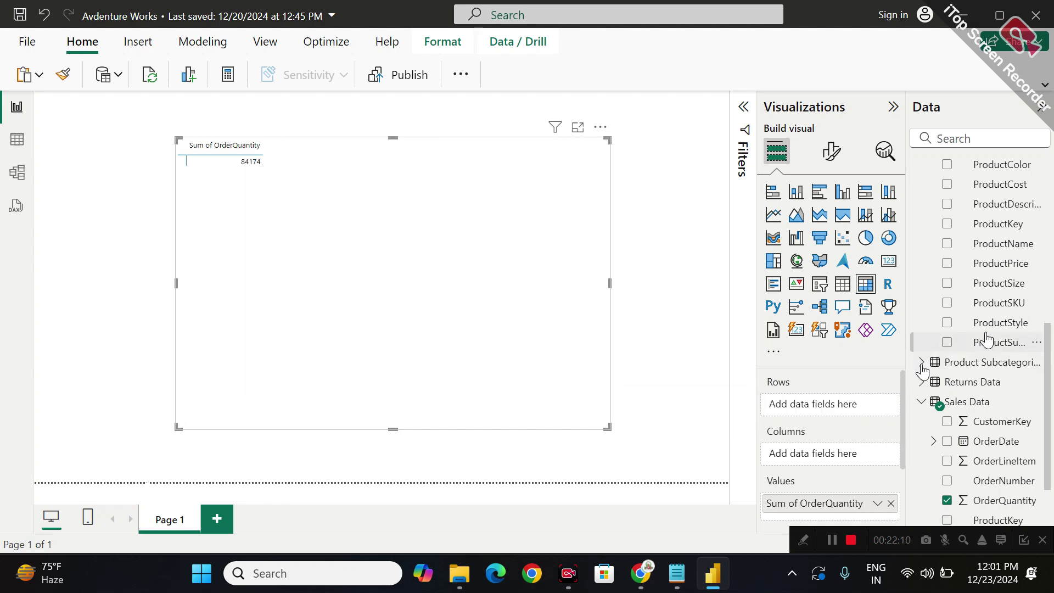
# Add ProductKey from Product Lookup as the matrix rows and ProductPrice from Product Lookup to its values.
pyautogui.scroll(3, 988, 330)
pyautogui.moveTo(998, 313); pyautogui.dragTo(848, 409)
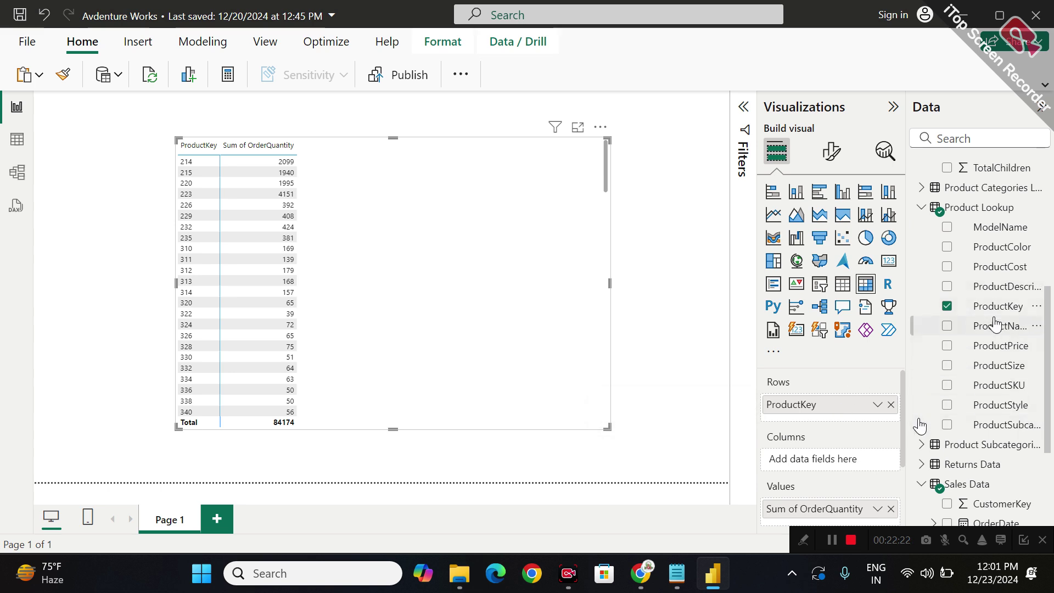
pyautogui.moveTo(990, 350); pyautogui.dragTo(843, 521)
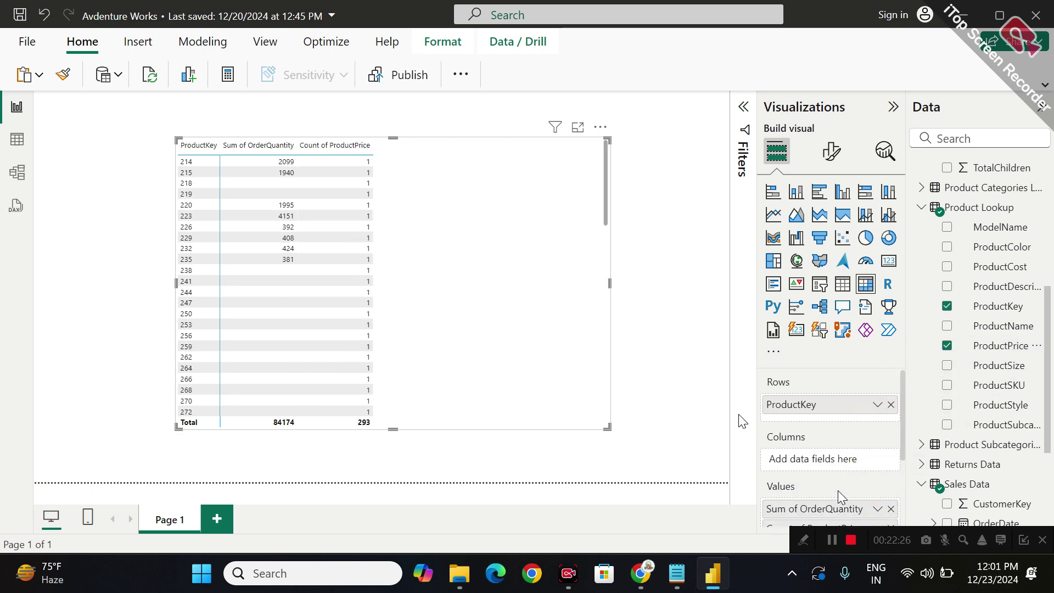
# Change the aggregation of ProductPrice in the matrix values to Sum.
pyautogui.scroll(-2, 801, 406)
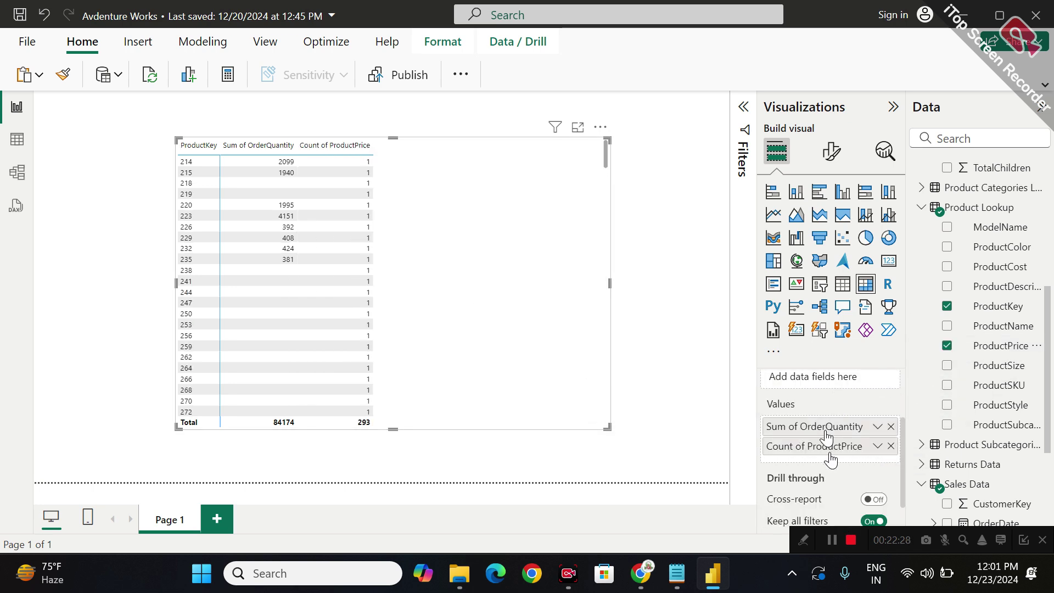
pyautogui.click(878, 447)
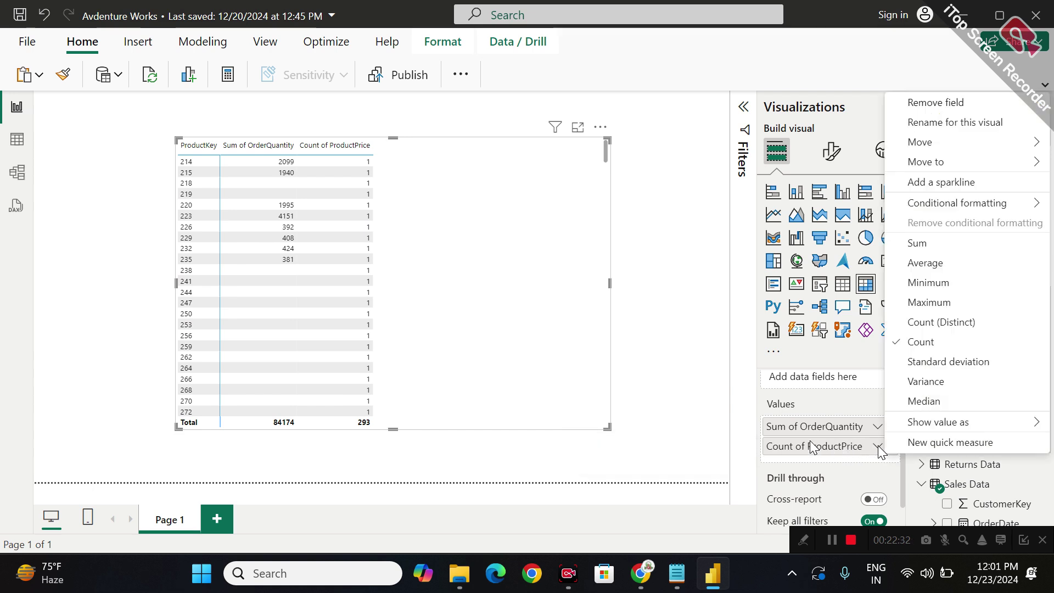
pyautogui.click(769, 447)
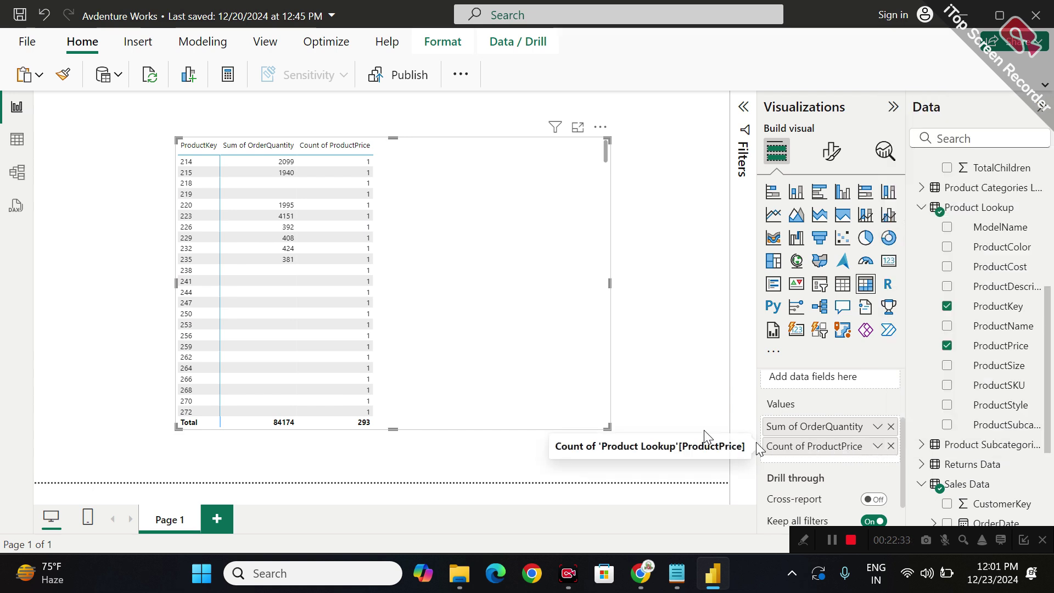
pyautogui.rightClick(829, 450)
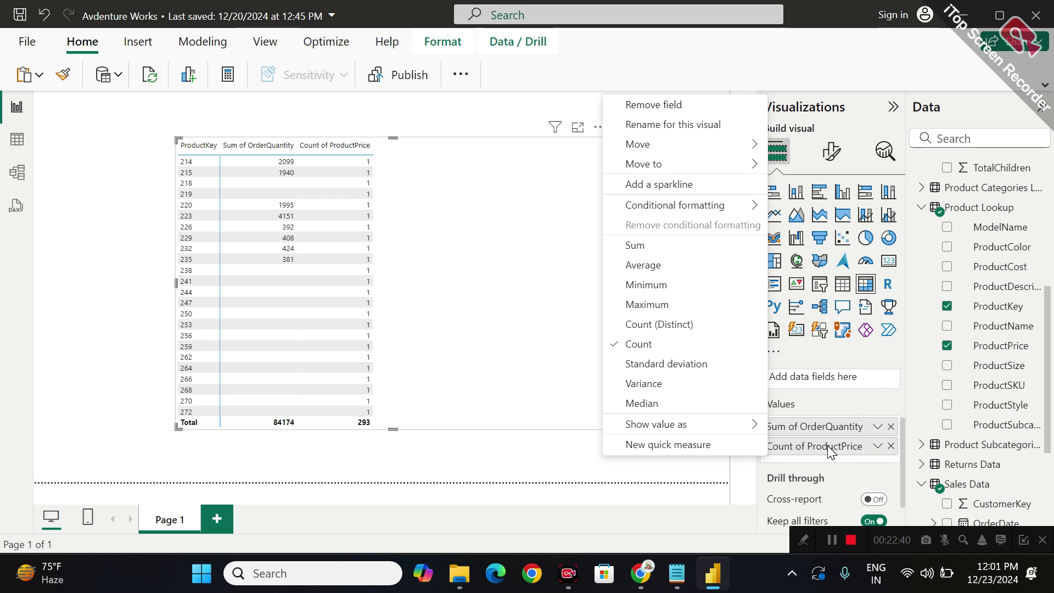
pyautogui.click(652, 251)
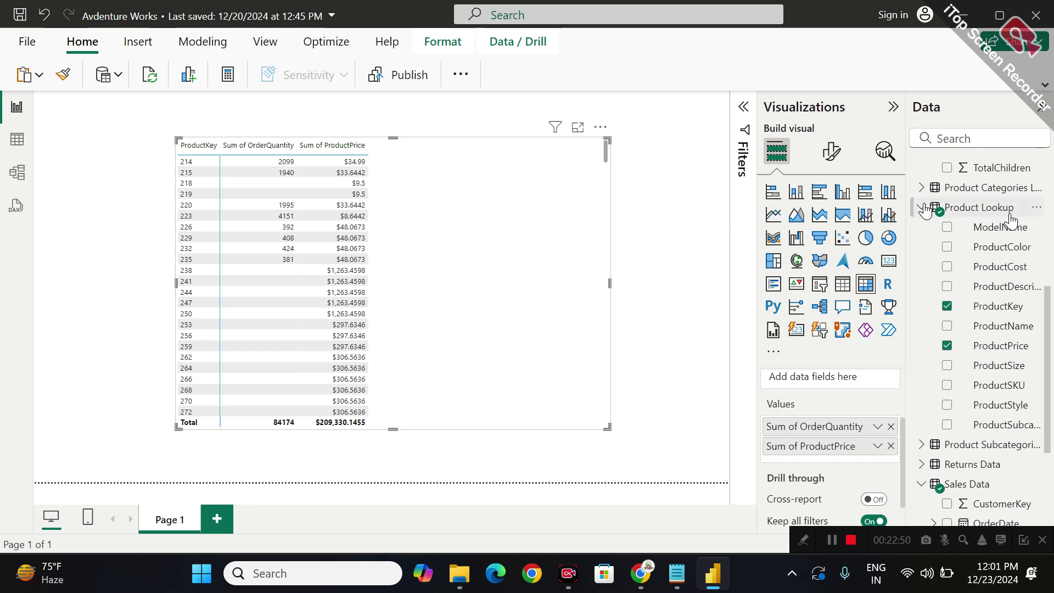
# Set the ProductPrice column's format to 2 decimal places.
pyautogui.click(982, 350)
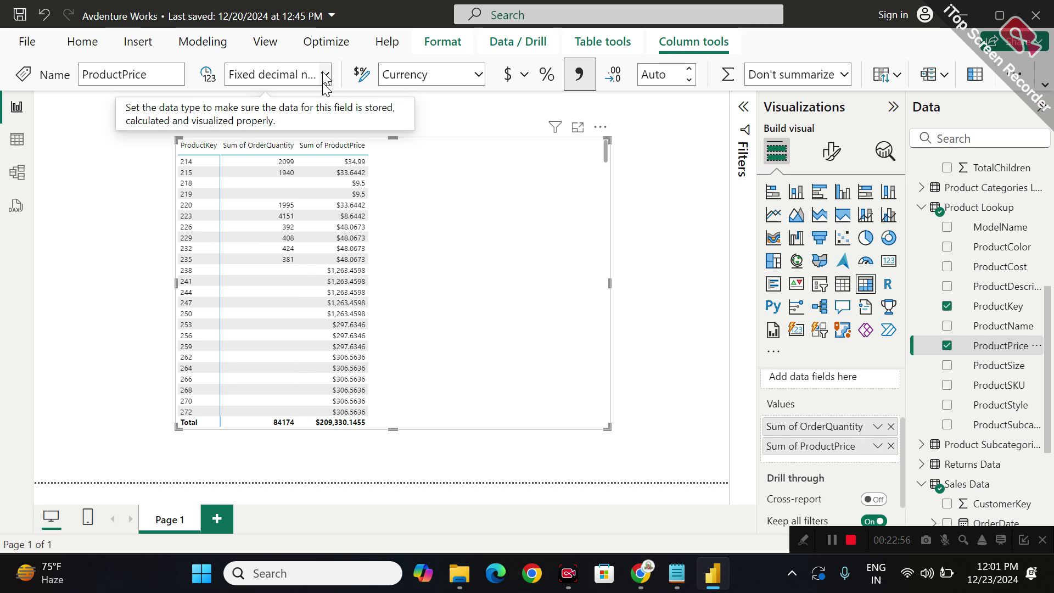
pyautogui.click(645, 74)
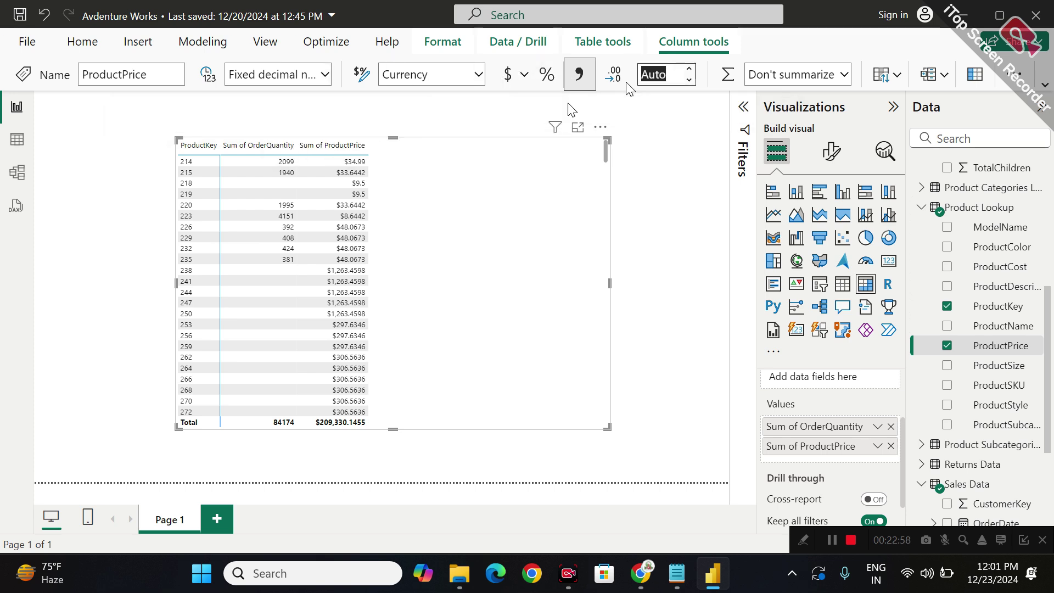
pyautogui.write('2')
pyautogui.press('Return')
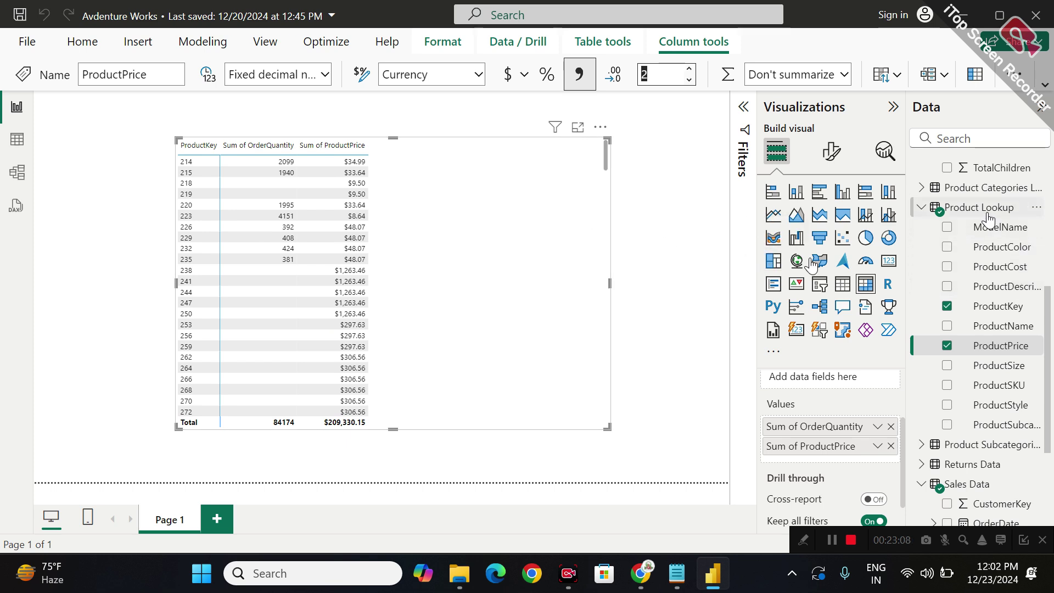
# Examine which tables the matrix's row and value fields come from, and review the aggregation options for ProductPrice.
pyautogui.scroll(2, 838, 391)
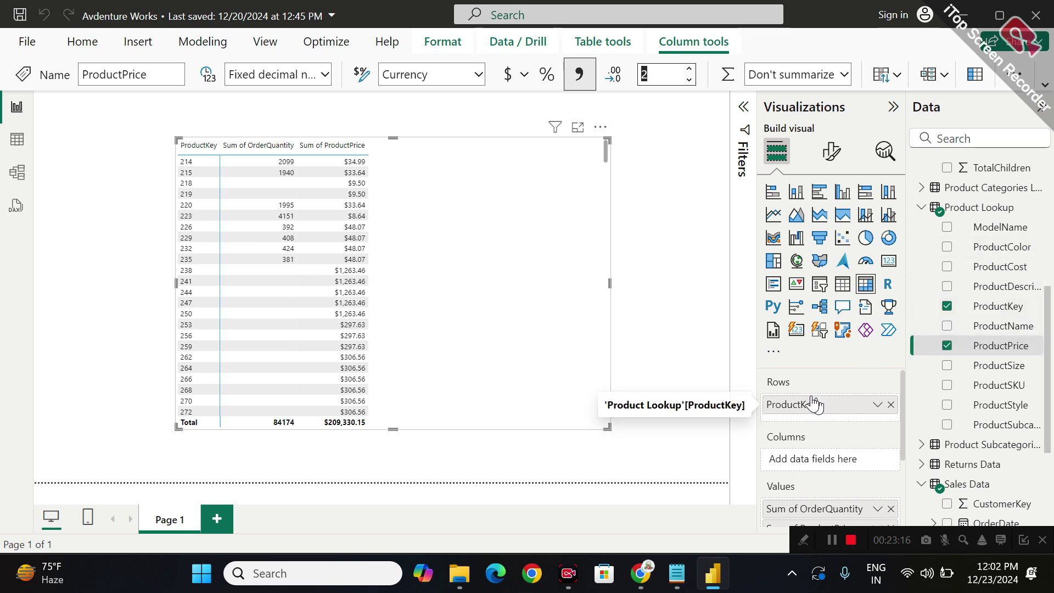
pyautogui.scroll(-3, 815, 401)
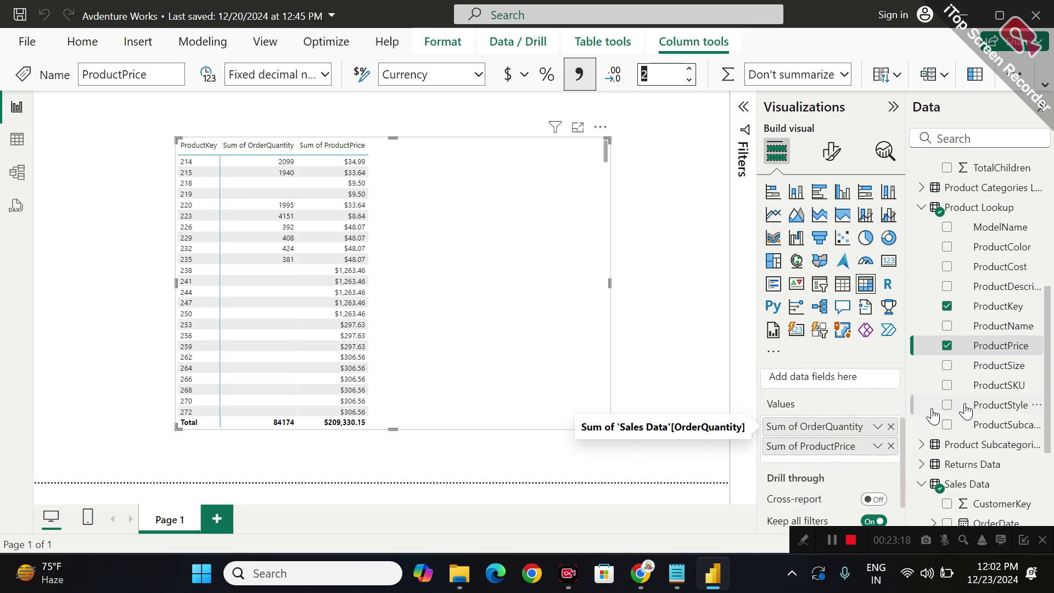
pyautogui.scroll(-3, 933, 416)
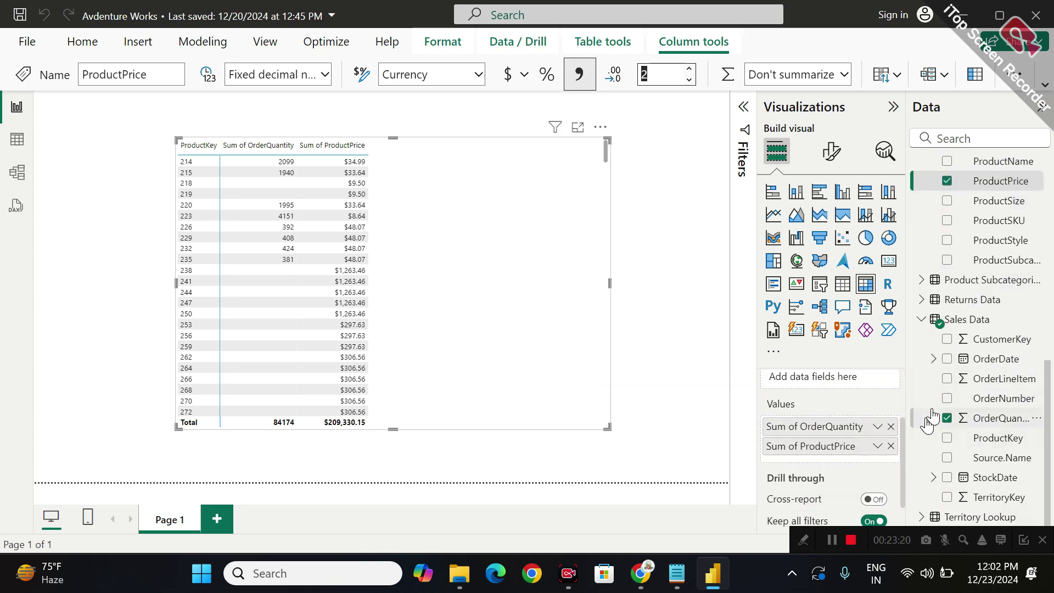
pyautogui.scroll(3, 961, 433)
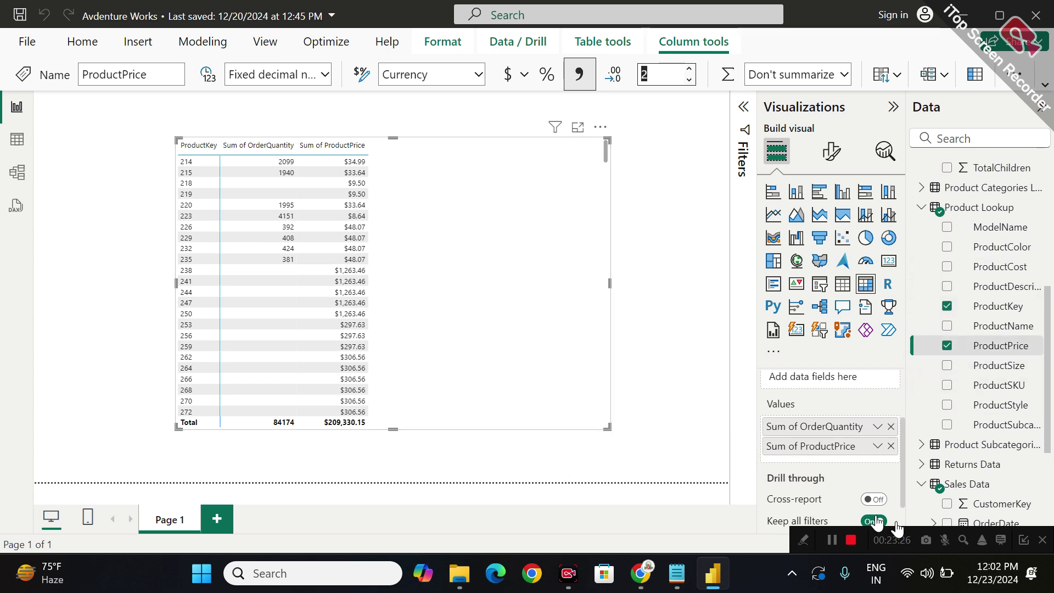
pyautogui.scroll(-1, 806, 437)
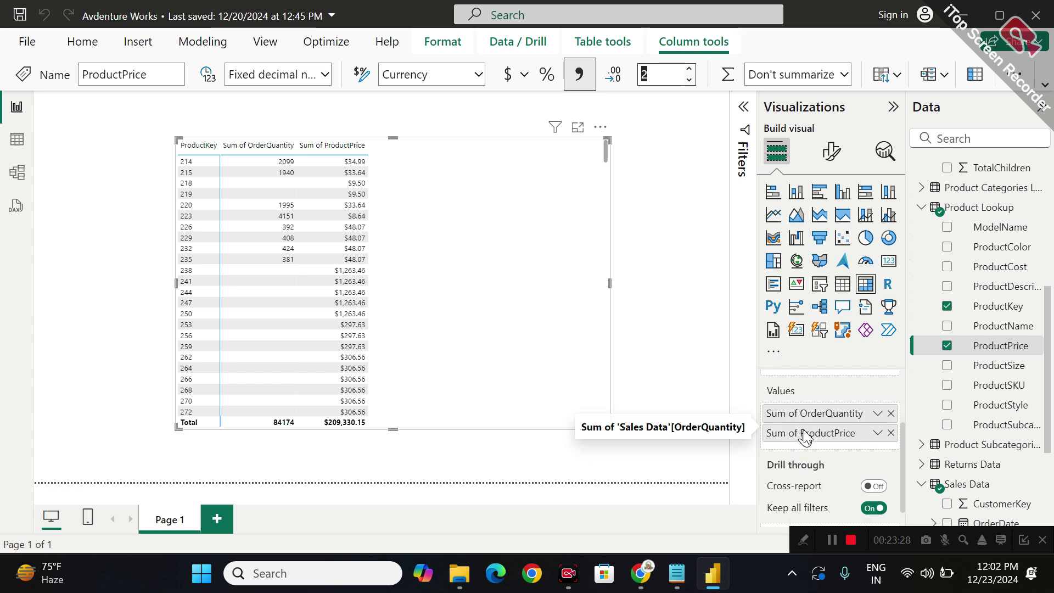
pyautogui.scroll(-1, 805, 437)
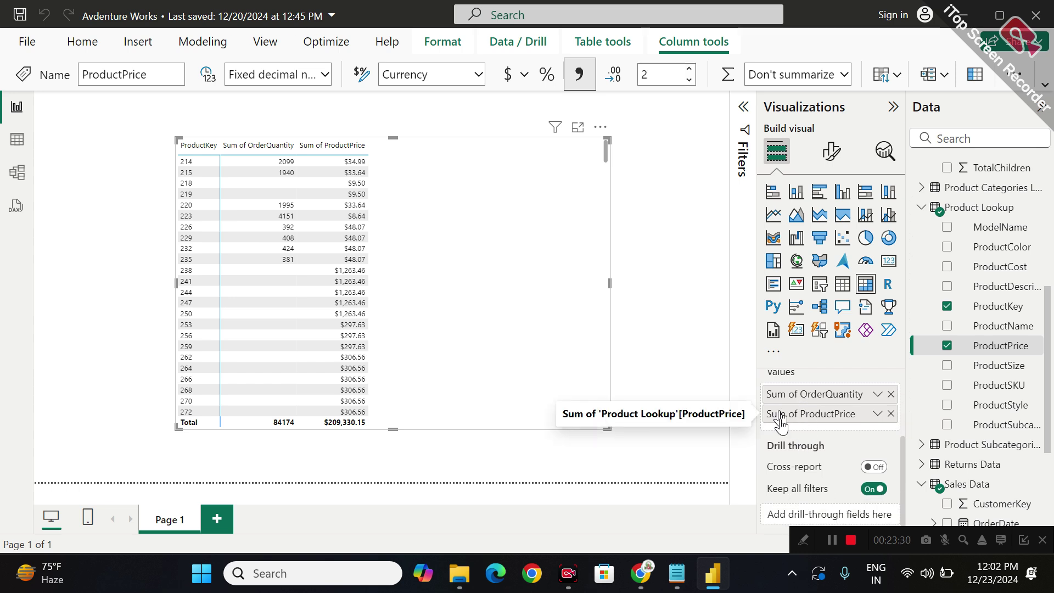
pyautogui.rightClick(780, 415)
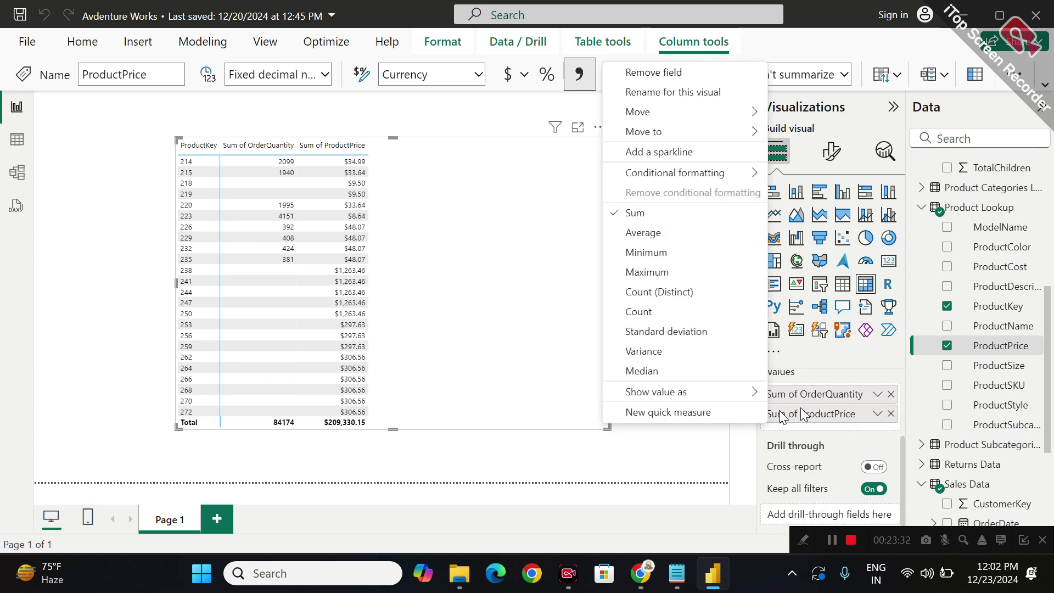
pyautogui.click(676, 456)
pyautogui.scroll(2, 824, 412)
pyautogui.scroll(-2, 824, 413)
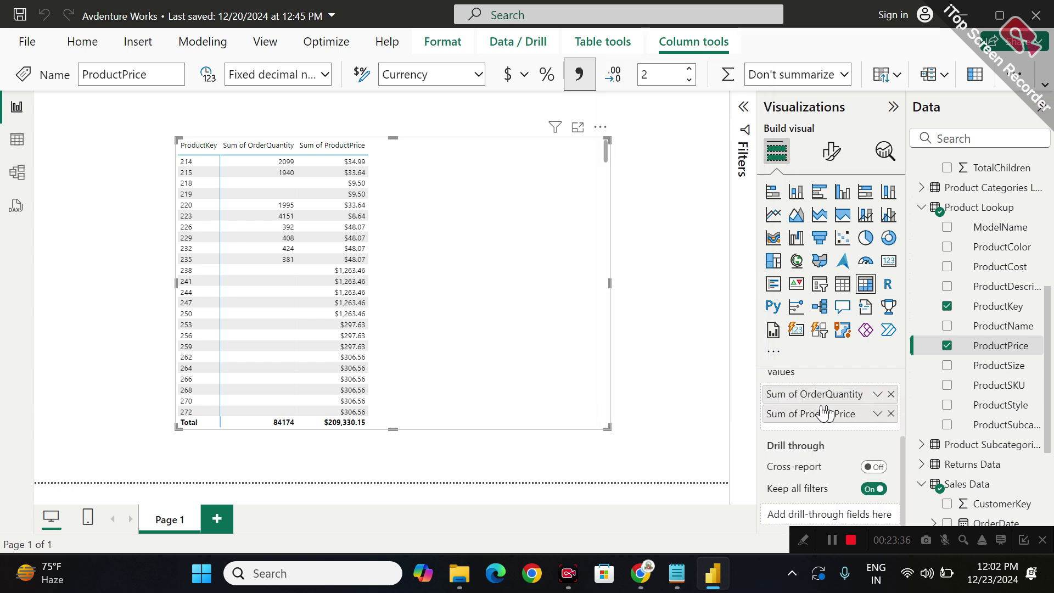
pyautogui.rightClick(818, 416)
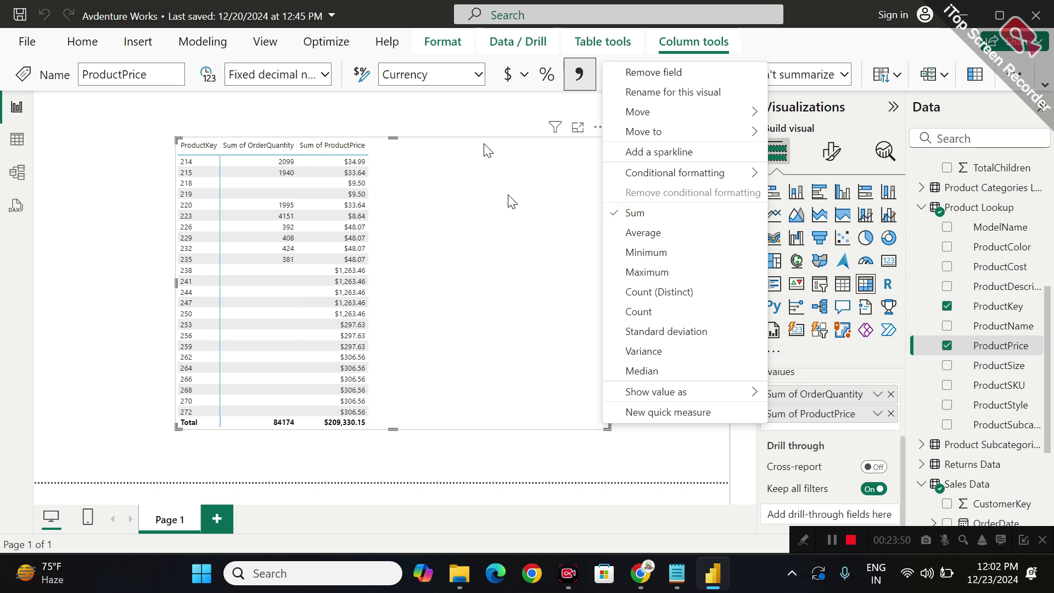
pyautogui.click(452, 116)
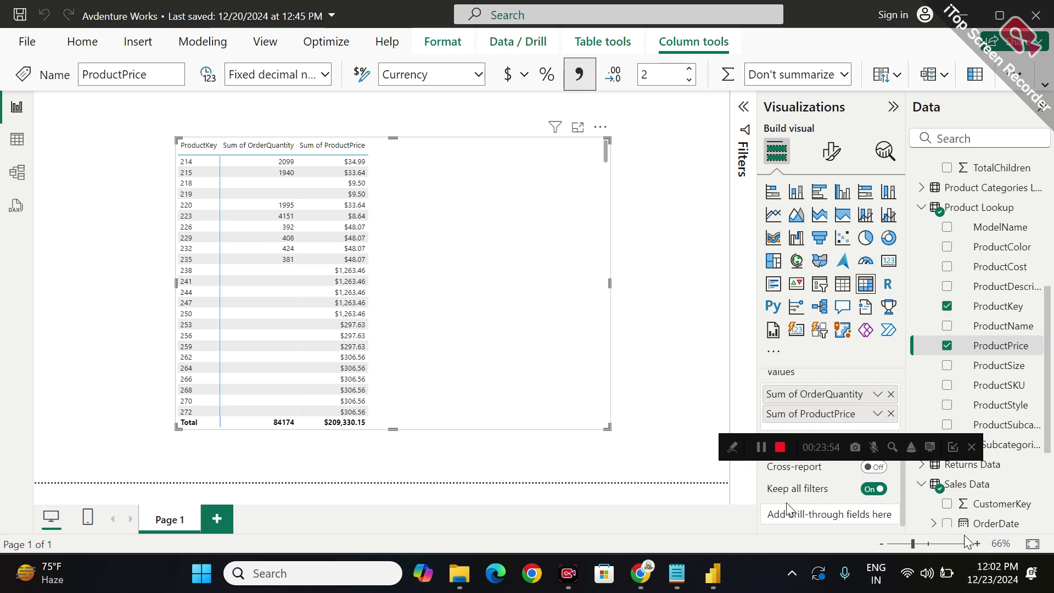
# Circle key 214 with its order quantity and price in the matrix, and underline the rows for keys 215, 218 and 220.
pyautogui.click(976, 544)
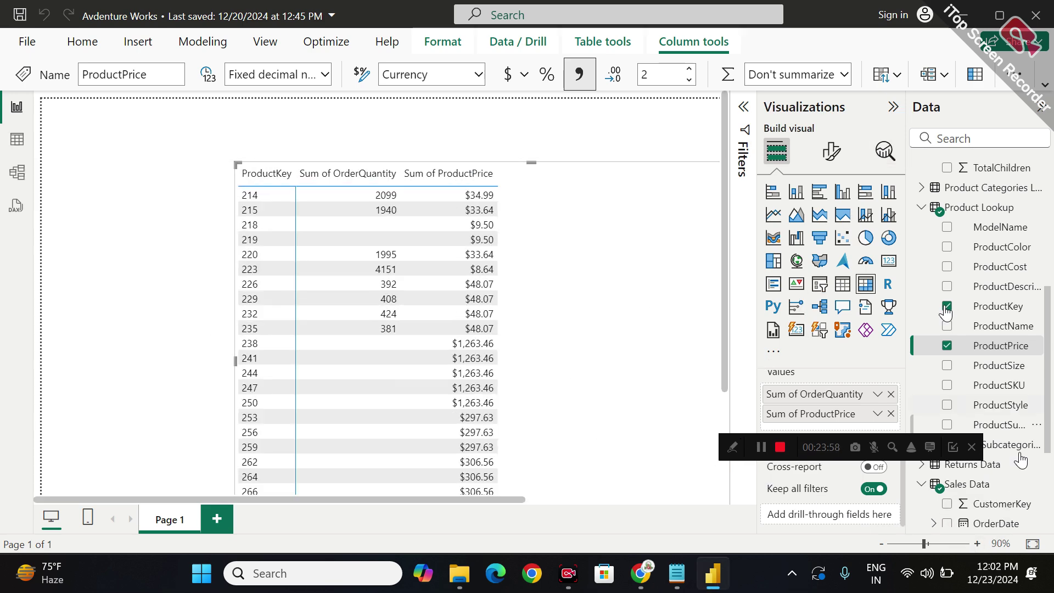
pyautogui.click(978, 544)
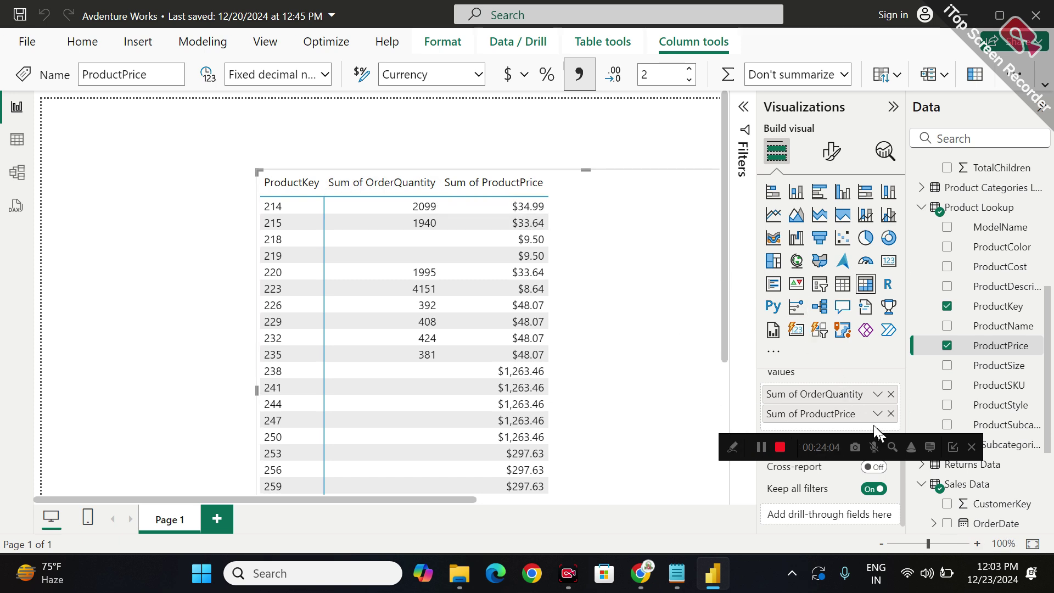
pyautogui.click(732, 447)
pyautogui.click(548, 447)
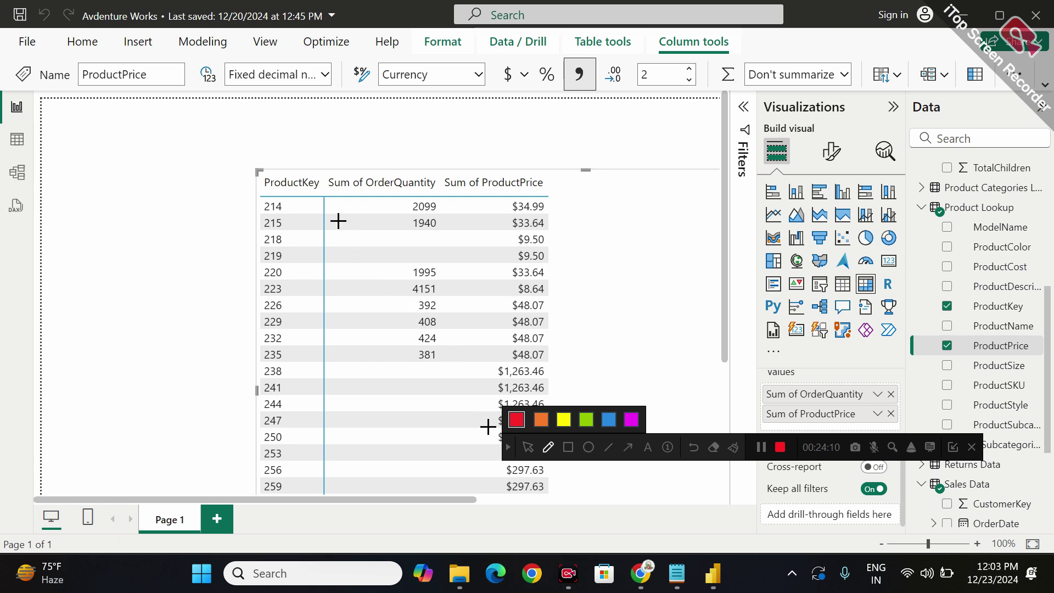
pyautogui.moveTo(254, 212)
pyautogui.mouseDown()
pyautogui.moveTo(307, 198)
pyautogui.moveTo(265, 194)
pyautogui.mouseUp()
pyautogui.moveTo(418, 186)
pyautogui.mouseDown()
pyautogui.moveTo(392, 193)
pyautogui.moveTo(471, 221)
pyautogui.moveTo(418, 188)
pyautogui.mouseUp()
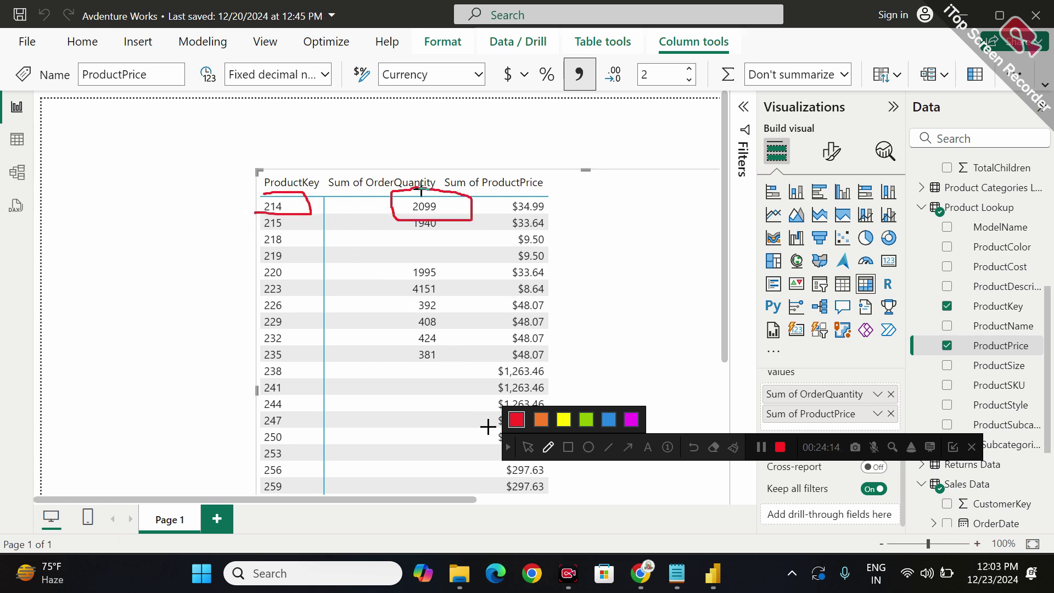
pyautogui.moveTo(541, 191)
pyautogui.mouseDown()
pyautogui.moveTo(484, 201)
pyautogui.moveTo(544, 221)
pyautogui.moveTo(553, 193)
pyautogui.moveTo(535, 190)
pyautogui.mouseUp()
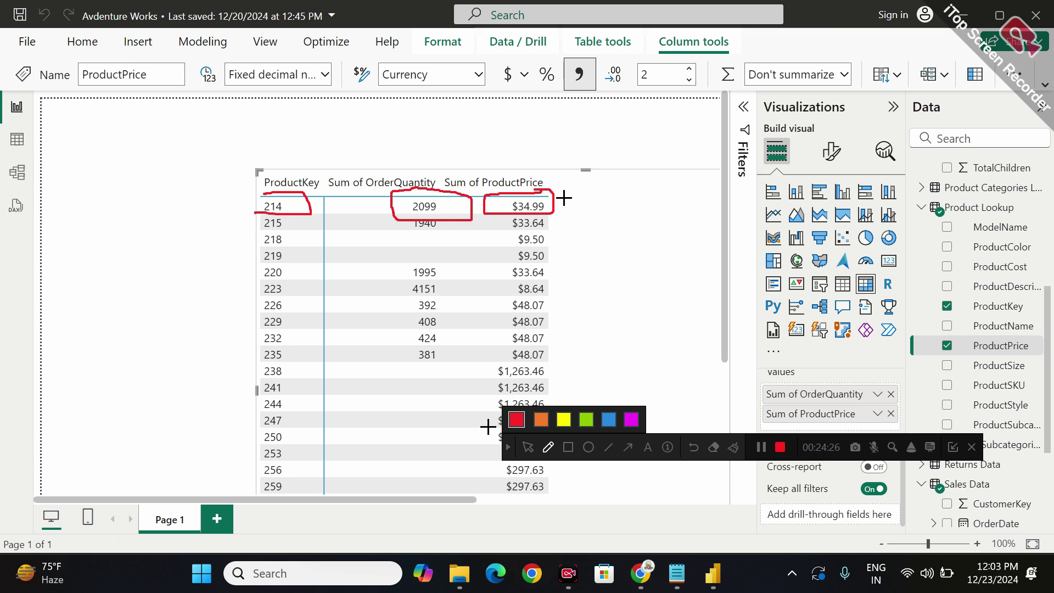
pyautogui.moveTo(552, 199); pyautogui.dragTo(543, 214)
pyautogui.moveTo(265, 229); pyautogui.dragTo(535, 223)
pyautogui.moveTo(266, 248); pyautogui.dragTo(524, 251)
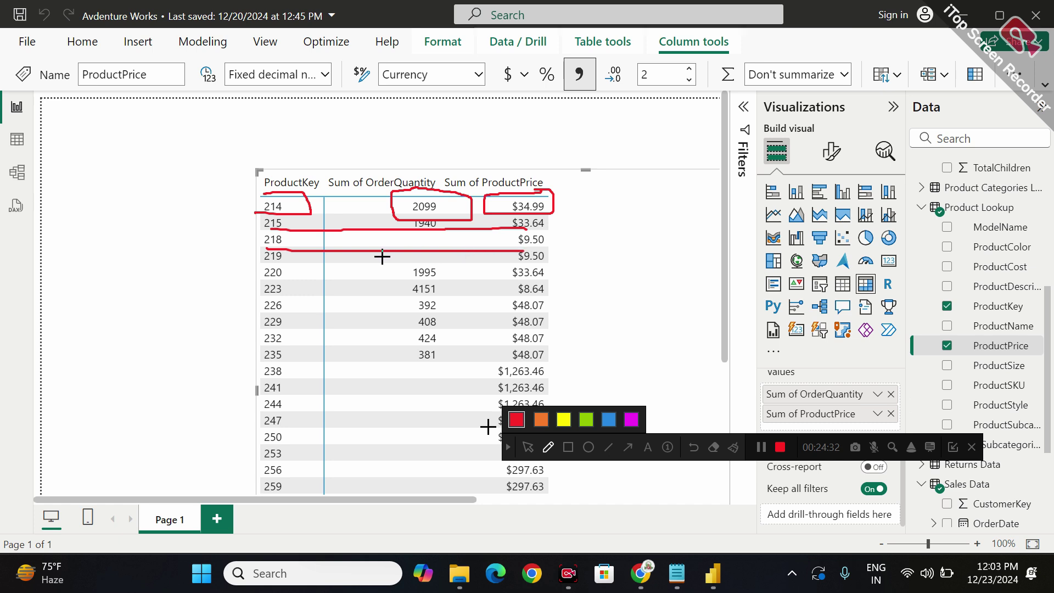
pyautogui.moveTo(259, 280); pyautogui.dragTo(514, 285)
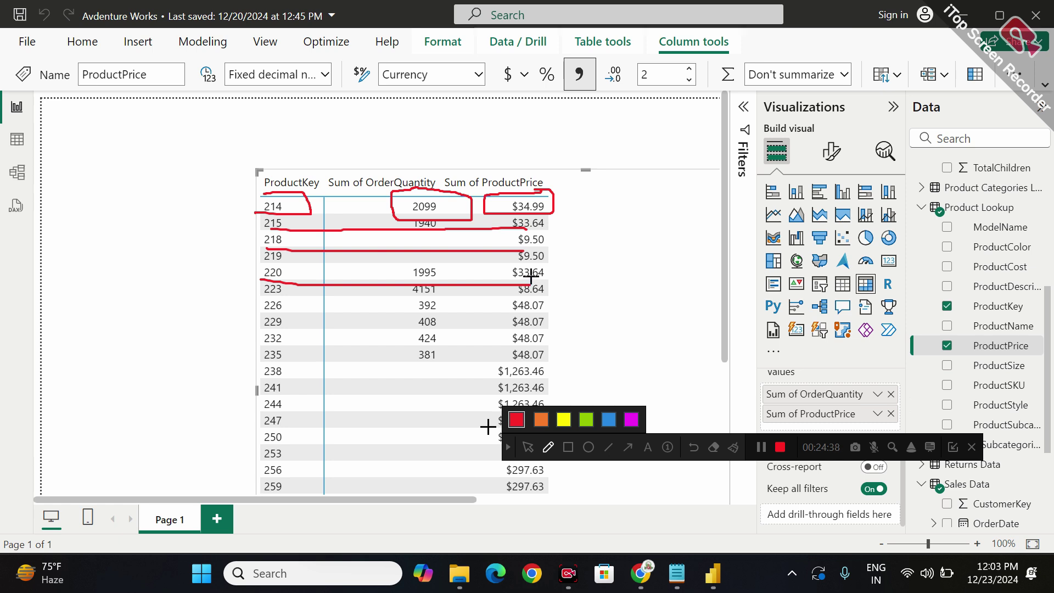
# Point an arrow at the ProductKey column, outline the empty Sum of OrderQuantity cells, and clear all drawn annotations.
pyautogui.moveTo(265, 124)
pyautogui.mouseDown()
pyautogui.moveTo(275, 161)
pyautogui.moveTo(292, 149)
pyautogui.mouseUp()
pyautogui.moveTo(421, 232)
pyautogui.mouseDown()
pyautogui.moveTo(379, 254)
pyautogui.moveTo(468, 227)
pyautogui.moveTo(412, 221)
pyautogui.mouseUp()
pyautogui.moveTo(443, 364)
pyautogui.mouseDown()
pyautogui.moveTo(381, 389)
pyautogui.moveTo(377, 485)
pyautogui.moveTo(464, 495)
pyautogui.moveTo(467, 364)
pyautogui.moveTo(442, 356)
pyautogui.mouseUp()
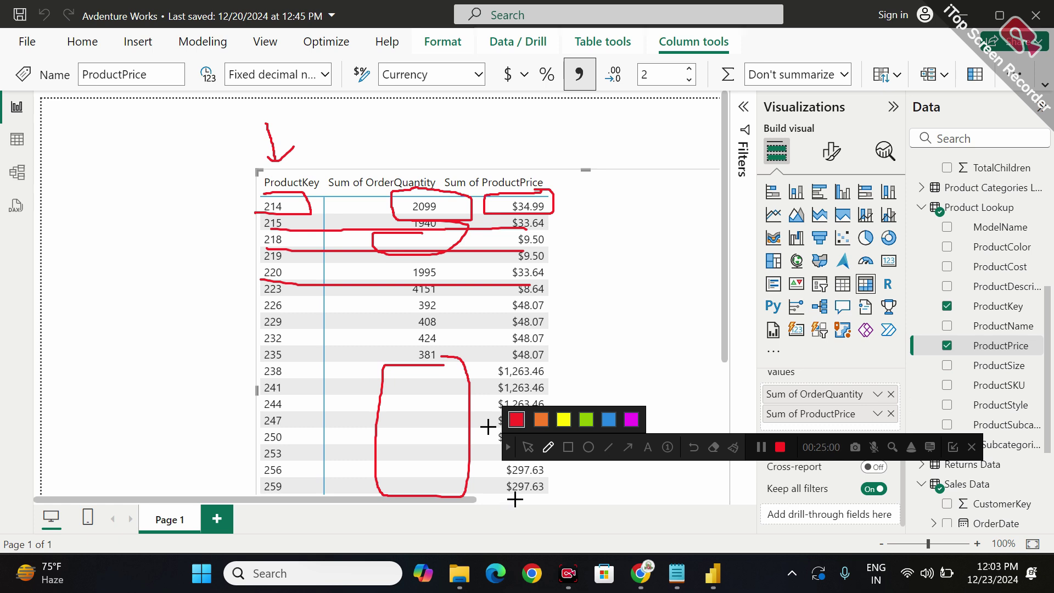
pyautogui.click(734, 447)
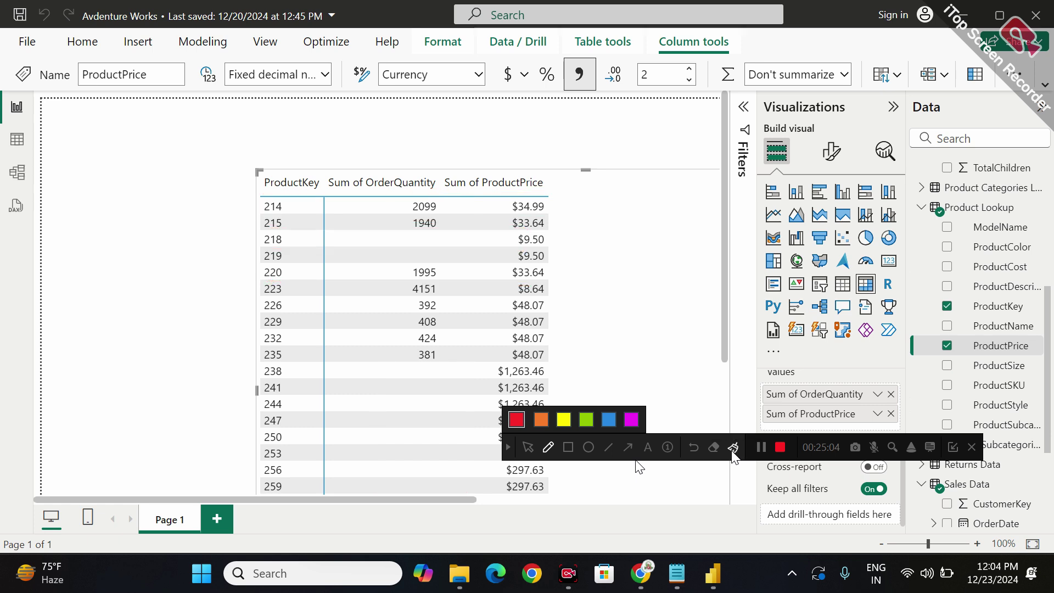
pyautogui.click(529, 449)
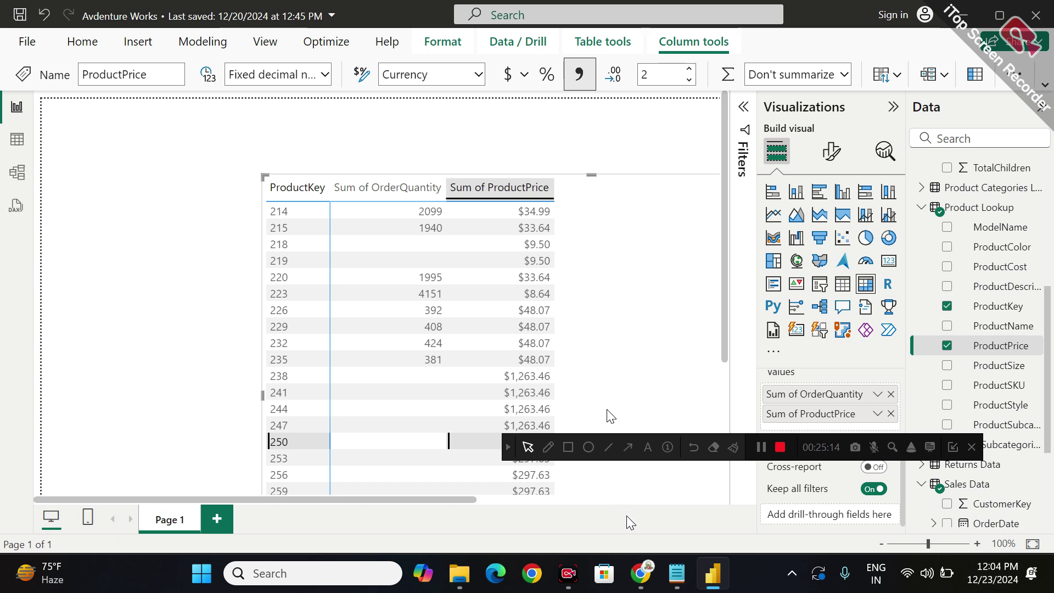
# Move the matrix to the upper-left area of the report page.
pyautogui.moveTo(312, 177); pyautogui.dragTo(185, 102)
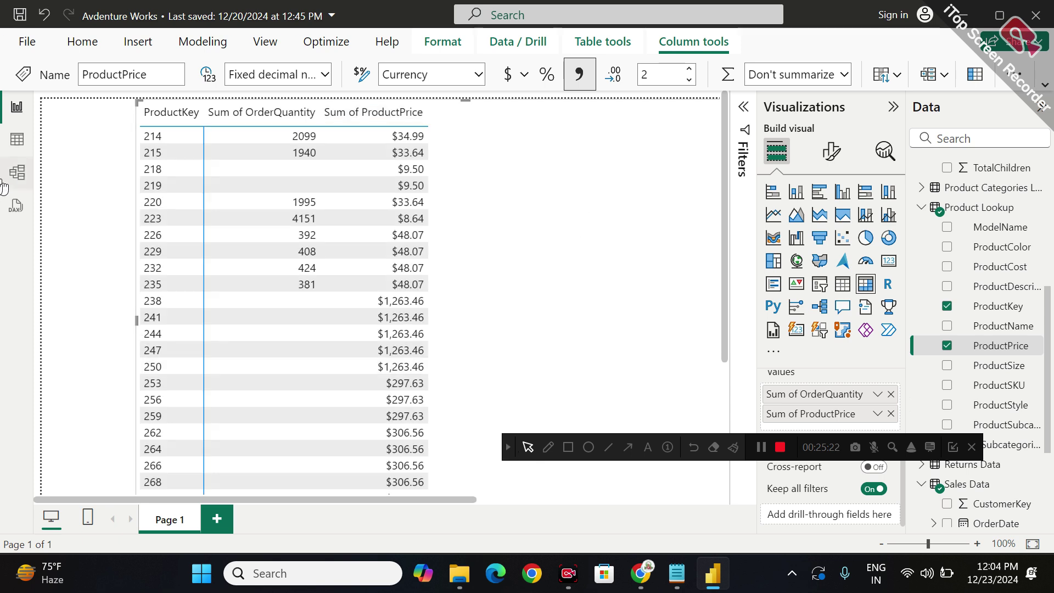
pyautogui.doubleClick(516, 206)
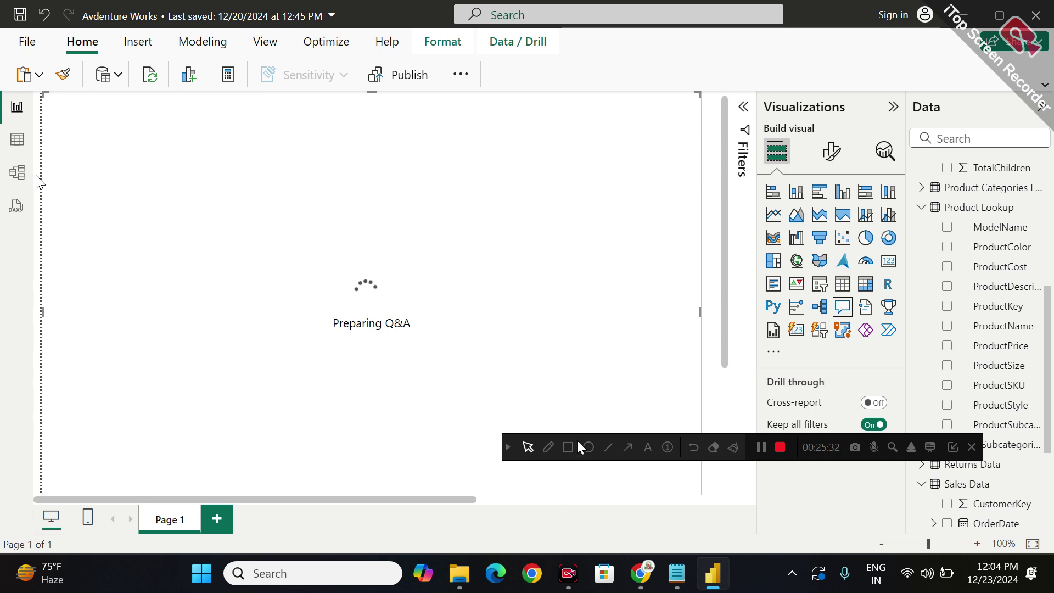
pyautogui.hotkey('ctrl', 'z')
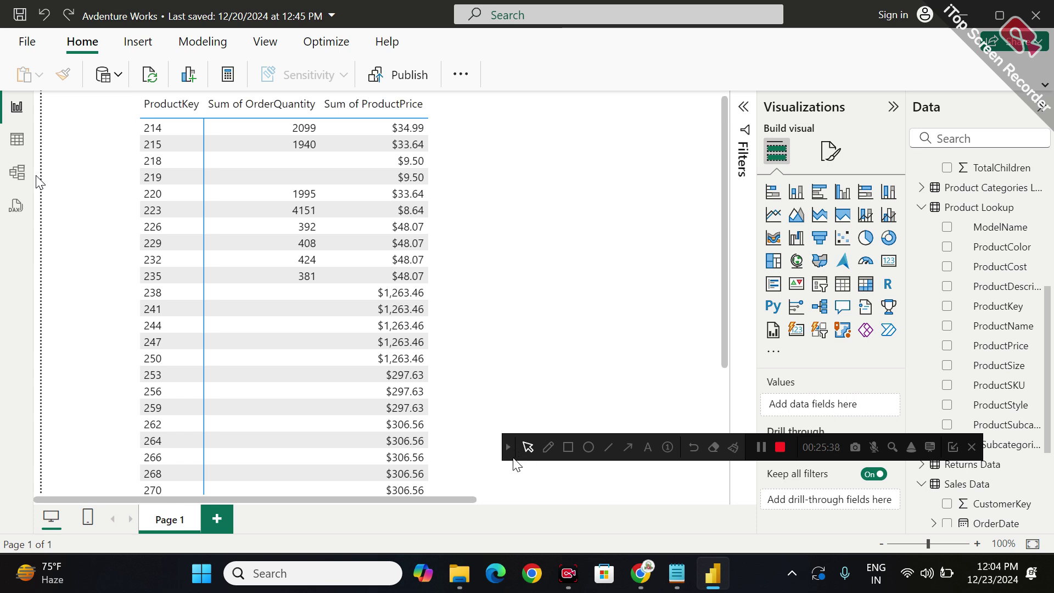
pyautogui.click(510, 450)
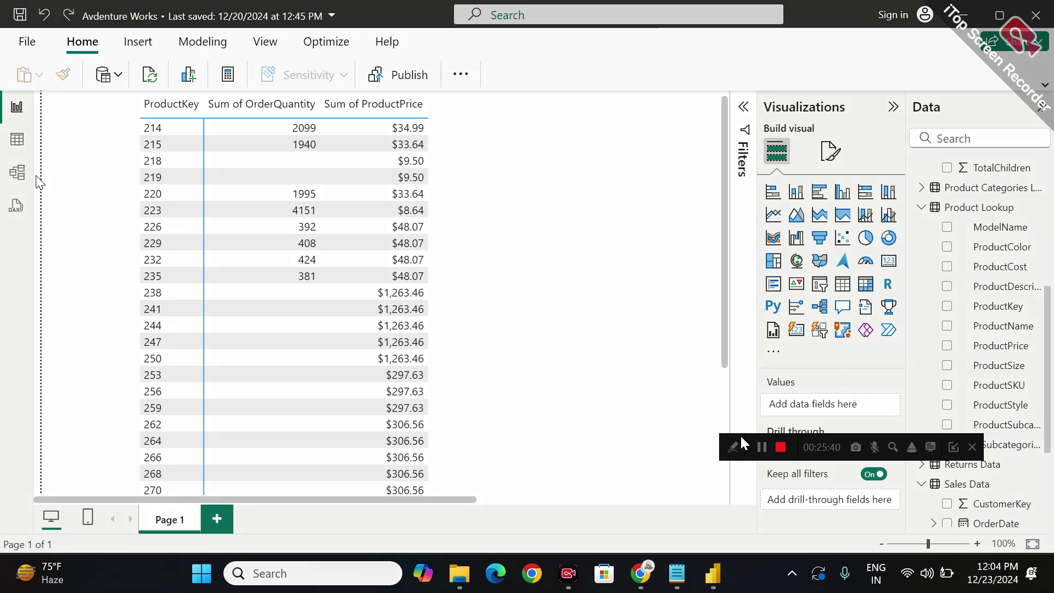
pyautogui.moveTo(743, 443); pyautogui.dragTo(797, 524)
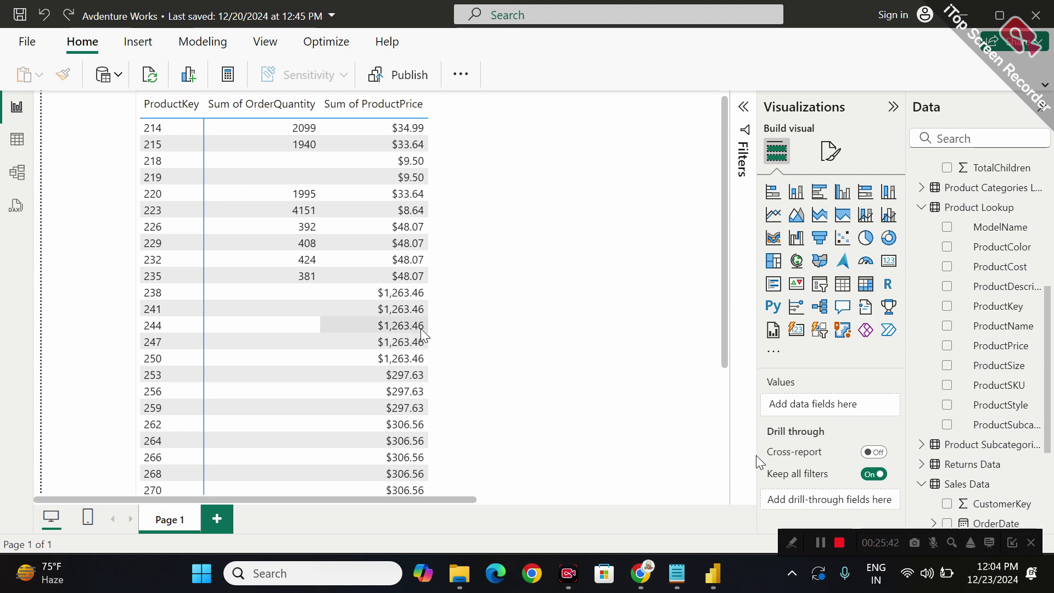
# Replace the matrix's row field with ProductKey from Sales Data.
pyautogui.scroll(-3, 425, 334)
pyautogui.scroll(3, 425, 335)
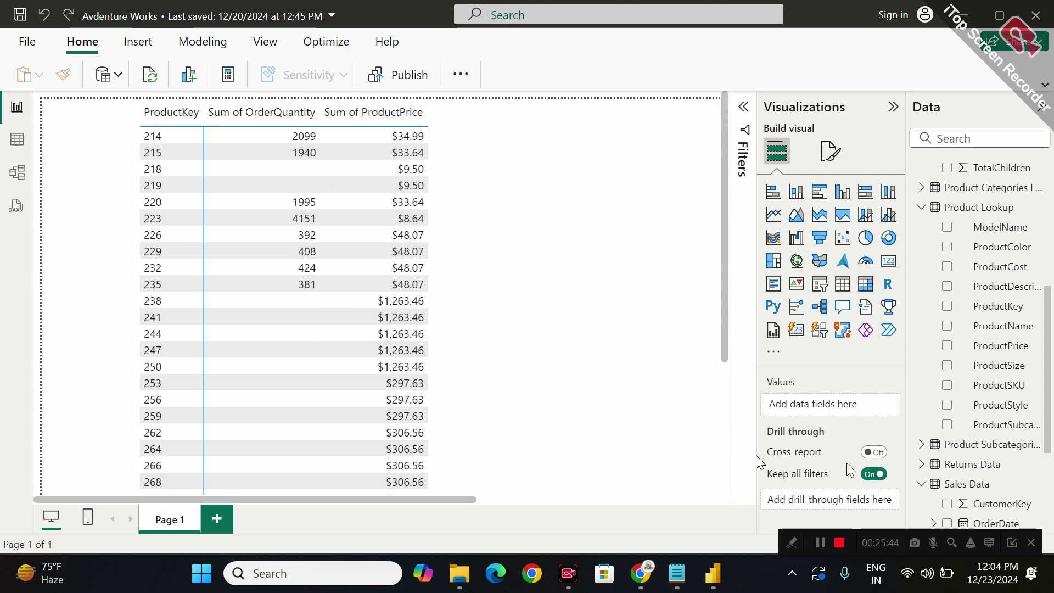
pyautogui.click(434, 343)
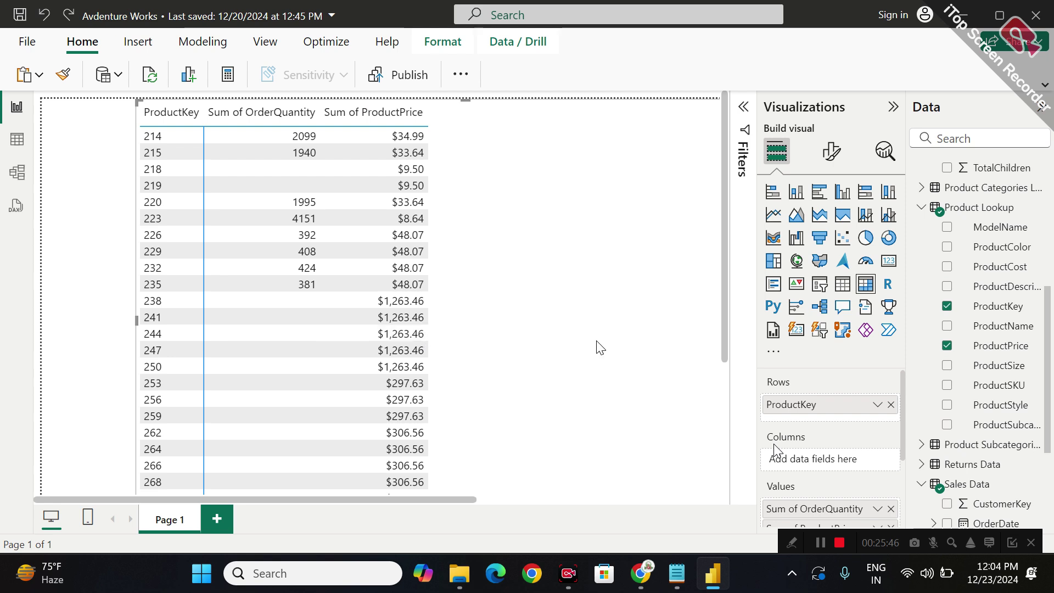
pyautogui.click(890, 404)
pyautogui.scroll(-3, 973, 439)
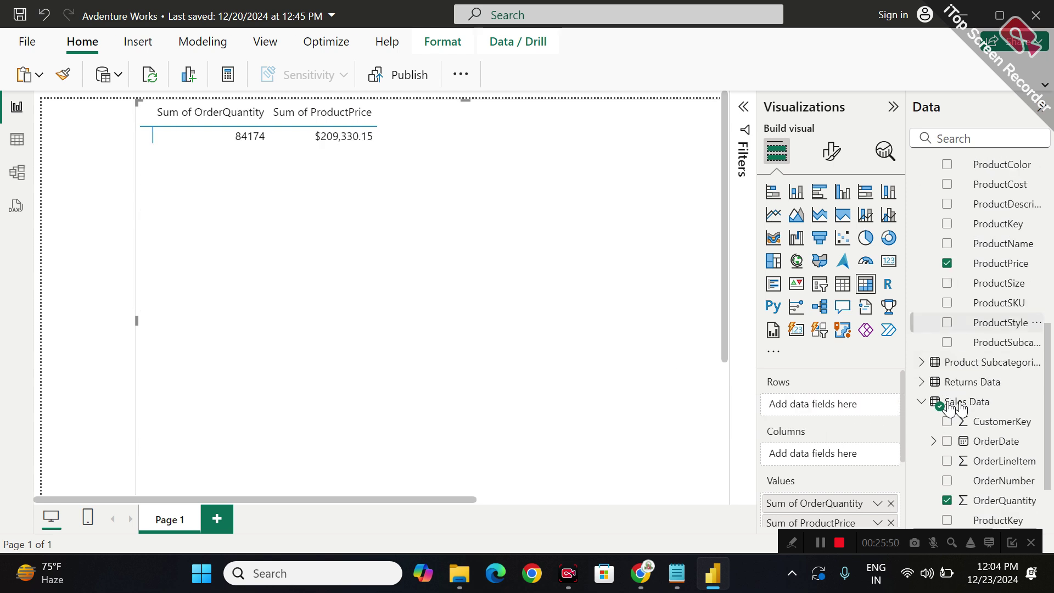
pyautogui.moveTo(991, 418); pyautogui.dragTo(842, 405)
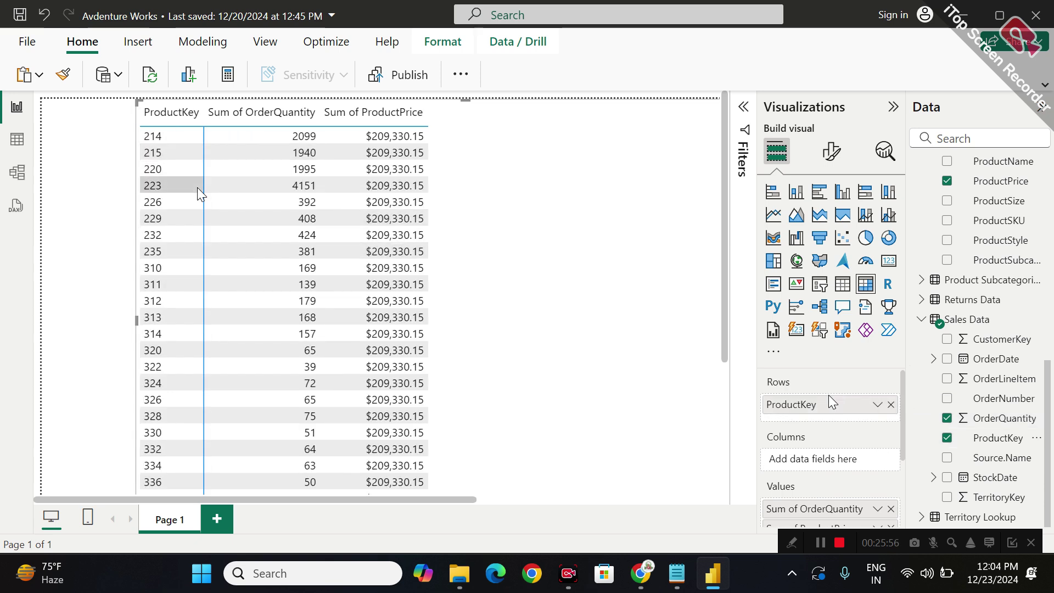
# Review the matrix's price values per key and sketch an arrow from D to F beside the matrix.
pyautogui.scroll(-5, 290, 353)
pyautogui.scroll(5, 289, 353)
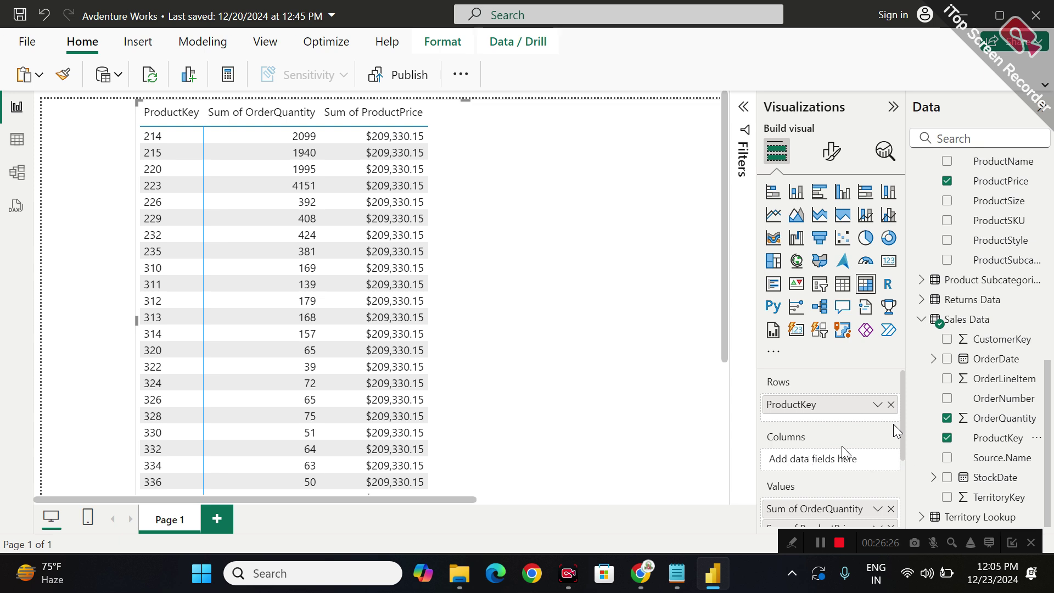
pyautogui.click(794, 541)
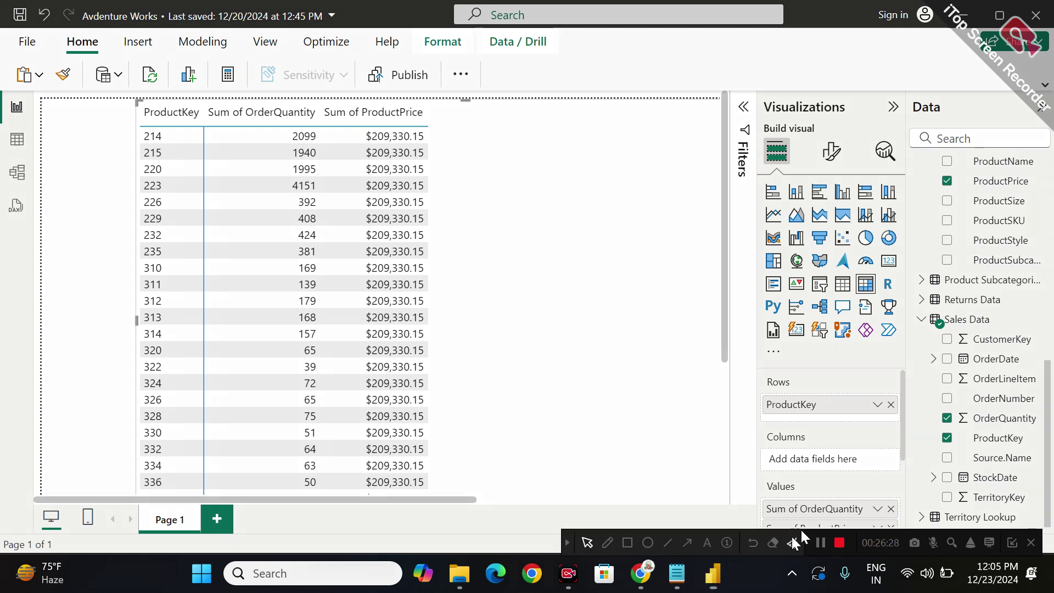
pyautogui.click(607, 542)
pyautogui.moveTo(510, 173)
pyautogui.mouseDown()
pyautogui.moveTo(505, 208)
pyautogui.moveTo(543, 294)
pyautogui.moveTo(561, 288)
pyautogui.mouseUp()
pyautogui.moveTo(531, 341)
pyautogui.mouseDown()
pyautogui.moveTo(532, 396)
pyautogui.moveTo(574, 341)
pyautogui.moveTo(599, 360)
pyautogui.mouseUp()
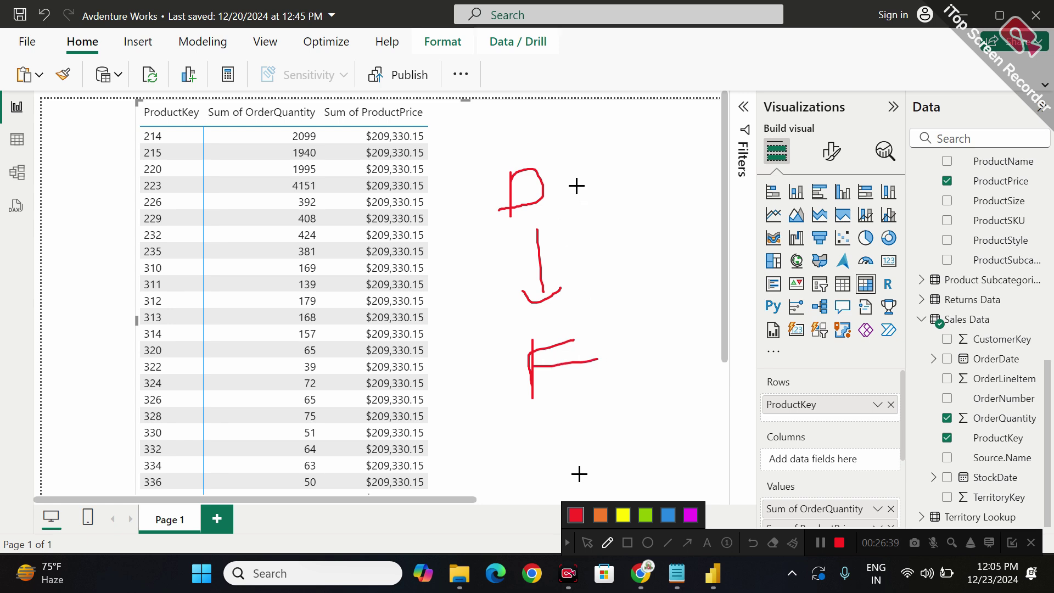
pyautogui.click(587, 542)
# Open the model diagram and outline ProductKey in both the Product Lookup and Sales Data tables.
pyautogui.click(17, 173)
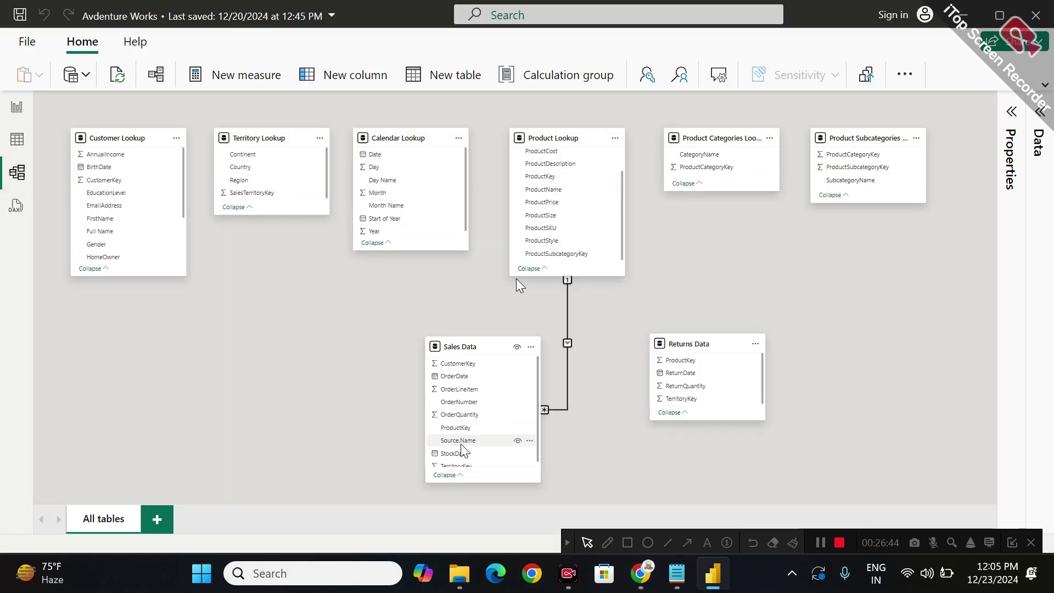
pyautogui.click(609, 542)
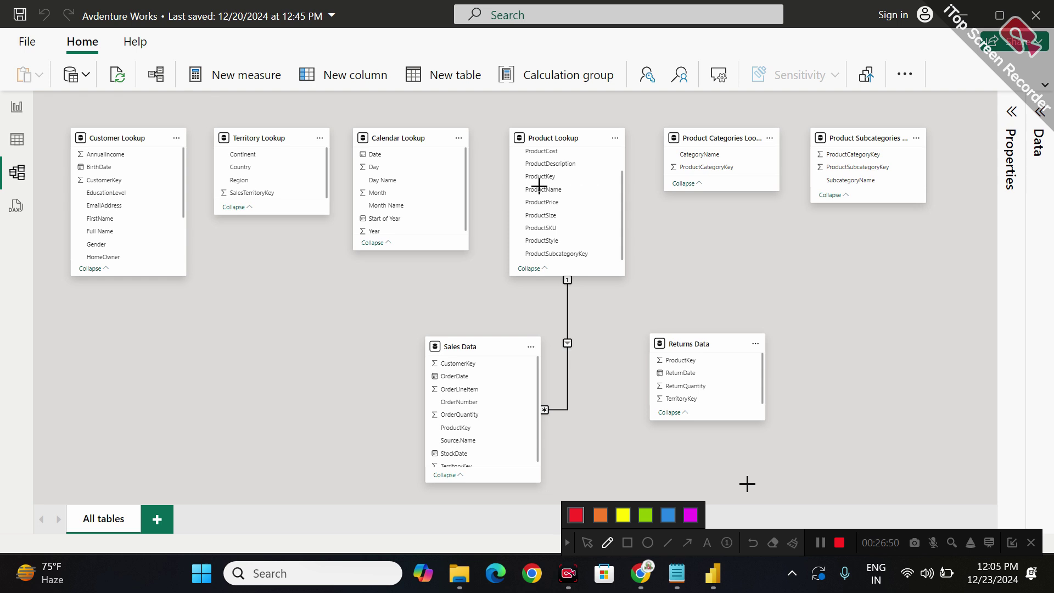
pyautogui.moveTo(568, 172)
pyautogui.mouseDown()
pyautogui.moveTo(511, 173)
pyautogui.moveTo(570, 174)
pyautogui.mouseUp()
pyautogui.moveTo(469, 420)
pyautogui.mouseDown()
pyautogui.moveTo(423, 426)
pyautogui.moveTo(465, 439)
pyautogui.moveTo(483, 422)
pyautogui.moveTo(463, 419)
pyautogui.mouseUp()
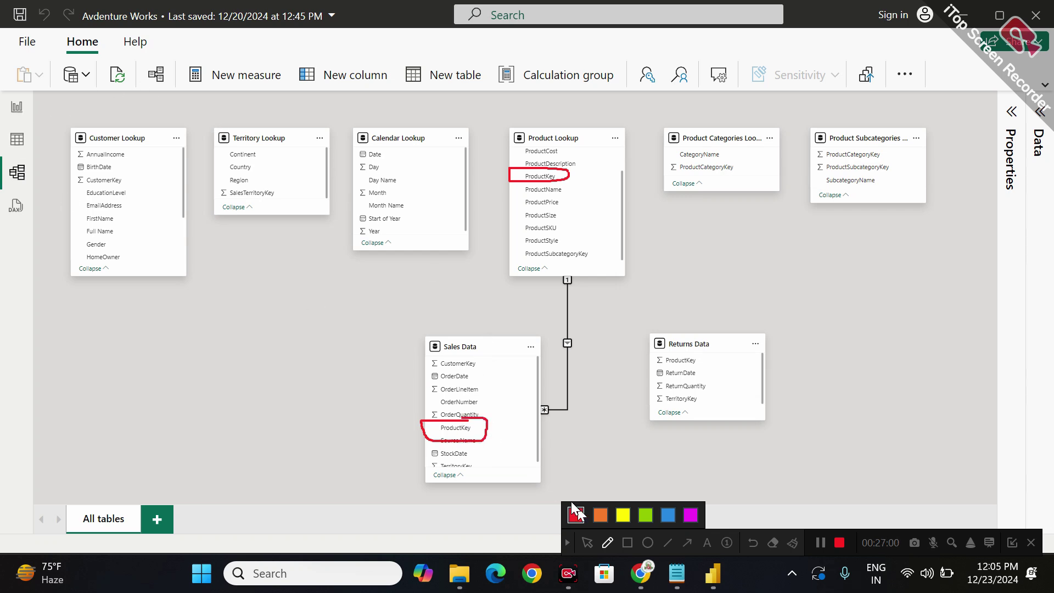
# Return to the report page and replace the matrix's row field with ProductKey from Product Lookup.
pyautogui.click(587, 543)
pyautogui.click(15, 107)
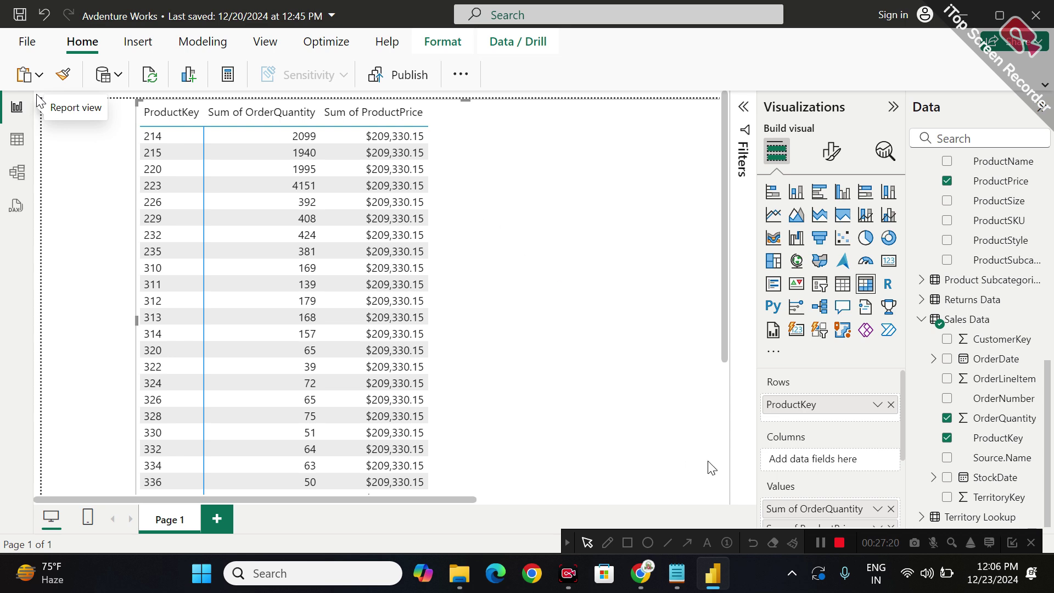
pyautogui.moveTo(845, 404); pyautogui.dragTo(872, 405)
pyautogui.scroll(3, 987, 329)
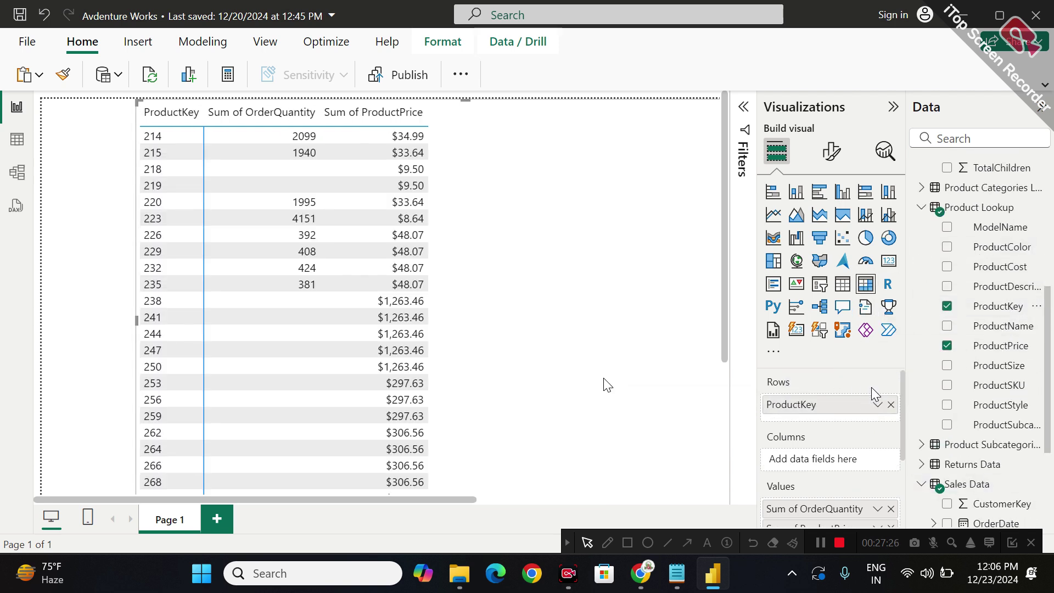
# Circle key 218, its price and its empty order quantity, and sketch an arrow from D to F beside the matrix.
pyautogui.click(608, 542)
pyautogui.moveTo(168, 163)
pyautogui.mouseDown()
pyautogui.moveTo(136, 177)
pyautogui.moveTo(183, 179)
pyautogui.moveTo(165, 161)
pyautogui.moveTo(249, 176)
pyautogui.mouseUp()
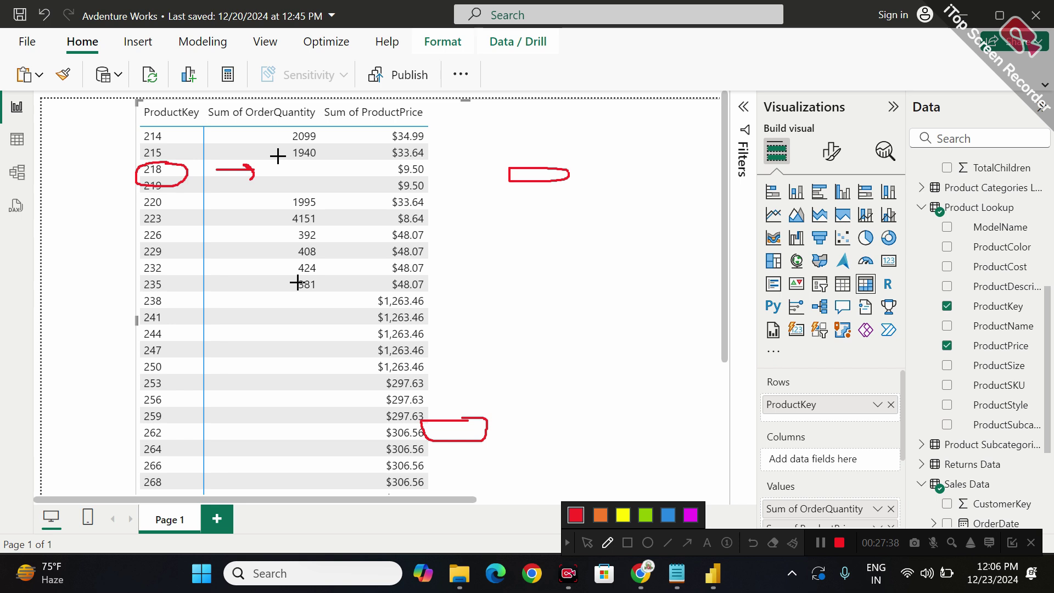
pyautogui.moveTo(427, 163)
pyautogui.mouseDown()
pyautogui.moveTo(385, 164)
pyautogui.moveTo(430, 176)
pyautogui.moveTo(422, 163)
pyautogui.mouseUp()
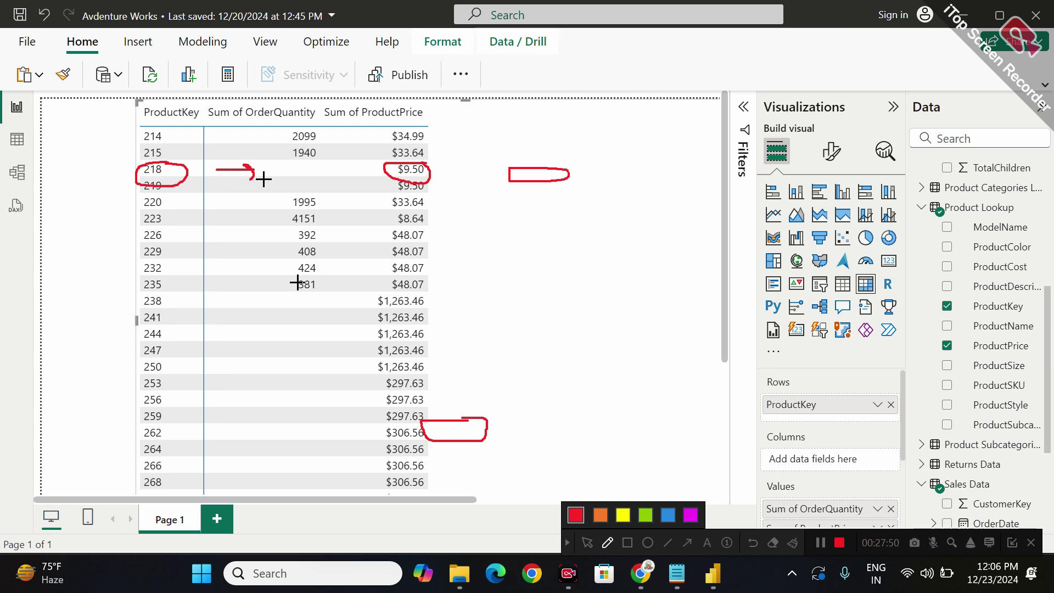
pyautogui.moveTo(314, 161)
pyautogui.mouseDown()
pyautogui.moveTo(275, 172)
pyautogui.moveTo(345, 174)
pyautogui.moveTo(317, 161)
pyautogui.mouseUp()
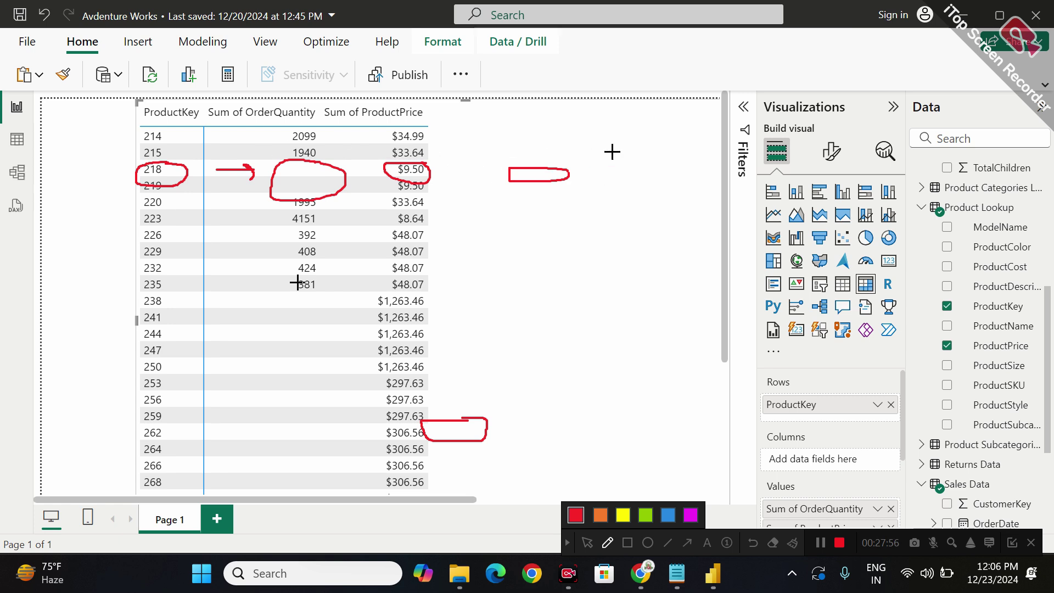
pyautogui.moveTo(622, 153)
pyautogui.mouseDown()
pyautogui.moveTo(622, 193)
pyautogui.moveTo(661, 181)
pyautogui.moveTo(628, 192)
pyautogui.moveTo(638, 285)
pyautogui.moveTo(658, 279)
pyautogui.mouseUp()
pyautogui.moveTo(620, 316)
pyautogui.mouseDown()
pyautogui.moveTo(619, 357)
pyautogui.moveTo(641, 313)
pyautogui.moveTo(636, 339)
pyautogui.mouseUp()
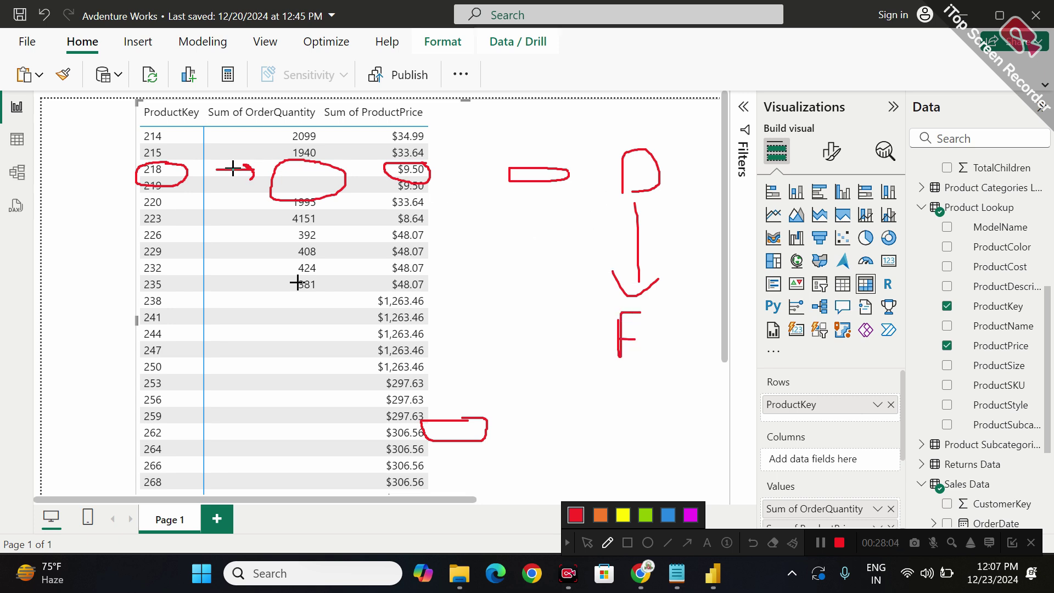
# Outline and cross out the empty order quantities from key 238 downward, and circle the Sum of ProductPrice column.
pyautogui.moveTo(338, 290)
pyautogui.mouseDown()
pyautogui.moveTo(281, 337)
pyautogui.moveTo(280, 484)
pyautogui.moveTo(360, 415)
pyautogui.moveTo(351, 289)
pyautogui.moveTo(332, 290)
pyautogui.mouseUp()
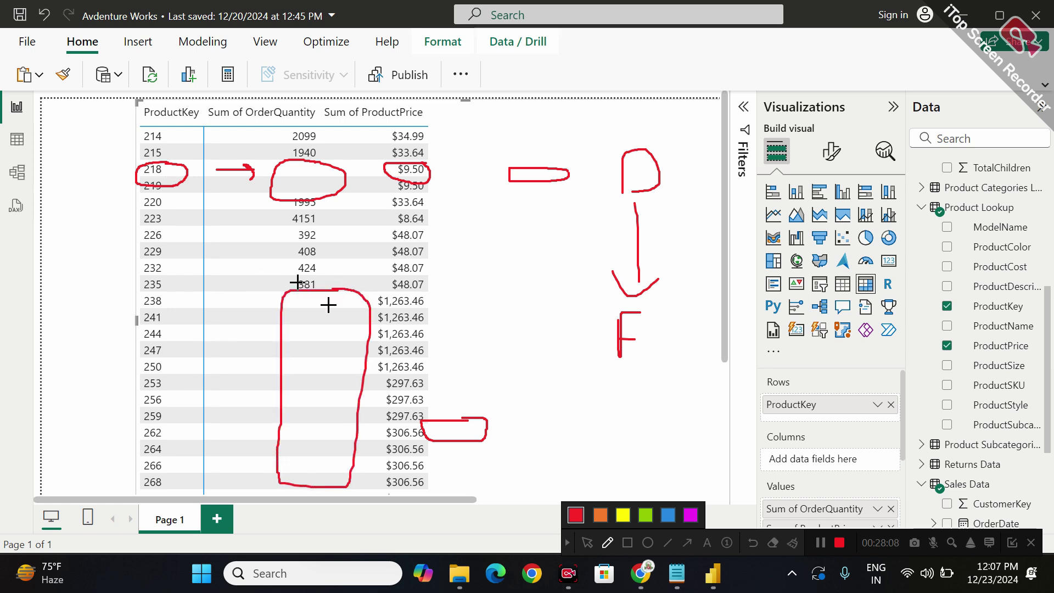
pyautogui.moveTo(293, 349); pyautogui.dragTo(357, 390)
pyautogui.moveTo(352, 352); pyautogui.dragTo(308, 386)
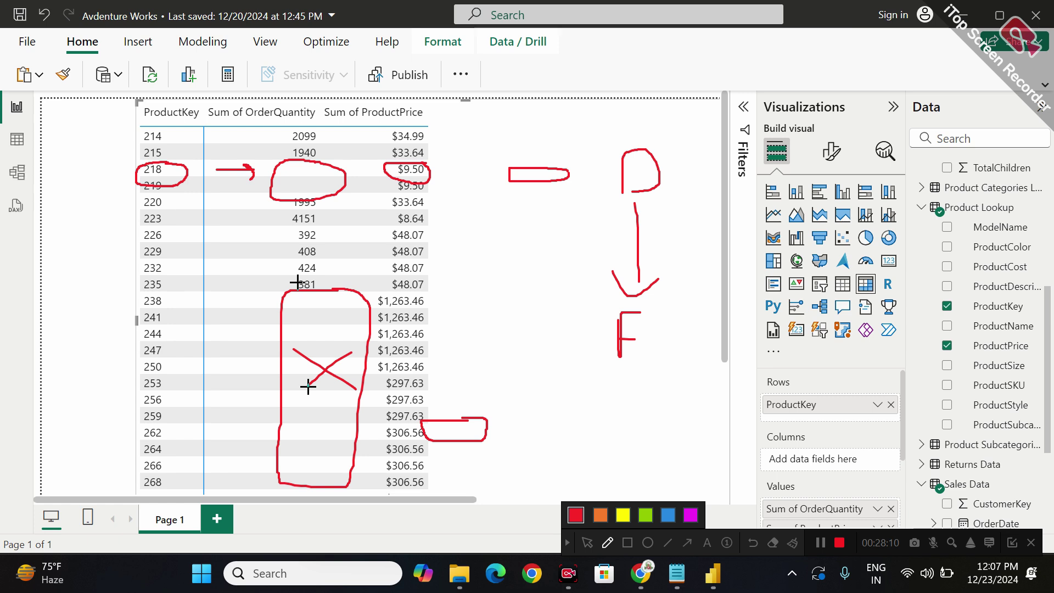
pyautogui.moveTo(528, 297)
pyautogui.mouseDown()
pyautogui.moveTo(527, 337)
pyautogui.moveTo(539, 273)
pyautogui.moveTo(544, 301)
pyautogui.mouseUp()
pyautogui.moveTo(454, 104)
pyautogui.mouseDown()
pyautogui.moveTo(343, 130)
pyautogui.moveTo(398, 440)
pyautogui.moveTo(437, 72)
pyautogui.mouseUp()
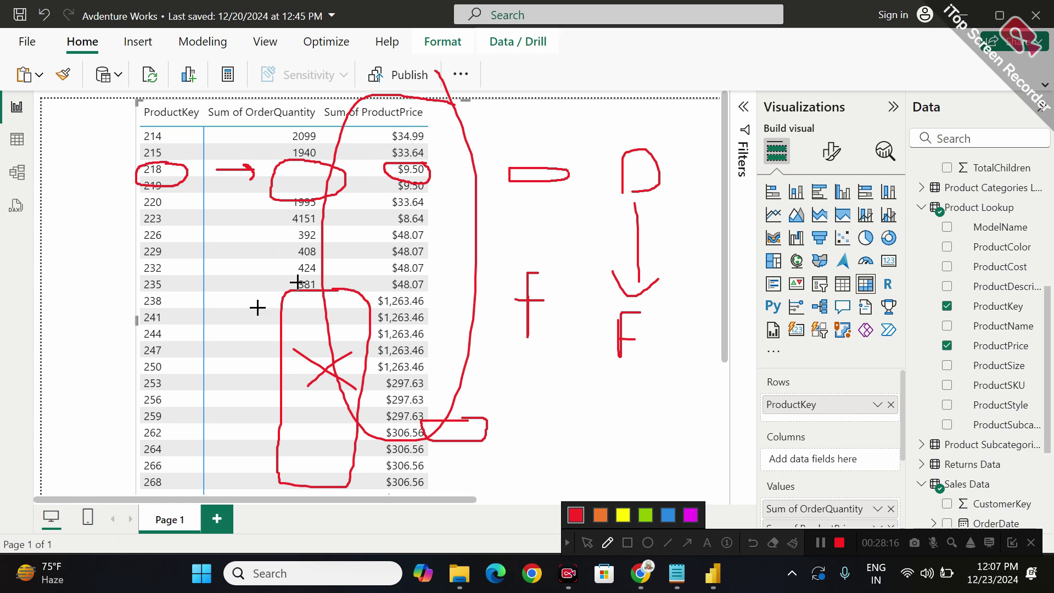
pyautogui.moveTo(253, 317); pyautogui.dragTo(327, 346)
pyautogui.moveTo(315, 310); pyautogui.dragTo(274, 362)
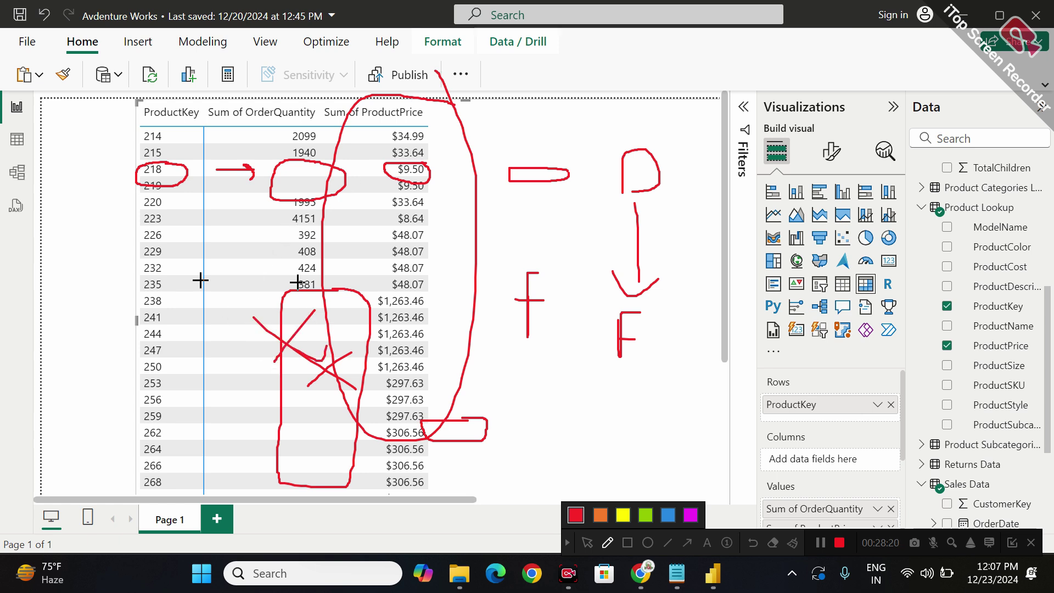
# Draw arrows down the ProductKey column and across to Sum of ProductPrice, and clear all annotations from the screen.
pyautogui.moveTo(180, 132); pyautogui.dragTo(184, 291)
pyautogui.moveTo(164, 264); pyautogui.dragTo(202, 283)
pyautogui.moveTo(178, 190)
pyautogui.mouseDown()
pyautogui.moveTo(207, 146)
pyautogui.moveTo(404, 142)
pyautogui.moveTo(376, 154)
pyautogui.mouseUp()
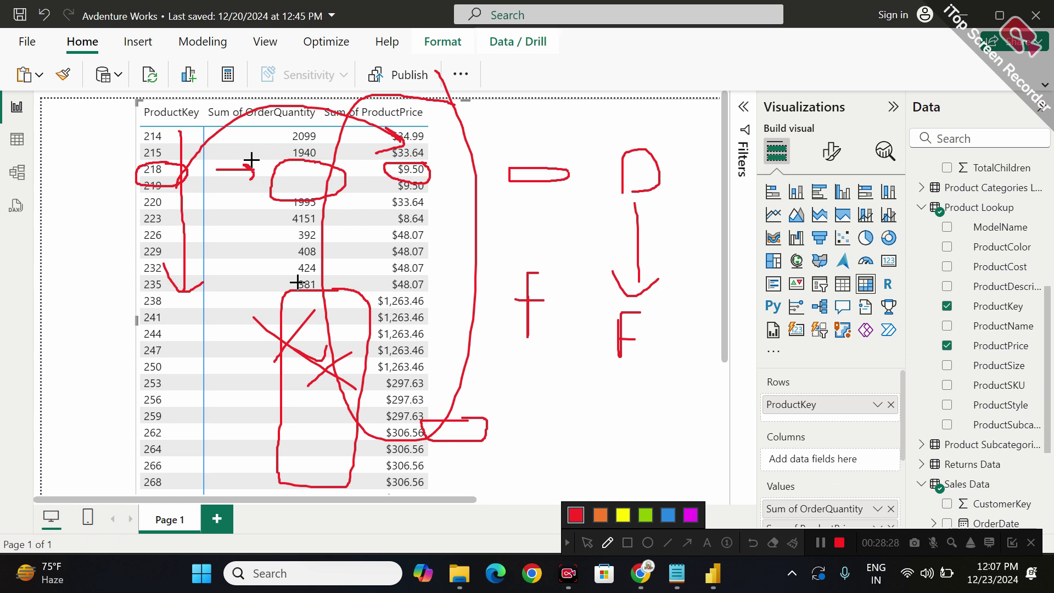
pyautogui.moveTo(170, 158)
pyautogui.mouseDown()
pyautogui.moveTo(128, 186)
pyautogui.moveTo(173, 160)
pyautogui.mouseUp()
pyautogui.click(795, 546)
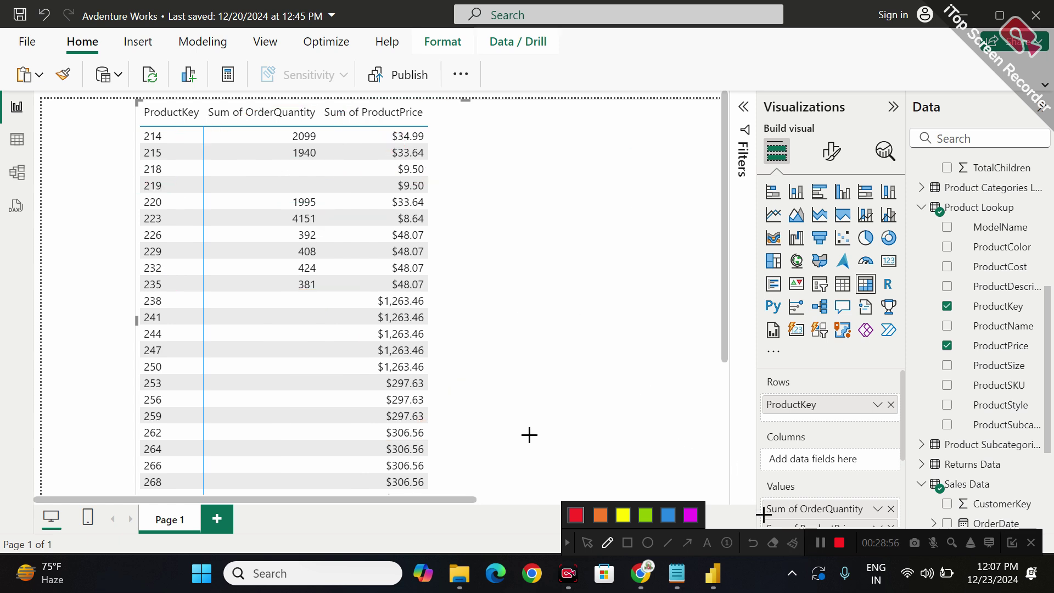
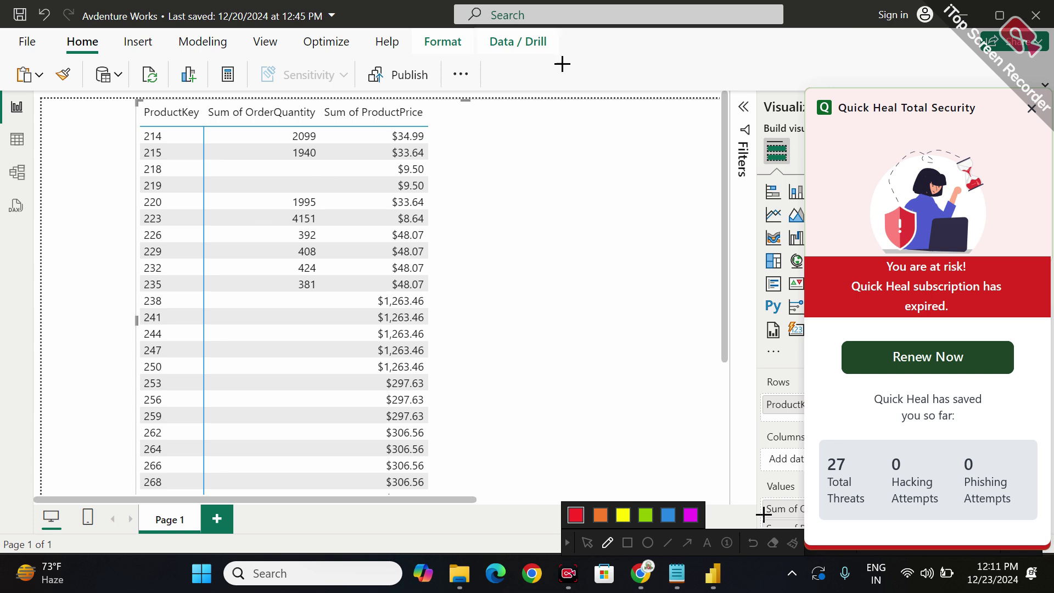
# Create an active one-to-many, single-direction relationship from Customer Lookup's CustomerKey to Sales Data's CustomerKey in the model diagram.
pyautogui.click(1032, 109)
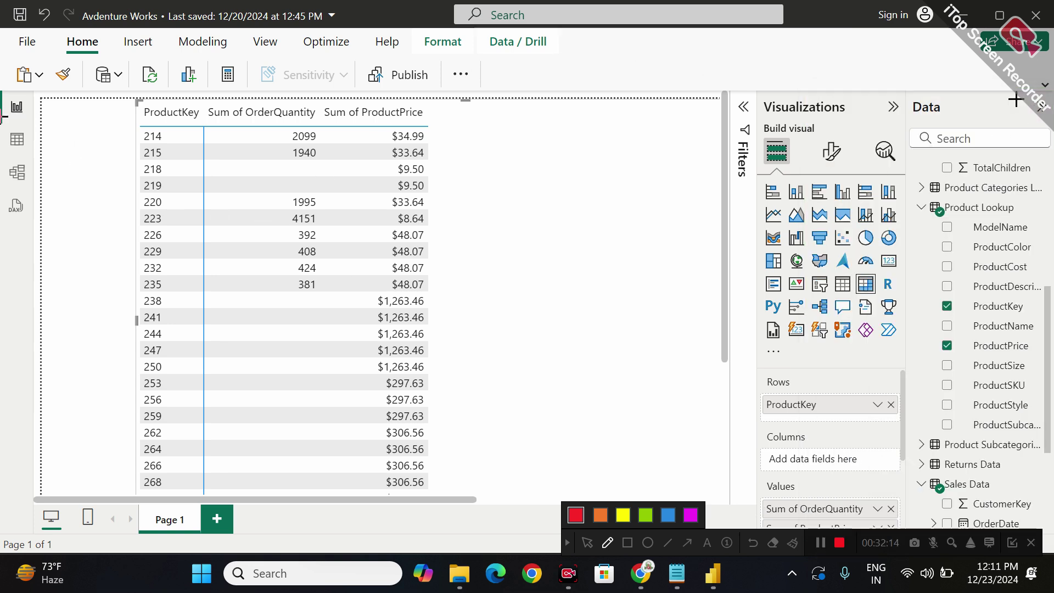
pyautogui.click(587, 542)
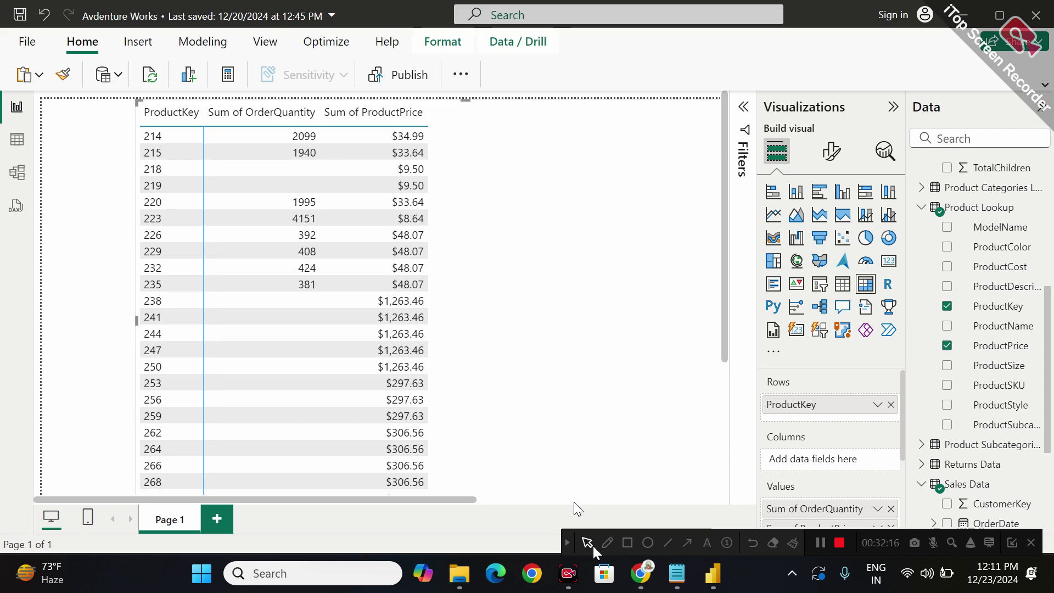
pyautogui.click(17, 172)
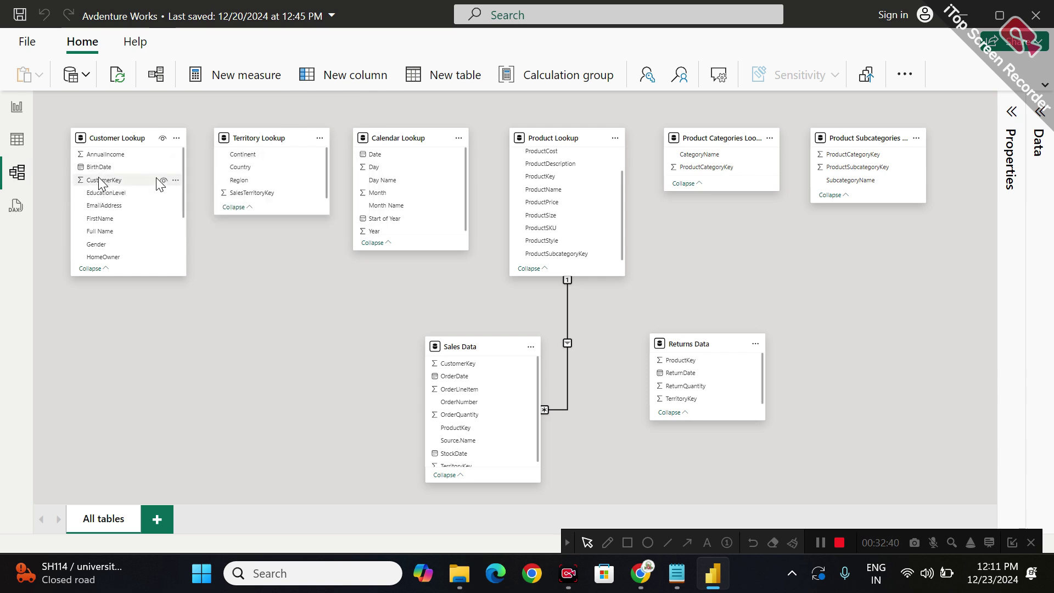
pyautogui.moveTo(97, 177); pyautogui.dragTo(459, 362)
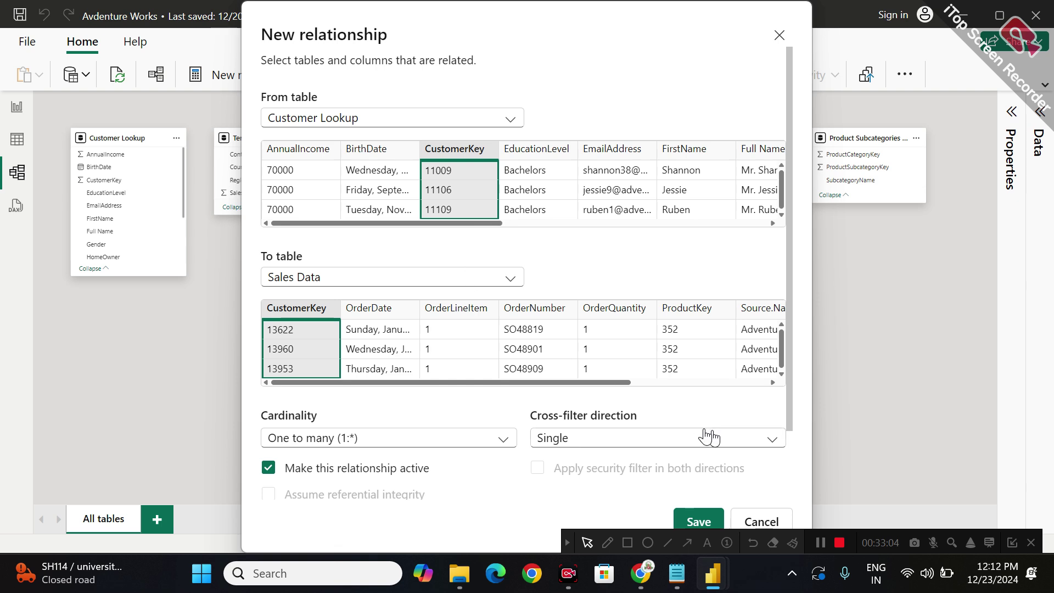
pyautogui.scroll(-3, 713, 439)
pyautogui.click(704, 516)
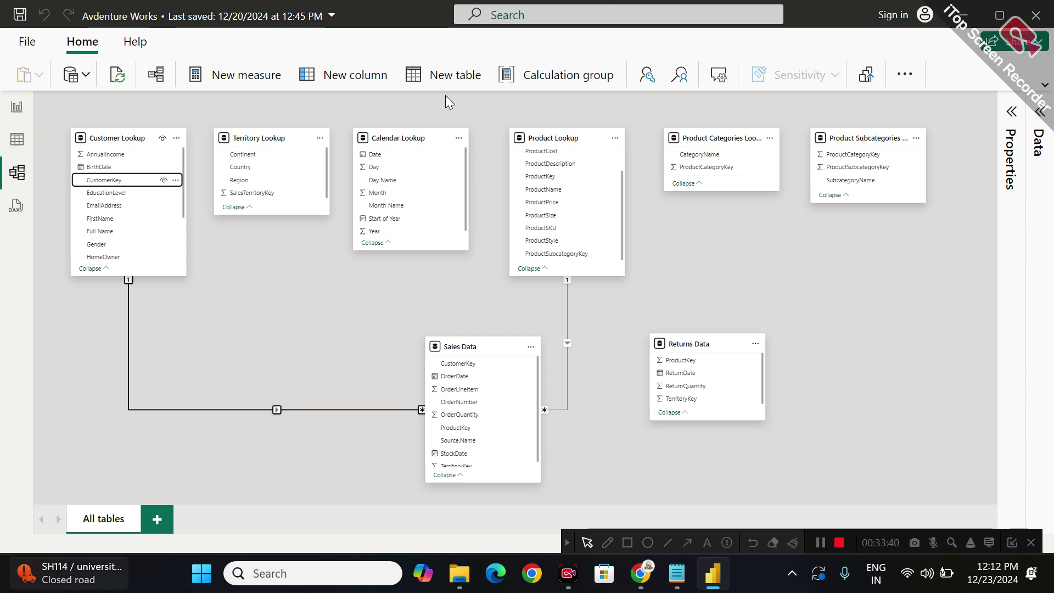
# Open the Customer Lookup query in the Power Query Editor and examine the distribution and quality of its CustomerKey column.
pyautogui.moveTo(66, 573)
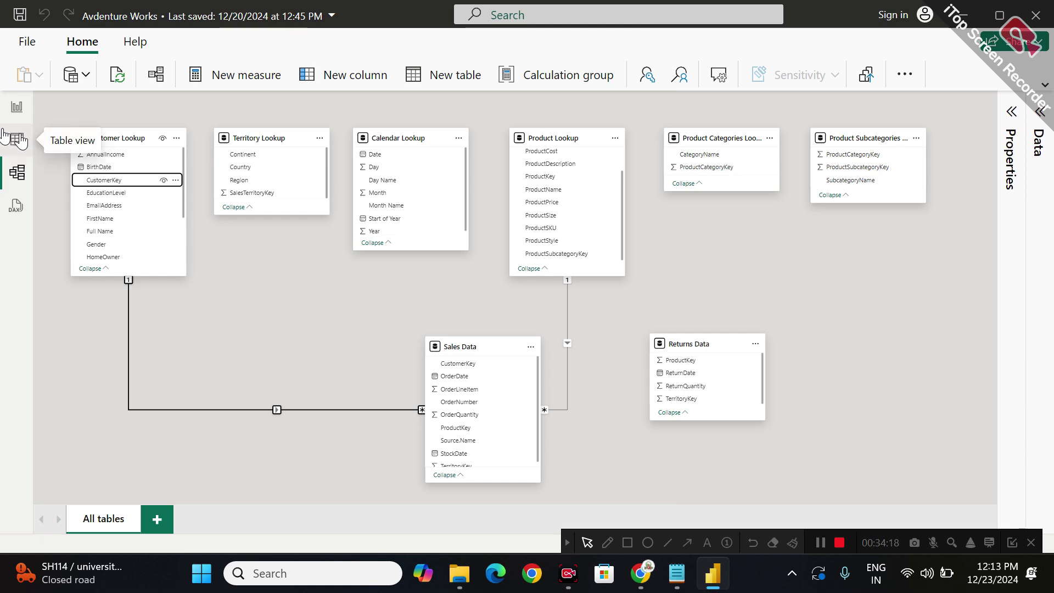
pyautogui.click(17, 139)
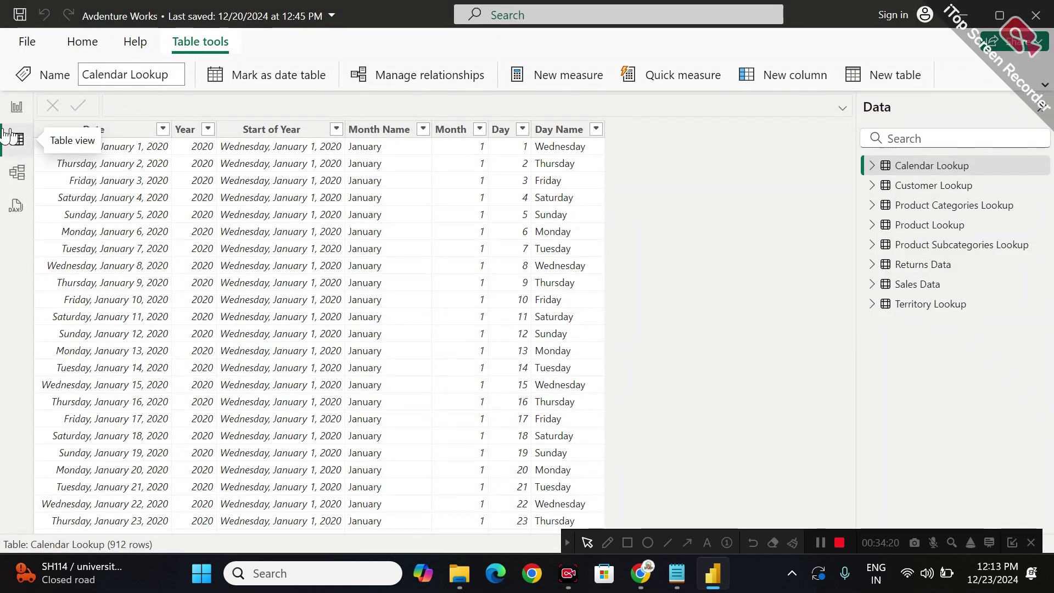
pyautogui.click(8, 104)
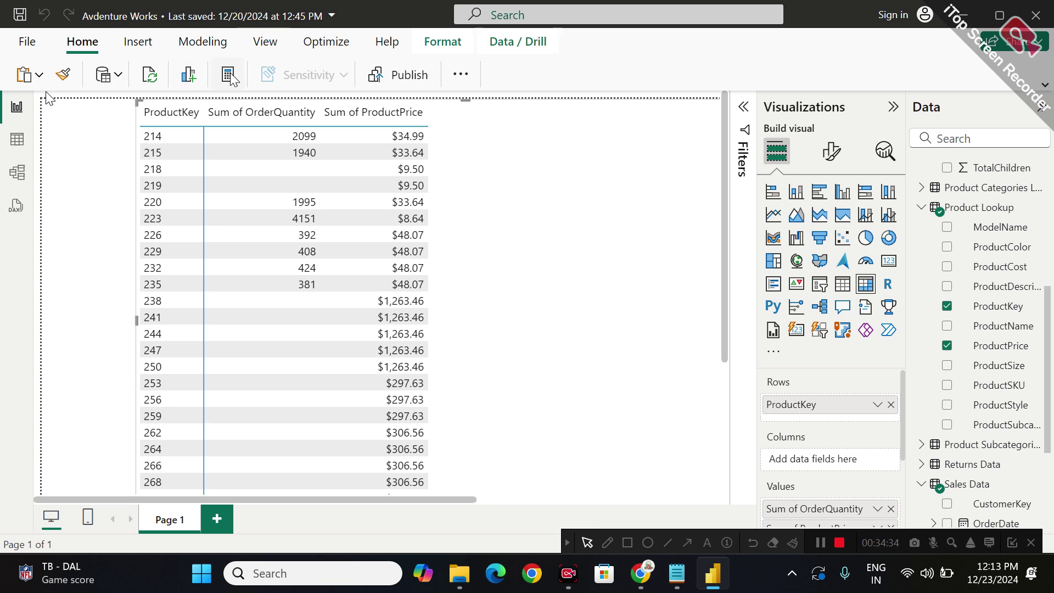
pyautogui.click(460, 74)
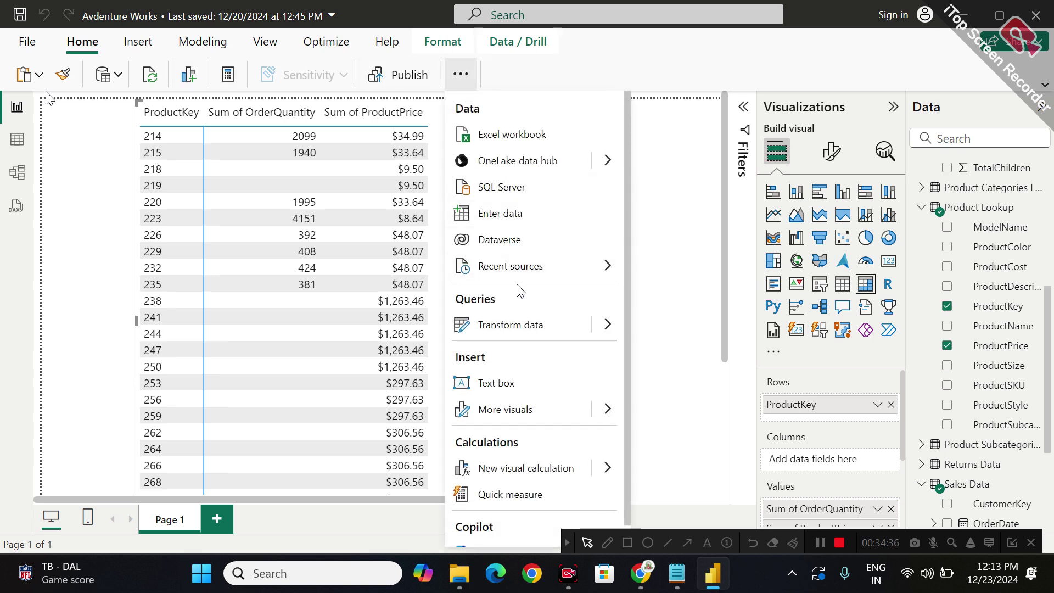
pyautogui.click(515, 324)
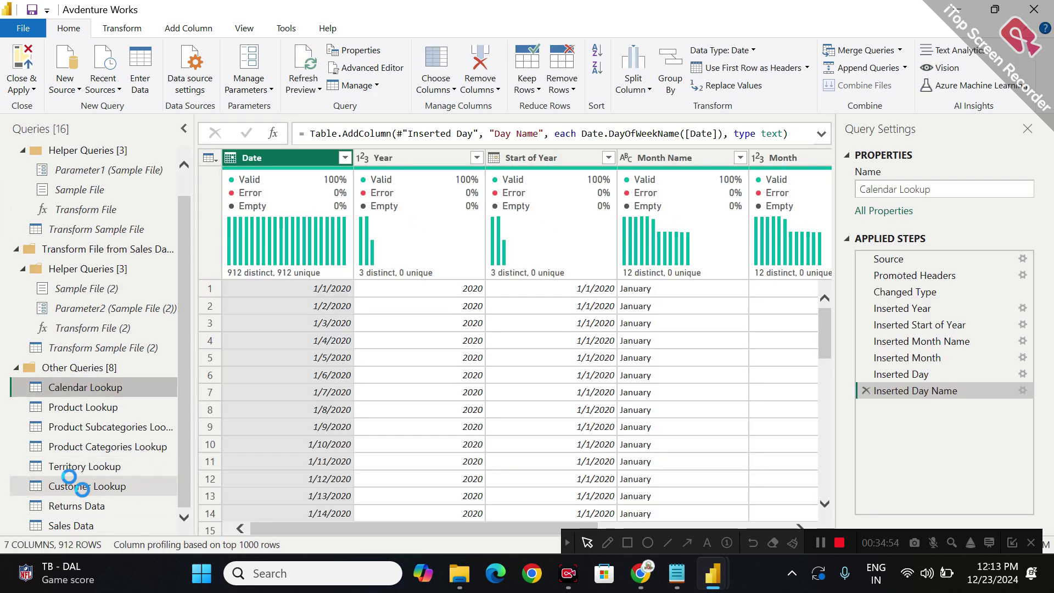
pyautogui.click(83, 488)
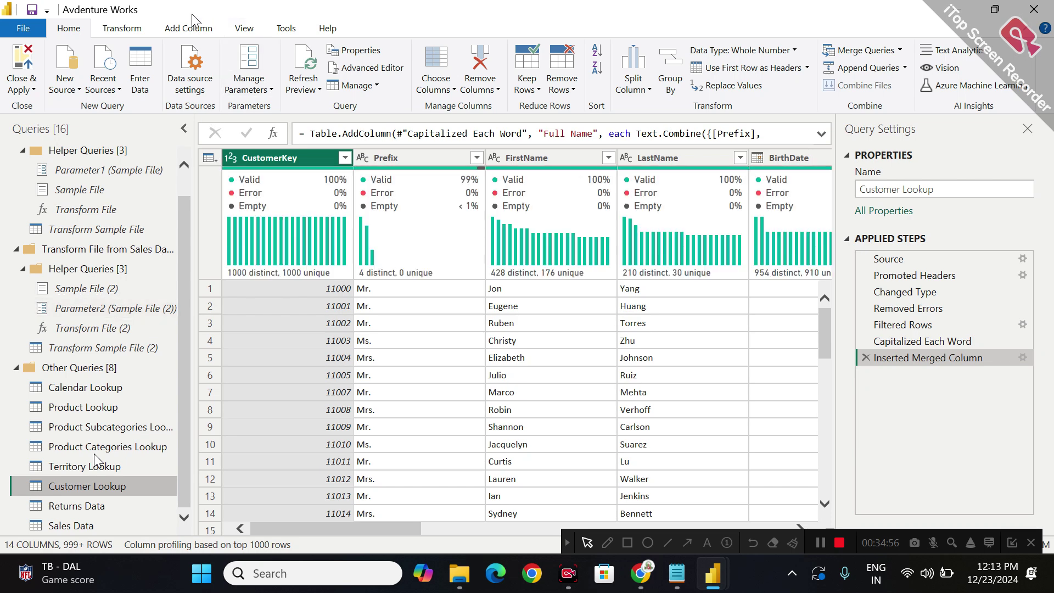
pyautogui.click(254, 28)
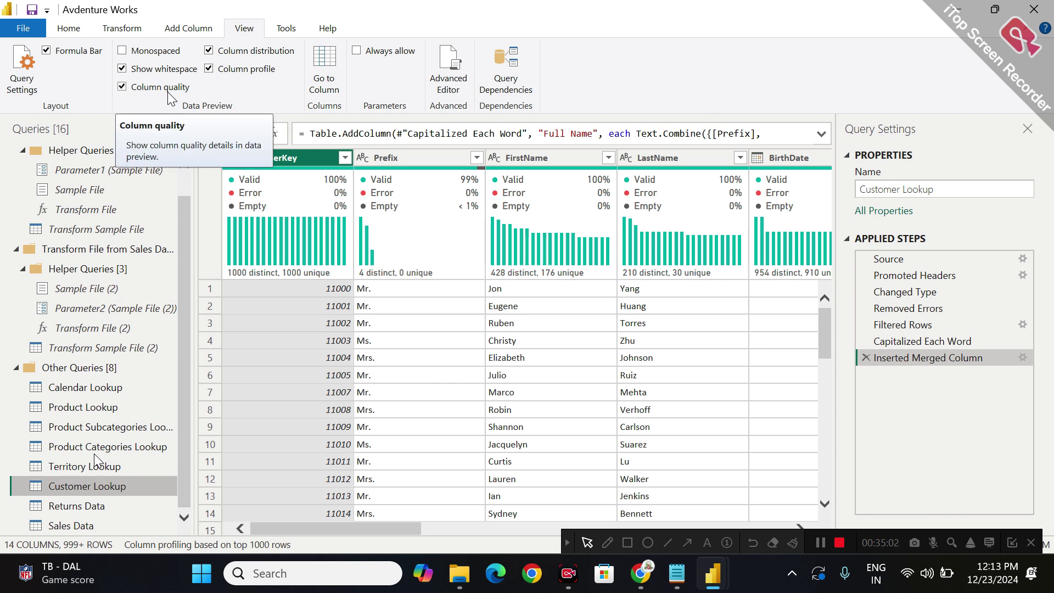
pyautogui.moveTo(283, 227)
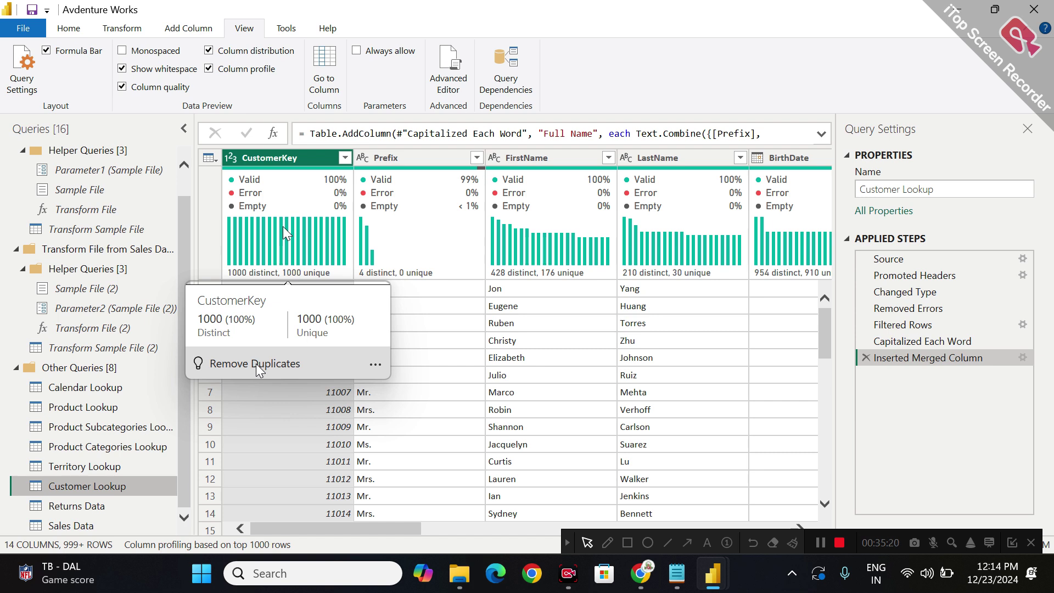
pyautogui.moveTo(327, 193)
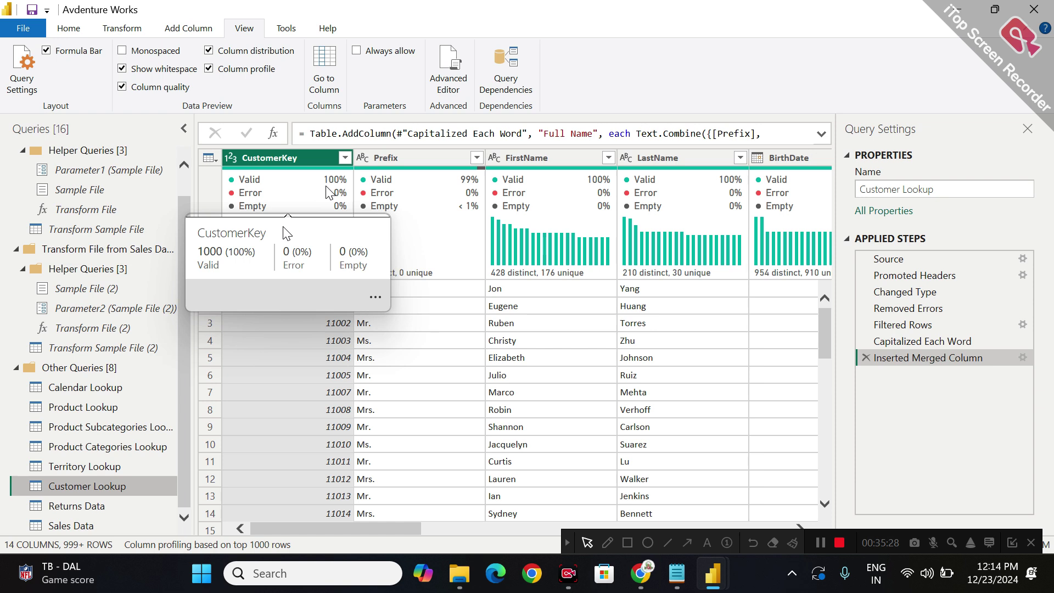
pyautogui.moveTo(239, 239)
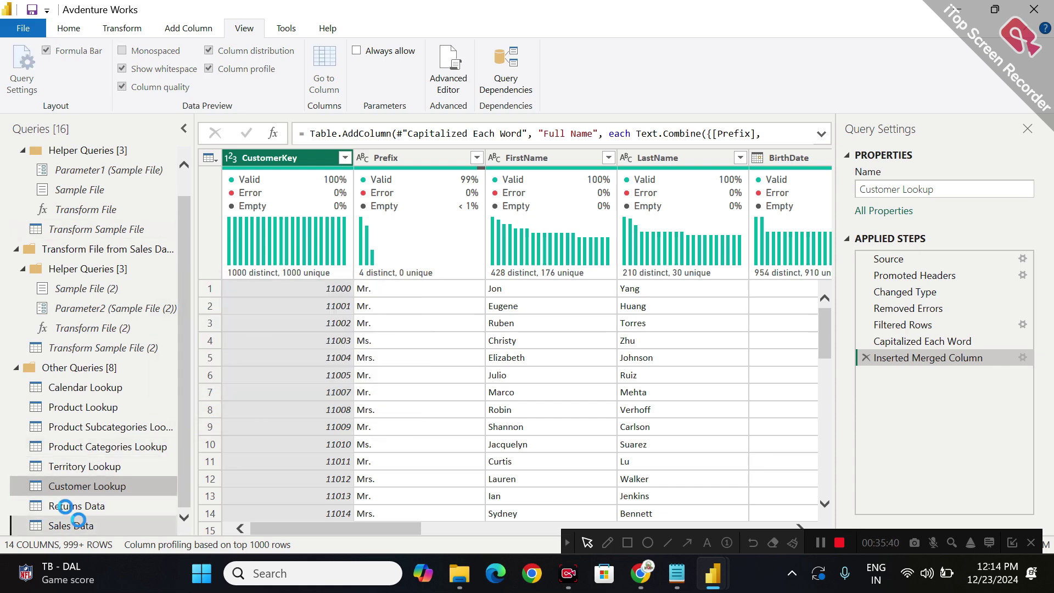
# Examine the distinct and unique value profile of the CustomerKey column in the Sales Data query.
pyautogui.click(80, 524)
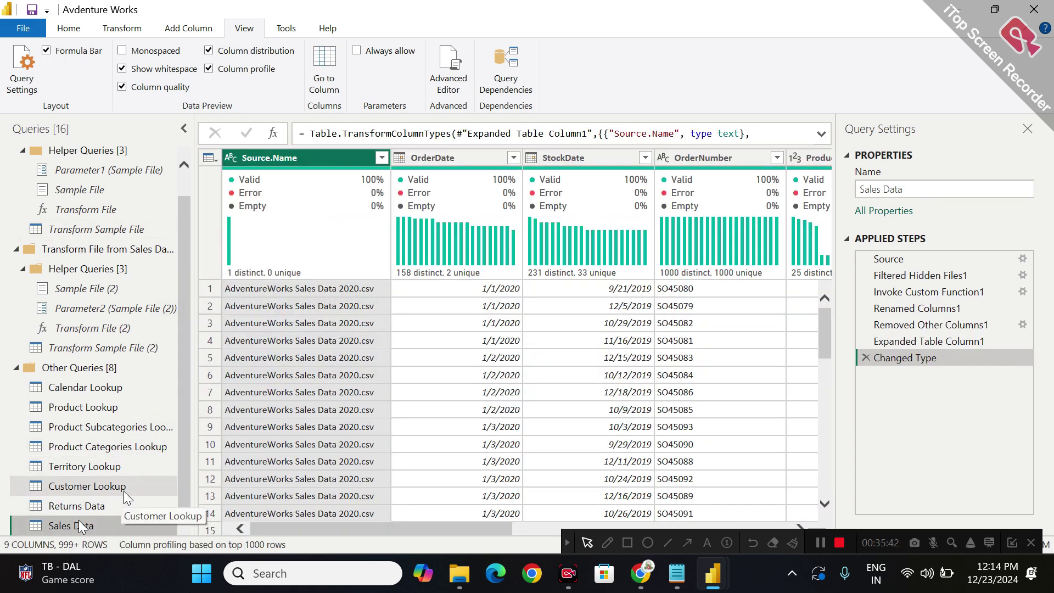
pyautogui.moveTo(417, 525); pyautogui.dragTo(594, 513)
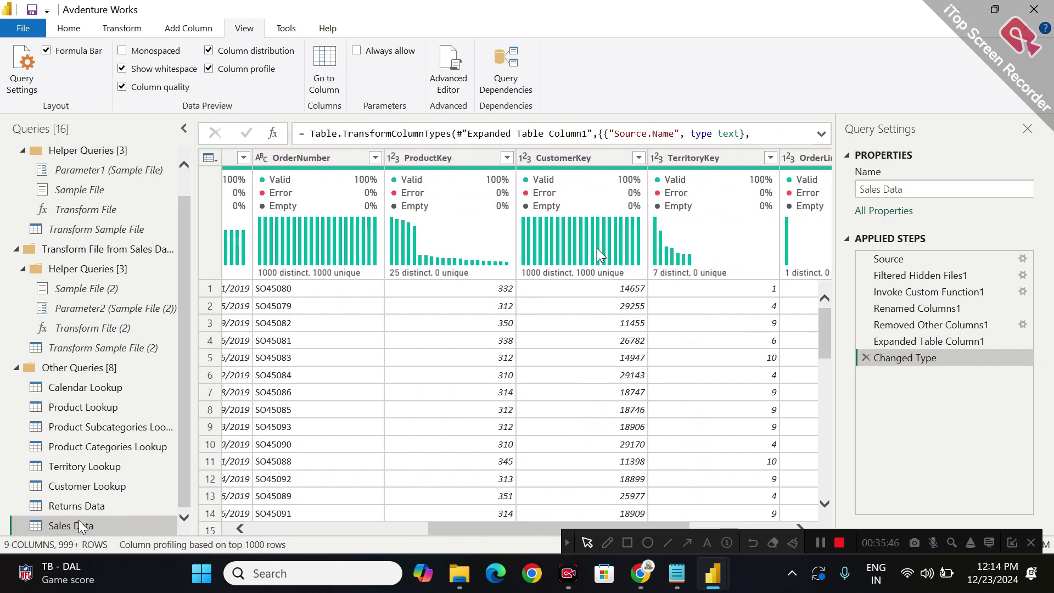
pyautogui.moveTo(540, 271)
pyautogui.moveTo(511, 286)
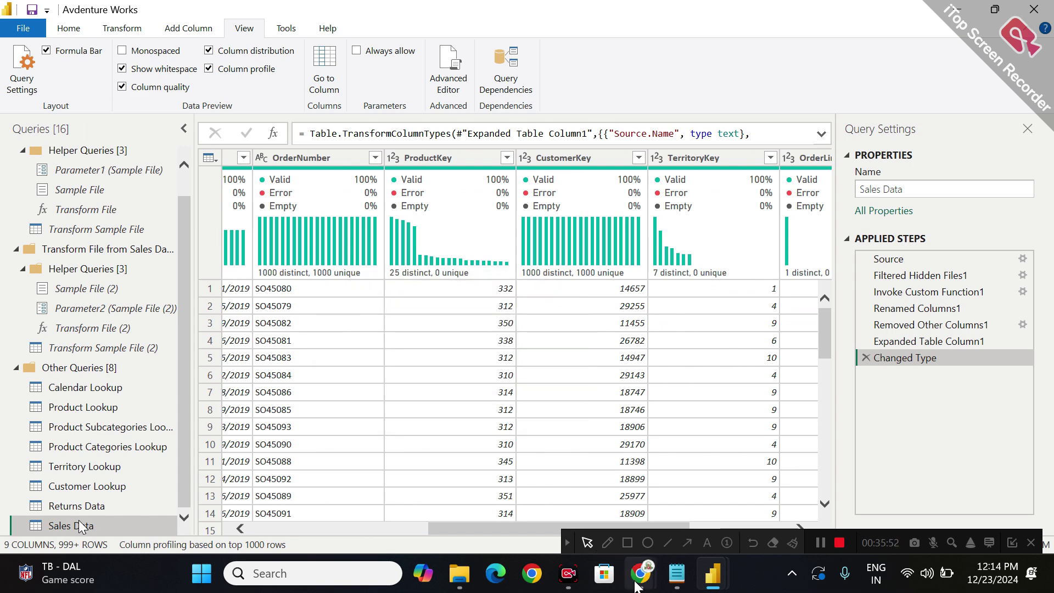
# Switch to Google Meet to admit the waiting participant, and return to the Power Query Editor.
pyautogui.moveTo(640, 574)
pyautogui.click(589, 488)
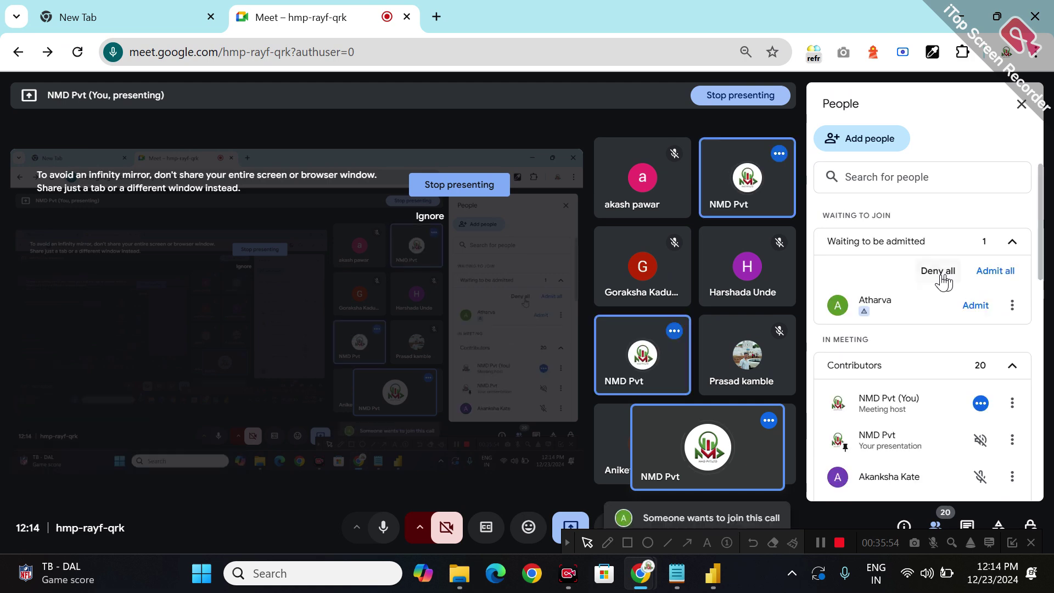
pyautogui.click(1009, 277)
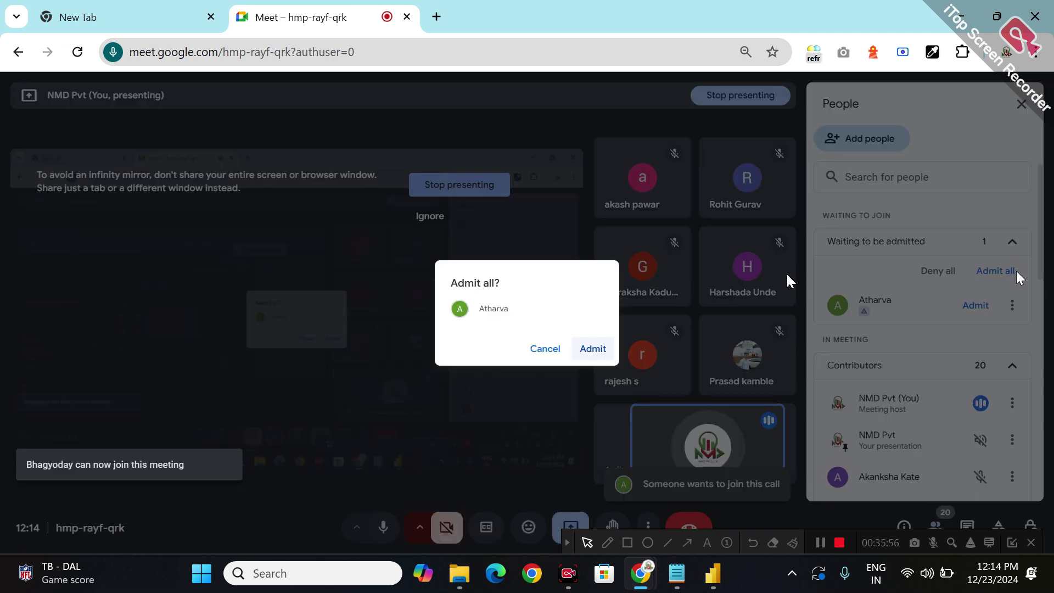
pyautogui.click(593, 349)
pyautogui.moveTo(713, 573)
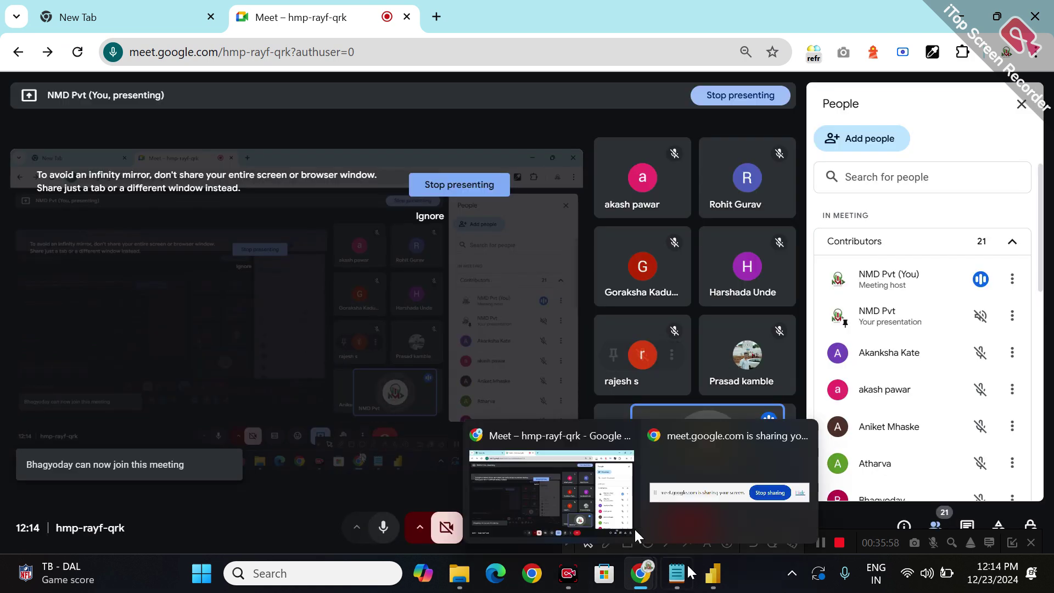
pyautogui.click(802, 494)
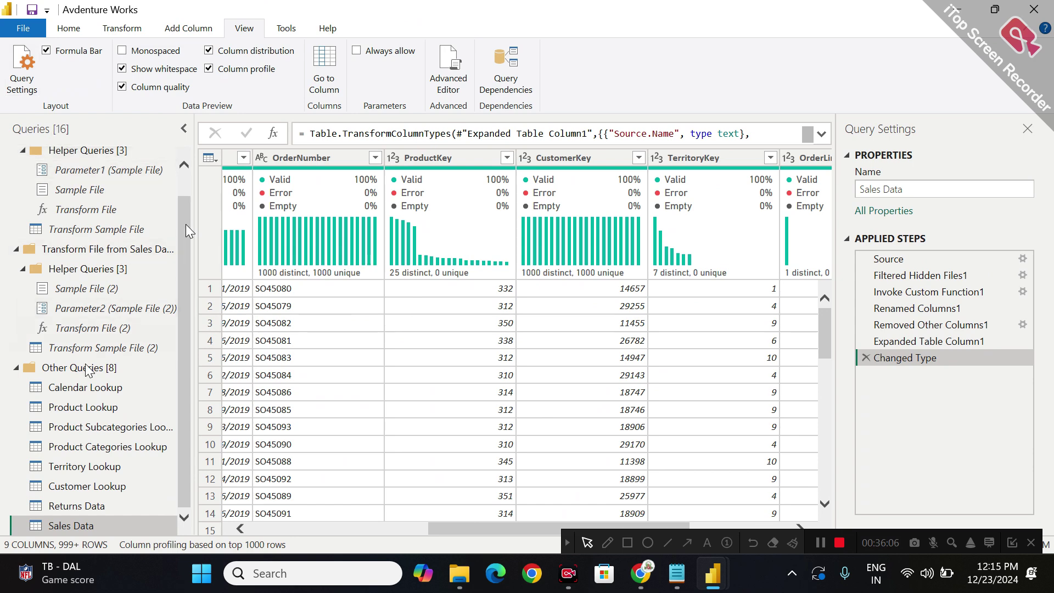
# View the Calendar Lookup query and leave the Power Query Editor with Close & Apply.
pyautogui.click(84, 387)
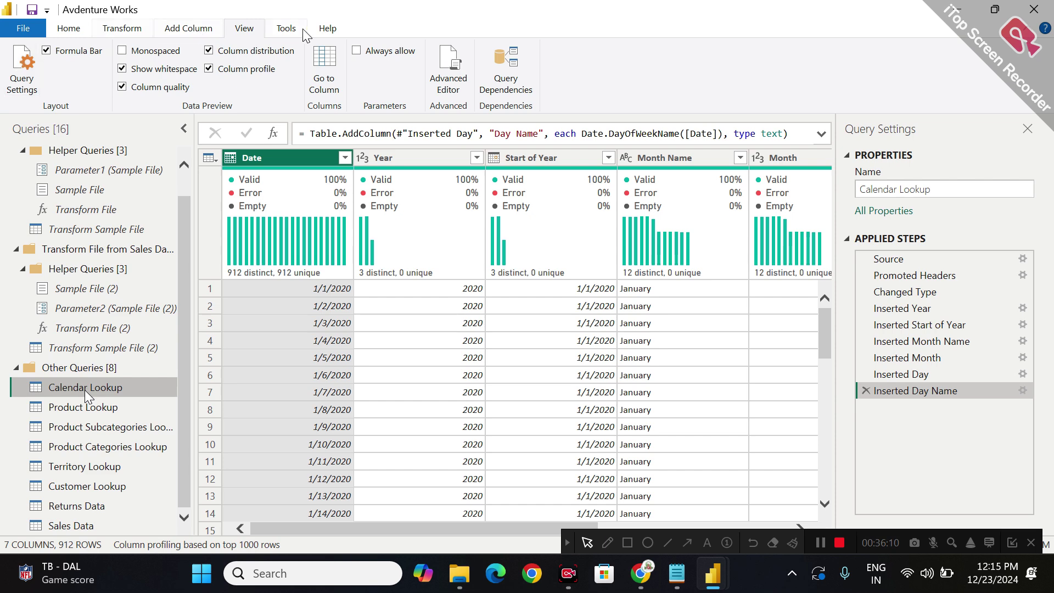
pyautogui.click(76, 33)
pyautogui.click(34, 67)
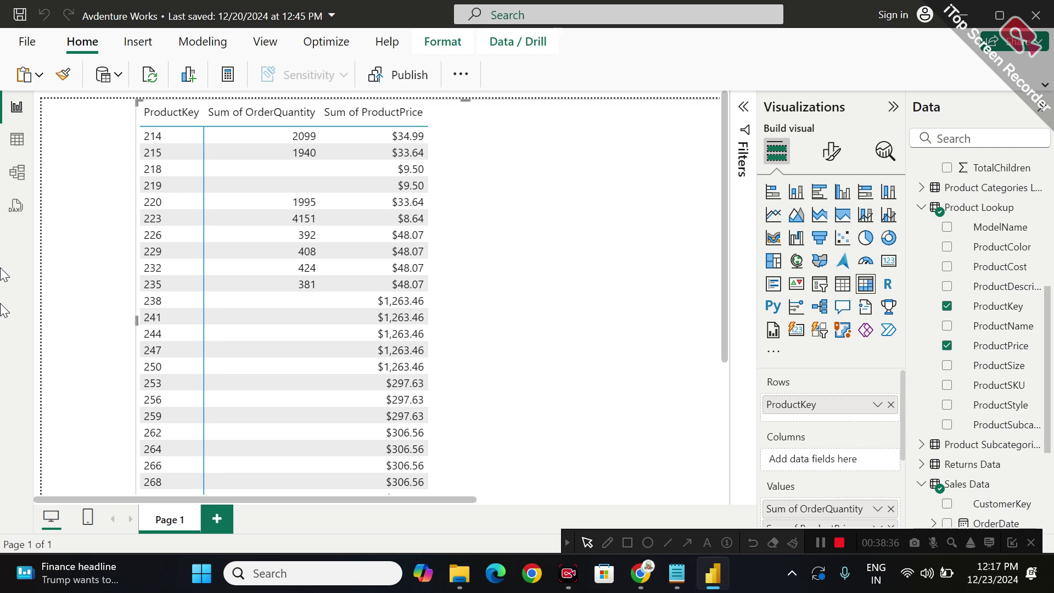
# Switch to Google Meet to check the participant list, and return to the Power BI report.
pyautogui.moveTo(639, 583)
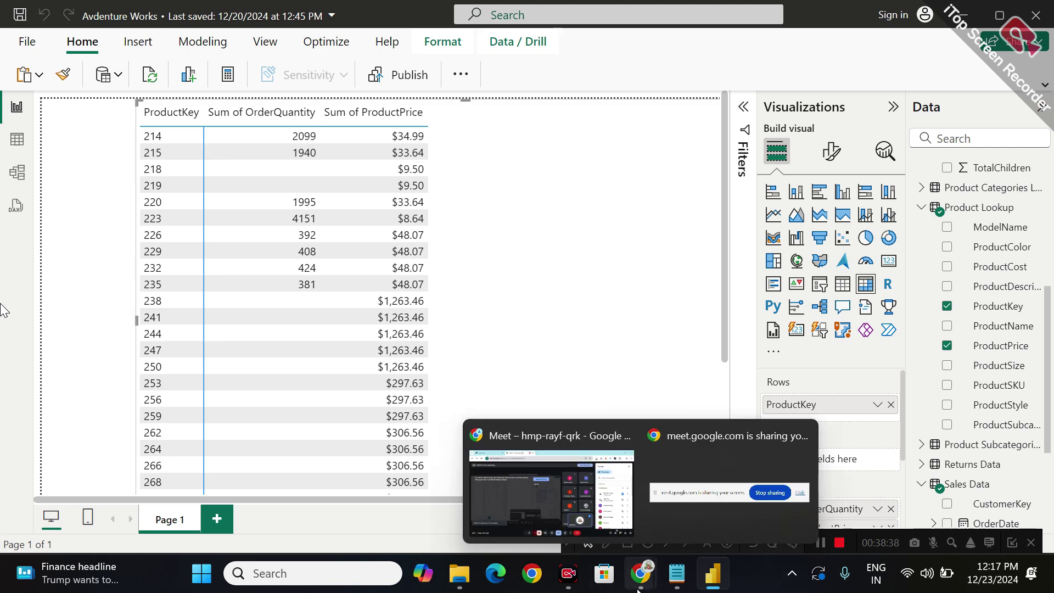
pyautogui.moveTo(585, 501)
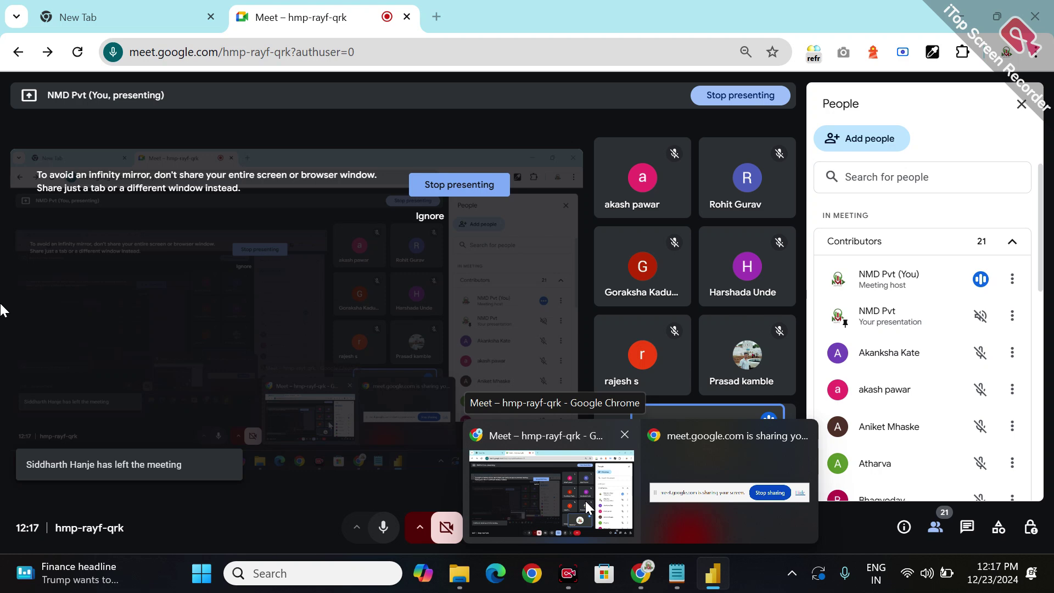
pyautogui.click(585, 500)
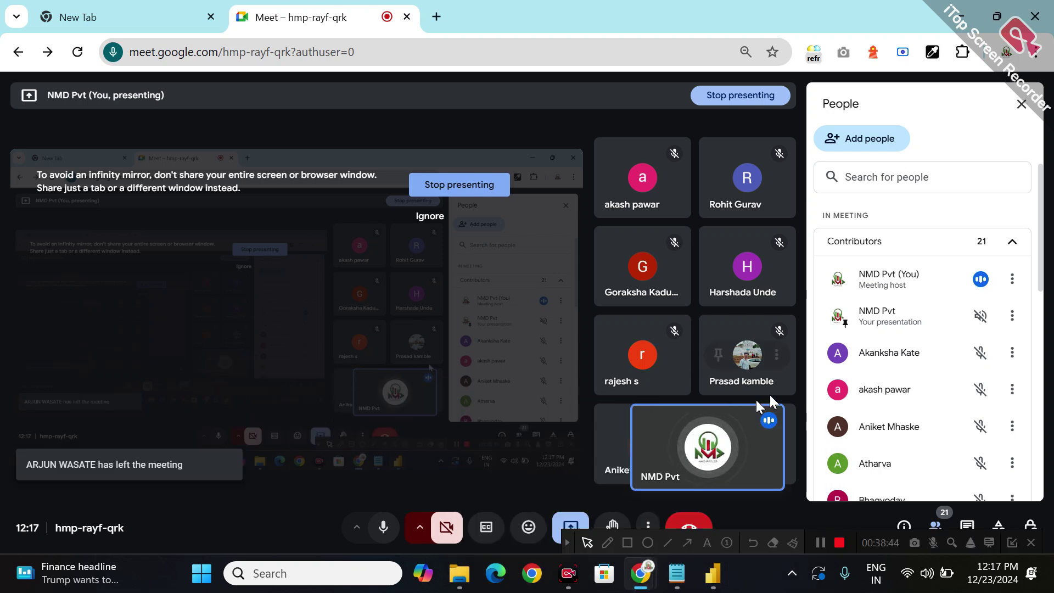
pyautogui.scroll(-5, 862, 406)
pyautogui.scroll(5, 865, 407)
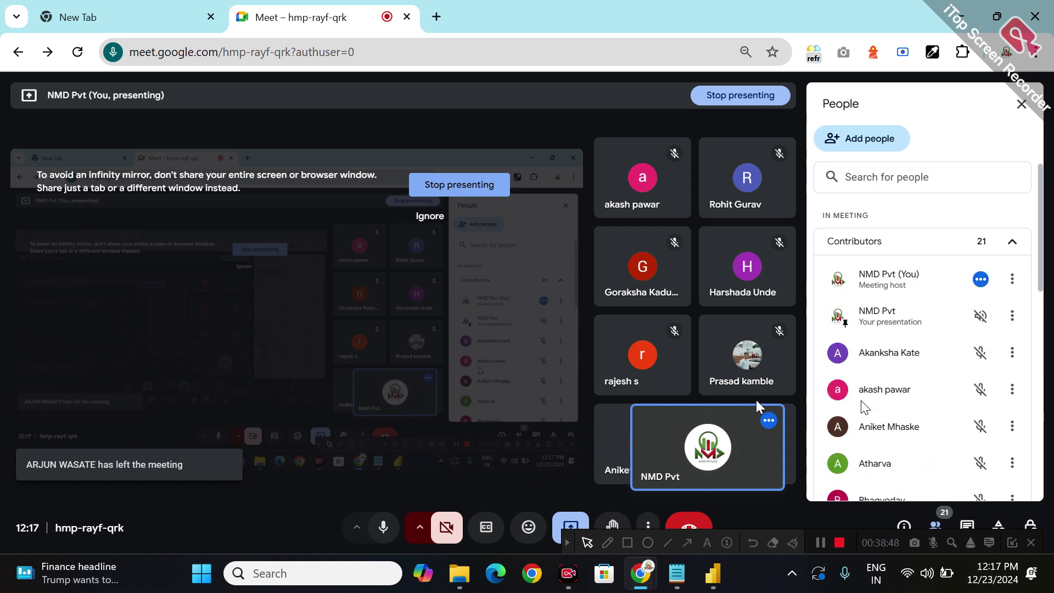
pyautogui.moveTo(712, 583)
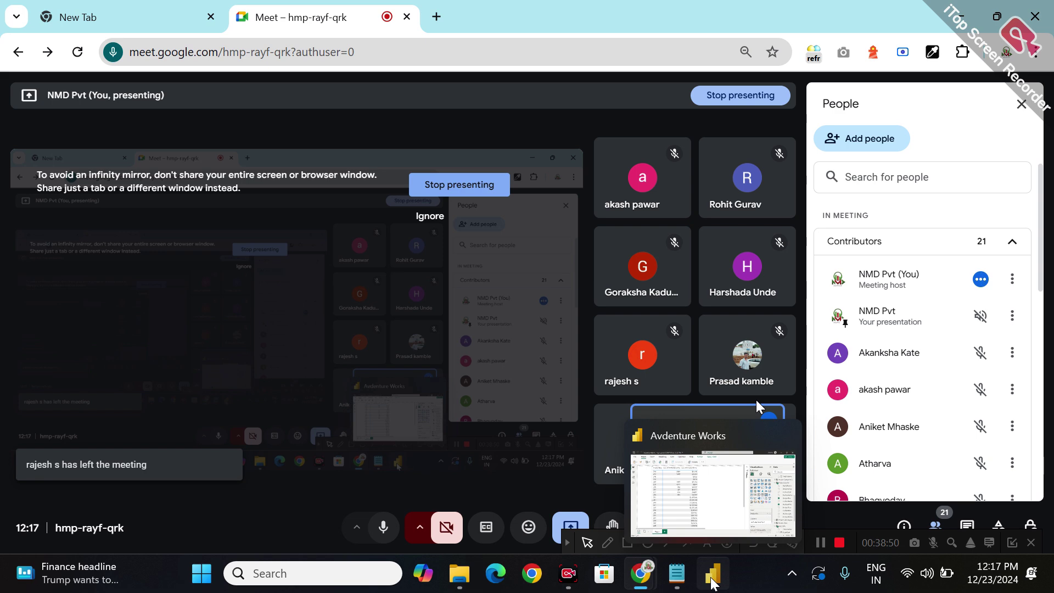
pyautogui.click(709, 483)
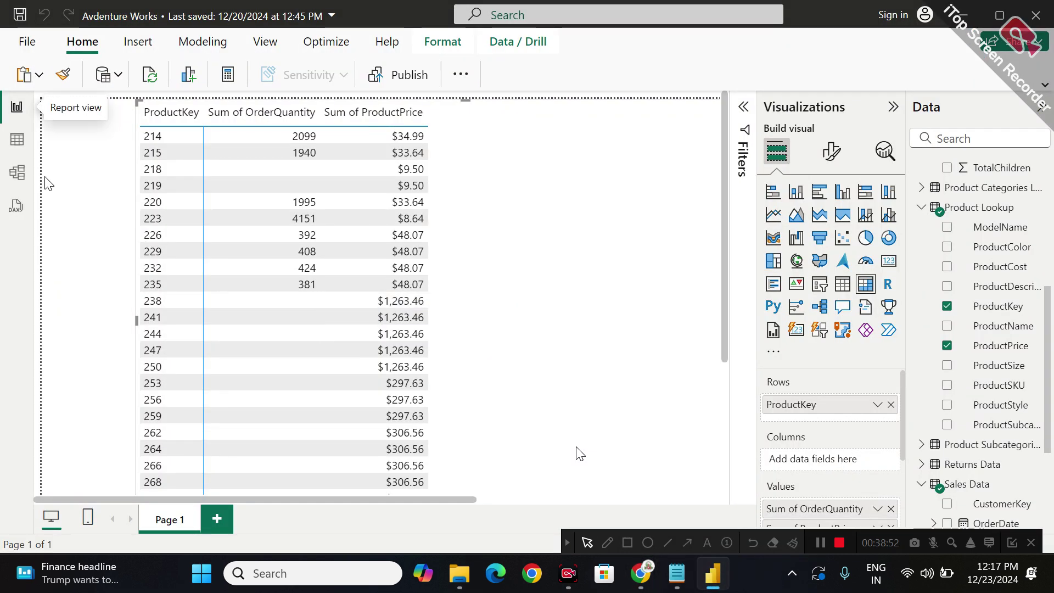
# In the model view, relate Territory Lookup's SalesTerritoryKey to Sales Data's TerritoryKey as an active one-to-many relationship with single cross-filter direction.
pyautogui.click(16, 173)
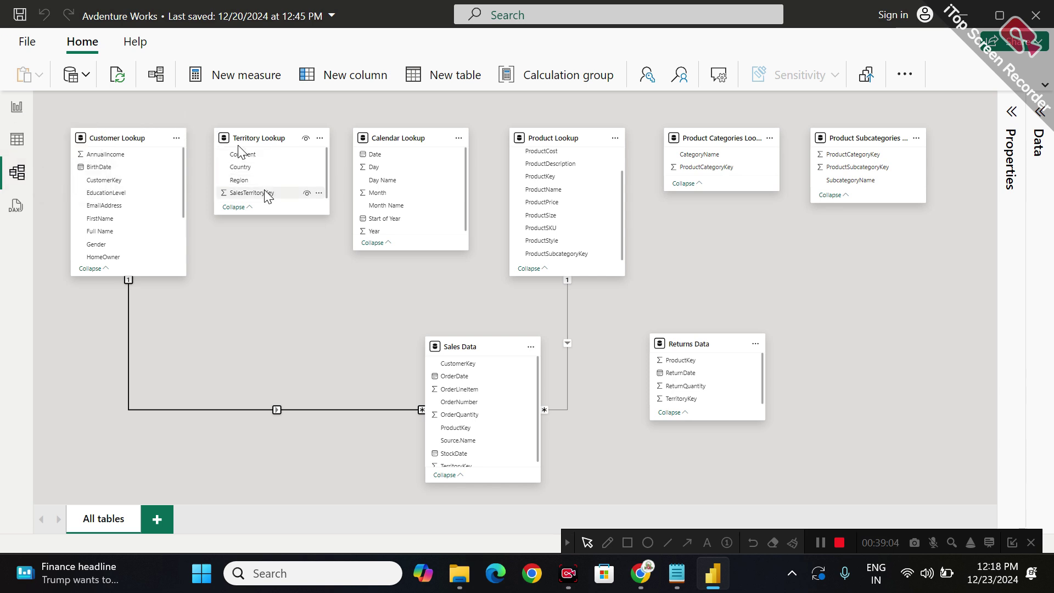
pyautogui.scroll(-1, 505, 433)
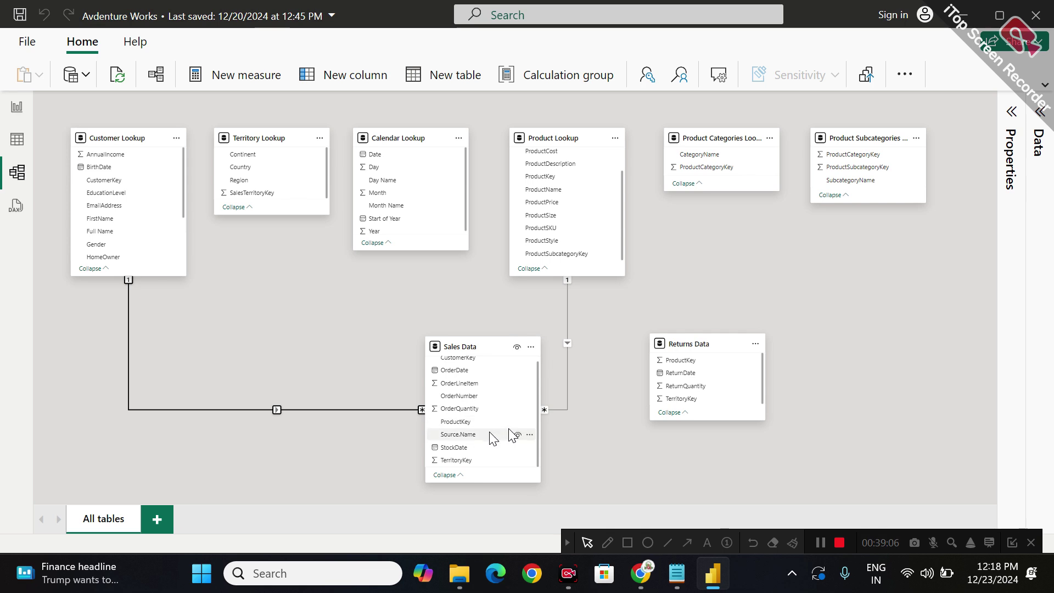
pyautogui.moveTo(240, 193); pyautogui.dragTo(475, 462)
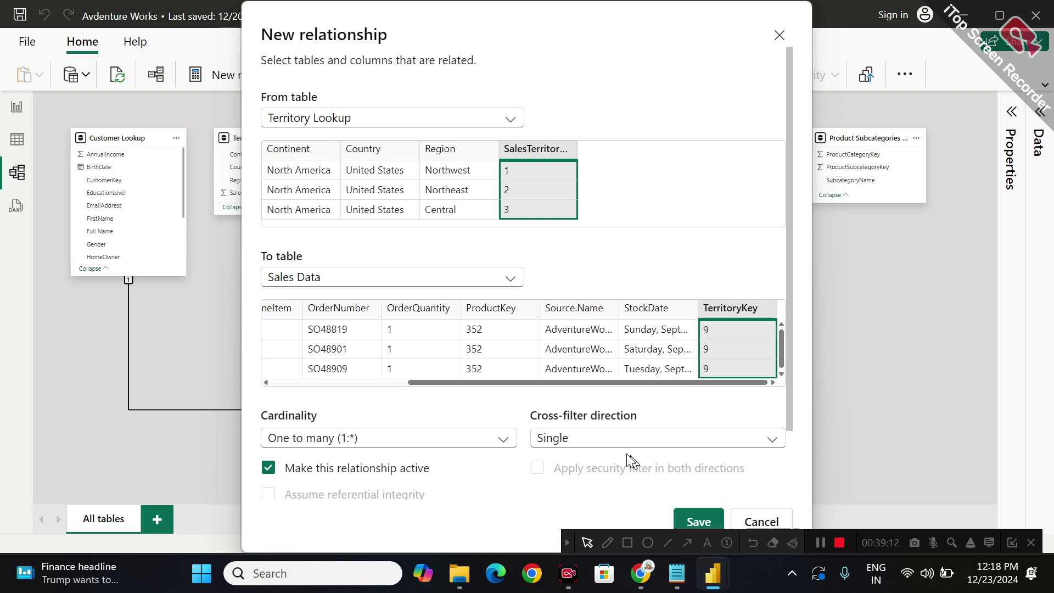
pyautogui.click(696, 519)
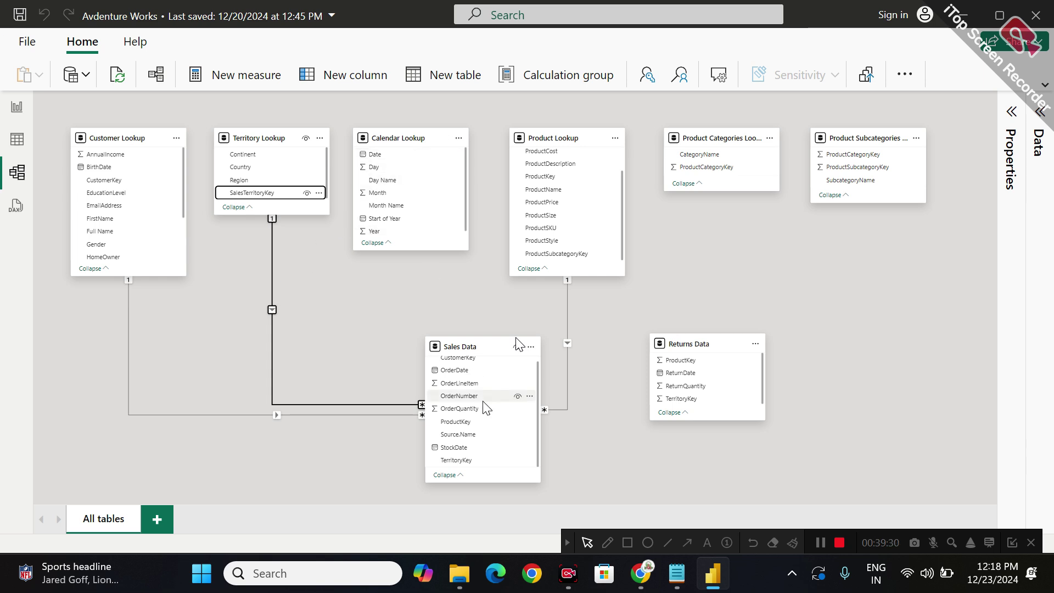
# Relate Calendar Lookup's Date to Sales Data's OrderDate as an active one-to-many relationship with single cross-filter direction.
pyautogui.scroll(1, 483, 379)
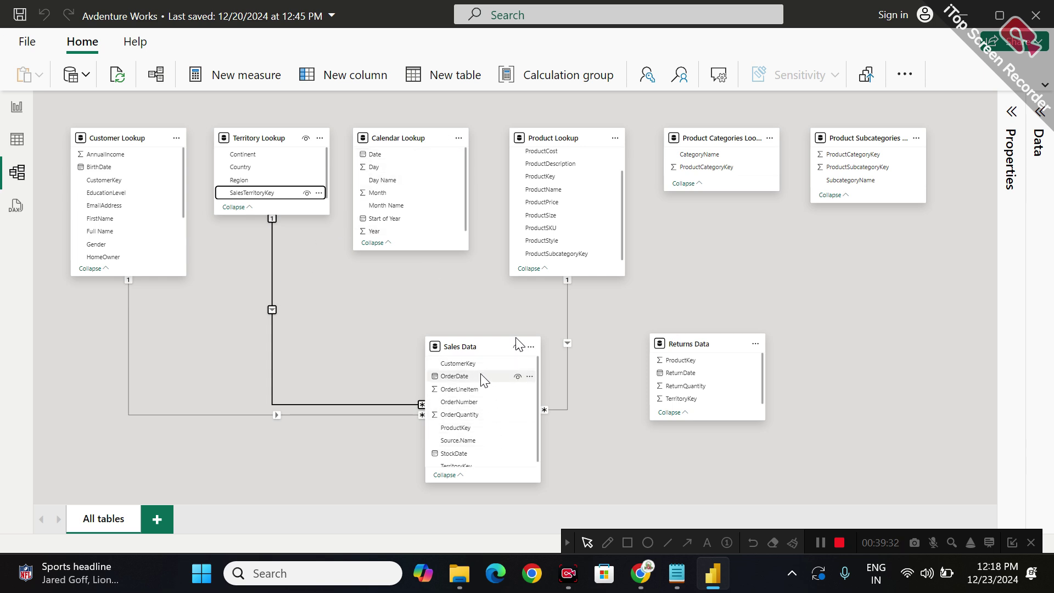
pyautogui.scroll(-1, 467, 406)
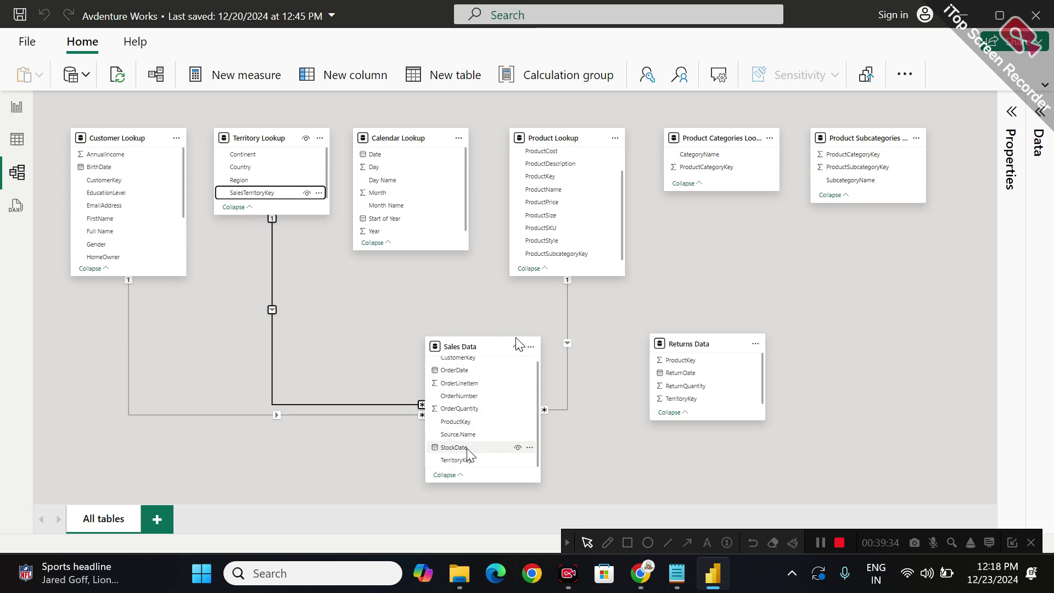
pyautogui.scroll(1, 467, 449)
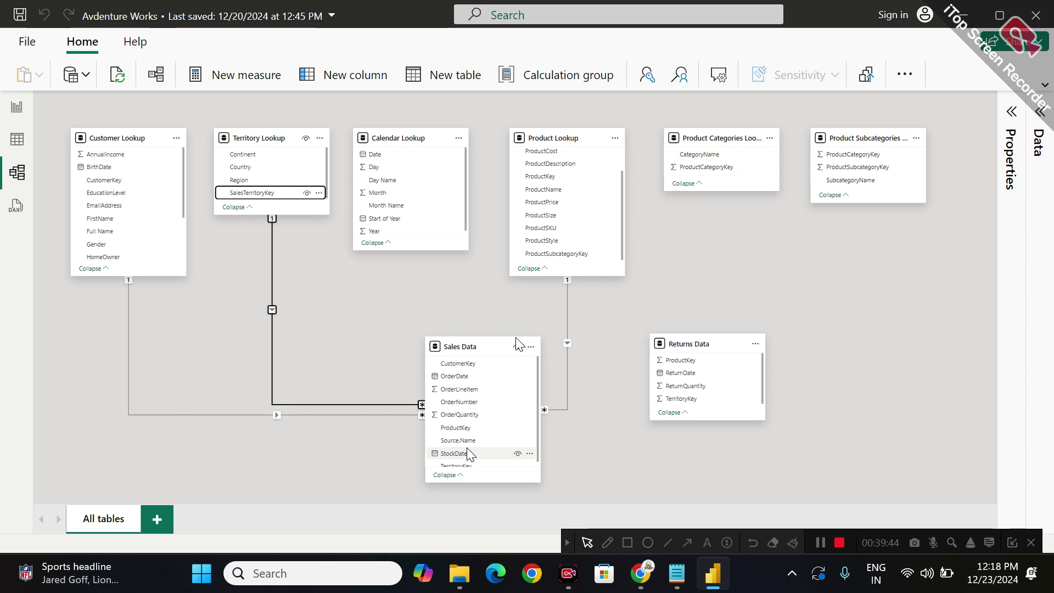
pyautogui.moveTo(375, 155); pyautogui.dragTo(460, 374)
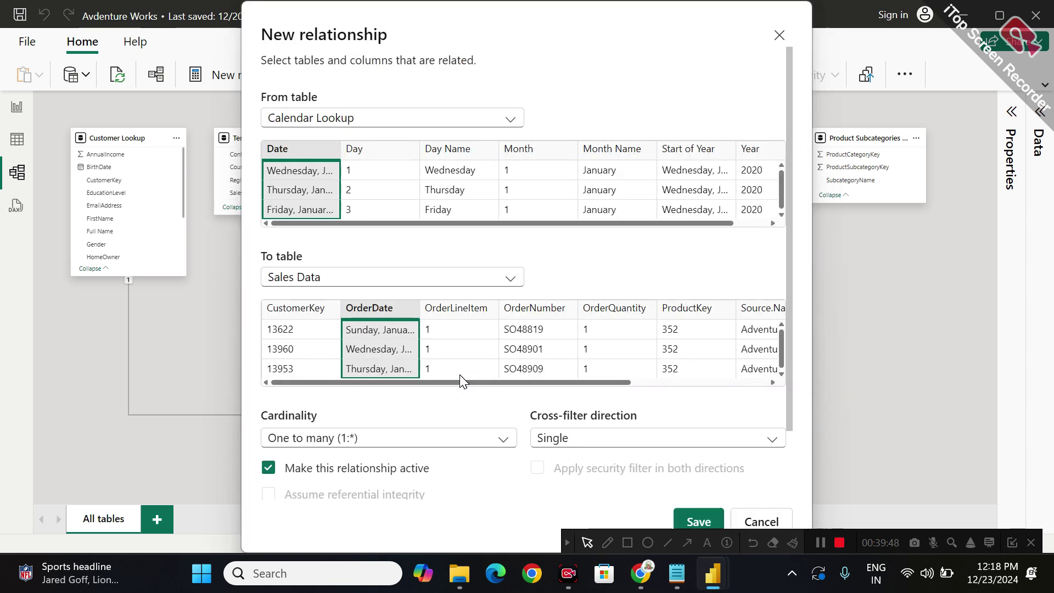
pyautogui.click(695, 520)
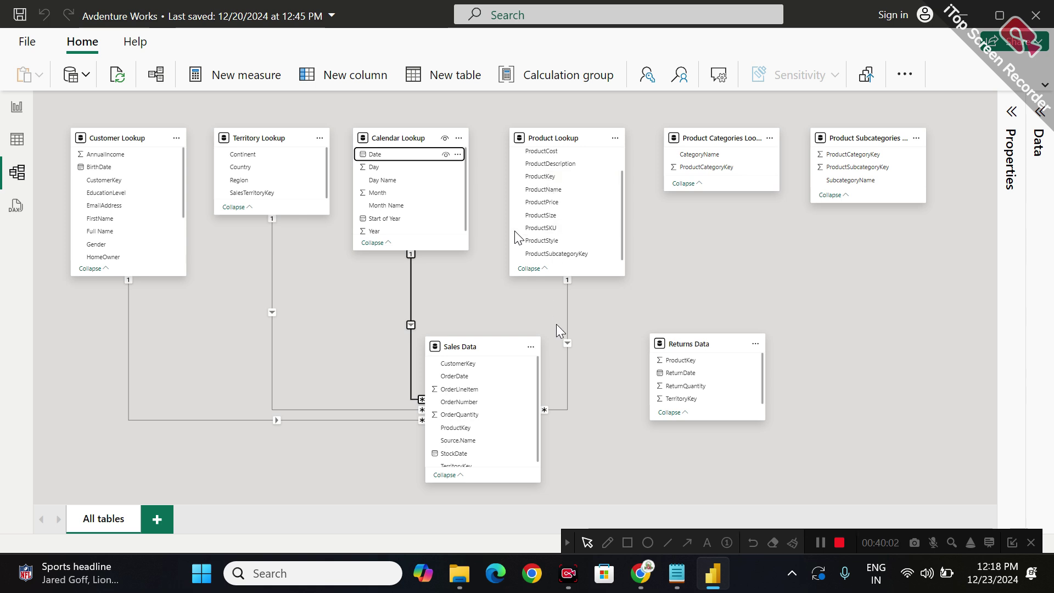
# Through Manage relationships, create an active many-to-one relationship from Product Lookup to Product Subcategories Lookup on ProductSubcategoryKey, with single cross-filter direction.
pyautogui.scroll(2, 560, 263)
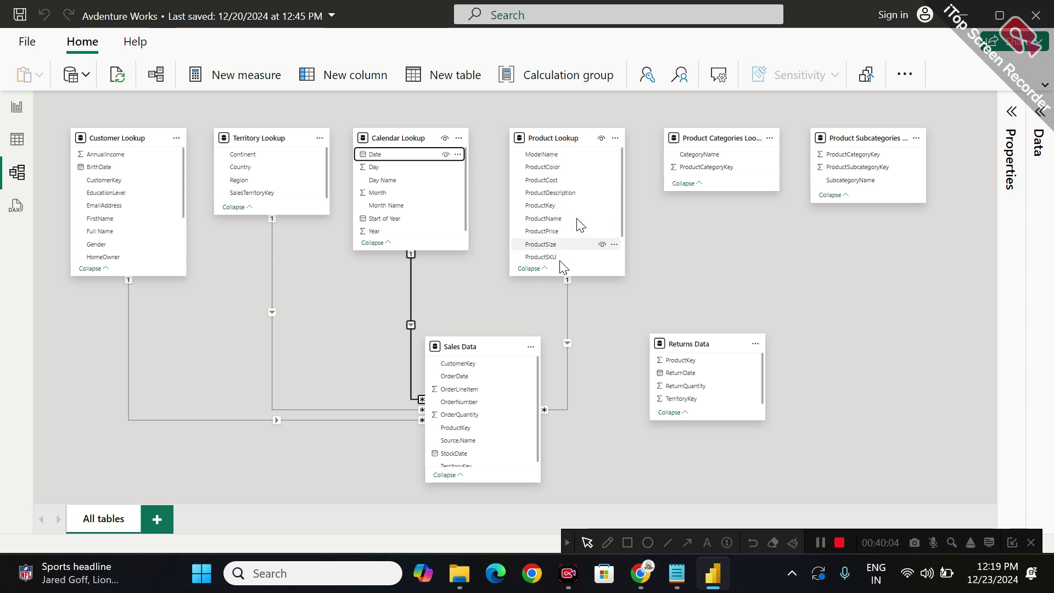
pyautogui.scroll(-2, 574, 222)
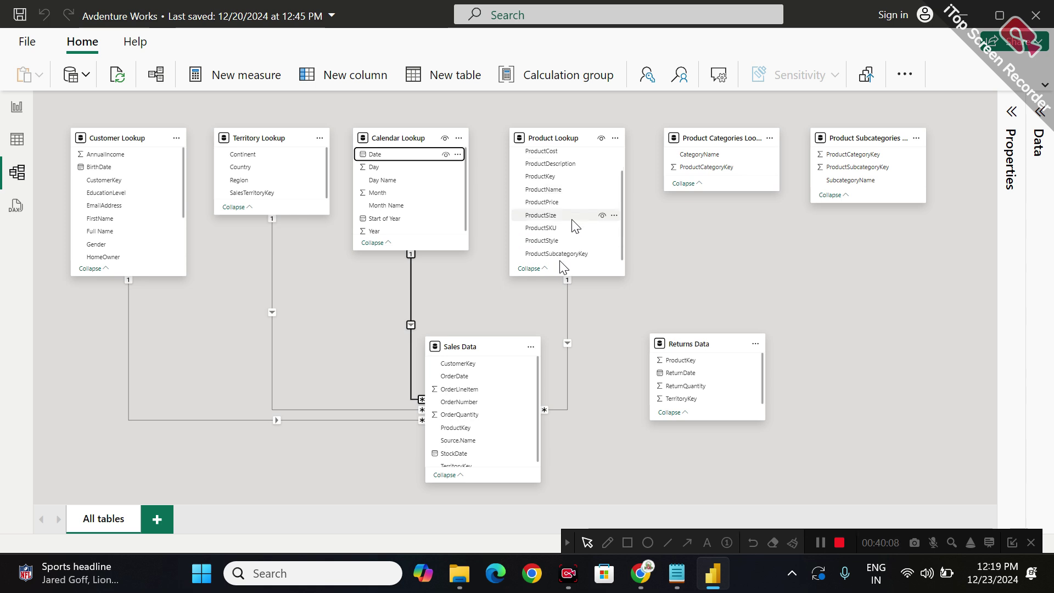
pyautogui.scroll(2, 574, 222)
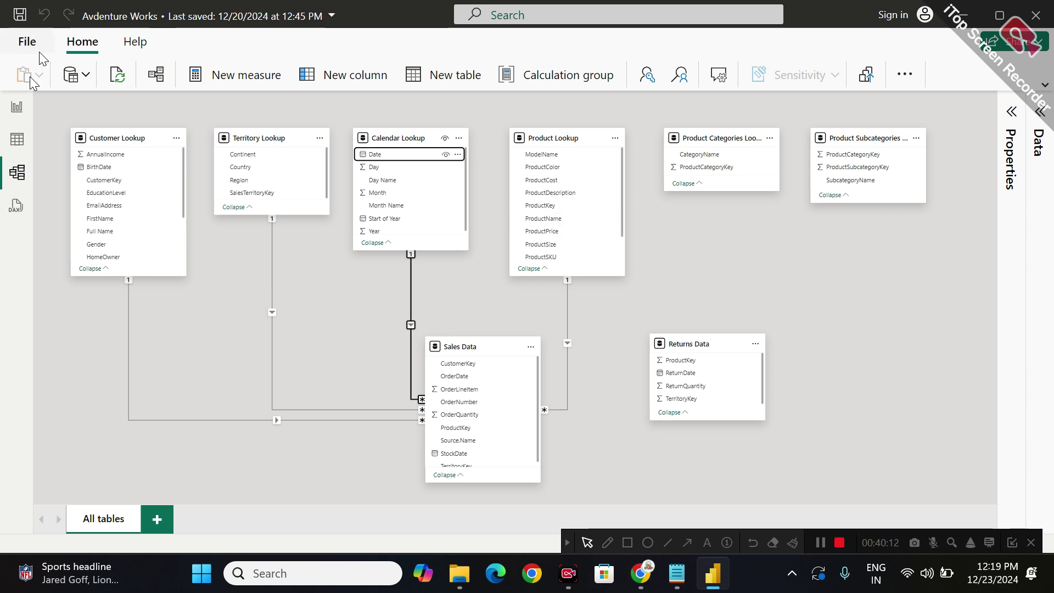
pyautogui.click(157, 81)
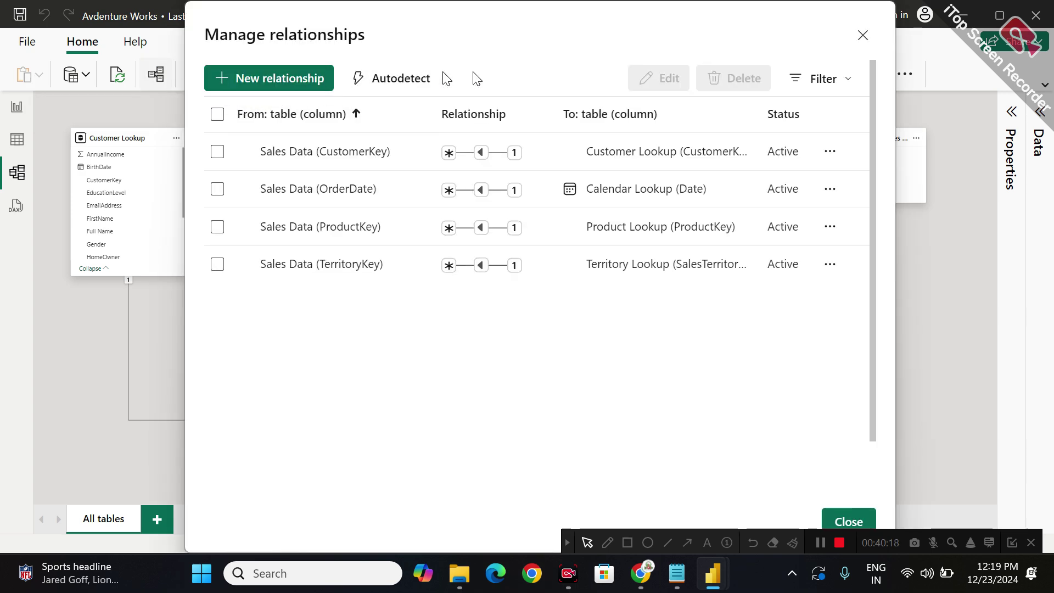
pyautogui.click(271, 77)
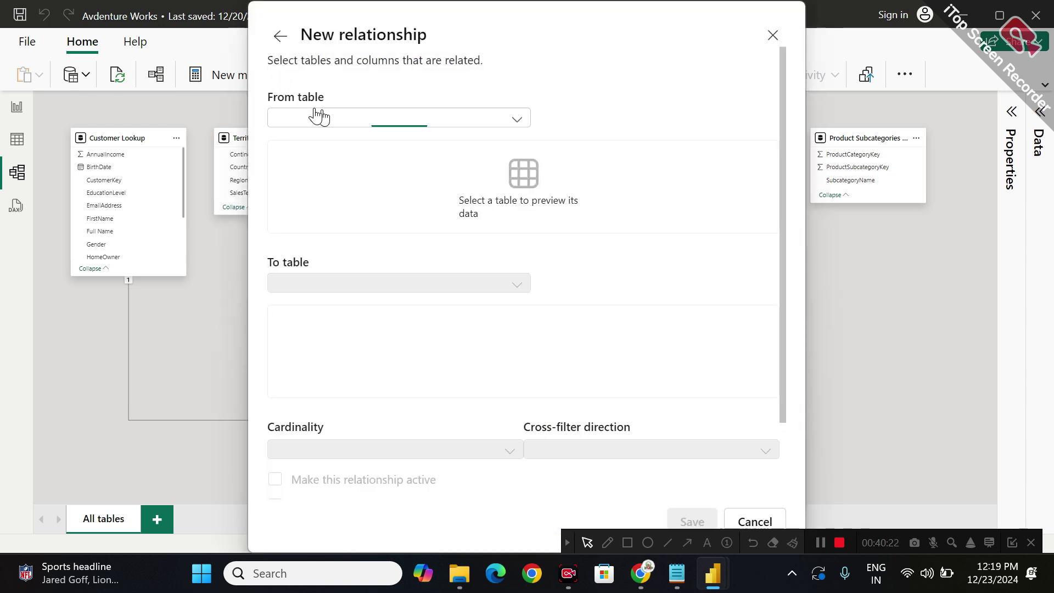
pyautogui.click(324, 116)
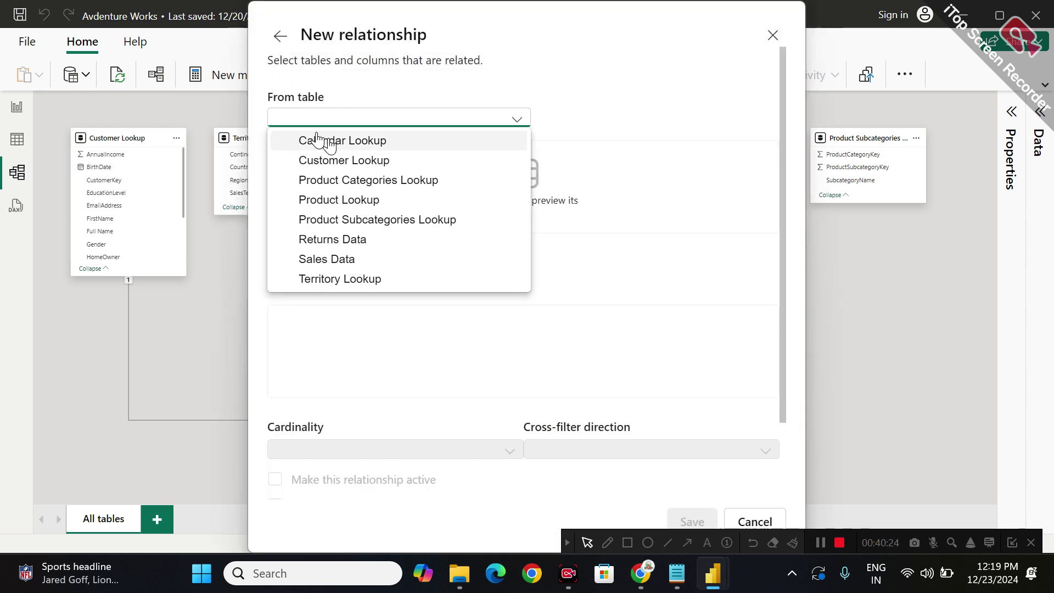
pyautogui.click(370, 200)
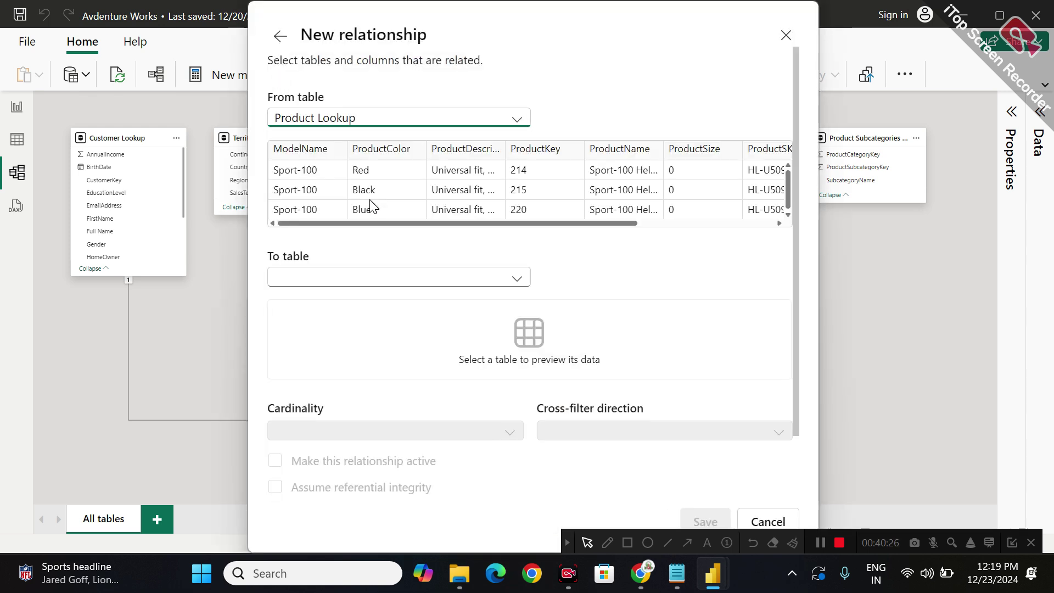
pyautogui.click(370, 278)
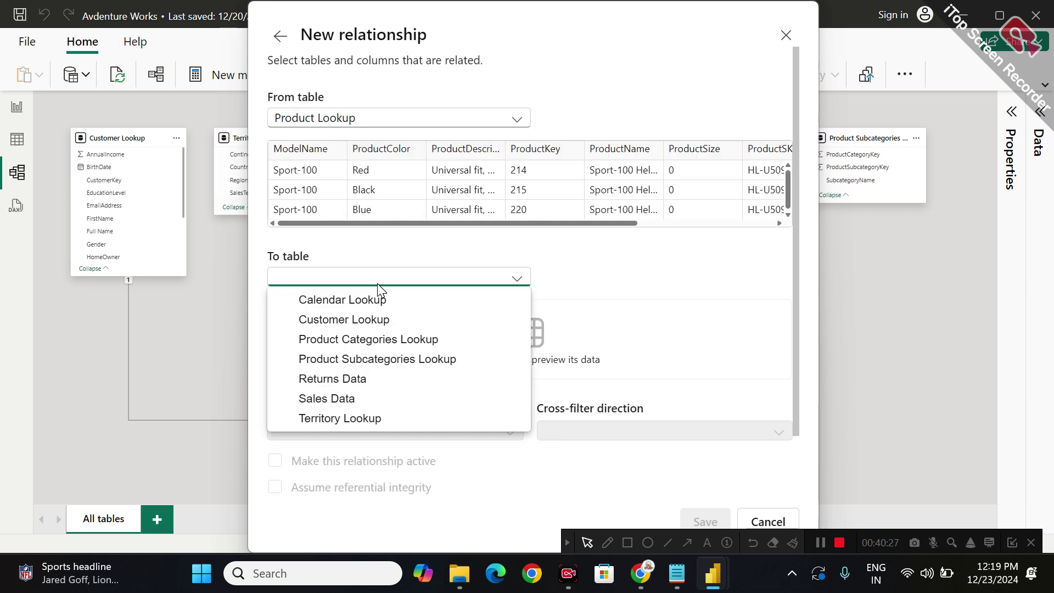
pyautogui.click(387, 342)
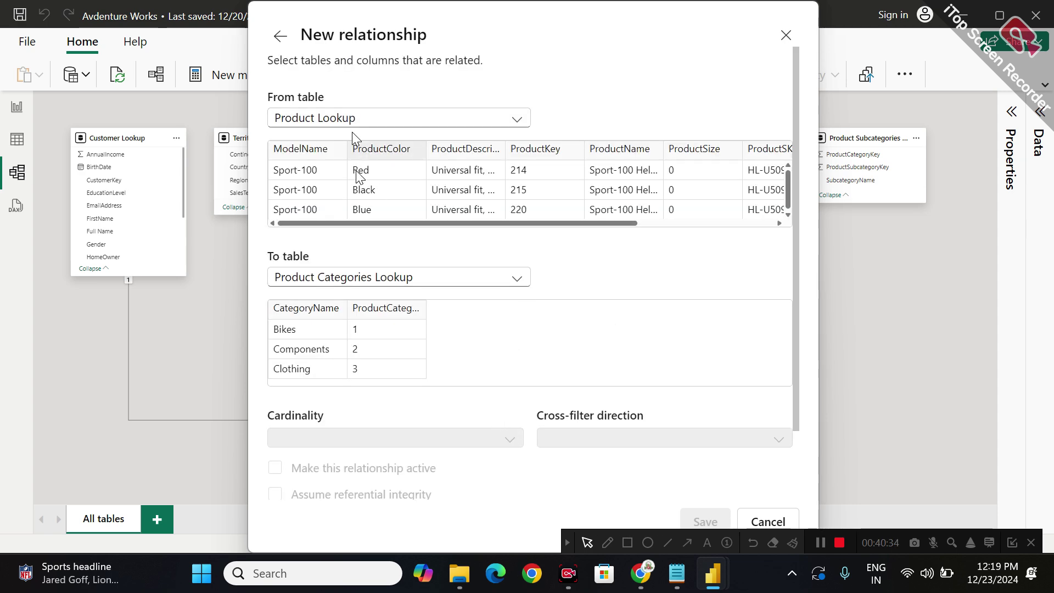
pyautogui.click(366, 276)
pyautogui.click(337, 362)
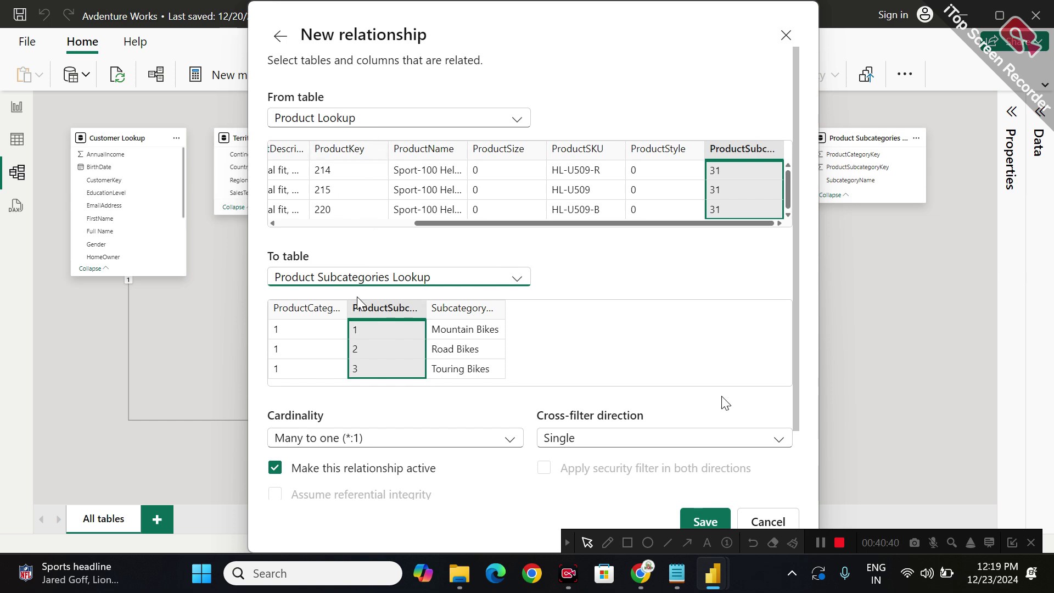
pyautogui.click(723, 519)
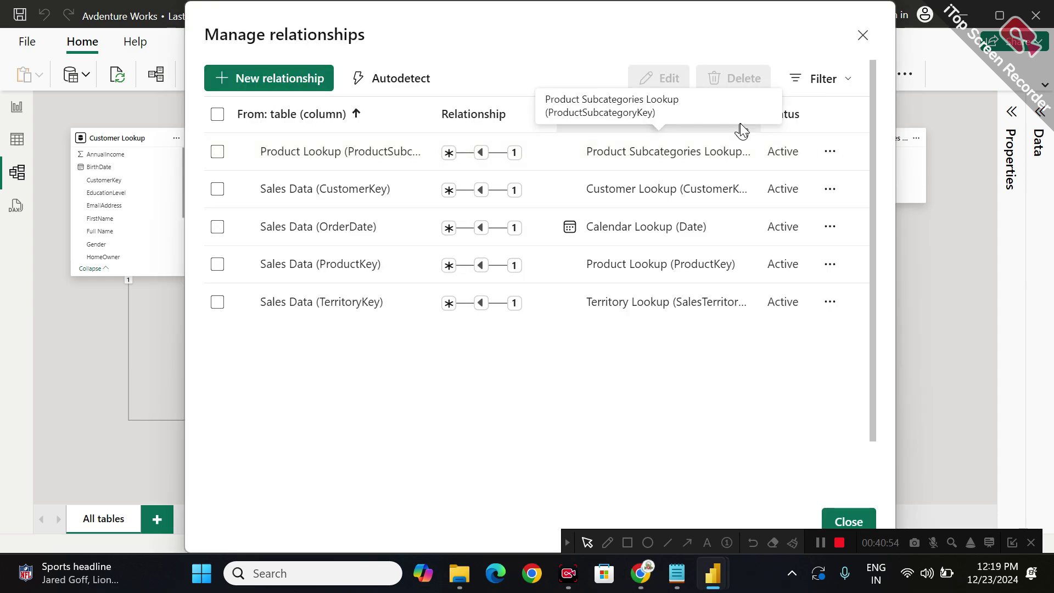
pyautogui.moveTo(680, 33); pyautogui.dragTo(628, 290)
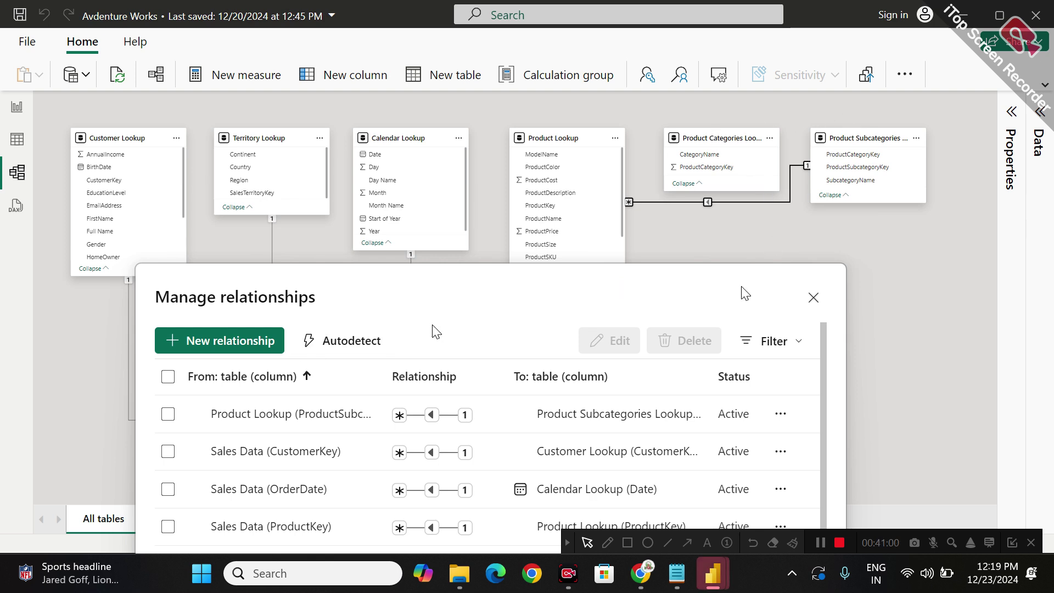
pyautogui.click(813, 297)
# Rearrange the diagram so Product Subcategories Lookup sits beside Product Lookup, with Product Categories Lookup on its far side.
pyautogui.moveTo(851, 141); pyautogui.dragTo(635, 207)
pyautogui.moveTo(779, 142); pyautogui.dragTo(942, 153)
pyautogui.moveTo(730, 191); pyautogui.dragTo(734, 137)
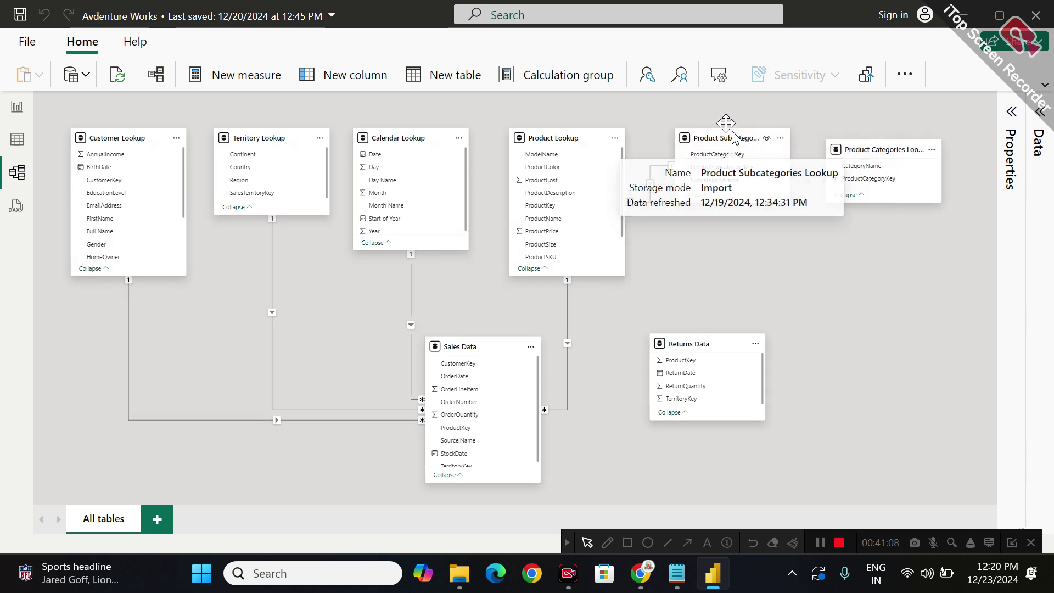
pyautogui.moveTo(851, 139); pyautogui.dragTo(850, 126)
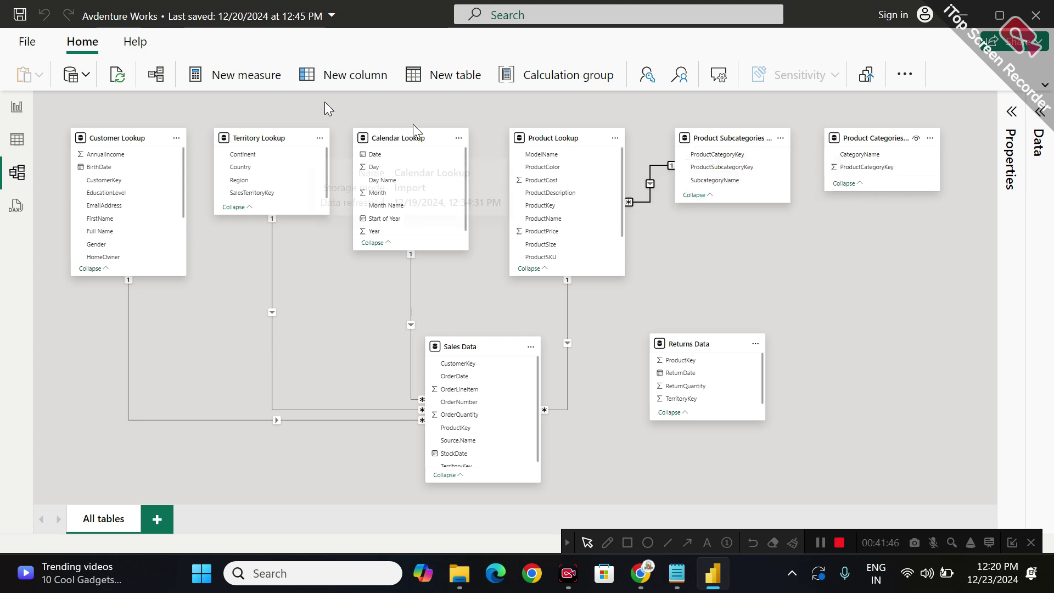
# Through Manage relationships, create an active many-to-one relationship from Product Subcategories Lookup to Product Categories Lookup on ProductCategoryKey, with single cross-filter direction.
pyautogui.click(153, 76)
pyautogui.click(285, 81)
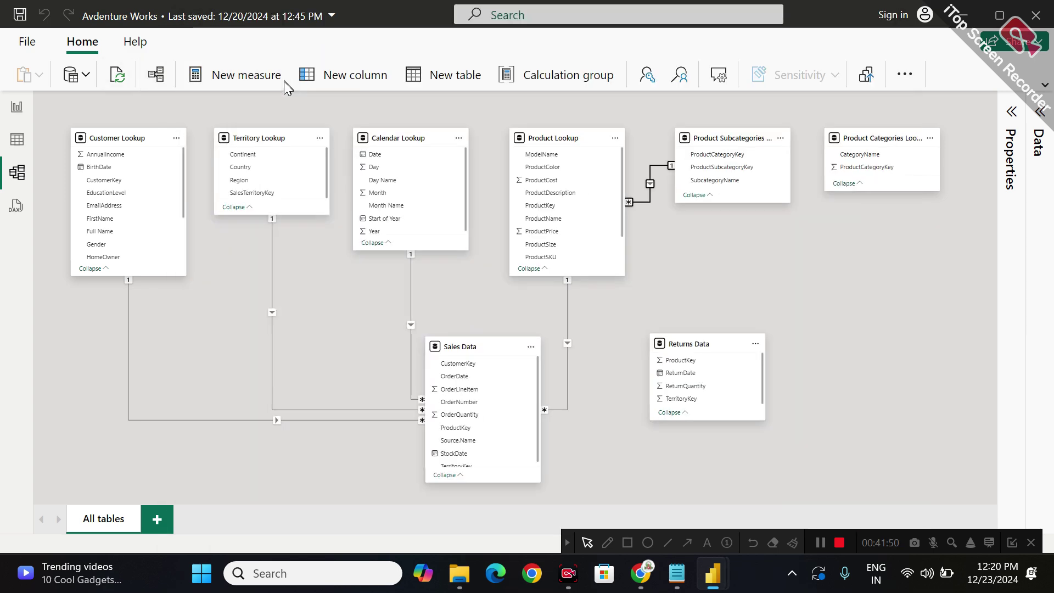
pyautogui.moveTo(533, 25); pyautogui.dragTo(444, 212)
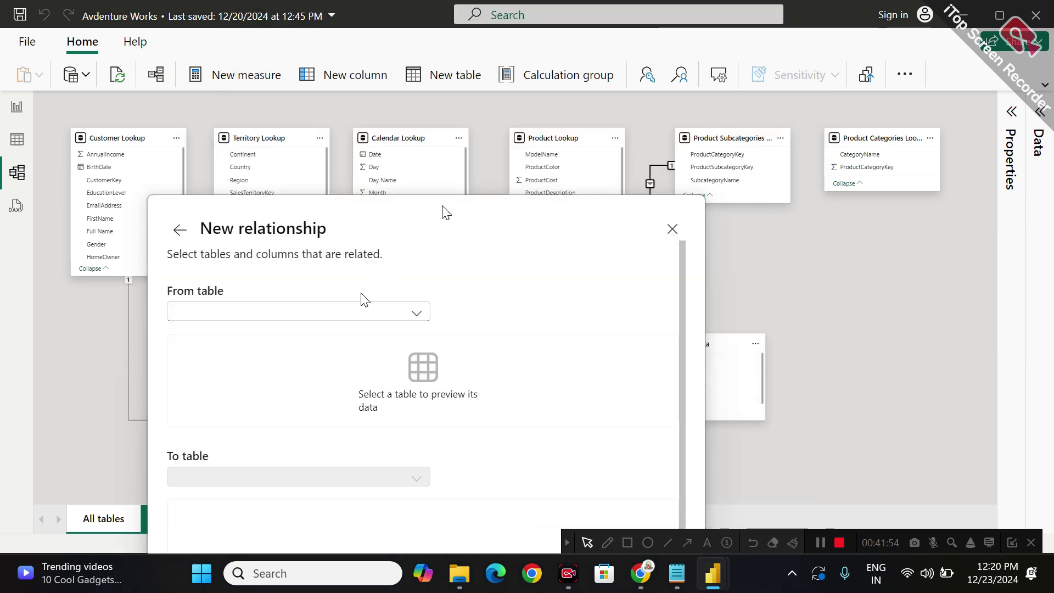
pyautogui.click(358, 312)
pyautogui.click(286, 414)
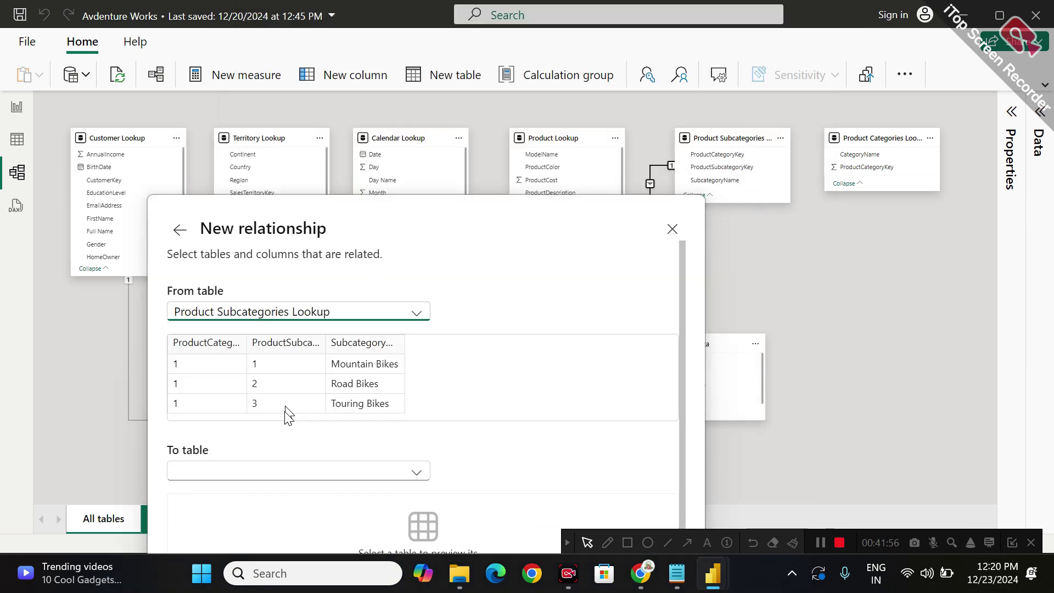
pyautogui.scroll(-2, 275, 409)
pyautogui.click(269, 391)
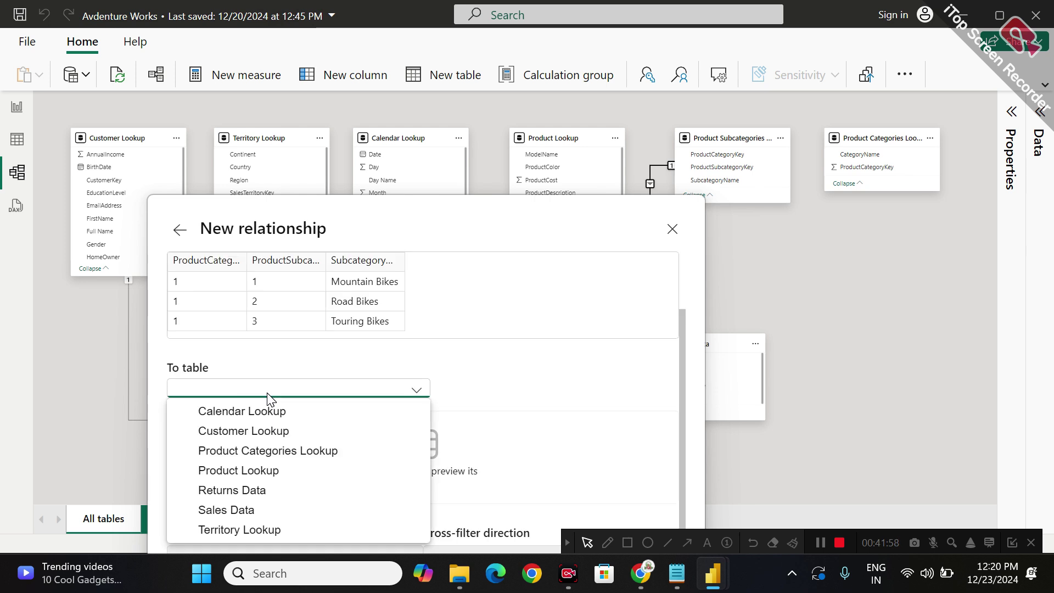
pyautogui.click(269, 452)
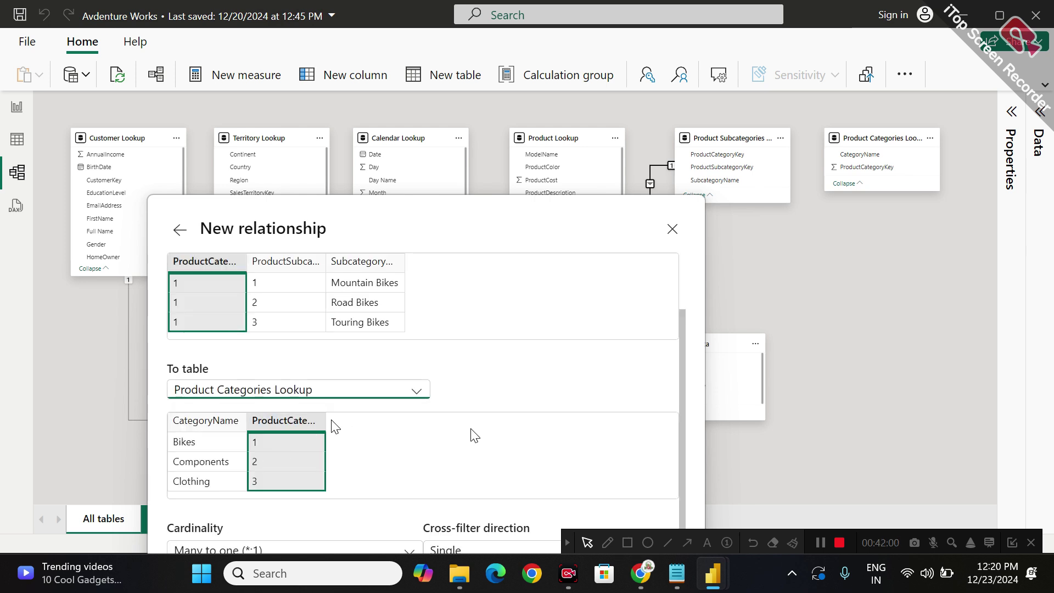
pyautogui.moveTo(548, 219); pyautogui.dragTo(522, 115)
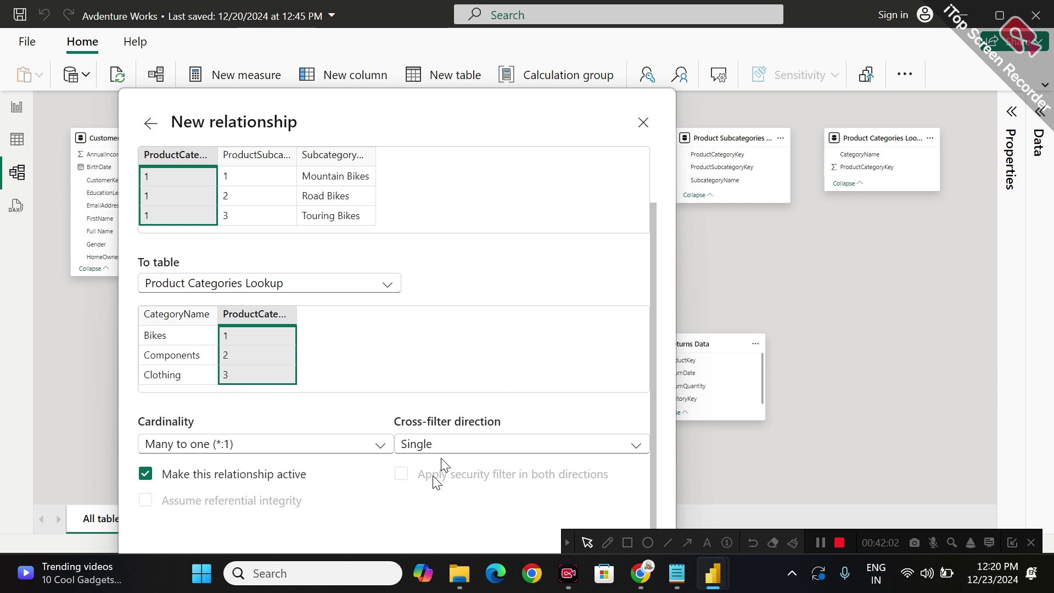
pyautogui.moveTo(437, 115); pyautogui.dragTo(298, 29)
pyautogui.click(416, 520)
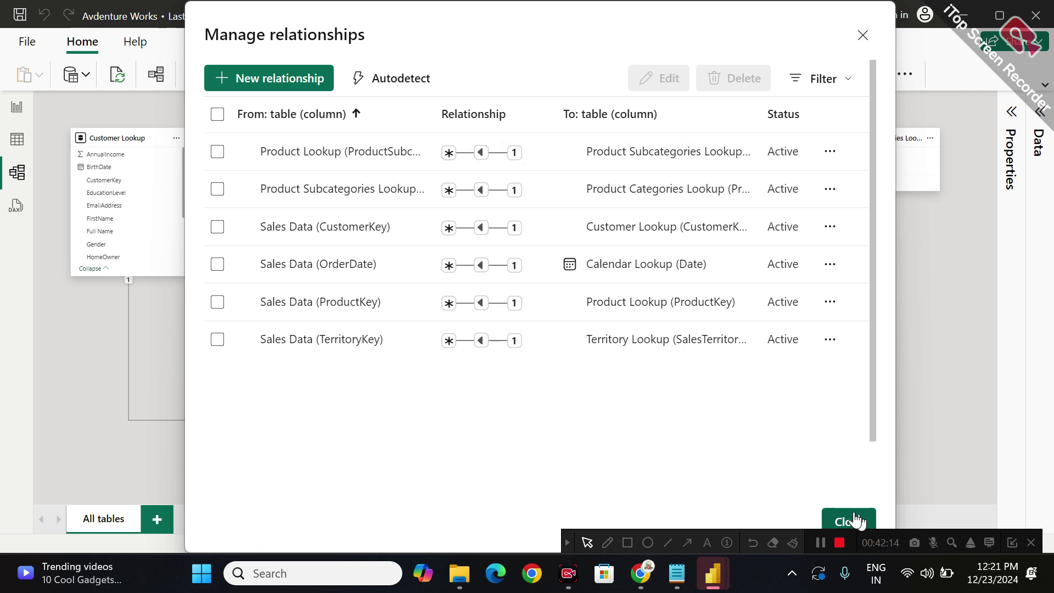
pyautogui.click(855, 521)
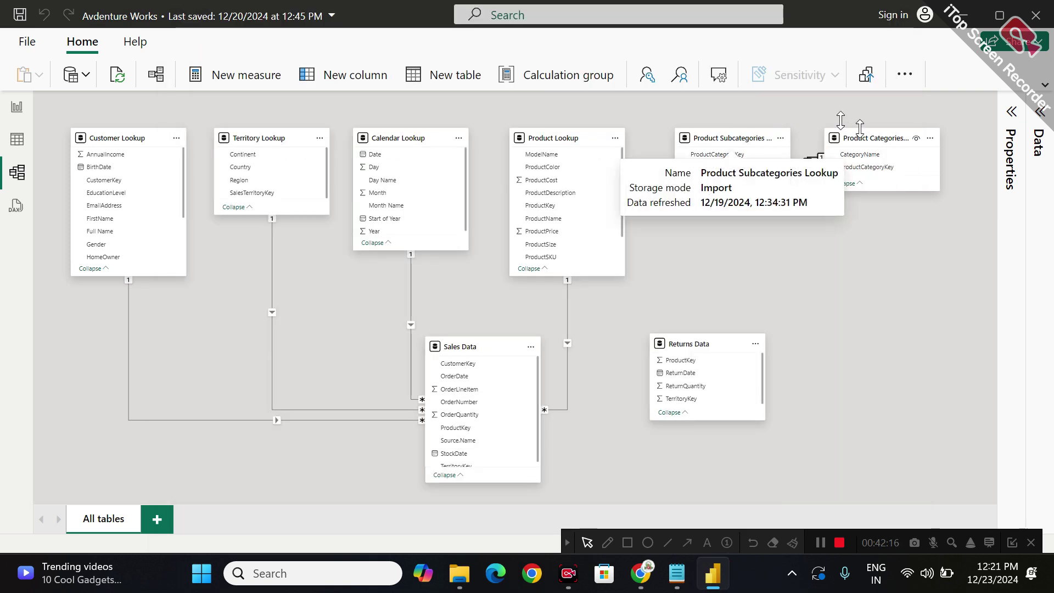
# Fine-tune the spacing of the Product Subcategories Lookup and Product Categories Lookup tables in the model diagram.
pyautogui.moveTo(867, 136); pyautogui.dragTo(871, 141)
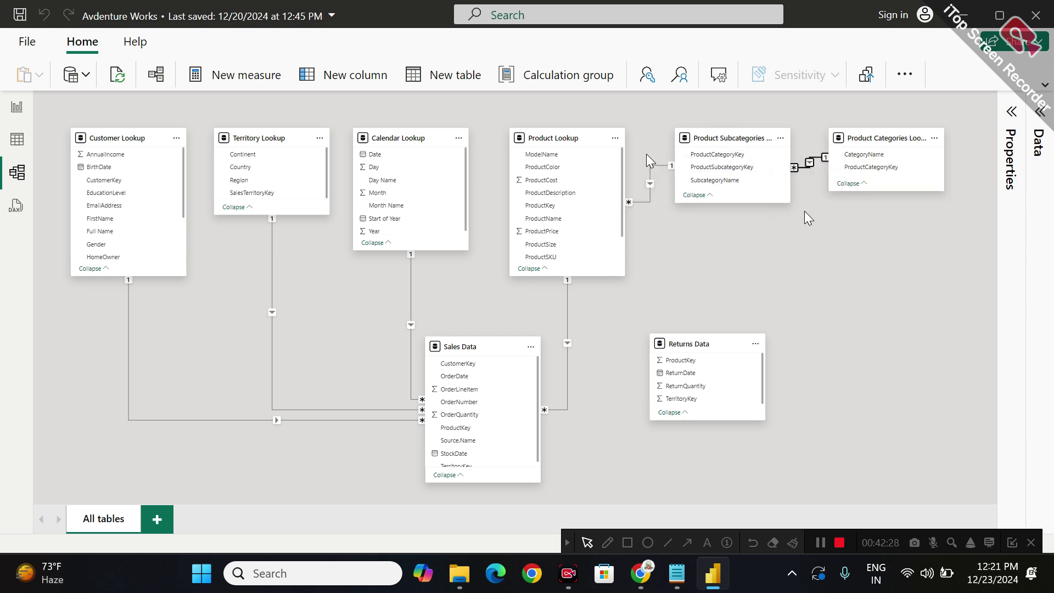
pyautogui.moveTo(703, 128); pyautogui.dragTo(697, 128)
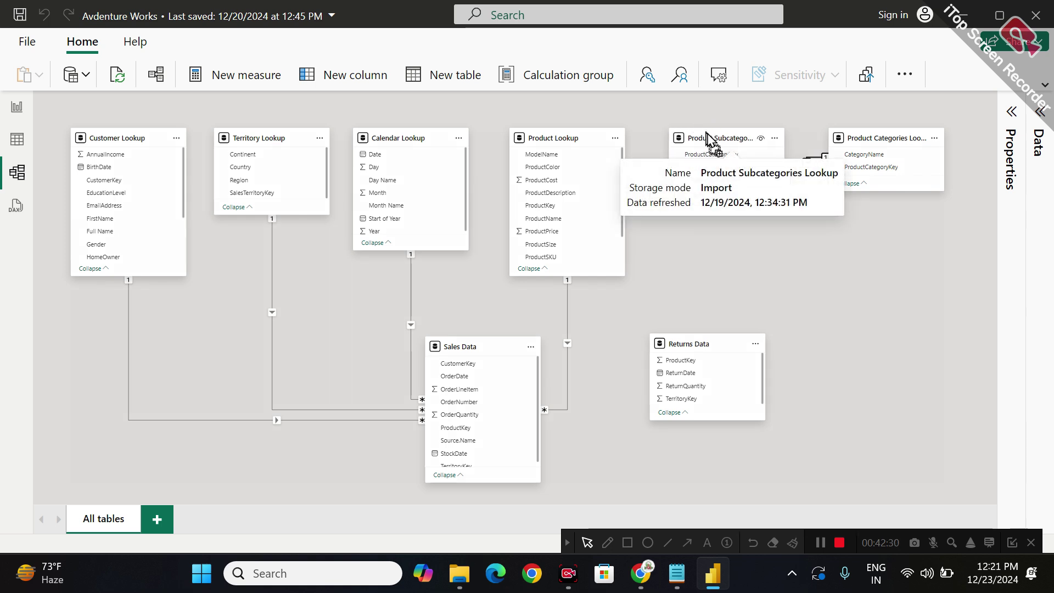
pyautogui.moveTo(885, 132); pyautogui.dragTo(879, 132)
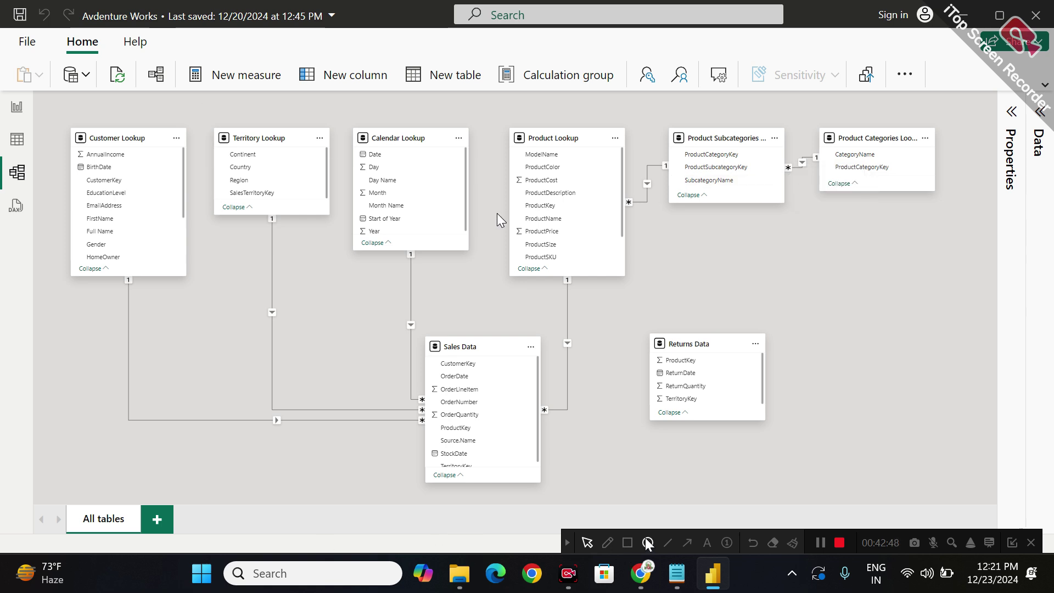
# Circle the row of lookup tables and the Sales Data table in red pen on the model diagram, and clear the markings.
pyautogui.click(607, 543)
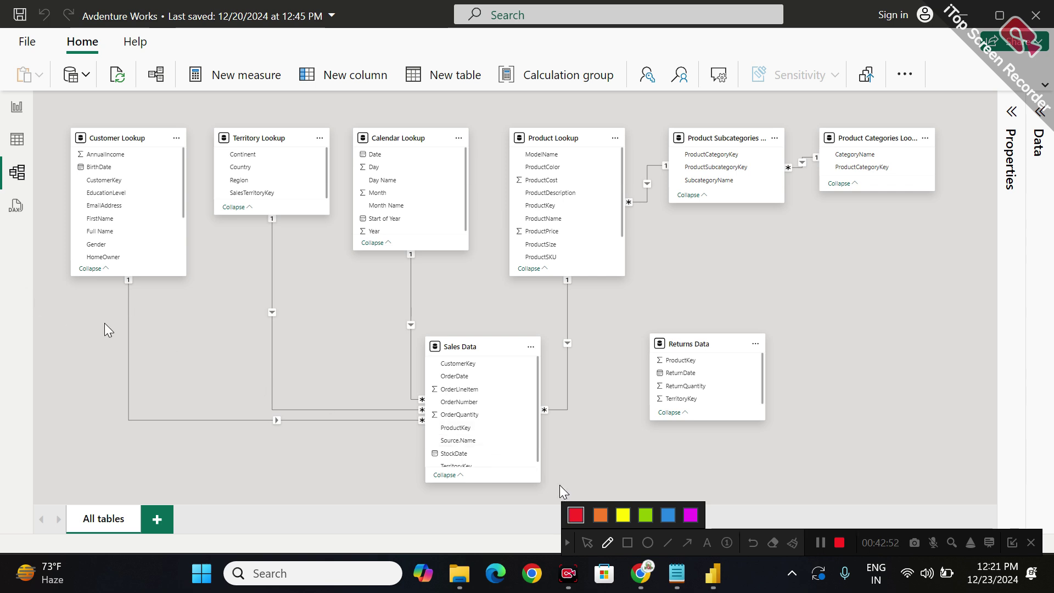
pyautogui.click(607, 543)
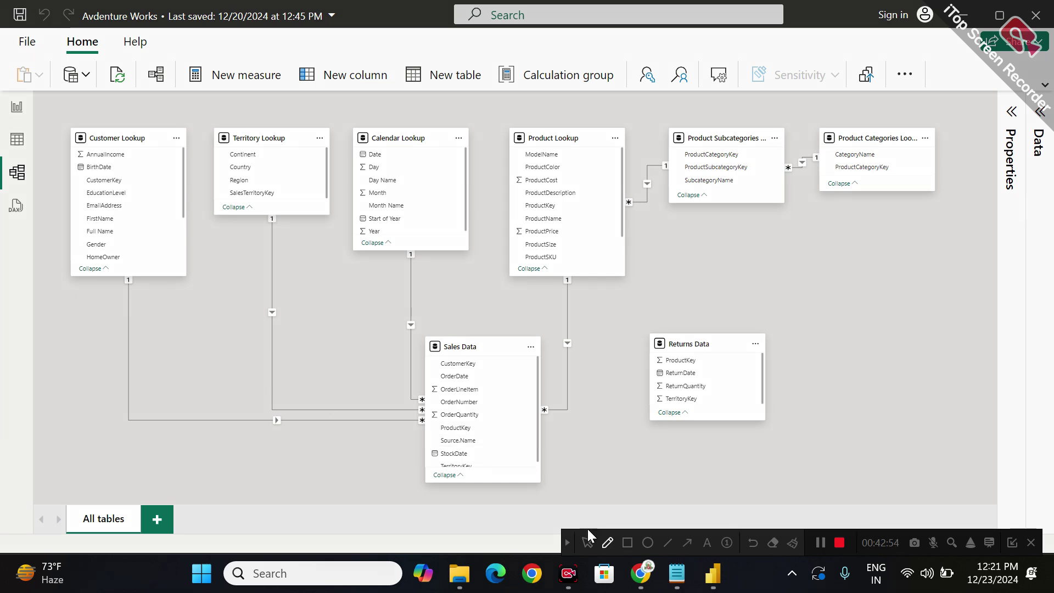
pyautogui.moveTo(33, 299)
pyautogui.mouseDown()
pyautogui.moveTo(706, 308)
pyautogui.moveTo(948, 263)
pyautogui.moveTo(393, 64)
pyautogui.moveTo(11, 159)
pyautogui.moveTo(24, 270)
pyautogui.mouseUp()
pyautogui.moveTo(524, 317)
pyautogui.mouseDown()
pyautogui.moveTo(391, 455)
pyautogui.moveTo(598, 440)
pyautogui.moveTo(537, 330)
pyautogui.moveTo(514, 314)
pyautogui.mouseUp()
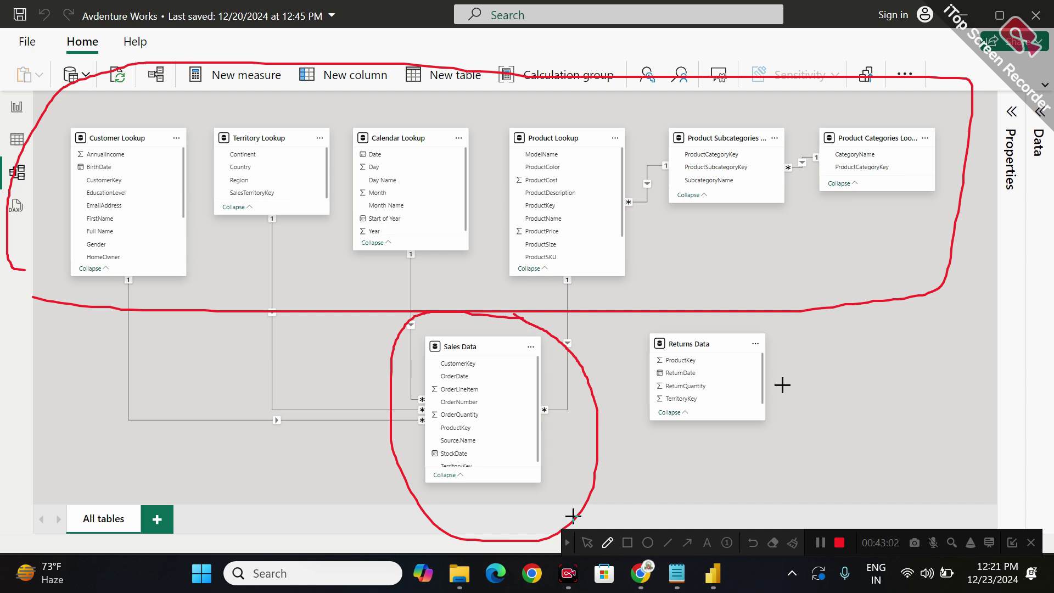
pyautogui.click(793, 542)
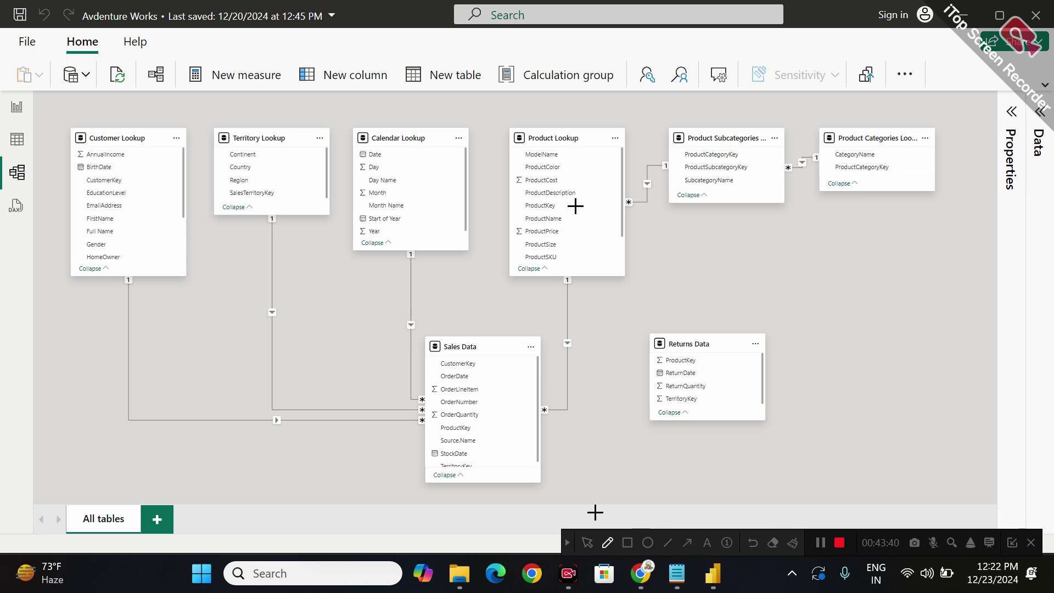
# Circle Product Lookup and Product Subcategories Lookup in red, draw arrows along the chain to Product Categories Lookup, and clear the markings.
pyautogui.moveTo(571, 120)
pyautogui.mouseDown()
pyautogui.moveTo(506, 134)
pyautogui.moveTo(509, 252)
pyautogui.moveTo(640, 242)
pyautogui.moveTo(581, 109)
pyautogui.moveTo(606, 91)
pyautogui.moveTo(693, 107)
pyautogui.mouseUp()
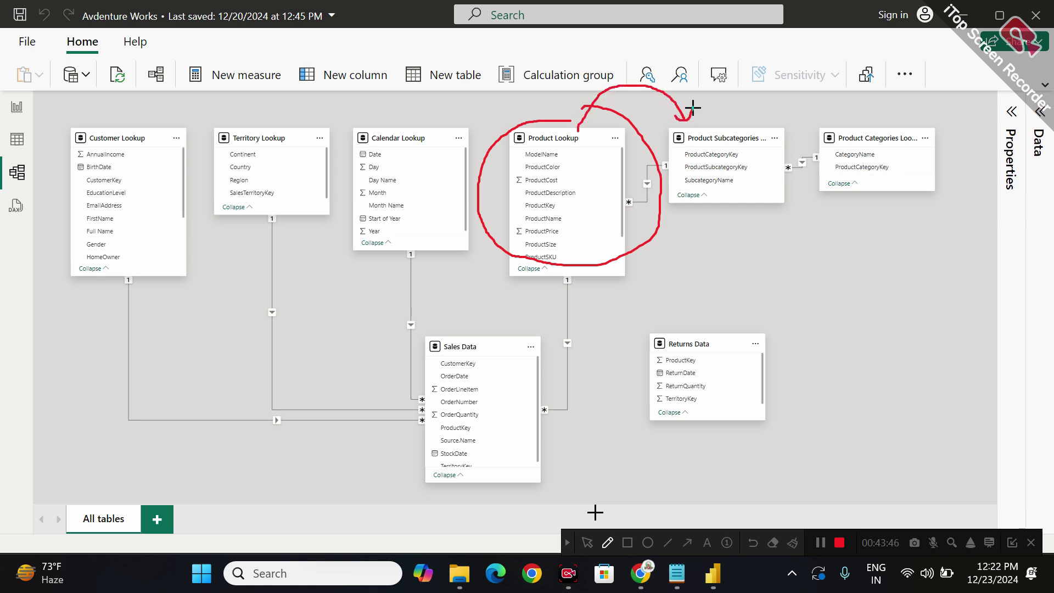
pyautogui.moveTo(766, 125)
pyautogui.mouseDown()
pyautogui.moveTo(657, 132)
pyautogui.moveTo(685, 204)
pyautogui.moveTo(807, 183)
pyautogui.moveTo(773, 139)
pyautogui.moveTo(790, 76)
pyautogui.moveTo(861, 121)
pyautogui.moveTo(878, 101)
pyautogui.mouseUp()
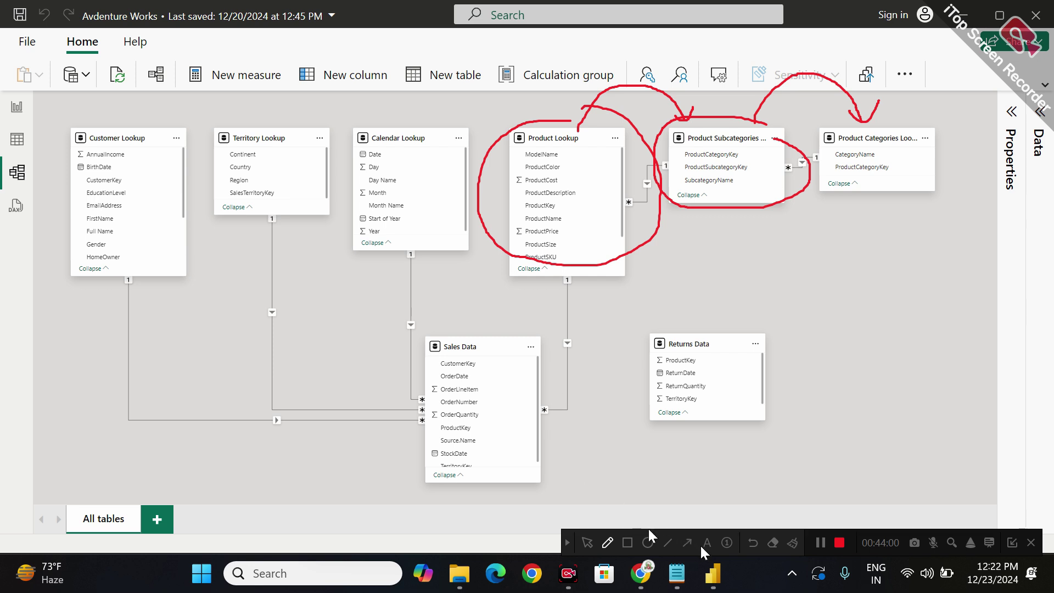
pyautogui.click(792, 543)
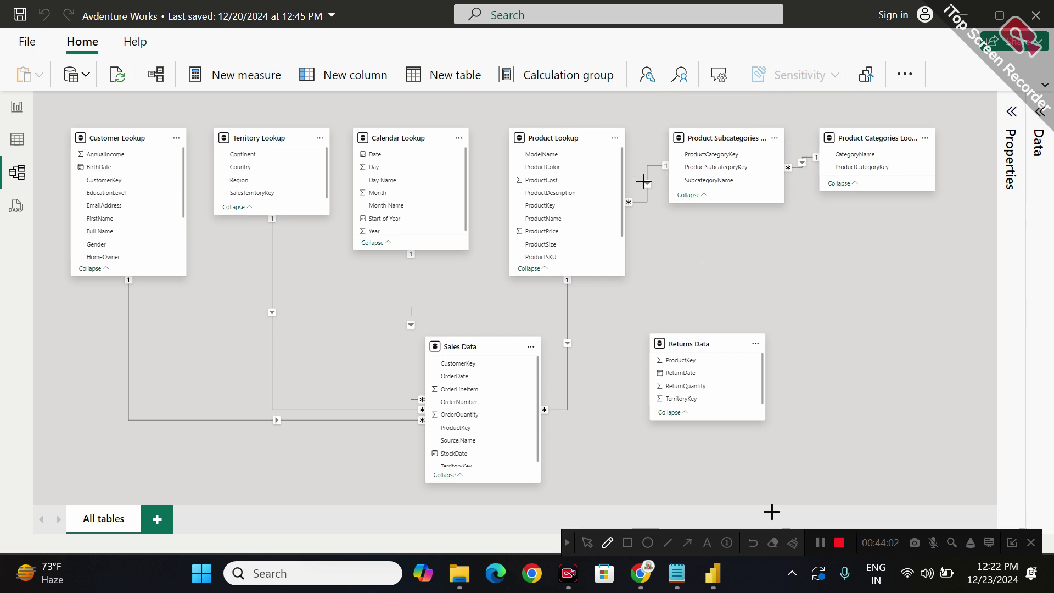
# Examine the relationships linking Product Lookup, Product Subcategories Lookup and Product Categories Lookup, including their key columns.
pyautogui.click(586, 542)
pyautogui.click(647, 201)
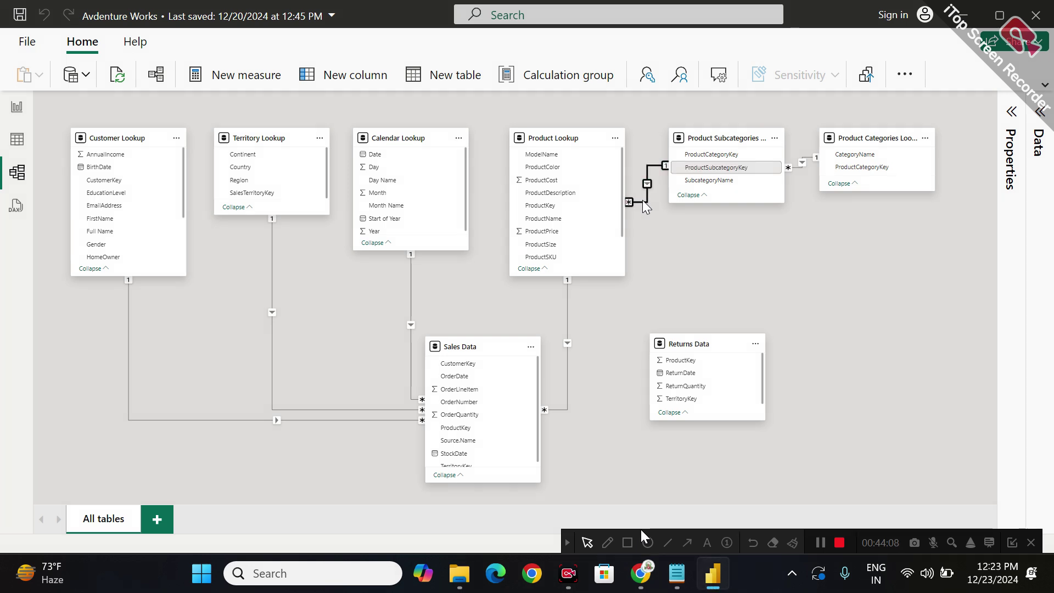
pyautogui.scroll(-2, 584, 209)
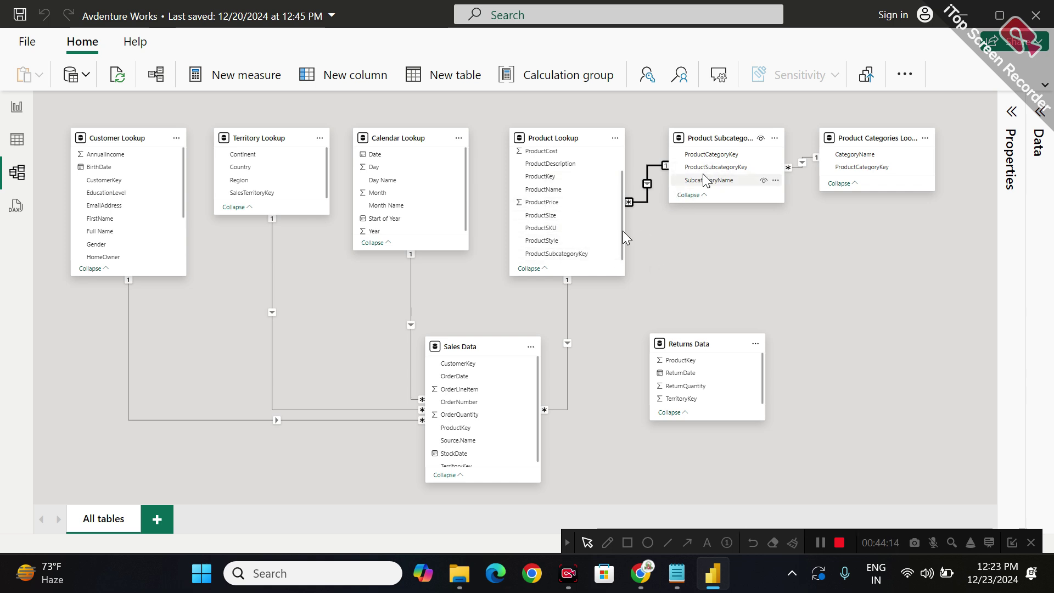
pyautogui.click(718, 135)
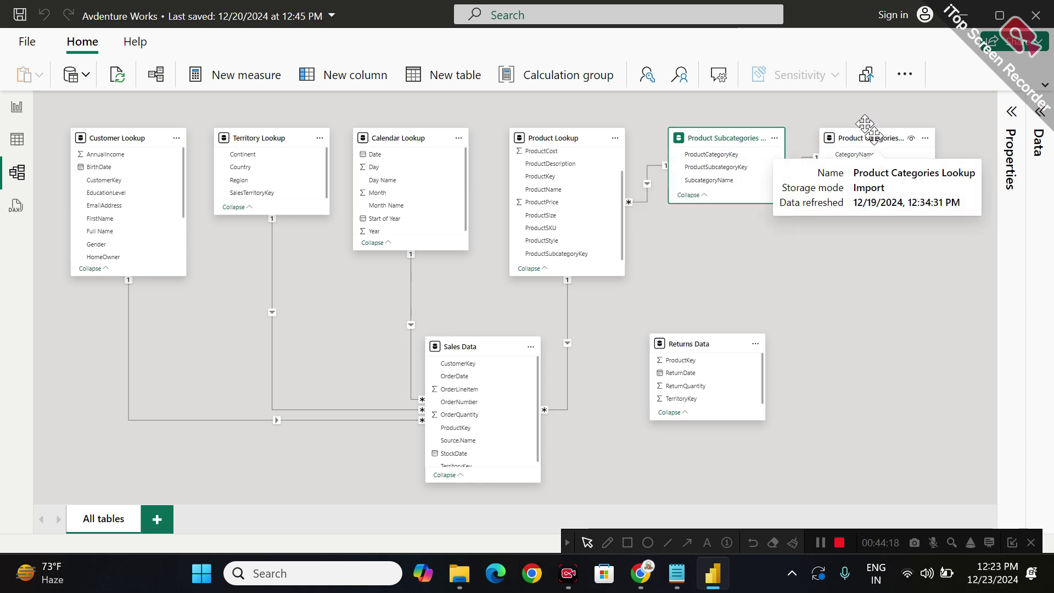
pyautogui.click(860, 160)
pyautogui.click(798, 168)
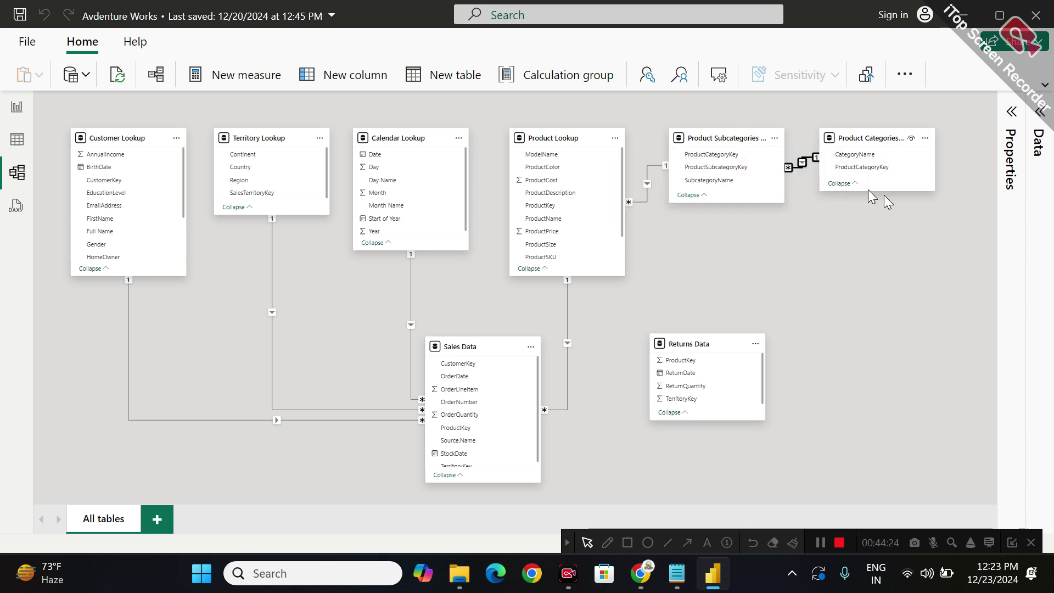
# Underline in red the ProductCategoryKey and ProductSubcategoryKey fields that link Product Lookup, Product Subcategories Lookup and Product Categories Lookup.
pyautogui.click(607, 542)
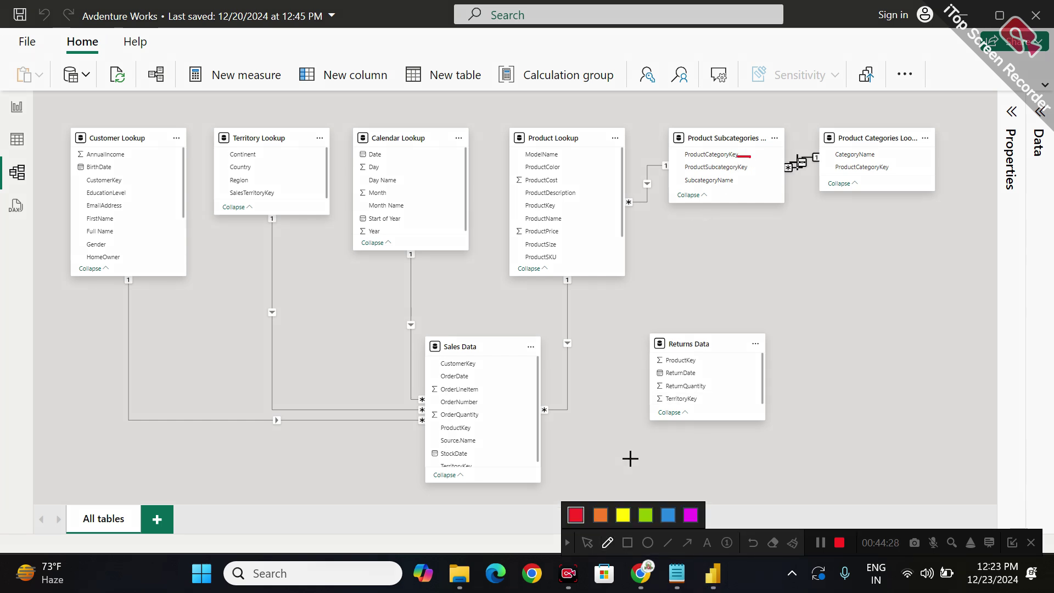
pyautogui.moveTo(900, 172); pyautogui.dragTo(883, 172)
pyautogui.moveTo(743, 169); pyautogui.dragTo(765, 168)
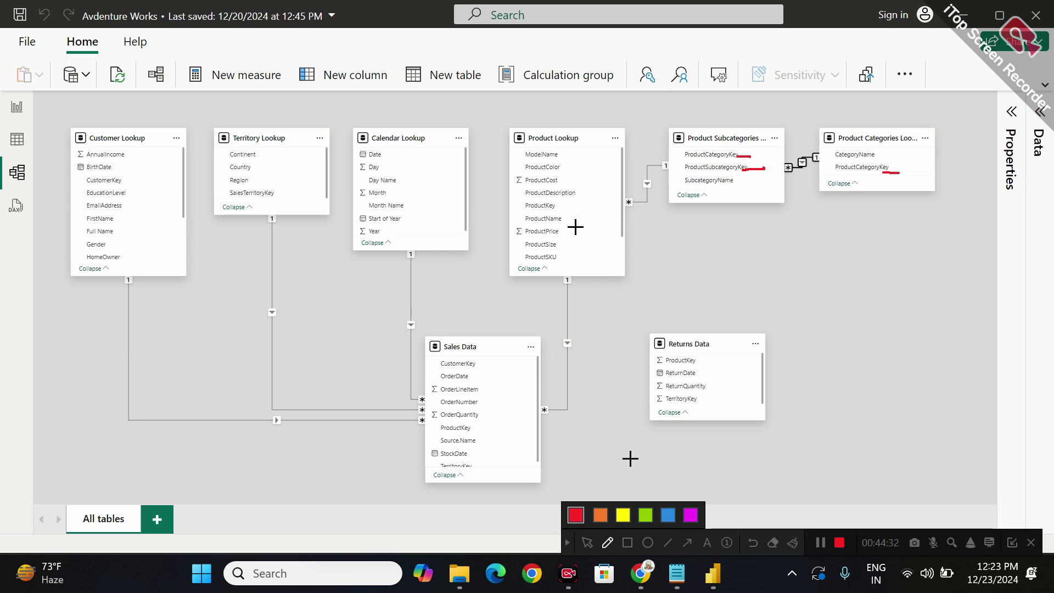
pyautogui.click(587, 542)
pyautogui.scroll(-3, 570, 219)
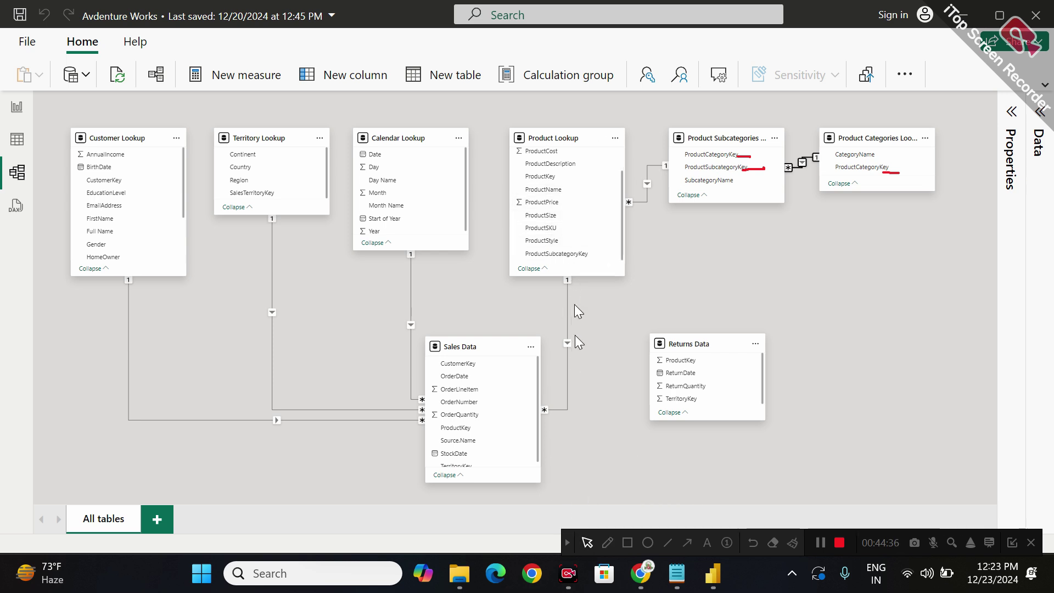
pyautogui.click(607, 542)
pyautogui.moveTo(597, 262); pyautogui.dragTo(580, 262)
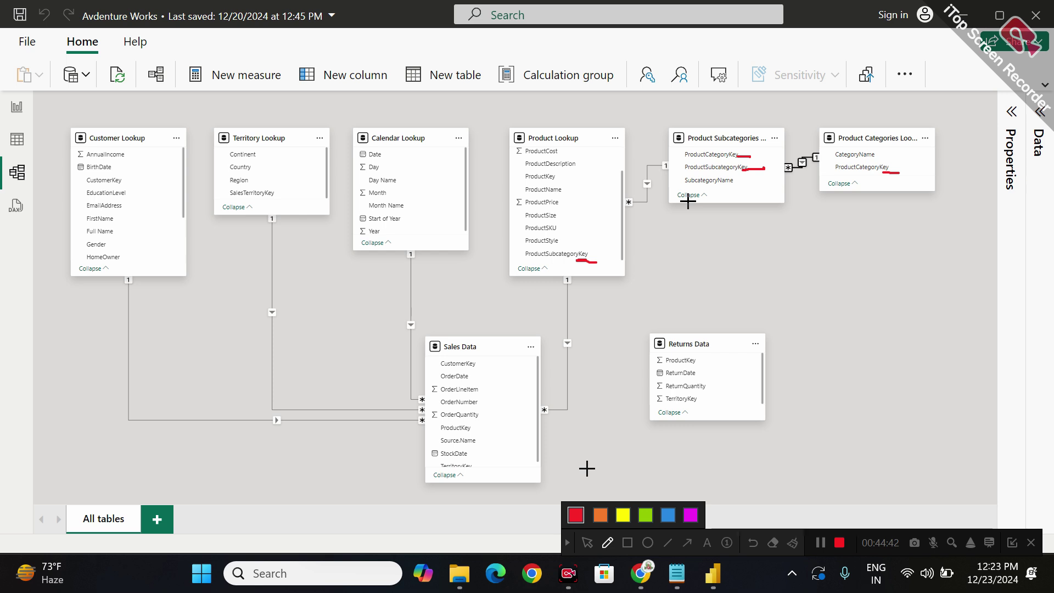
pyautogui.click(593, 543)
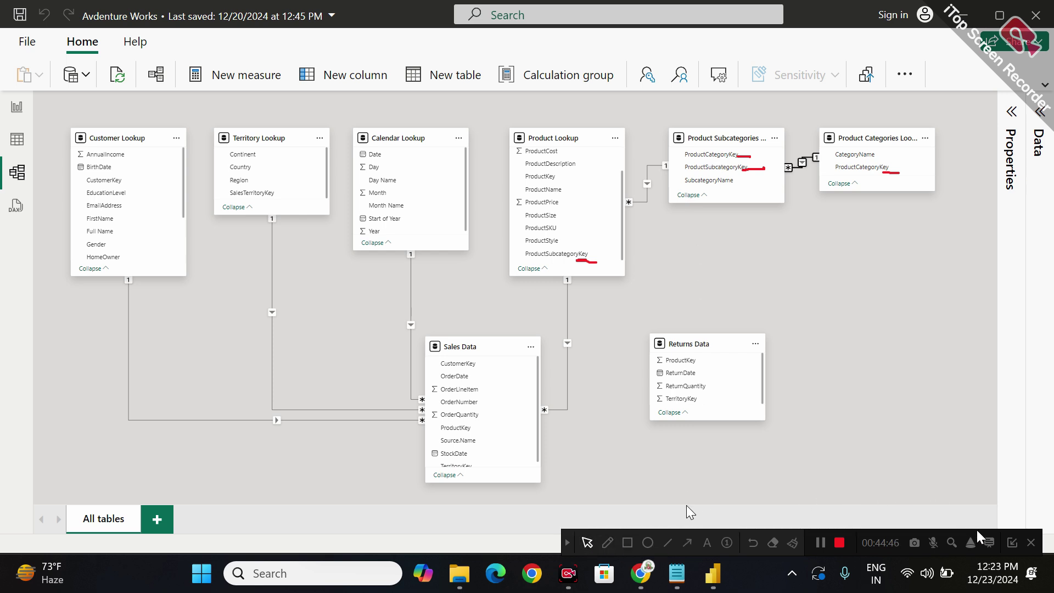
pyautogui.click(567, 542)
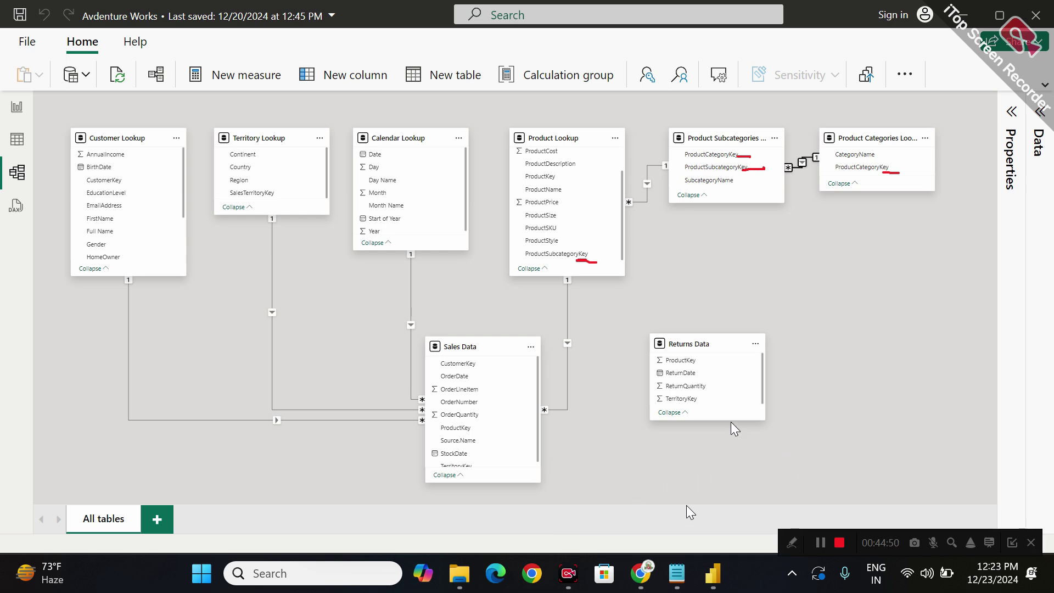
pyautogui.click(791, 542)
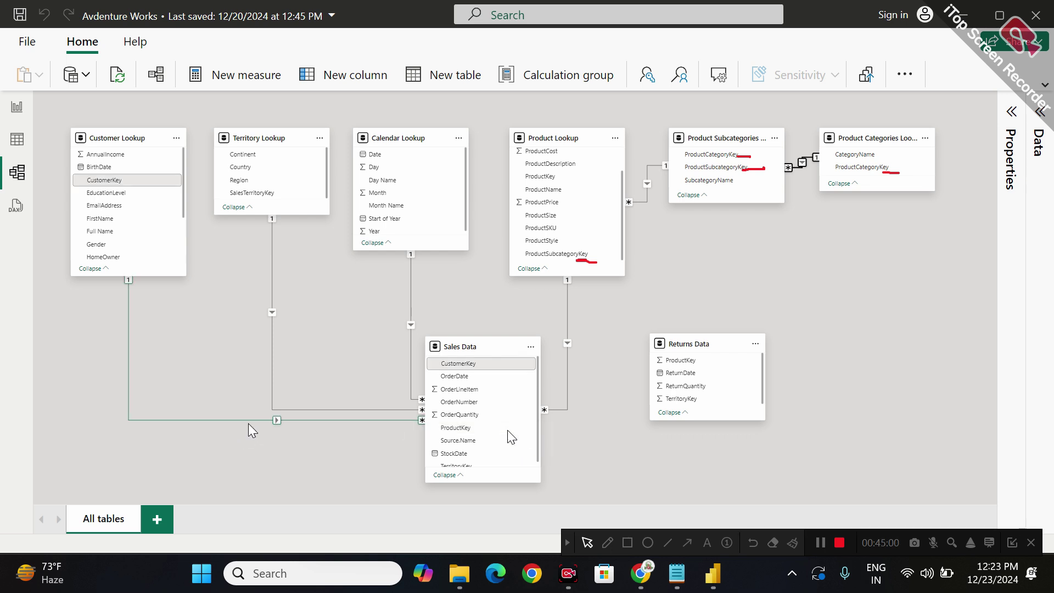
pyautogui.click(570, 543)
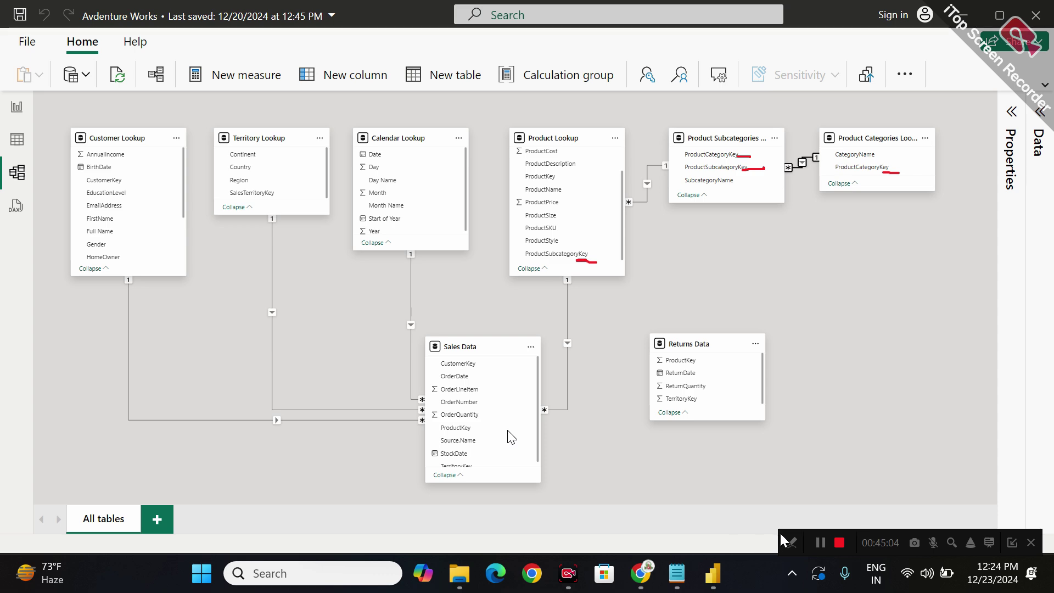
# Circle in red the 1 marker under Customer Lookup and an asterisk beside Sales Data, with an arrow leading off the asterisk.
pyautogui.moveTo(783, 541); pyautogui.dragTo(788, 480)
pyautogui.click(945, 543)
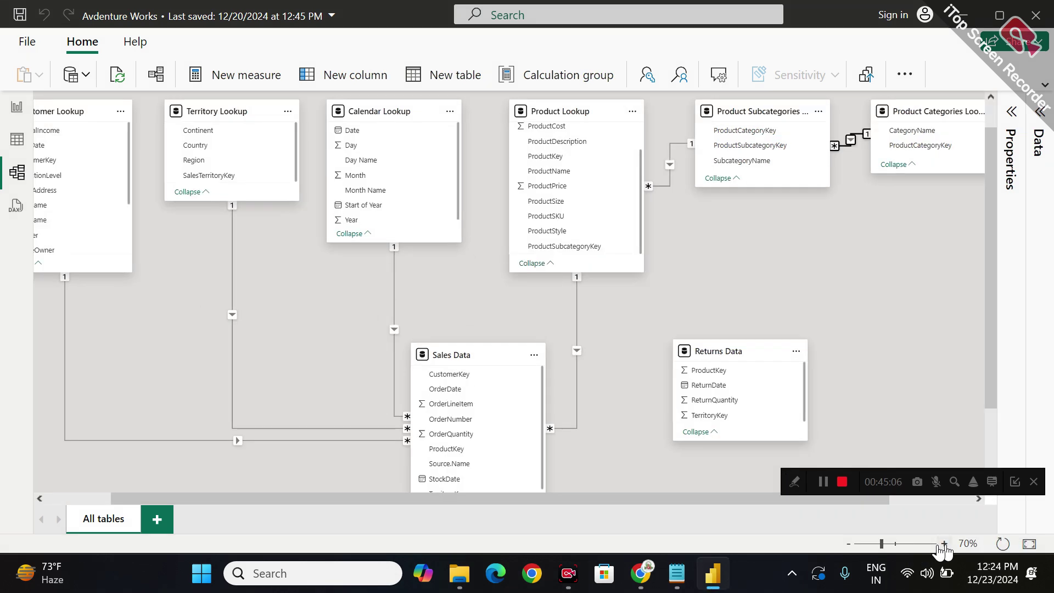
pyautogui.click(944, 543)
pyautogui.click(944, 544)
pyautogui.moveTo(732, 499); pyautogui.dragTo(307, 423)
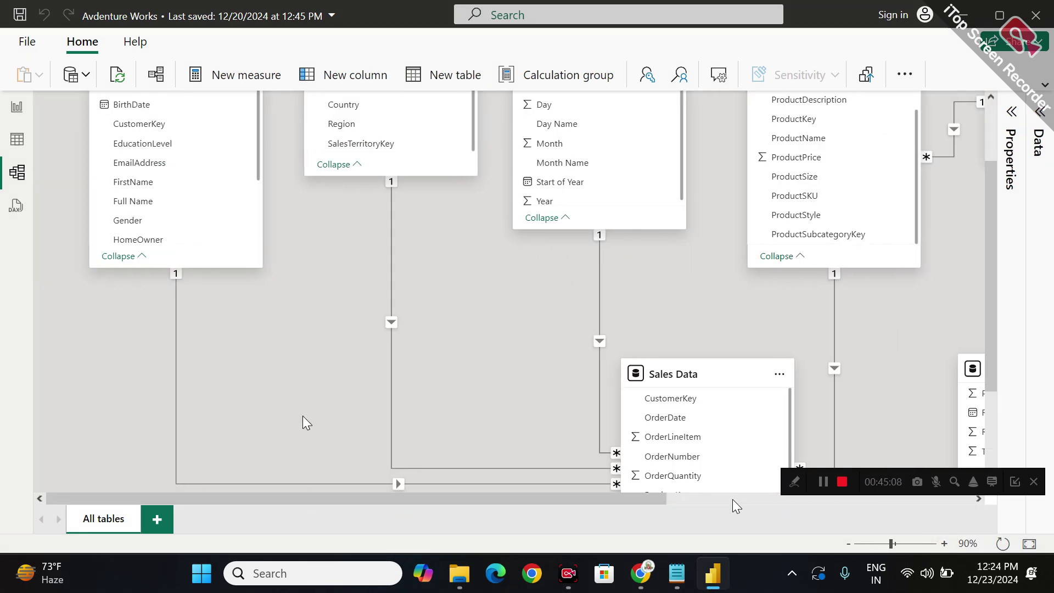
pyautogui.scroll(-3, 306, 423)
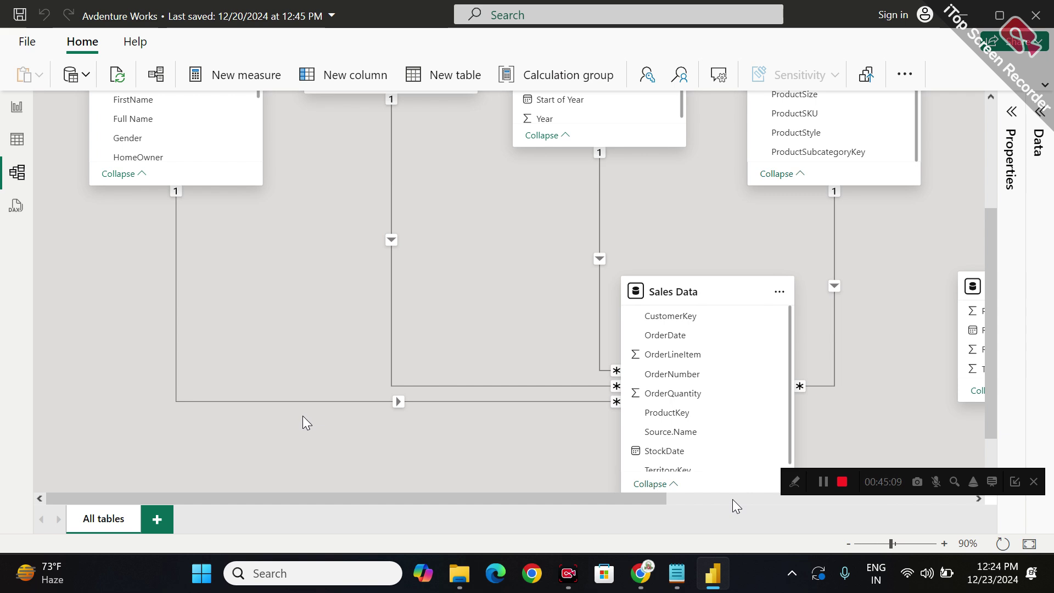
pyautogui.click(794, 483)
pyautogui.click(611, 482)
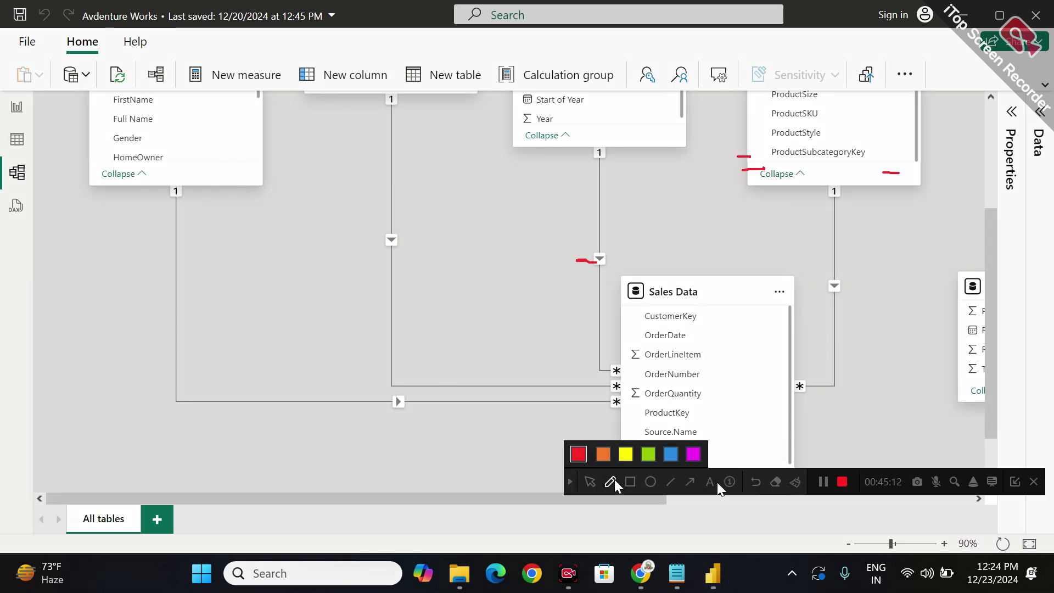
pyautogui.moveTo(184, 179)
pyautogui.mouseDown()
pyautogui.moveTo(141, 194)
pyautogui.moveTo(187, 175)
pyautogui.mouseUp()
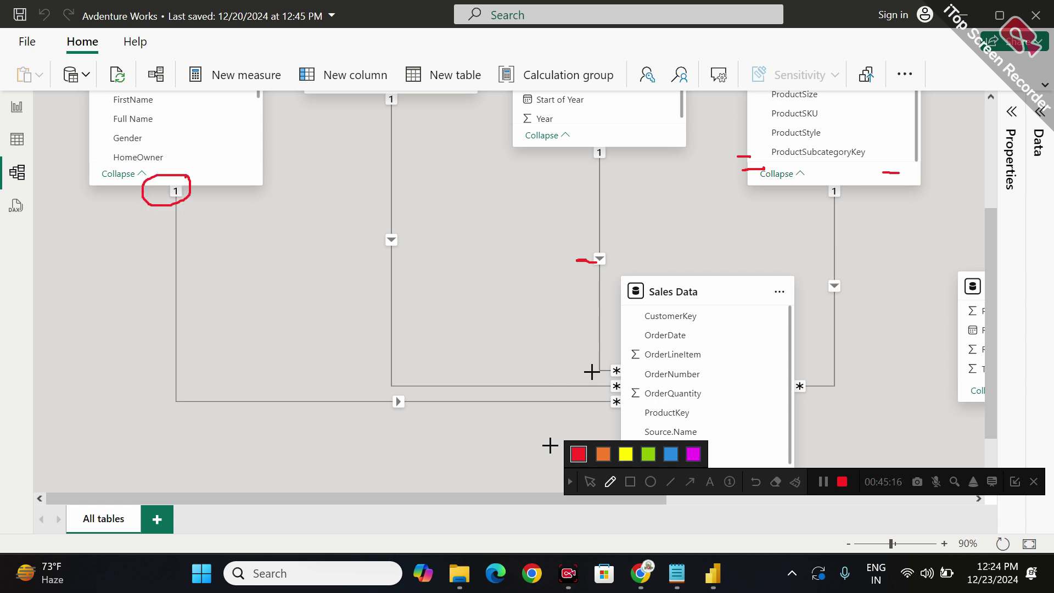
pyautogui.moveTo(627, 363)
pyautogui.mouseDown()
pyautogui.moveTo(604, 381)
pyautogui.moveTo(627, 363)
pyautogui.mouseUp()
pyautogui.moveTo(604, 377)
pyautogui.mouseDown()
pyautogui.moveTo(545, 414)
pyautogui.moveTo(558, 432)
pyautogui.mouseUp()
# Write "Many" in red pen, connect it to a circled 1 with a two-headed arrow, and sketch two table outlines.
pyautogui.moveTo(445, 462)
pyautogui.mouseDown()
pyautogui.moveTo(447, 443)
pyautogui.moveTo(475, 468)
pyautogui.moveTo(527, 457)
pyautogui.moveTo(518, 466)
pyautogui.mouseUp()
pyautogui.moveTo(131, 235)
pyautogui.mouseDown()
pyautogui.moveTo(101, 261)
pyautogui.moveTo(136, 233)
pyautogui.moveTo(126, 403)
pyautogui.moveTo(266, 465)
pyautogui.moveTo(405, 466)
pyautogui.moveTo(379, 447)
pyautogui.moveTo(381, 483)
pyautogui.mouseUp()
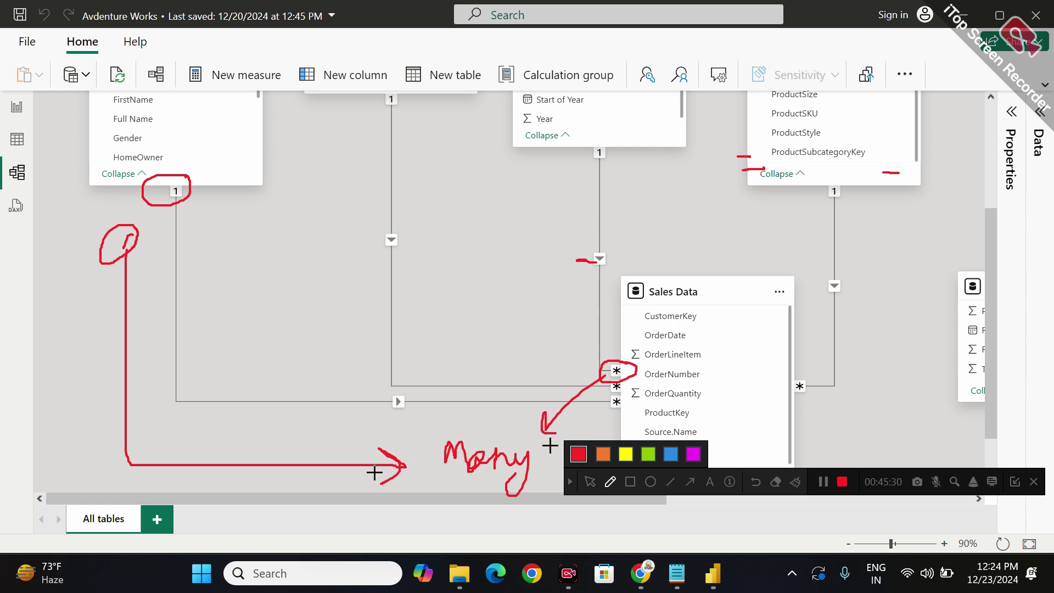
pyautogui.moveTo(126, 252)
pyautogui.mouseDown()
pyautogui.moveTo(111, 272)
pyautogui.moveTo(136, 263)
pyautogui.mouseUp()
pyautogui.moveTo(258, 196)
pyautogui.mouseDown()
pyautogui.moveTo(273, 280)
pyautogui.moveTo(299, 198)
pyautogui.moveTo(258, 196)
pyautogui.mouseUp()
pyautogui.moveTo(421, 191)
pyautogui.mouseDown()
pyautogui.moveTo(417, 284)
pyautogui.moveTo(477, 188)
pyautogui.moveTo(427, 182)
pyautogui.mouseUp()
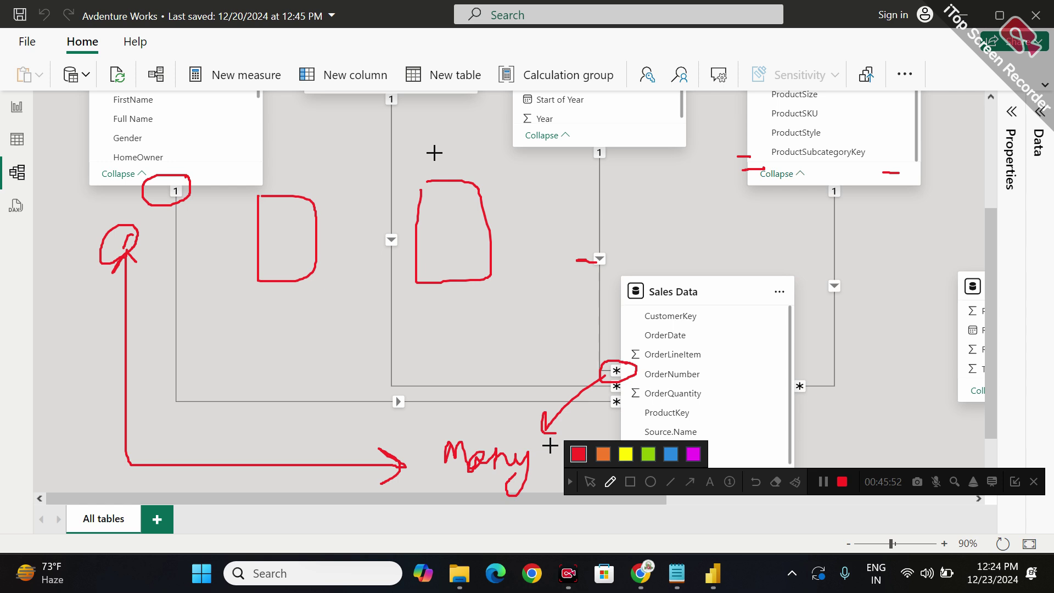
# Open the relationship between Sales Data and Customer Lookup for editing and display its cardinality options.
pyautogui.click(590, 481)
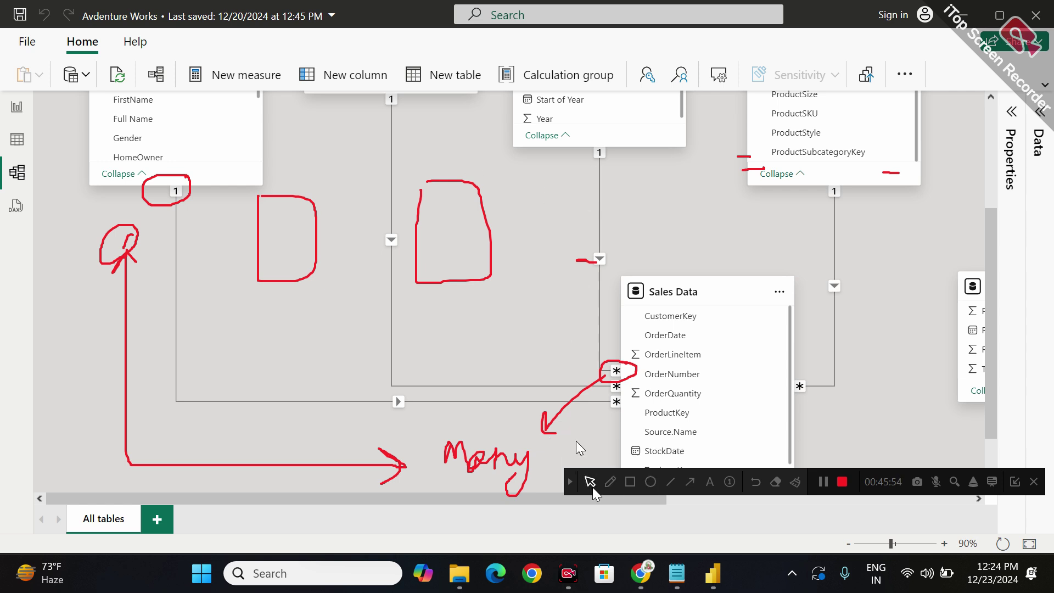
pyautogui.click(326, 401)
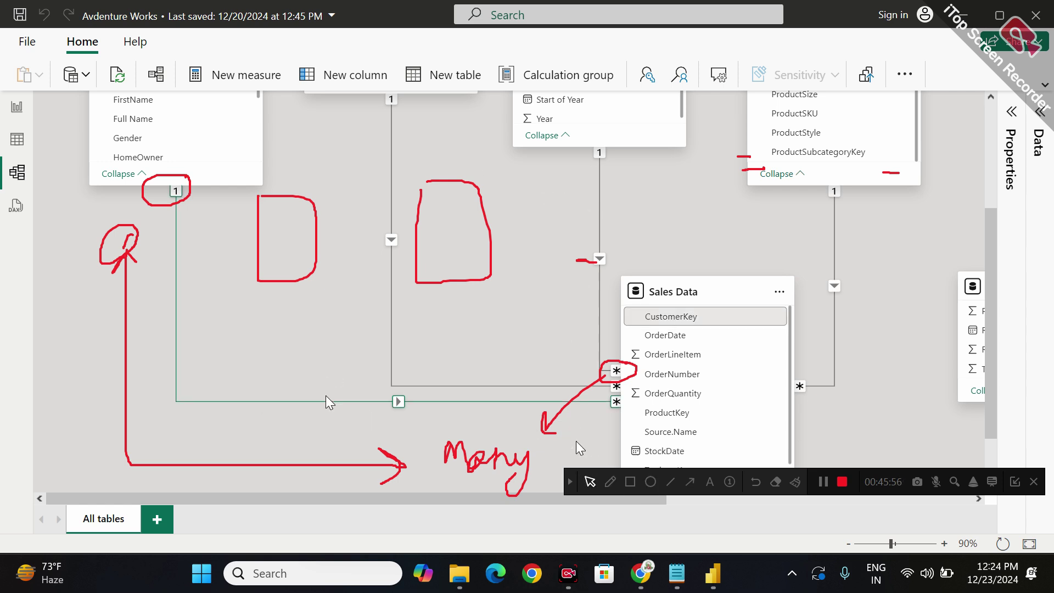
pyautogui.doubleClick(324, 402)
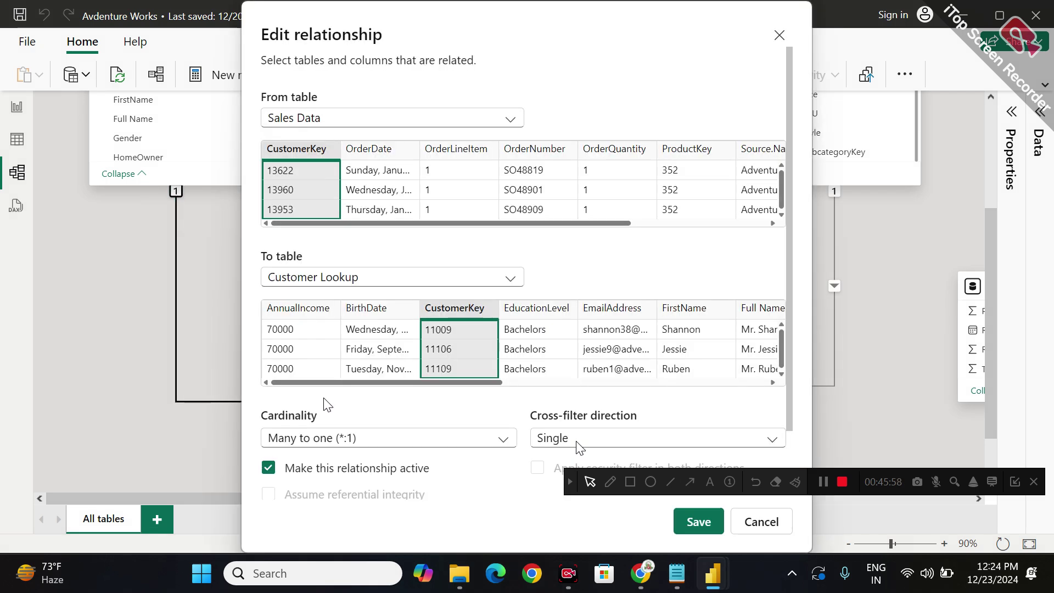
pyautogui.moveTo(423, 42); pyautogui.dragTo(399, 42)
pyautogui.click(314, 438)
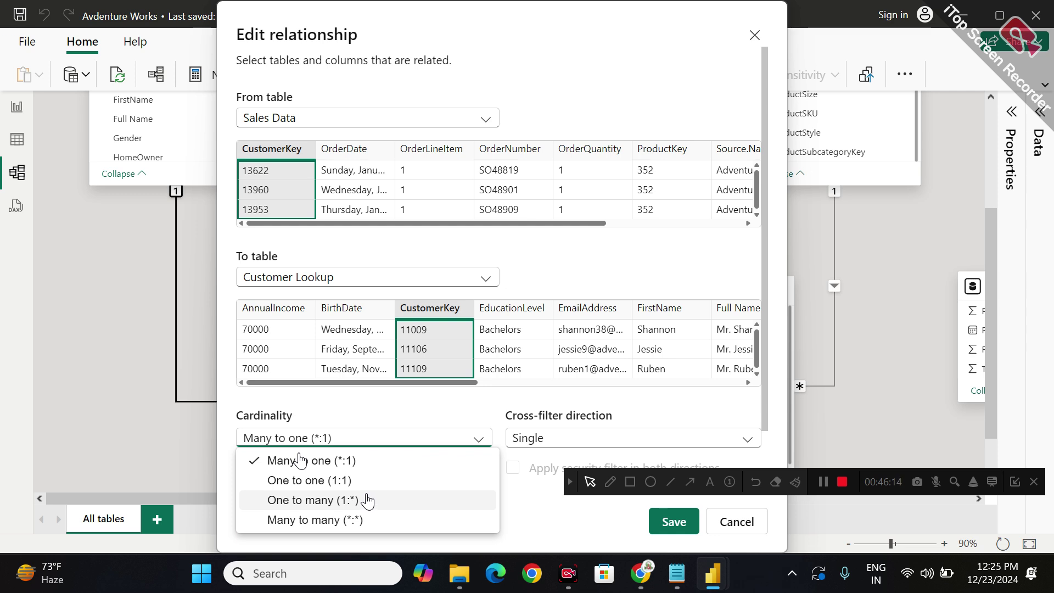
# Clear the old markings, draw red arrows at Many to one and One to many, and cross out One to one and Many to many.
pyautogui.click(610, 482)
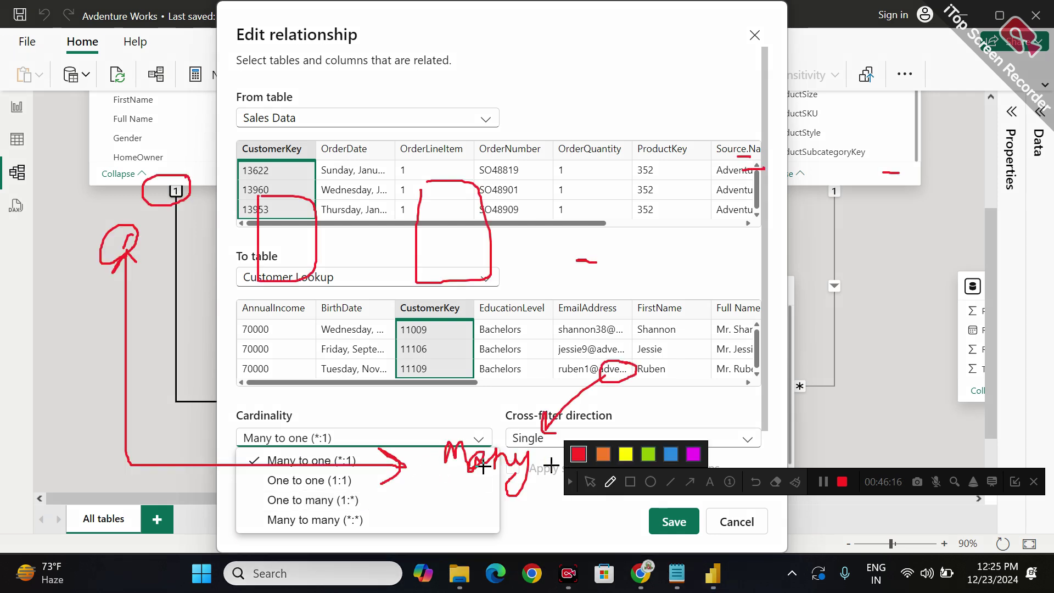
pyautogui.click(795, 482)
pyautogui.moveTo(424, 455)
pyautogui.mouseDown()
pyautogui.moveTo(387, 456)
pyautogui.moveTo(388, 468)
pyautogui.moveTo(412, 473)
pyautogui.moveTo(361, 497)
pyautogui.moveTo(387, 504)
pyautogui.mouseUp()
pyautogui.moveTo(251, 473)
pyautogui.mouseDown()
pyautogui.moveTo(294, 483)
pyautogui.moveTo(255, 485)
pyautogui.moveTo(297, 526)
pyautogui.moveTo(257, 530)
pyautogui.mouseUp()
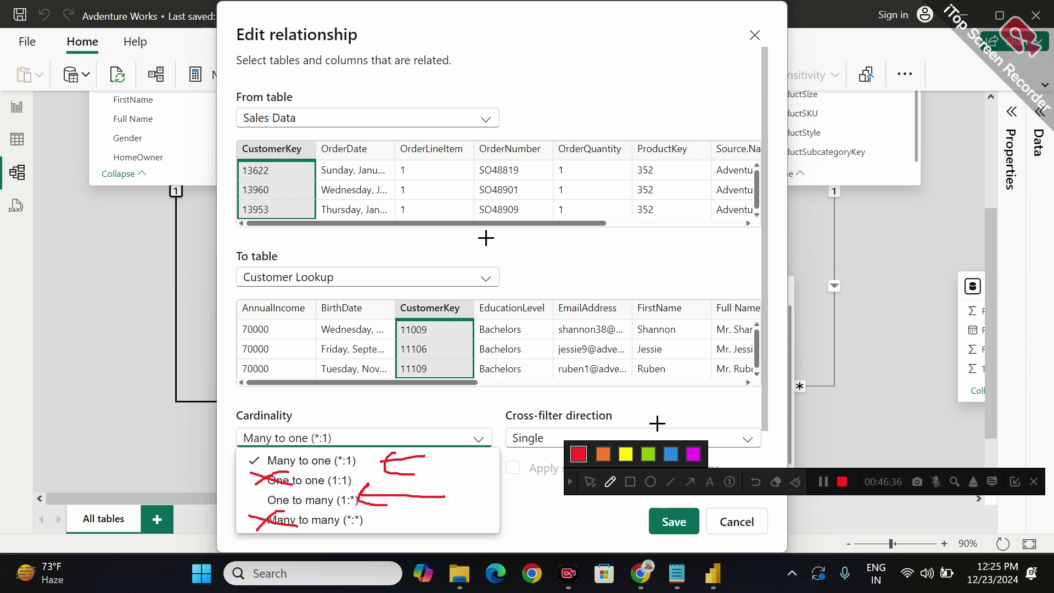
# Sketch the cardinality idea in red over the table previews, with 1s, a circled group and an arrow across.
pyautogui.moveTo(578, 278)
pyautogui.mouseDown()
pyautogui.moveTo(576, 246)
pyautogui.moveTo(587, 345)
pyautogui.mouseUp()
pyautogui.moveTo(581, 309)
pyautogui.mouseDown()
pyautogui.moveTo(566, 329)
pyautogui.moveTo(615, 357)
pyautogui.mouseUp()
pyautogui.moveTo(571, 210)
pyautogui.mouseDown()
pyautogui.moveTo(538, 231)
pyautogui.moveTo(595, 237)
pyautogui.moveTo(580, 224)
pyautogui.mouseUp()
pyautogui.moveTo(739, 203); pyautogui.dragTo(738, 241)
pyautogui.moveTo(751, 306); pyautogui.dragTo(760, 352)
pyautogui.moveTo(748, 300); pyautogui.dragTo(734, 312)
pyautogui.moveTo(740, 382); pyautogui.dragTo(760, 371)
pyautogui.moveTo(628, 316); pyautogui.dragTo(703, 270)
pyautogui.moveTo(609, 310); pyautogui.dragTo(648, 307)
pyautogui.moveTo(703, 257); pyautogui.dragTo(708, 289)
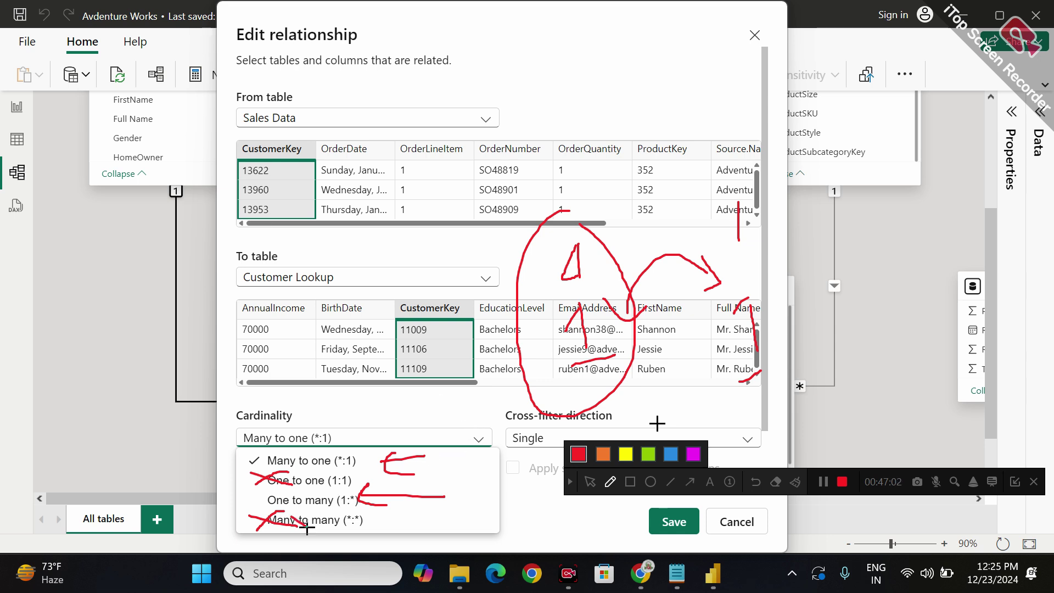
# Mark between the Many to many and One to one options in red, clear all markings, and put the pen away.
pyautogui.moveTo(314, 528)
pyautogui.mouseDown()
pyautogui.moveTo(294, 509)
pyautogui.moveTo(308, 512)
pyautogui.moveTo(321, 492)
pyautogui.moveTo(307, 483)
pyautogui.mouseUp()
pyautogui.click(795, 482)
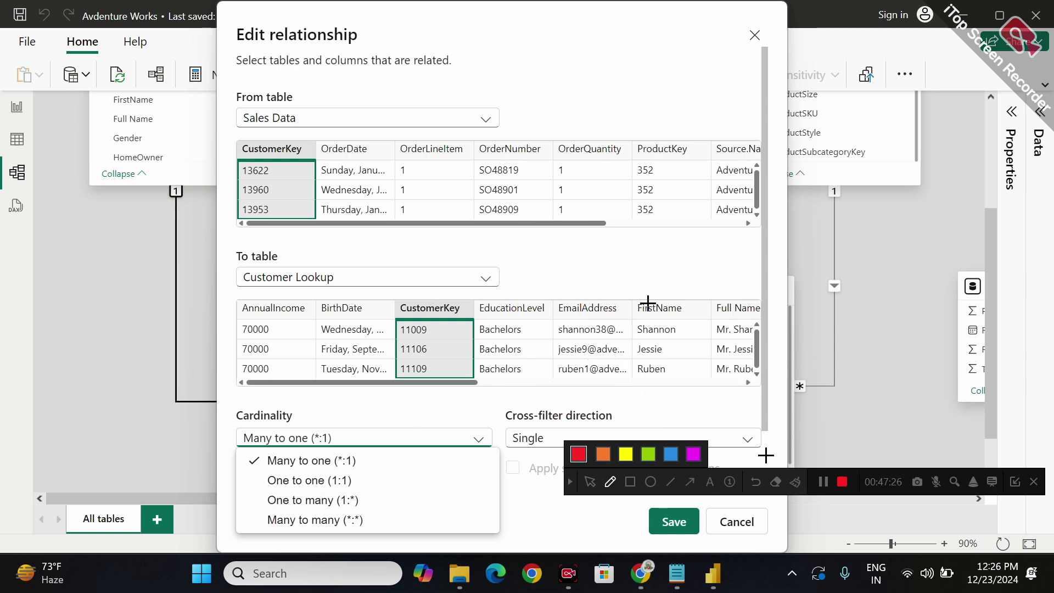
pyautogui.click(591, 482)
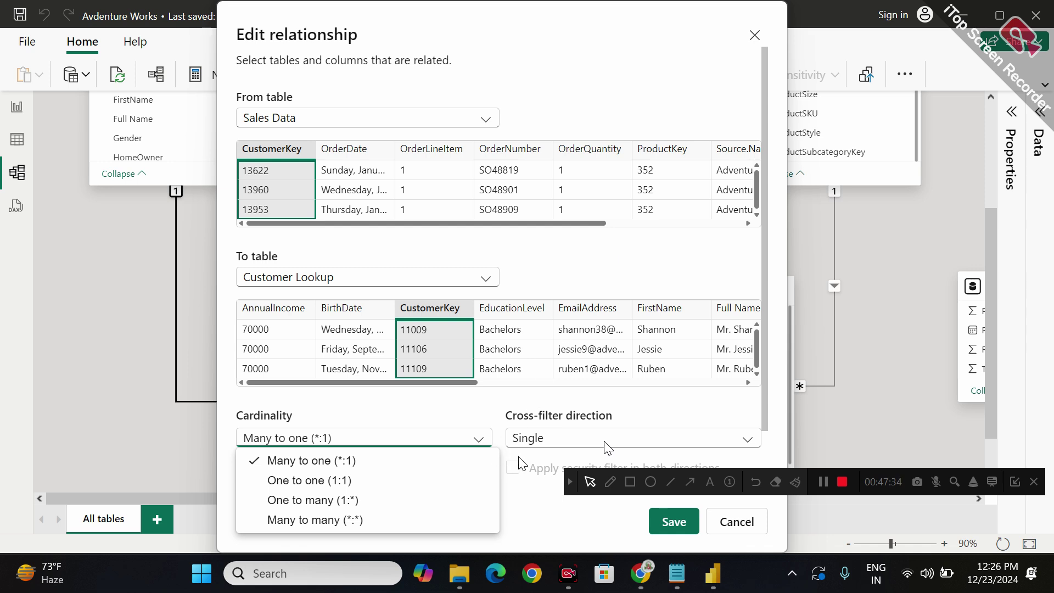
# Keep the Sales Data to Customer Lookup cardinality at Many to one, set its cross-filter direction to Both, and save the relationship.
pyautogui.click(475, 460)
pyautogui.click(569, 440)
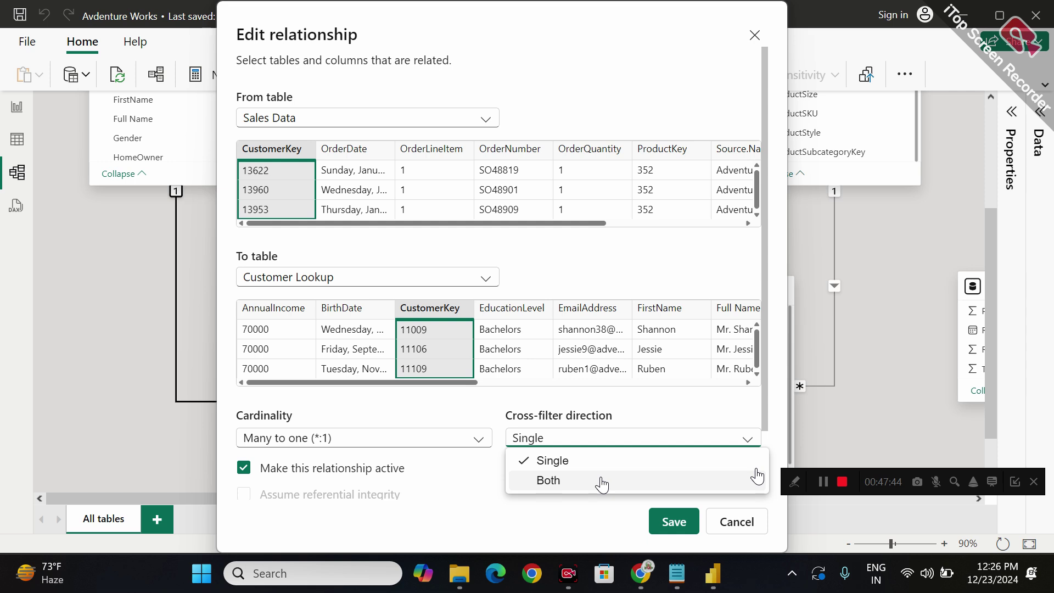
pyautogui.click(602, 481)
pyautogui.click(673, 517)
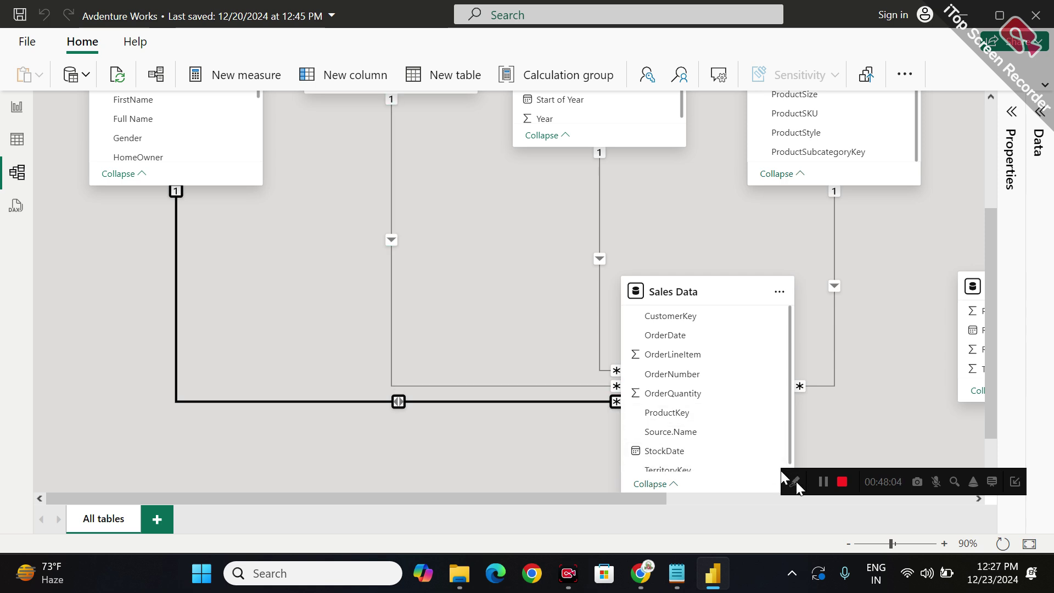
# Draw red F labels with a curved arrow, and an arrow from a letter at Customer Lookup to Sales Data.
pyautogui.click(610, 482)
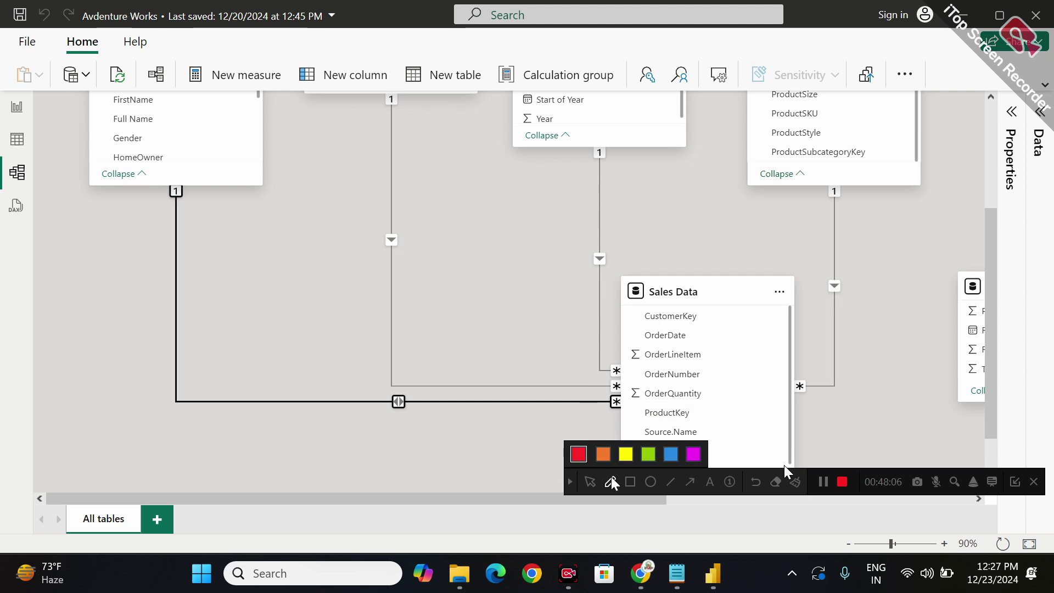
pyautogui.moveTo(447, 200); pyautogui.dragTo(449, 217)
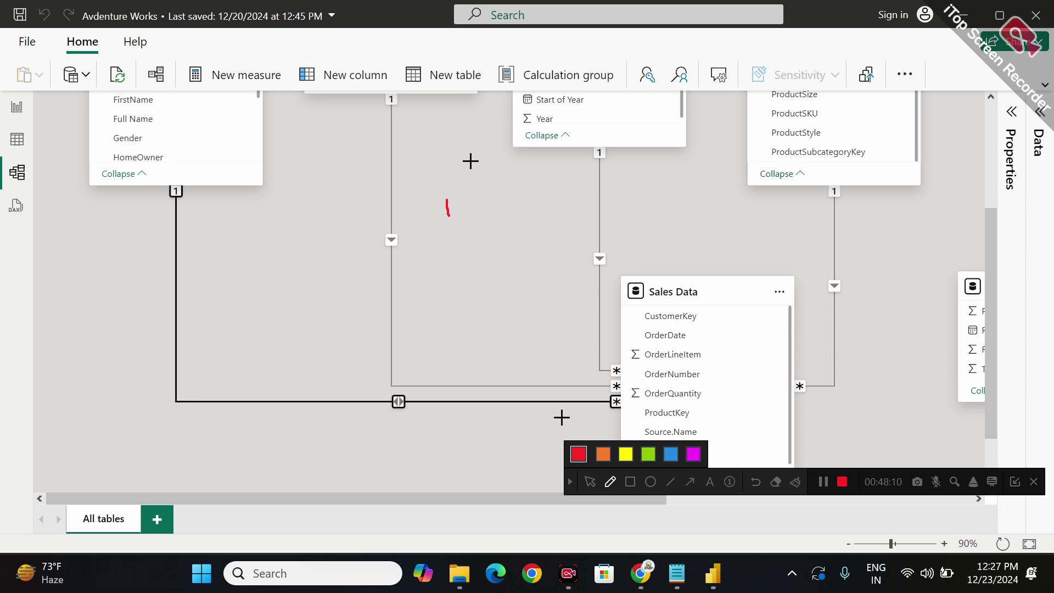
pyautogui.moveTo(447, 202)
pyautogui.mouseDown()
pyautogui.moveTo(457, 234)
pyautogui.moveTo(473, 182)
pyautogui.moveTo(489, 199)
pyautogui.mouseUp()
pyautogui.moveTo(468, 235)
pyautogui.mouseDown()
pyautogui.moveTo(619, 271)
pyautogui.moveTo(640, 228)
pyautogui.moveTo(653, 243)
pyautogui.mouseUp()
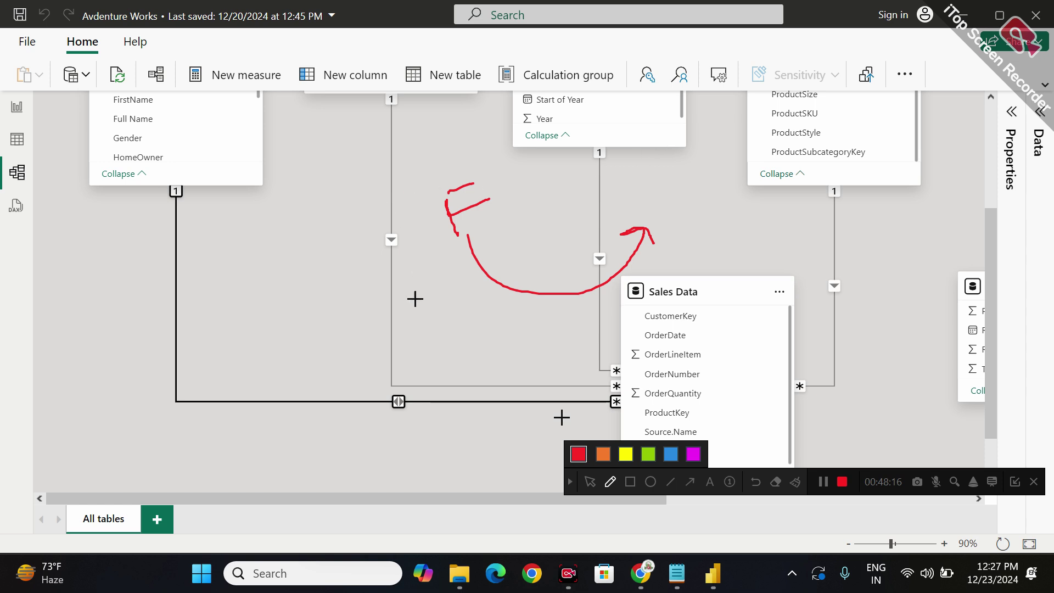
pyautogui.moveTo(721, 324)
pyautogui.mouseDown()
pyautogui.moveTo(726, 360)
pyautogui.moveTo(734, 319)
pyautogui.moveTo(765, 331)
pyautogui.mouseUp()
pyautogui.moveTo(246, 168)
pyautogui.mouseDown()
pyautogui.moveTo(246, 192)
pyautogui.moveTo(252, 159)
pyautogui.moveTo(248, 190)
pyautogui.moveTo(548, 327)
pyautogui.moveTo(600, 306)
pyautogui.moveTo(611, 345)
pyautogui.mouseUp()
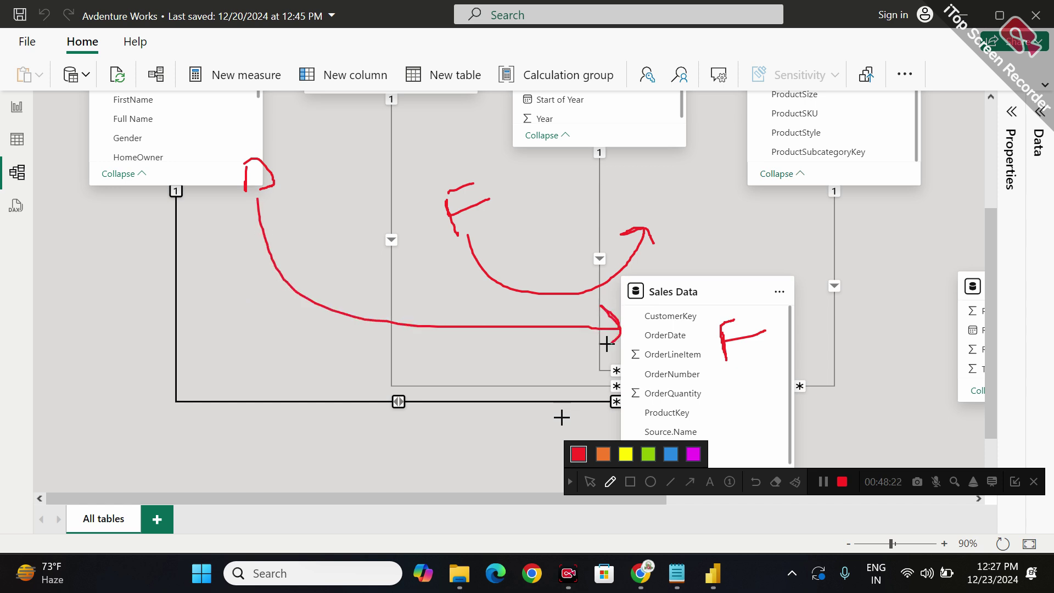
# Circle the two-way filter marker and draw an arrow back to Customer Lookup in red, clear all markings, and put the pen away.
pyautogui.moveTo(436, 390)
pyautogui.mouseDown()
pyautogui.moveTo(371, 406)
pyautogui.moveTo(439, 414)
pyautogui.moveTo(431, 381)
pyautogui.mouseUp()
pyautogui.moveTo(641, 350)
pyautogui.mouseDown()
pyautogui.moveTo(499, 355)
pyautogui.moveTo(258, 238)
pyautogui.moveTo(238, 256)
pyautogui.moveTo(277, 226)
pyautogui.mouseUp()
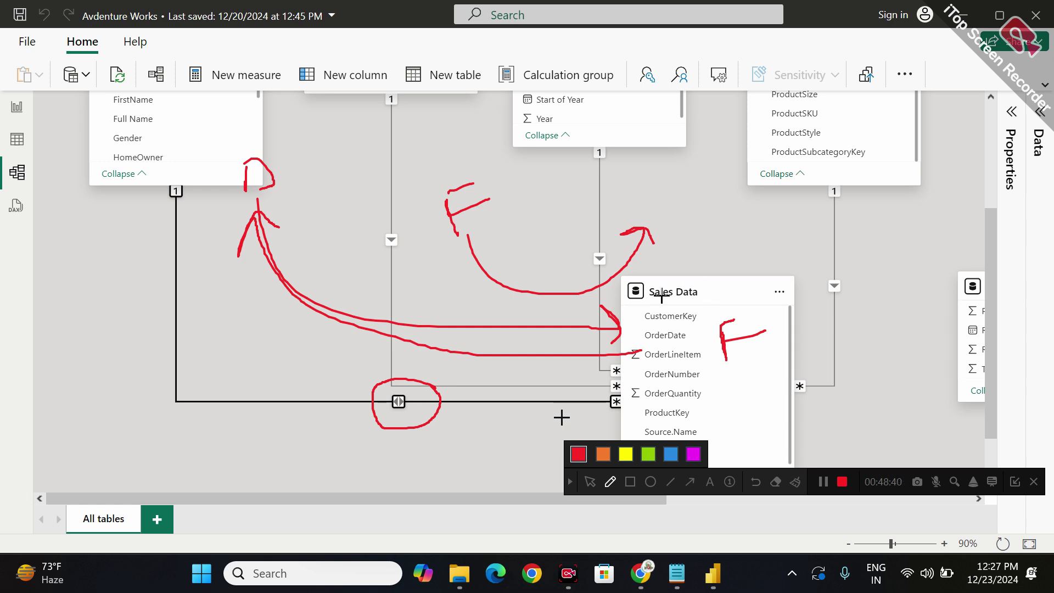
pyautogui.moveTo(413, 384)
pyautogui.mouseDown()
pyautogui.moveTo(364, 403)
pyautogui.moveTo(413, 360)
pyautogui.moveTo(428, 430)
pyautogui.moveTo(378, 393)
pyautogui.mouseUp()
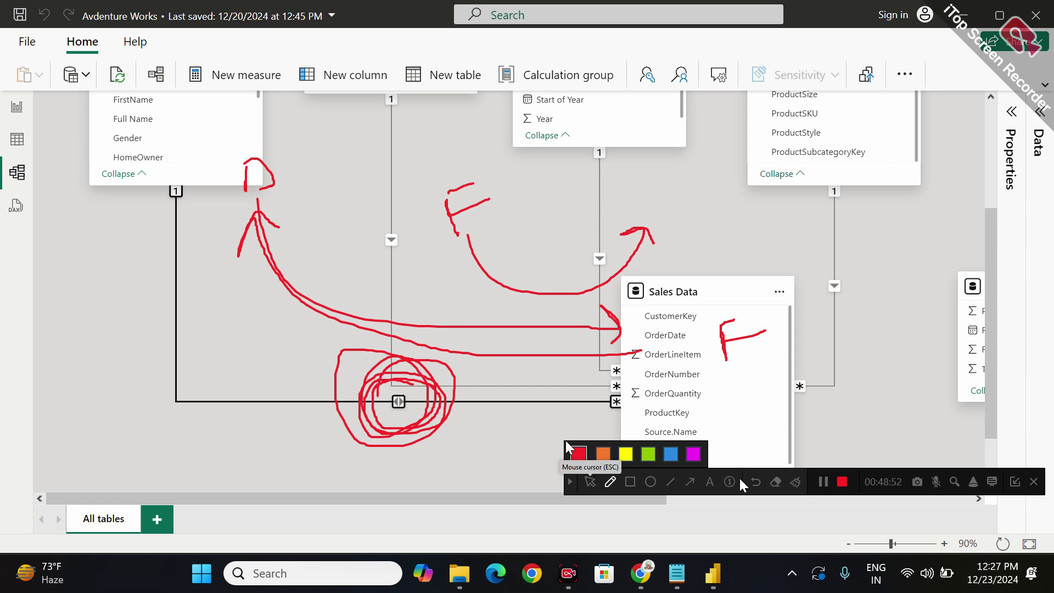
pyautogui.click(795, 481)
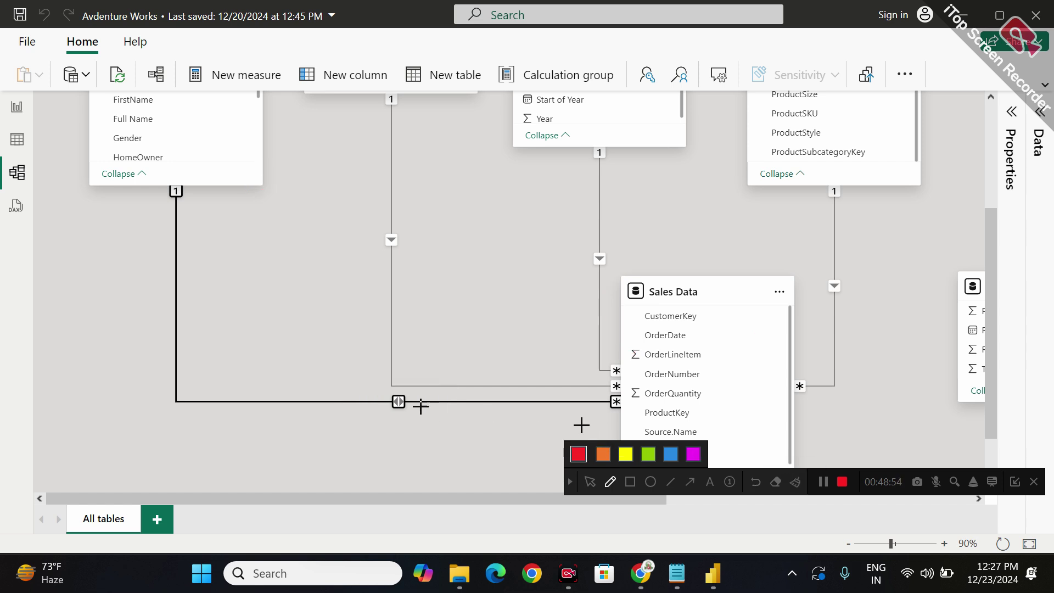
pyautogui.click(590, 481)
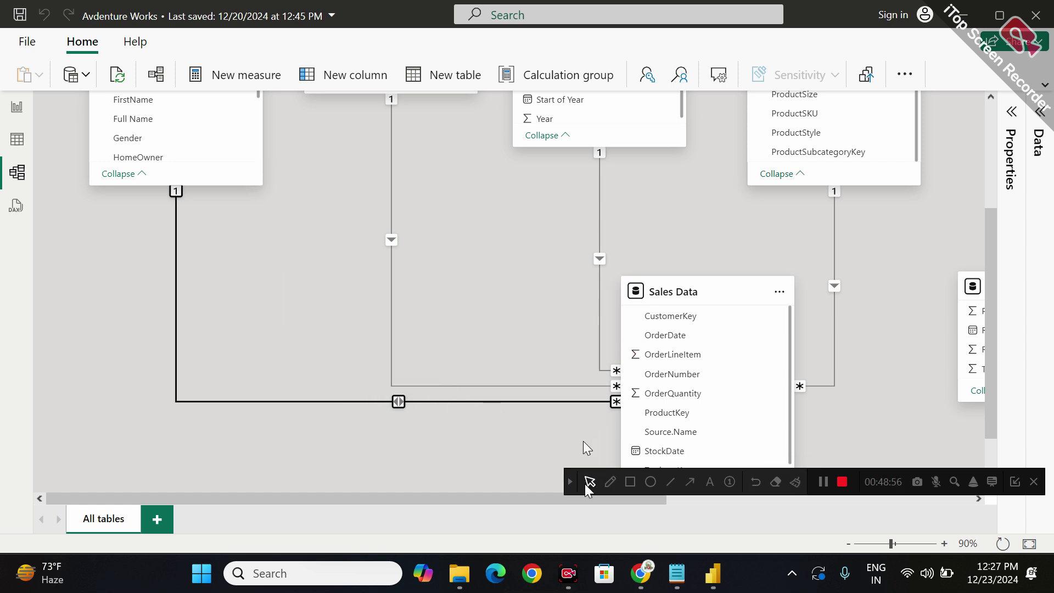
# Switch the Customer Lookup relationship's cross-filter direction to Single and back to Both, and save it.
pyautogui.click(386, 402)
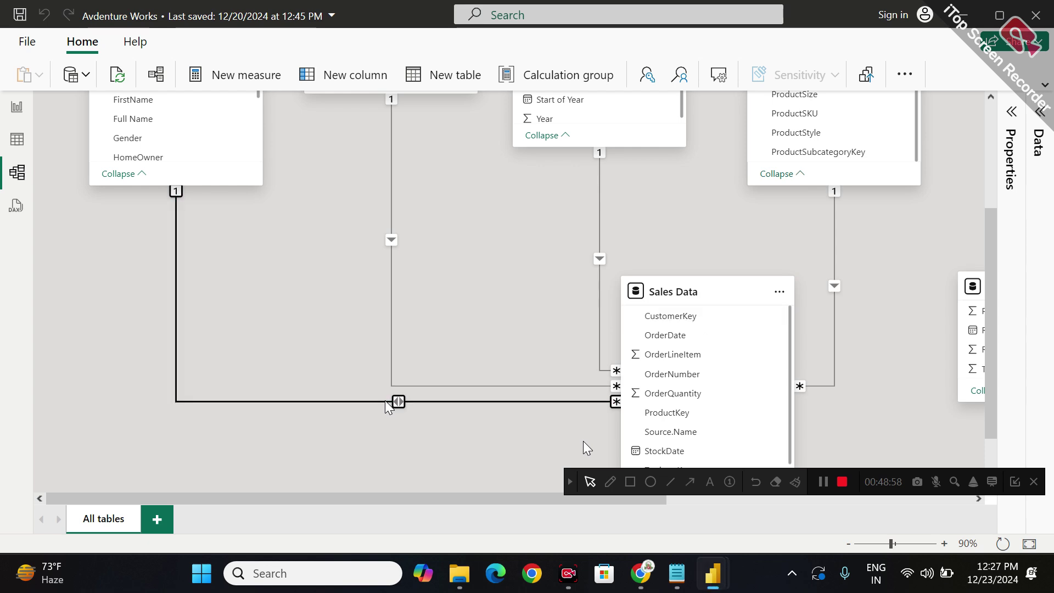
pyautogui.doubleClick(387, 403)
pyautogui.click(573, 437)
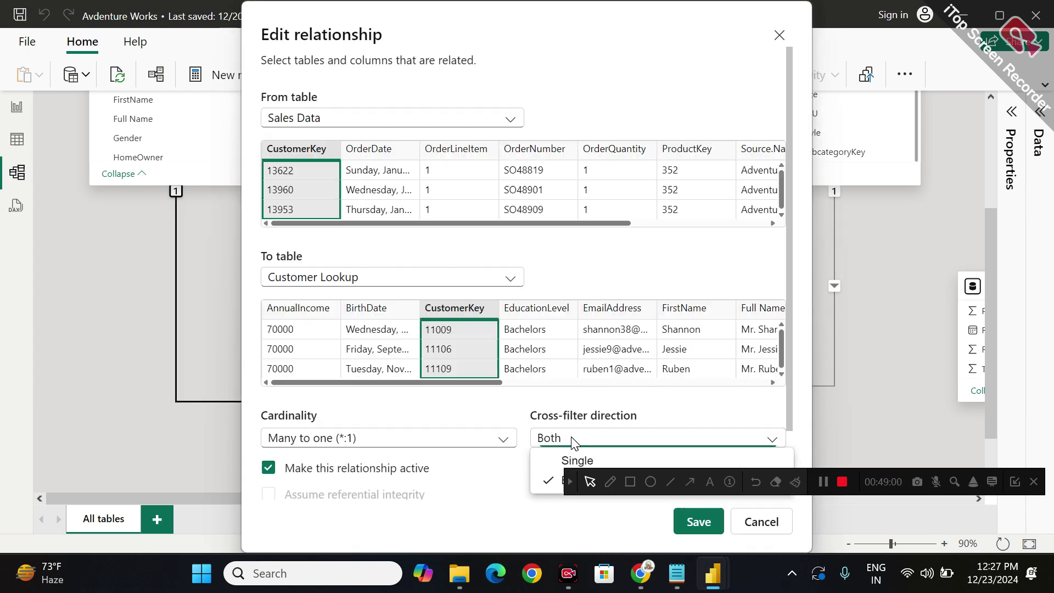
pyautogui.click(567, 459)
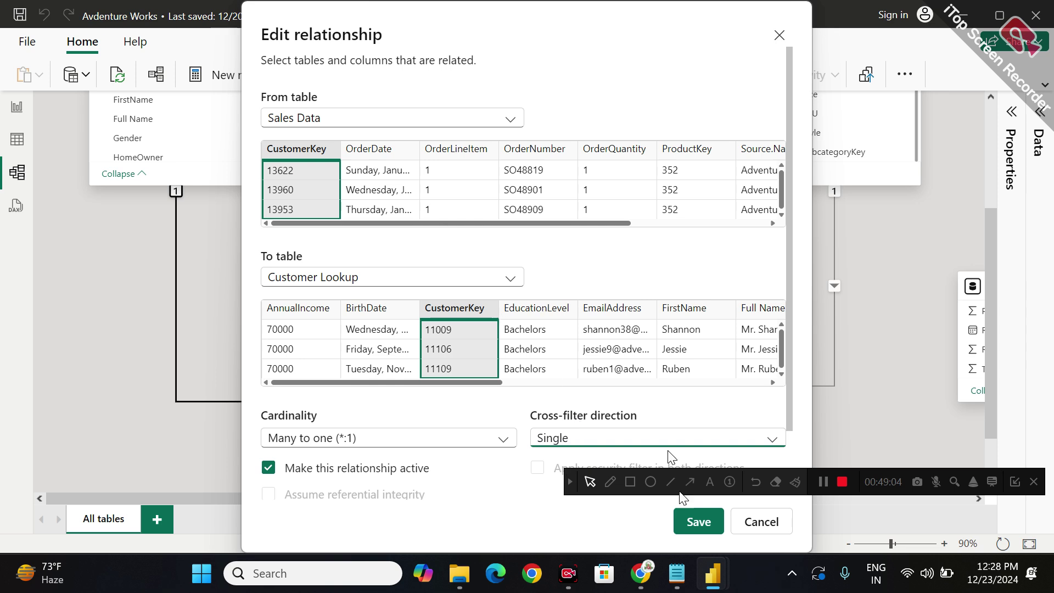
pyautogui.click(558, 438)
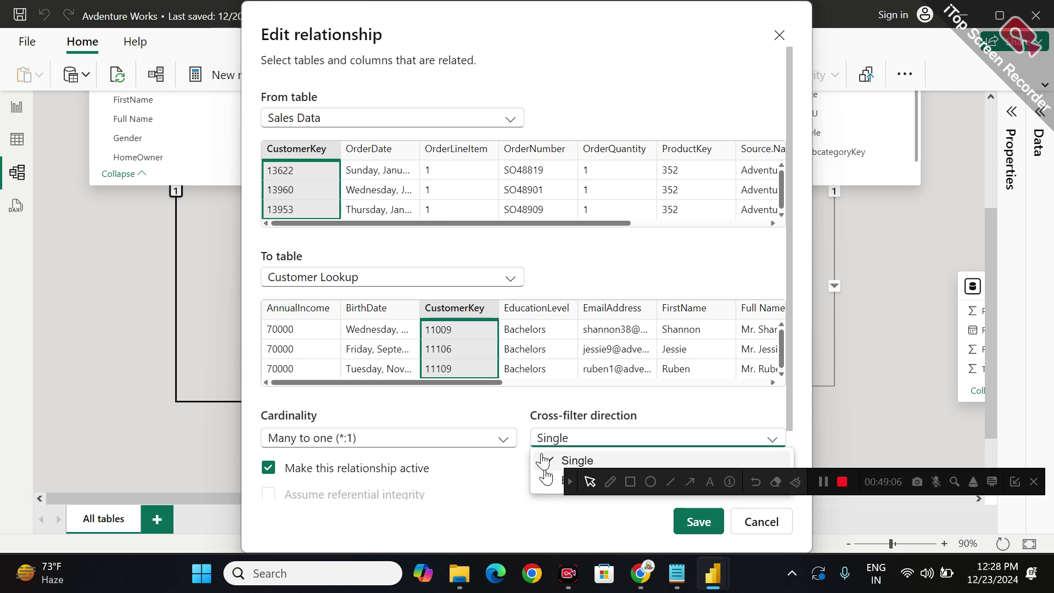
pyautogui.click(568, 476)
pyautogui.click(706, 526)
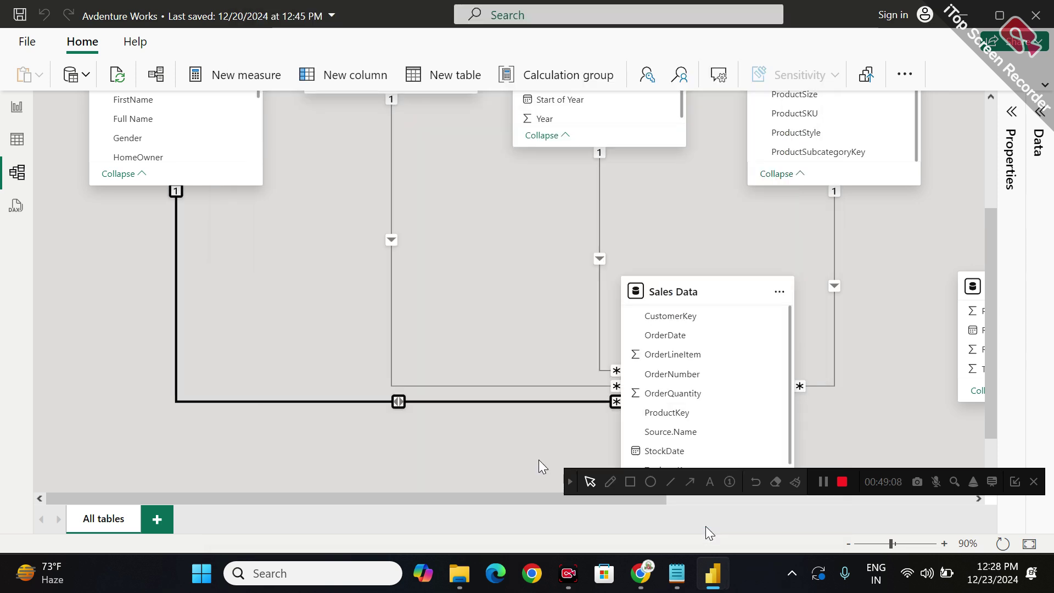
# Circle the two-way marker and Calendar Lookup's one-way marker in red, and draw arrows from Calendar Lookup and a boxed area to Sales Data.
pyautogui.click(609, 482)
pyautogui.moveTo(430, 371)
pyautogui.mouseDown()
pyautogui.moveTo(377, 387)
pyautogui.moveTo(447, 384)
pyautogui.moveTo(431, 363)
pyautogui.mouseUp()
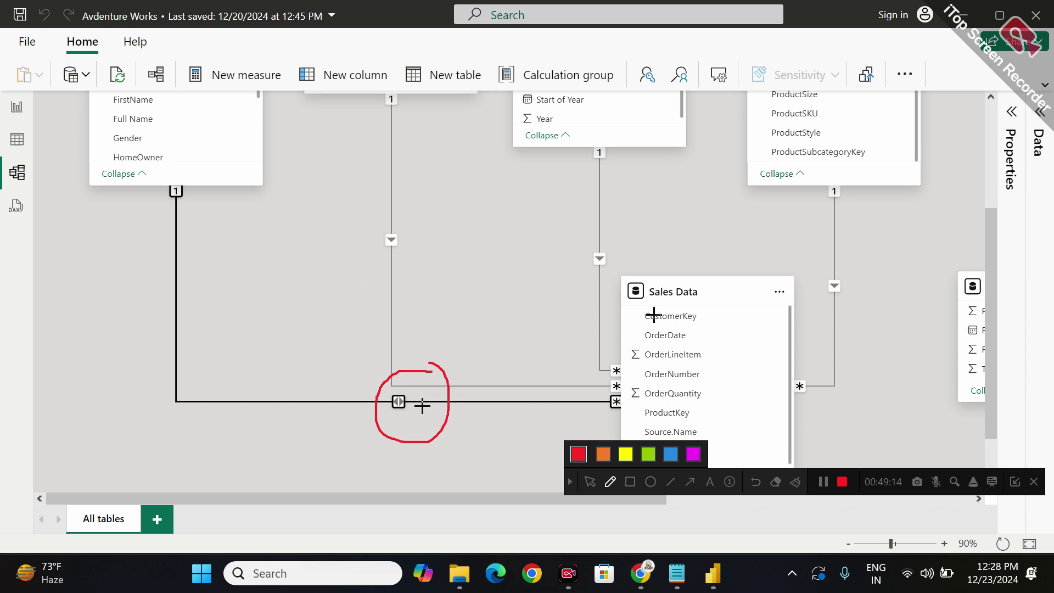
pyautogui.moveTo(610, 235)
pyautogui.mouseDown()
pyautogui.moveTo(588, 301)
pyautogui.moveTo(619, 243)
pyautogui.mouseUp()
pyautogui.moveTo(529, 144)
pyautogui.mouseDown()
pyautogui.moveTo(513, 228)
pyautogui.moveTo(631, 305)
pyautogui.moveTo(625, 299)
pyautogui.moveTo(623, 327)
pyautogui.mouseUp()
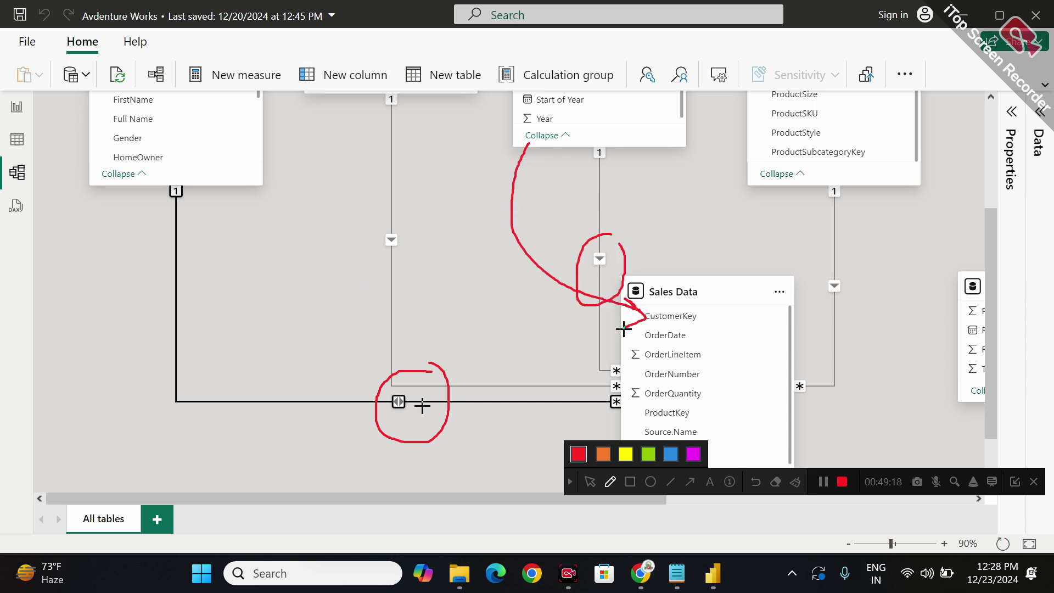
pyautogui.moveTo(626, 114)
pyautogui.mouseDown()
pyautogui.moveTo(626, 148)
pyautogui.moveTo(712, 117)
pyautogui.moveTo(622, 115)
pyautogui.mouseUp()
pyautogui.moveTo(659, 156)
pyautogui.mouseDown()
pyautogui.moveTo(680, 285)
pyautogui.moveTo(666, 268)
pyautogui.moveTo(699, 254)
pyautogui.mouseUp()
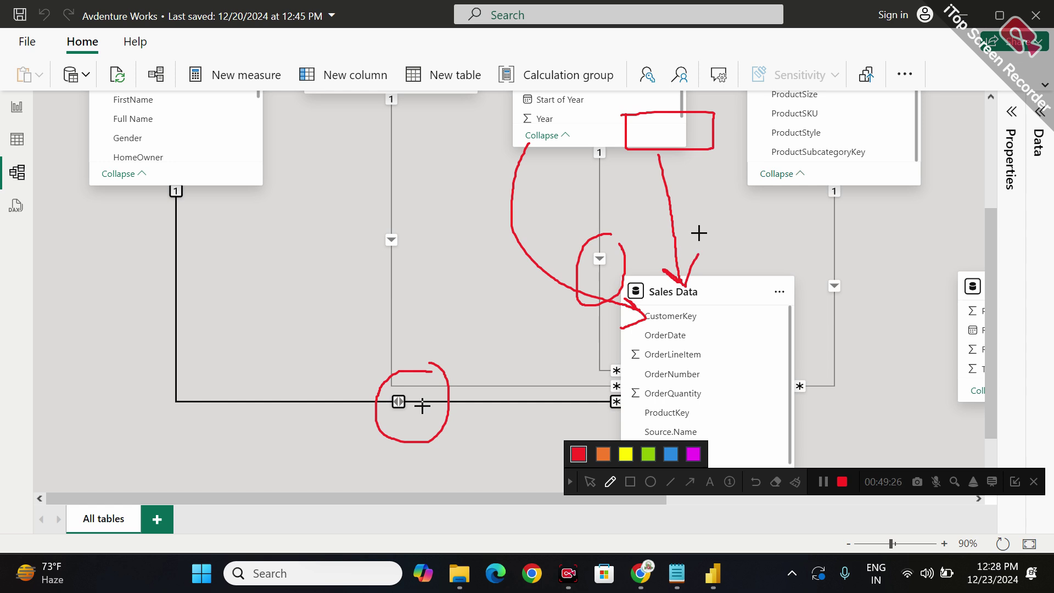
# Write the example keys 214 and 215 in red beside the Customer Lookup table.
pyautogui.moveTo(257, 151); pyautogui.dragTo(284, 173)
pyautogui.moveTo(296, 136); pyautogui.dragTo(297, 166)
pyautogui.moveTo(325, 128); pyautogui.dragTo(339, 155)
pyautogui.moveTo(287, 198)
pyautogui.mouseDown()
pyautogui.moveTo(294, 218)
pyautogui.moveTo(311, 217)
pyautogui.mouseUp()
pyautogui.moveTo(317, 197); pyautogui.dragTo(320, 218)
pyautogui.moveTo(360, 183)
pyautogui.mouseDown()
pyautogui.moveTo(346, 187)
pyautogui.moveTo(366, 210)
pyautogui.moveTo(347, 217)
pyautogui.mouseUp()
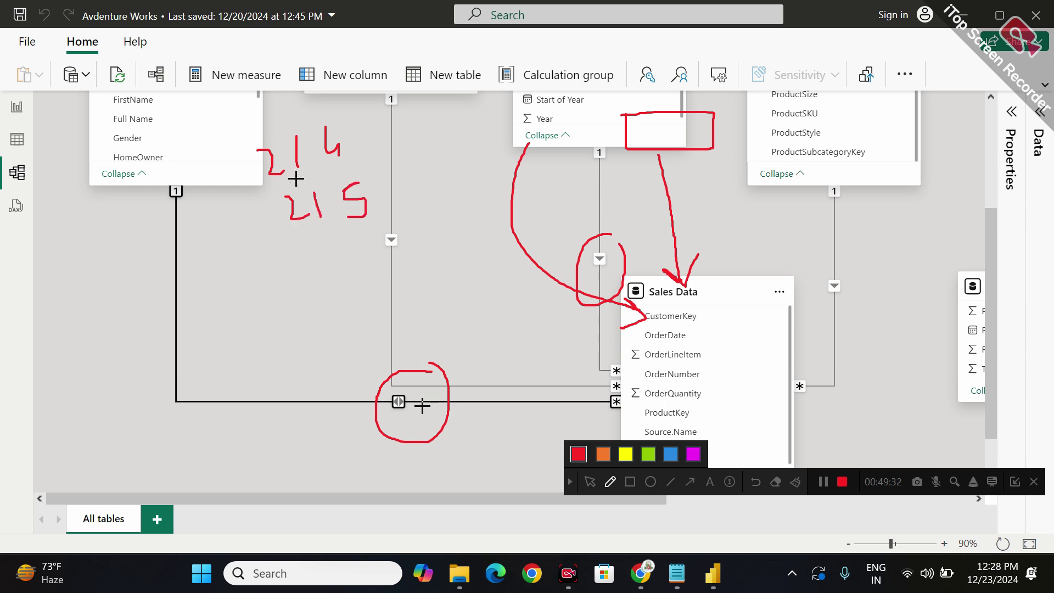
# Mark Calendar Lookup, underline 214 and 215, and circle 214 with a red arrow leading to Sales Data.
pyautogui.moveTo(541, 129)
pyautogui.mouseDown()
pyautogui.moveTo(585, 123)
pyautogui.moveTo(551, 141)
pyautogui.moveTo(592, 122)
pyautogui.mouseUp()
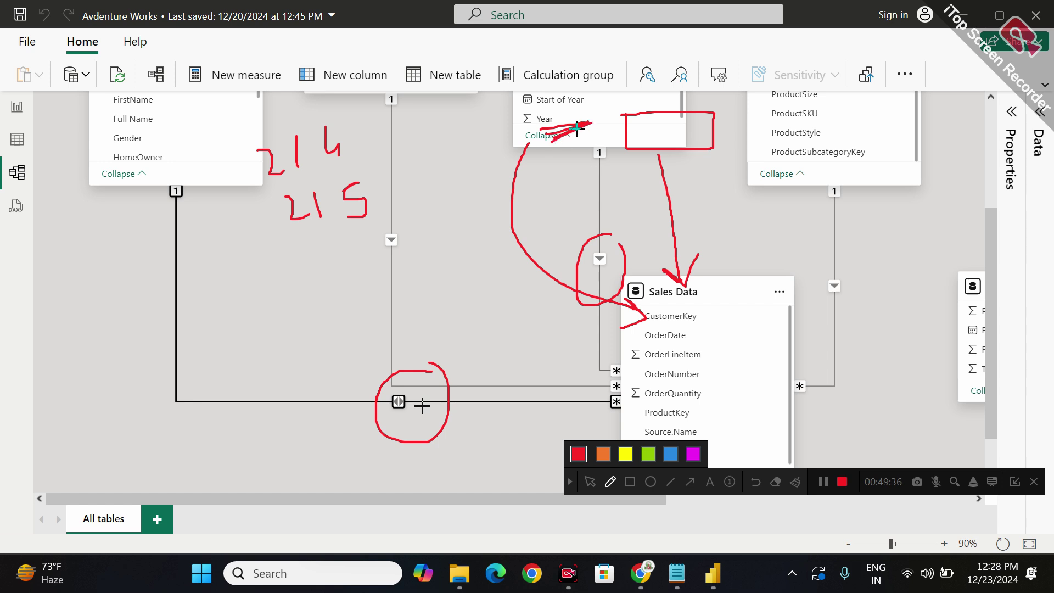
pyautogui.moveTo(250, 186); pyautogui.dragTo(367, 161)
pyautogui.moveTo(267, 239); pyautogui.dragTo(389, 230)
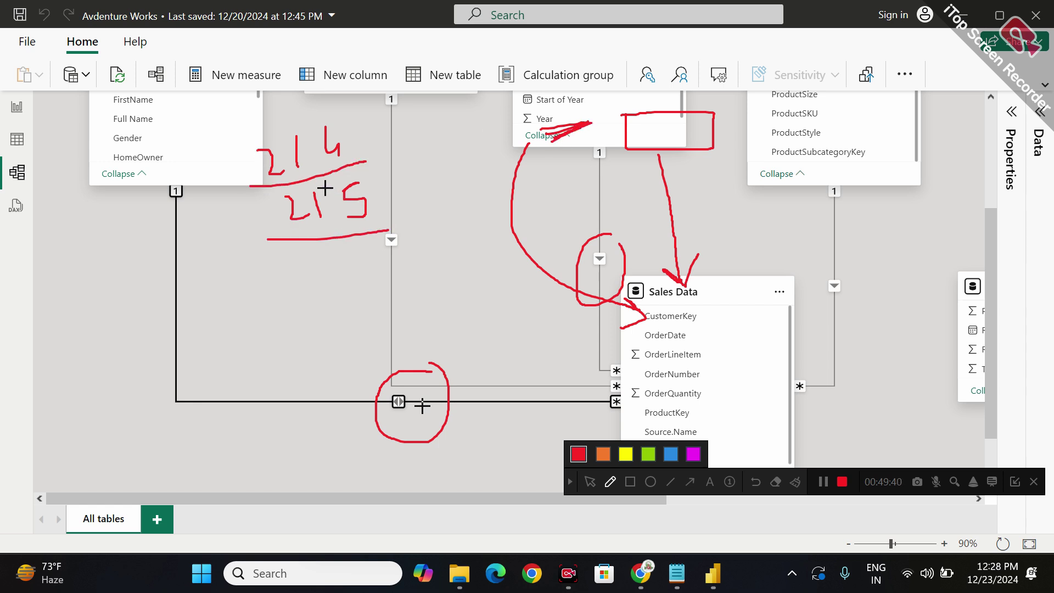
pyautogui.moveTo(356, 117)
pyautogui.mouseDown()
pyautogui.moveTo(260, 131)
pyautogui.moveTo(343, 176)
pyautogui.moveTo(358, 117)
pyautogui.moveTo(389, 161)
pyautogui.moveTo(571, 291)
pyautogui.moveTo(640, 309)
pyautogui.moveTo(634, 325)
pyautogui.mouseUp()
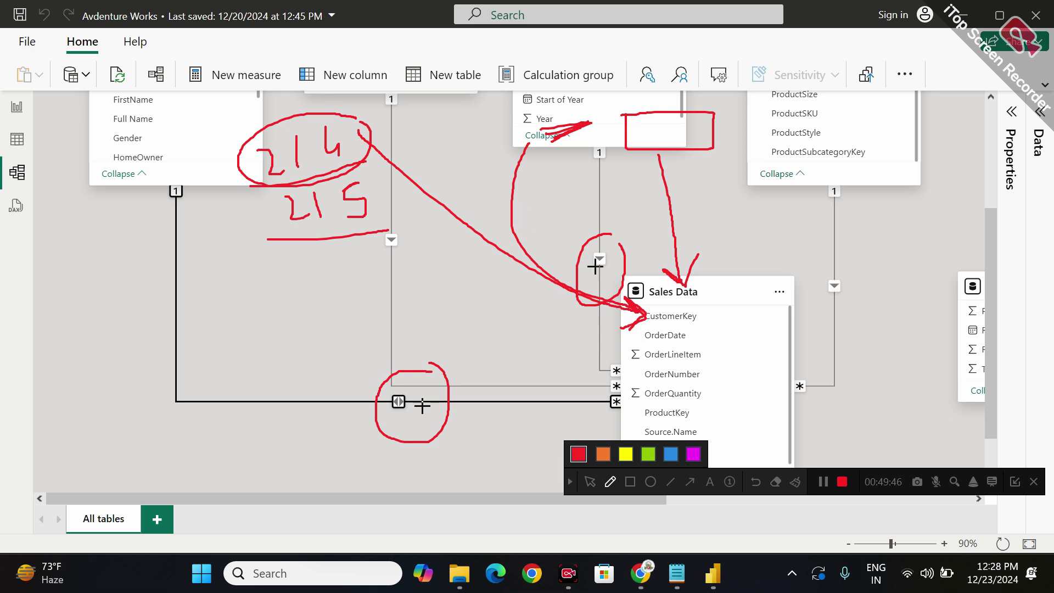
pyautogui.moveTo(544, 129); pyautogui.dragTo(520, 163)
pyautogui.moveTo(368, 130); pyautogui.dragTo(504, 135)
# Write and circle 214 on Sales Data with a red arrow back to the box at Calendar Lookup, and clear all markings.
pyautogui.moveTo(751, 307)
pyautogui.mouseDown()
pyautogui.moveTo(721, 334)
pyautogui.moveTo(789, 320)
pyautogui.moveTo(745, 305)
pyautogui.mouseUp()
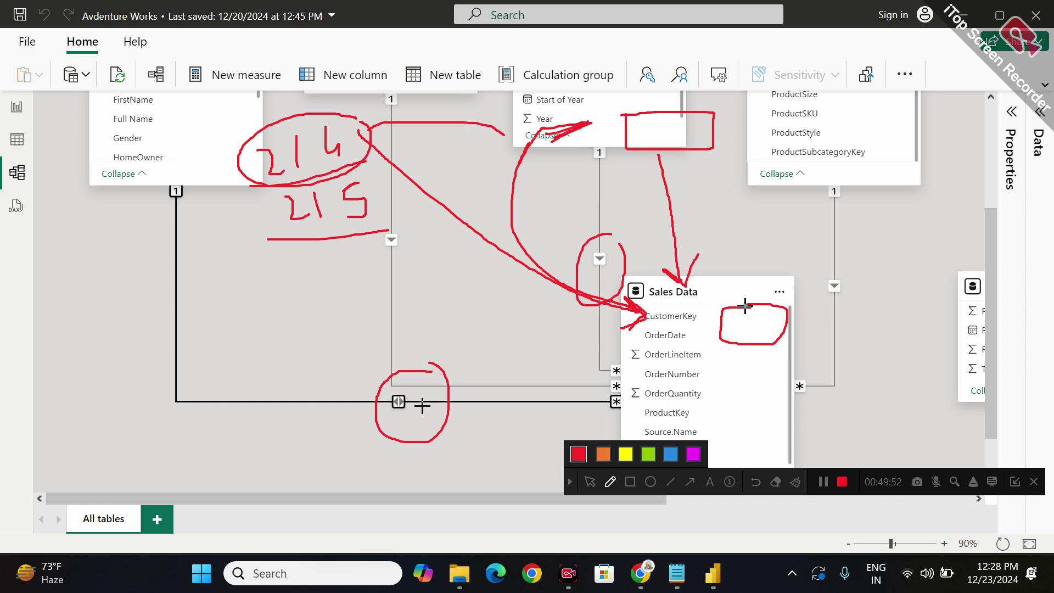
pyautogui.moveTo(733, 365); pyautogui.dragTo(748, 386)
pyautogui.moveTo(764, 348)
pyautogui.mouseDown()
pyautogui.moveTo(765, 369)
pyautogui.moveTo(784, 378)
pyautogui.mouseUp()
pyautogui.moveTo(717, 336)
pyautogui.mouseDown()
pyautogui.moveTo(788, 412)
pyautogui.moveTo(738, 317)
pyautogui.mouseUp()
pyautogui.moveTo(723, 361)
pyautogui.mouseDown()
pyautogui.moveTo(619, 159)
pyautogui.moveTo(641, 154)
pyautogui.mouseUp()
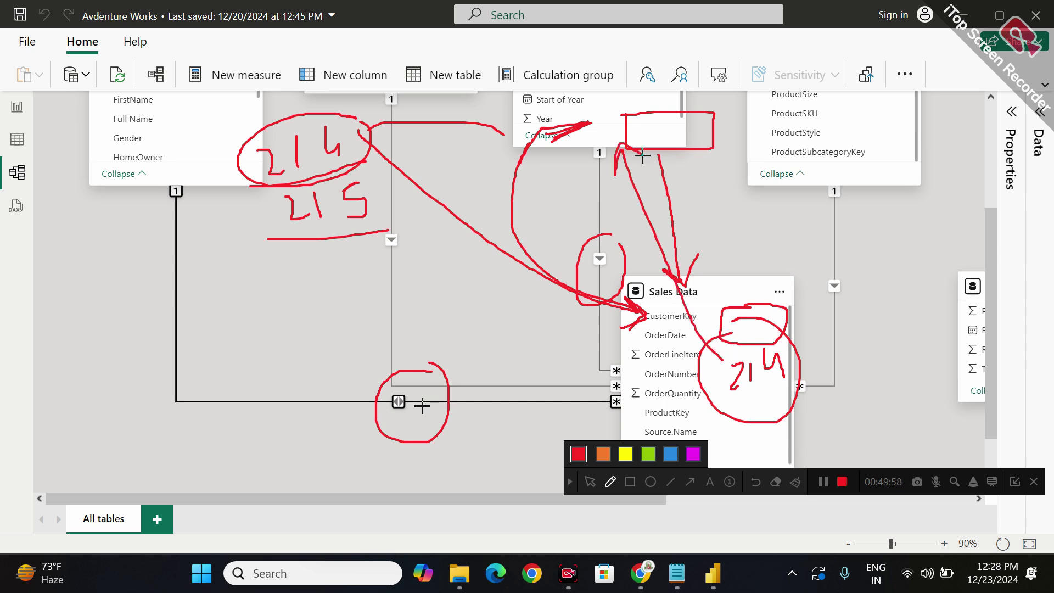
pyautogui.moveTo(628, 93); pyautogui.dragTo(754, 128)
pyautogui.moveTo(669, 89); pyautogui.dragTo(658, 90)
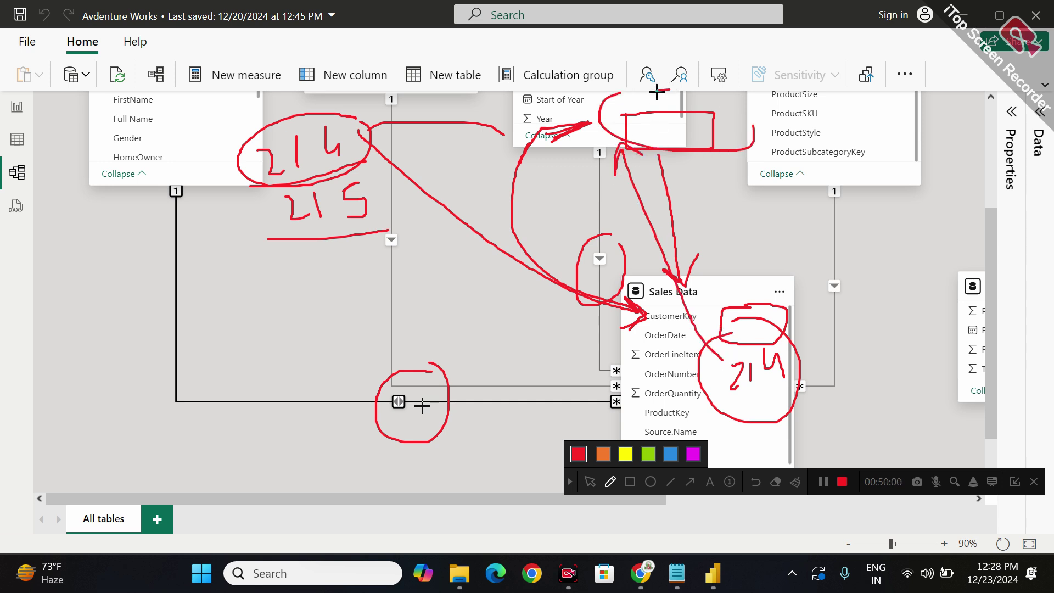
pyautogui.moveTo(516, 109)
pyautogui.mouseDown()
pyautogui.moveTo(501, 154)
pyautogui.moveTo(547, 120)
pyautogui.moveTo(506, 129)
pyautogui.moveTo(548, 231)
pyautogui.moveTo(647, 316)
pyautogui.moveTo(654, 308)
pyautogui.mouseUp()
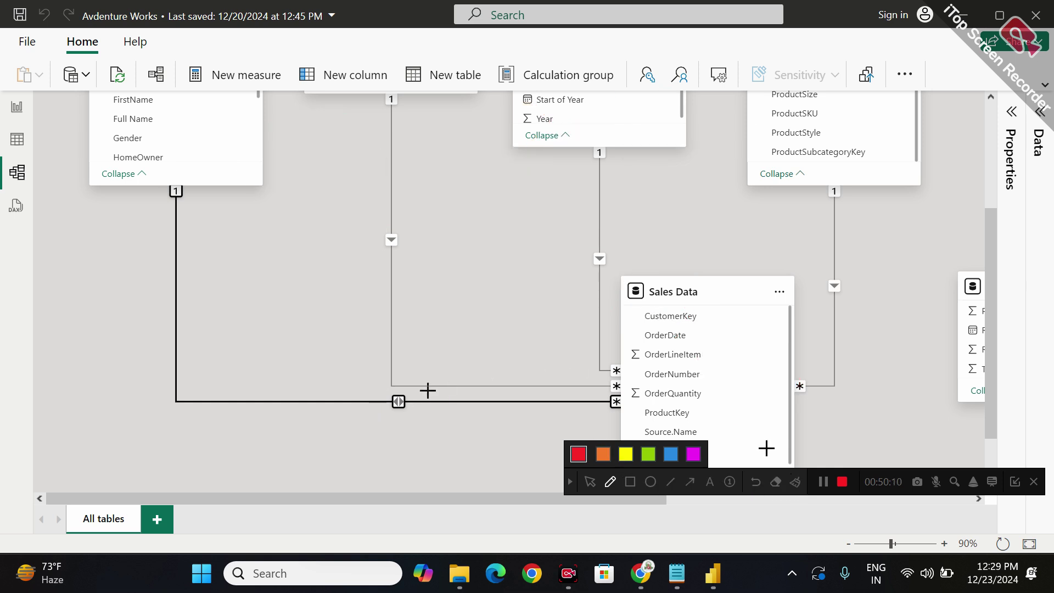
# Circle the two-way marker in red and draw opposing arrows between an F on Sales Data and a letter at Customer Lookup.
pyautogui.moveTo(400, 376)
pyautogui.mouseDown()
pyautogui.moveTo(393, 433)
pyautogui.moveTo(417, 379)
pyautogui.moveTo(403, 378)
pyautogui.mouseUp()
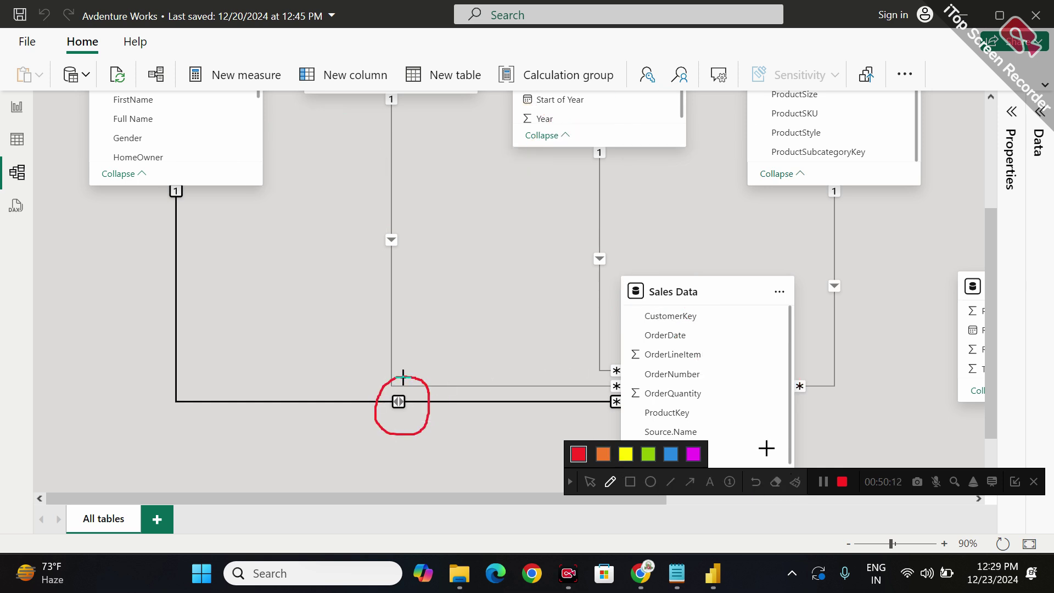
pyautogui.moveTo(661, 369)
pyautogui.mouseDown()
pyautogui.moveTo(675, 410)
pyautogui.moveTo(666, 357)
pyautogui.moveTo(684, 386)
pyautogui.moveTo(252, 240)
pyautogui.moveTo(247, 227)
pyautogui.moveTo(270, 237)
pyautogui.mouseUp()
pyautogui.moveTo(243, 172)
pyautogui.mouseDown()
pyautogui.moveTo(244, 207)
pyautogui.moveTo(258, 170)
pyautogui.moveTo(245, 170)
pyautogui.moveTo(544, 358)
pyautogui.moveTo(558, 348)
pyautogui.moveTo(560, 372)
pyautogui.mouseUp()
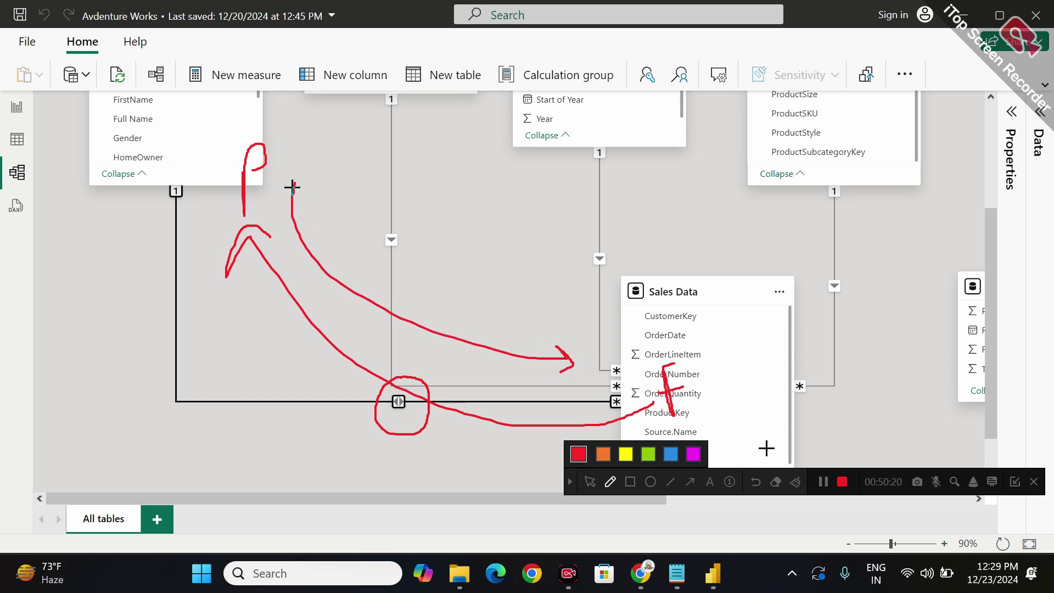
# Cross out the letter at Customer Lookup, circle the two-way marker again, clear all markings, and put the pen away.
pyautogui.moveTo(211, 150); pyautogui.dragTo(331, 193)
pyautogui.moveTo(318, 155); pyautogui.dragTo(272, 225)
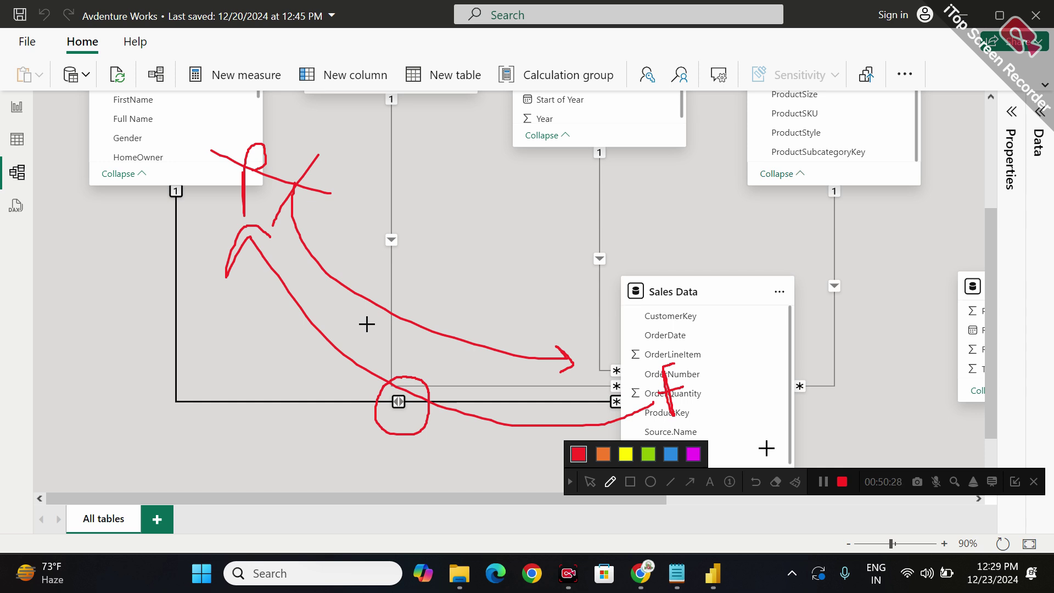
pyautogui.moveTo(414, 383)
pyautogui.mouseDown()
pyautogui.moveTo(367, 394)
pyautogui.moveTo(417, 425)
pyautogui.moveTo(397, 380)
pyautogui.mouseUp()
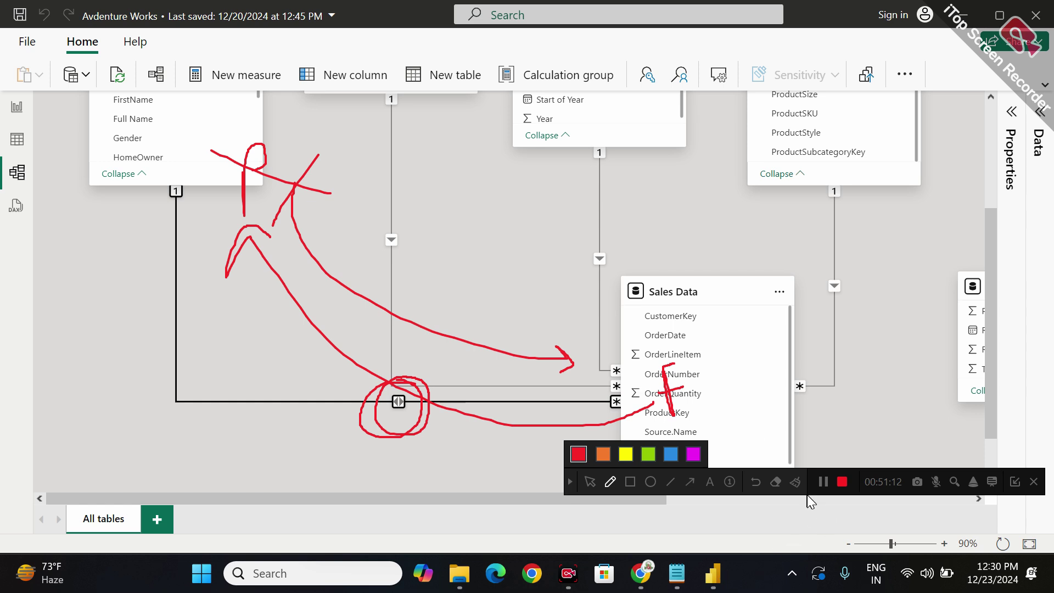
pyautogui.click(795, 482)
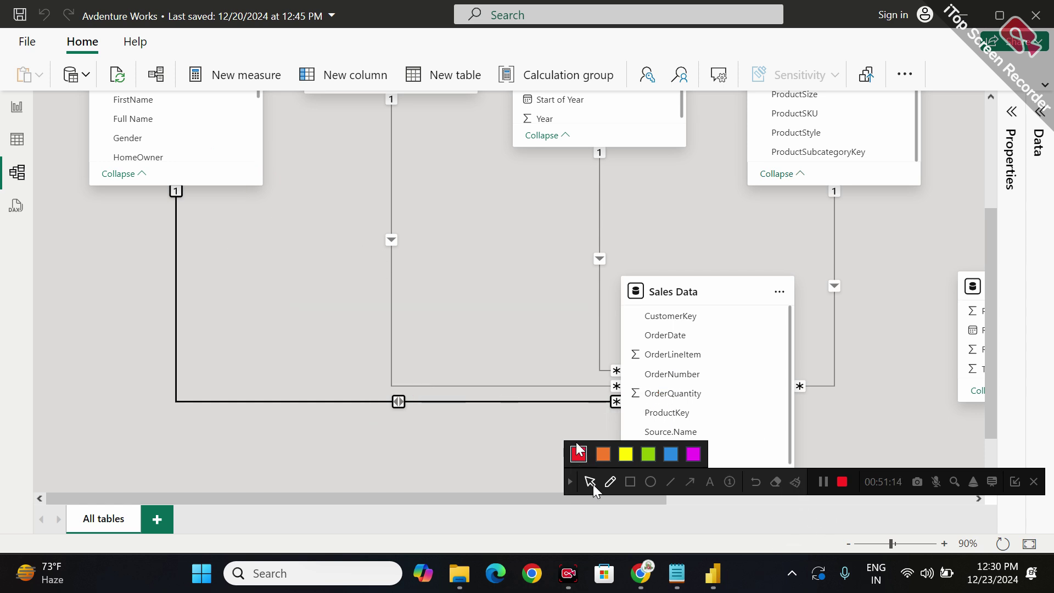
pyautogui.click(590, 482)
# Switch from the model to the report page with the ProductKey matrix and bring up the Customer Lookup fields in the field list.
pyautogui.scroll(5, 427, 348)
pyautogui.scroll(-3, 247, 316)
pyautogui.scroll(3, 247, 316)
pyautogui.scroll(-1, 322, 308)
pyautogui.scroll(-5, 324, 312)
pyautogui.scroll(5, 324, 312)
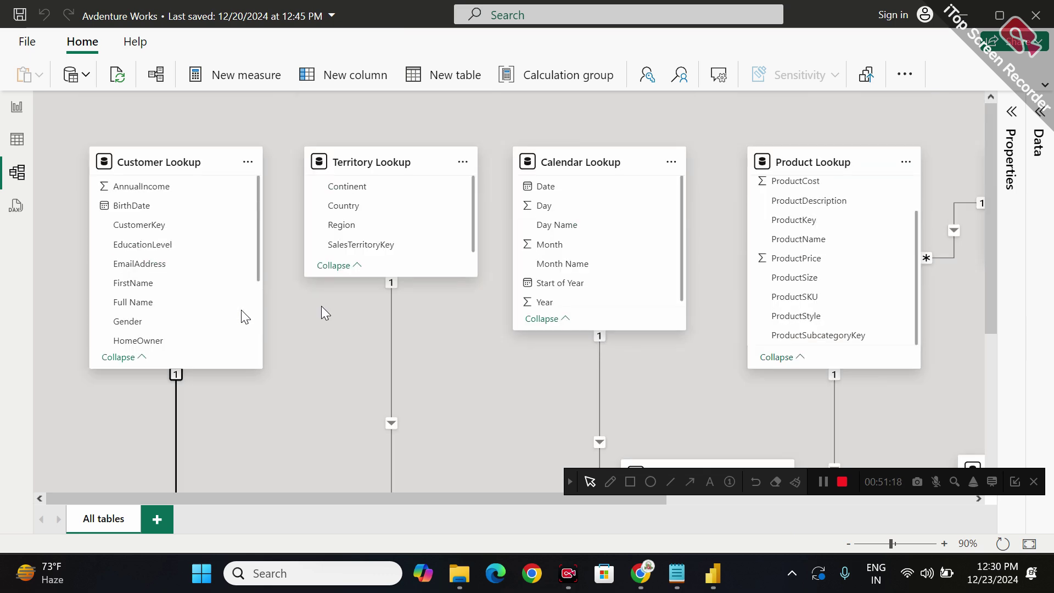
pyautogui.scroll(-3, 324, 312)
pyautogui.click(12, 144)
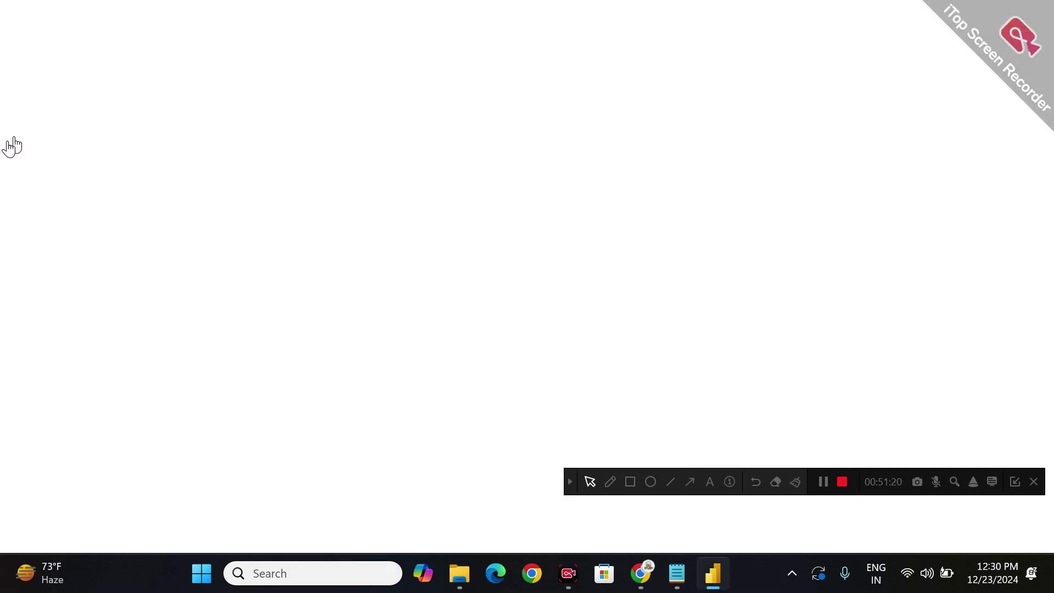
pyautogui.click(18, 110)
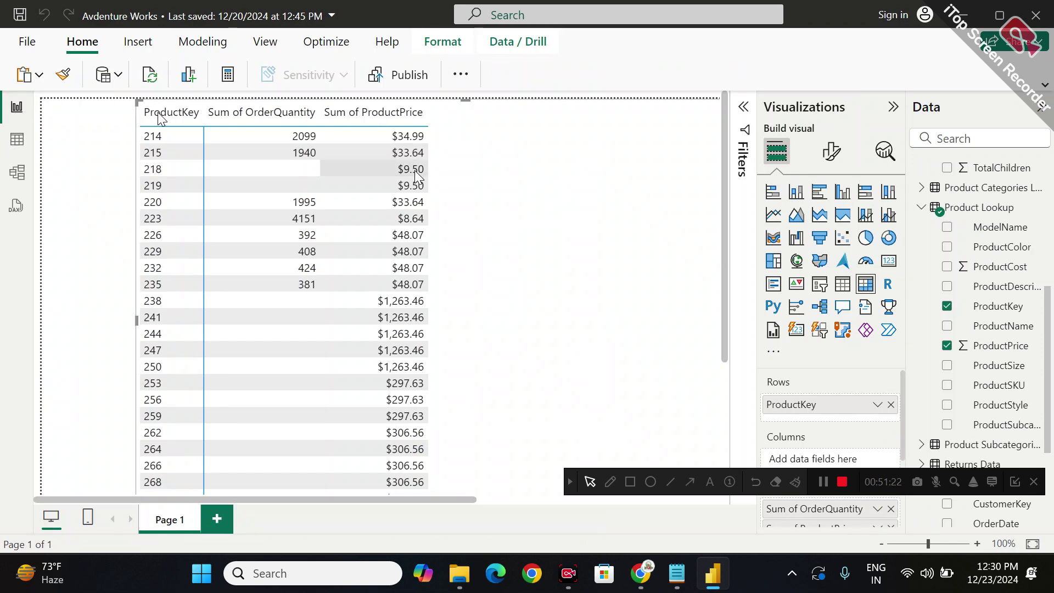
pyautogui.scroll(5, 924, 277)
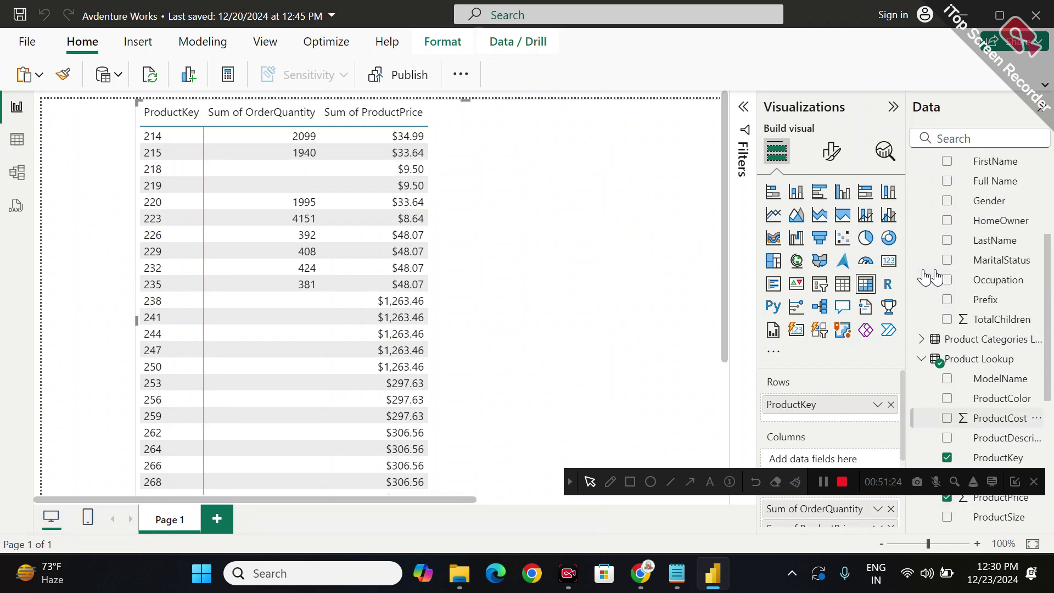
# Add CustomerKey from Customer Lookup above ProductKey in the matrix rows and look through the customer rows.
pyautogui.scroll(-3, 958, 236)
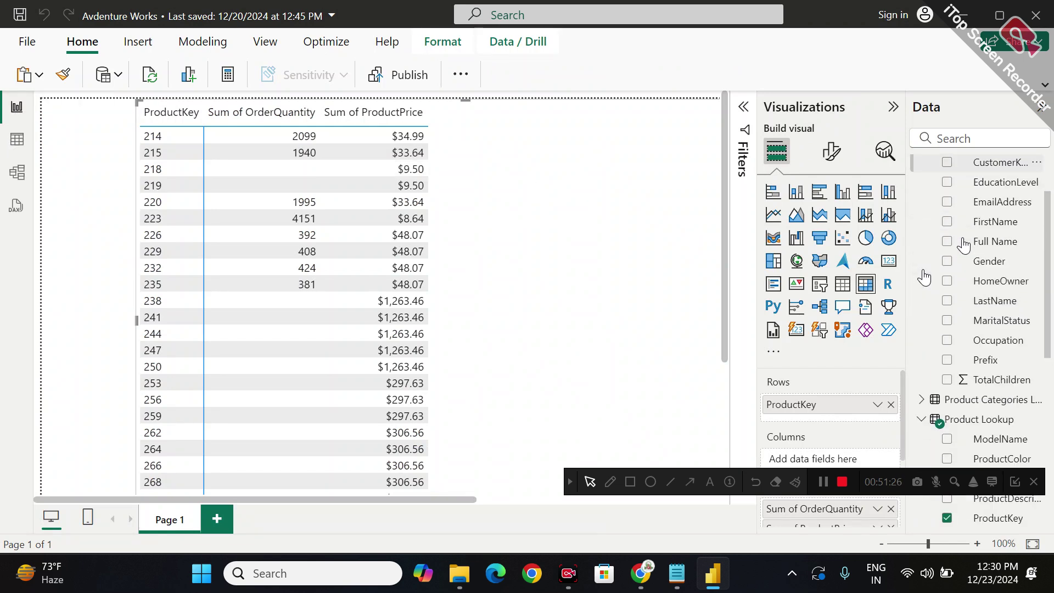
pyautogui.scroll(3, 964, 246)
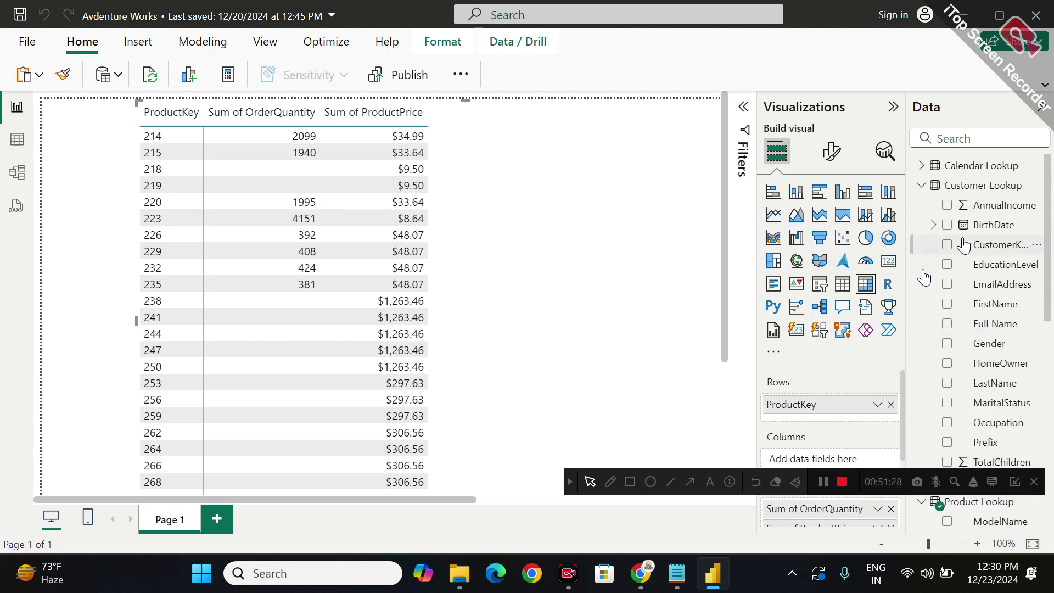
pyautogui.moveTo(964, 250); pyautogui.dragTo(833, 381)
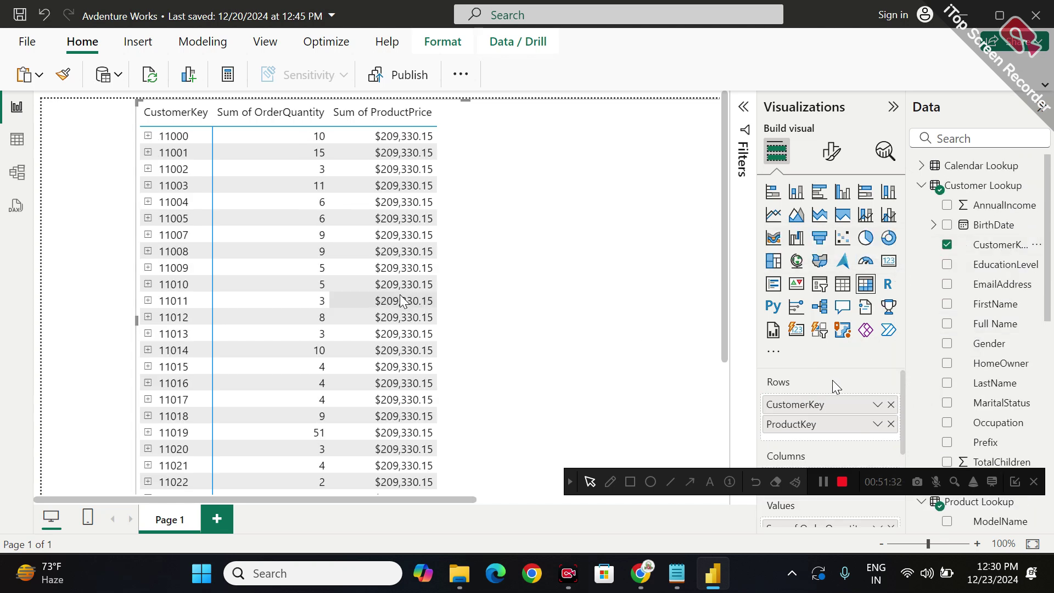
pyautogui.scroll(-5, 348, 299)
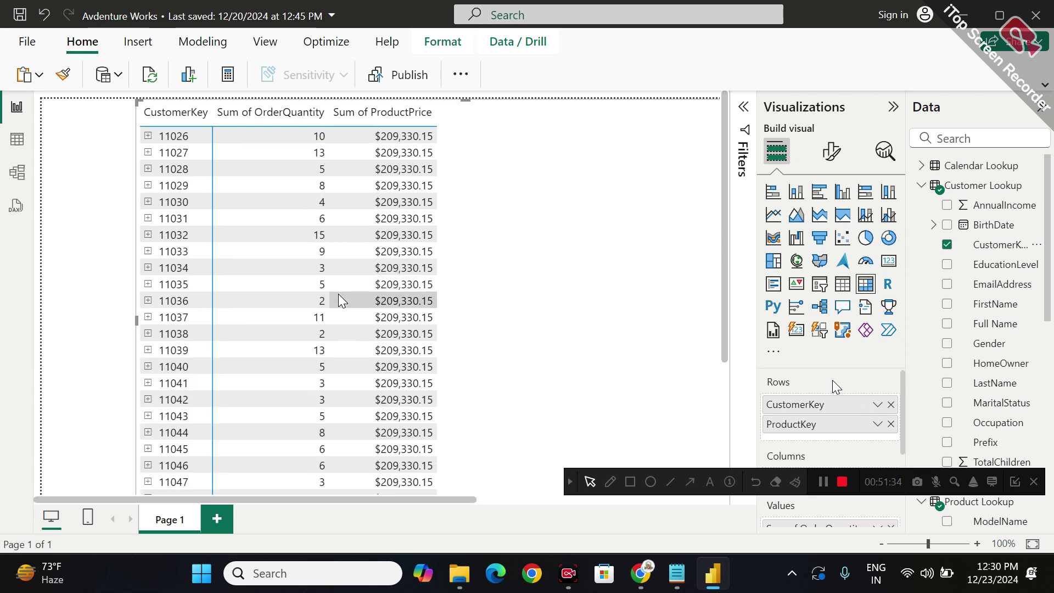
pyautogui.scroll(4, 339, 299)
pyautogui.scroll(1, 339, 299)
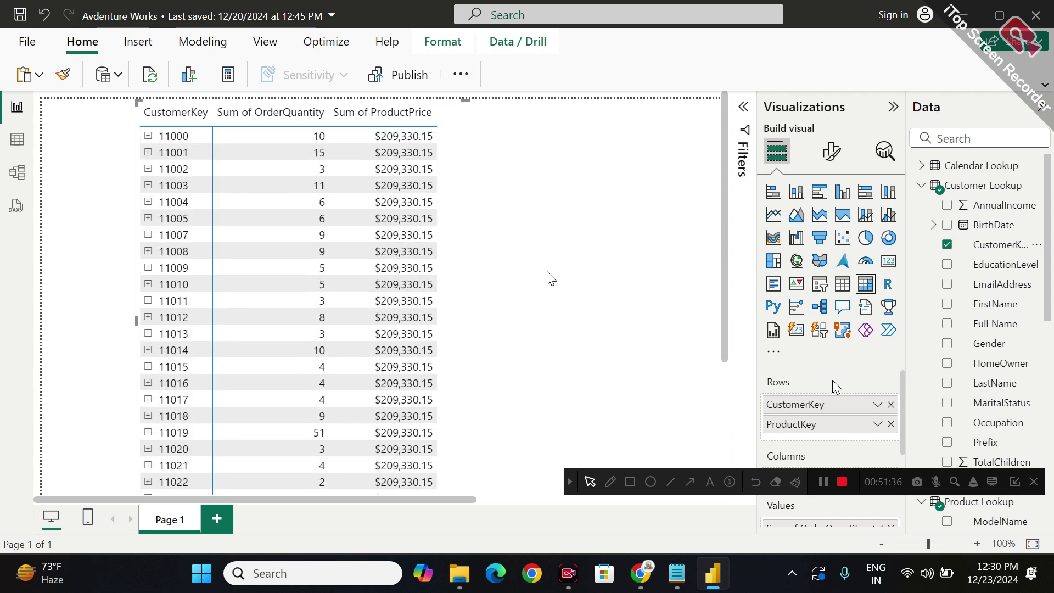
# Shrink and reposition the matrix on the report page, and remove CustomerKey from its rows.
pyautogui.moveTo(551, 279); pyautogui.dragTo(469, 272)
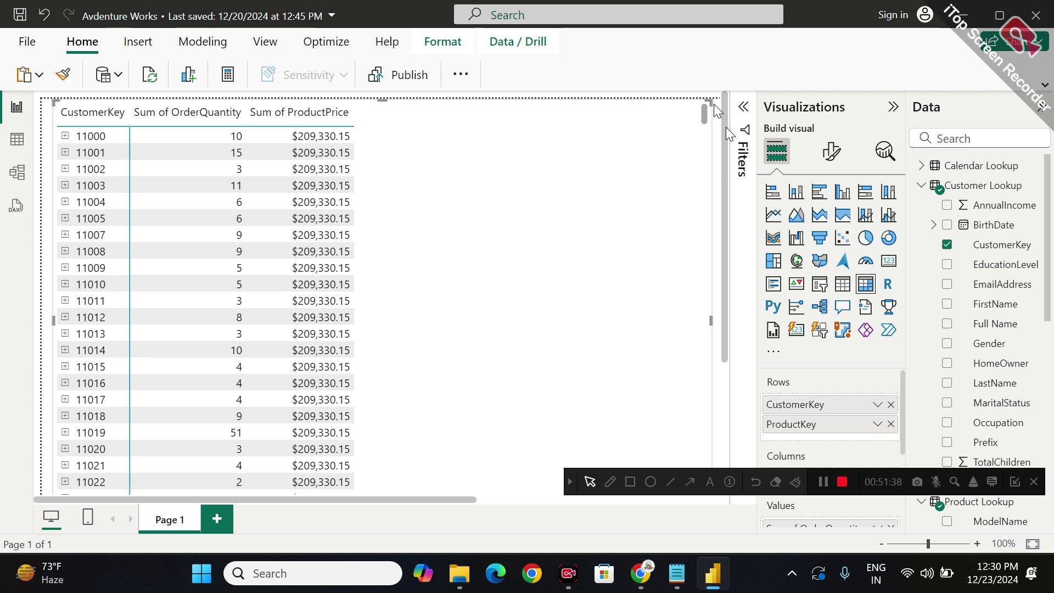
pyautogui.moveTo(717, 110); pyautogui.dragTo(577, 205)
pyautogui.moveTo(503, 304); pyautogui.dragTo(524, 231)
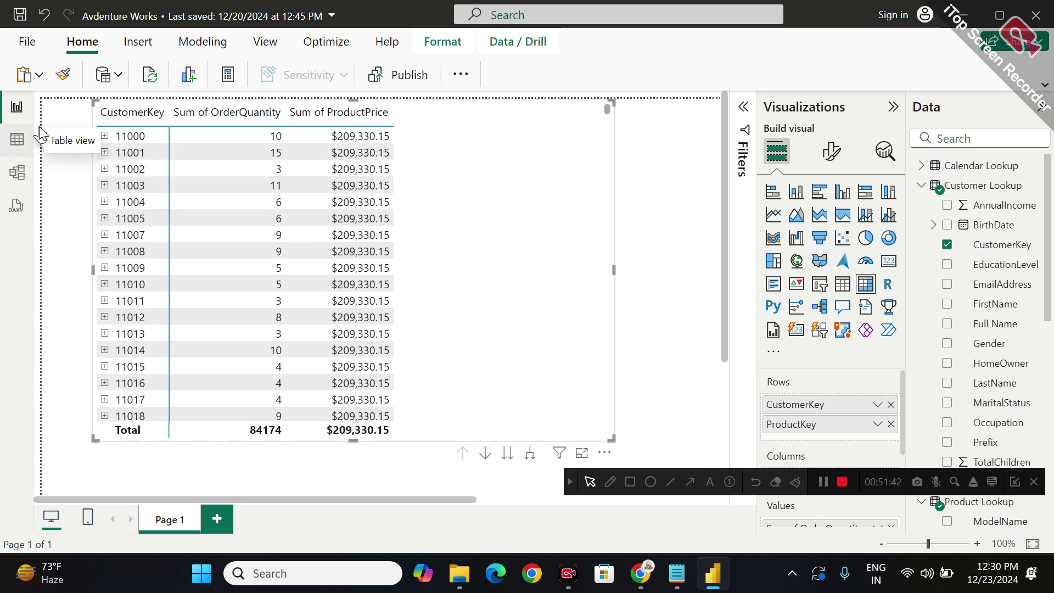
pyautogui.click(891, 406)
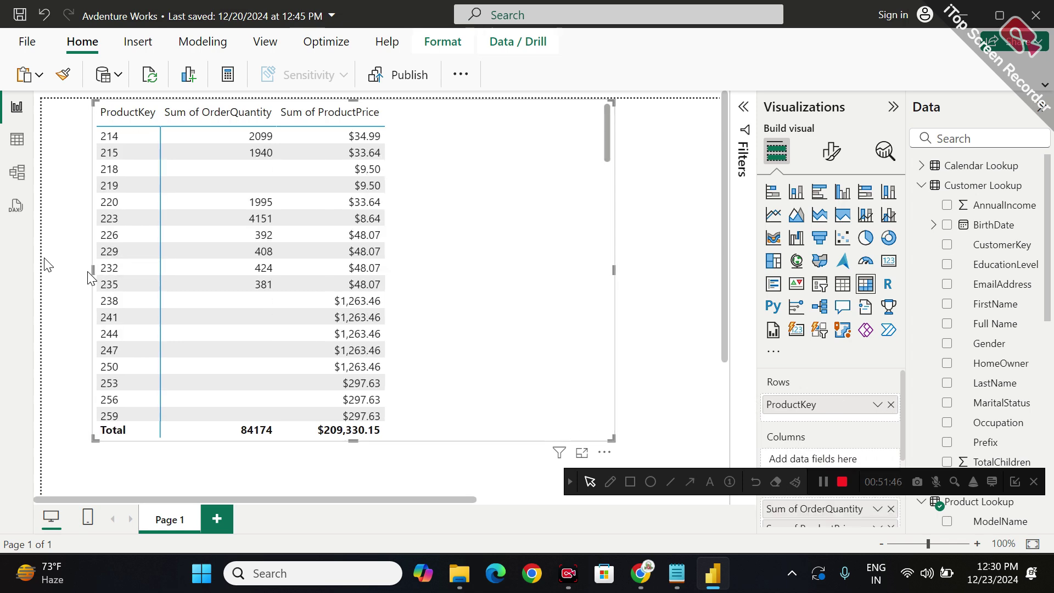
# Switch to the model and set the cross-filter direction of the Customer Lookup to Sales Data relationship to Single.
pyautogui.click(17, 137)
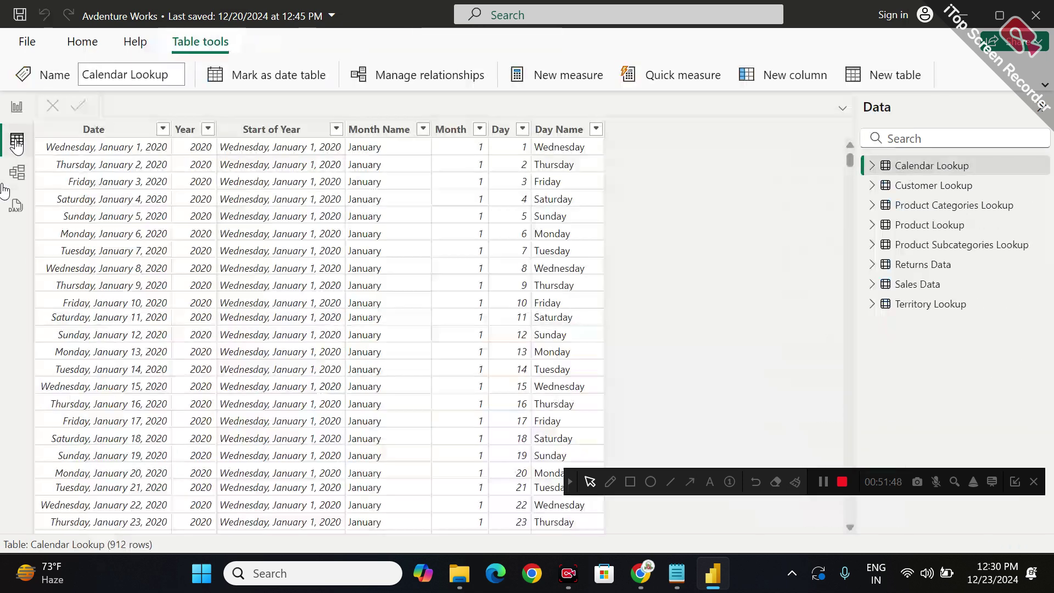
pyautogui.click(17, 172)
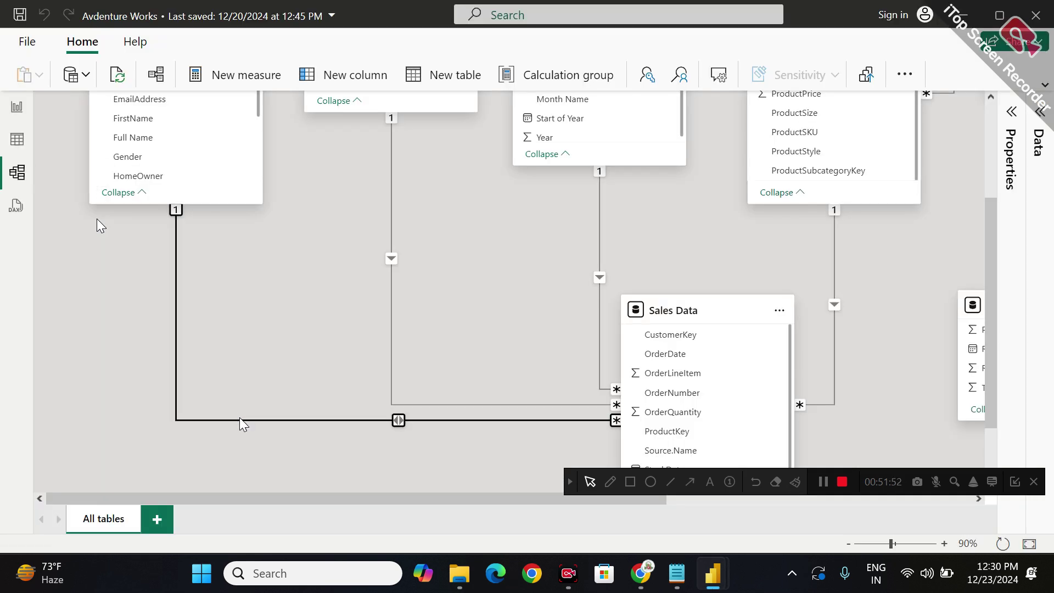
pyautogui.doubleClick(241, 420)
pyautogui.click(595, 438)
pyautogui.click(577, 460)
pyautogui.click(698, 522)
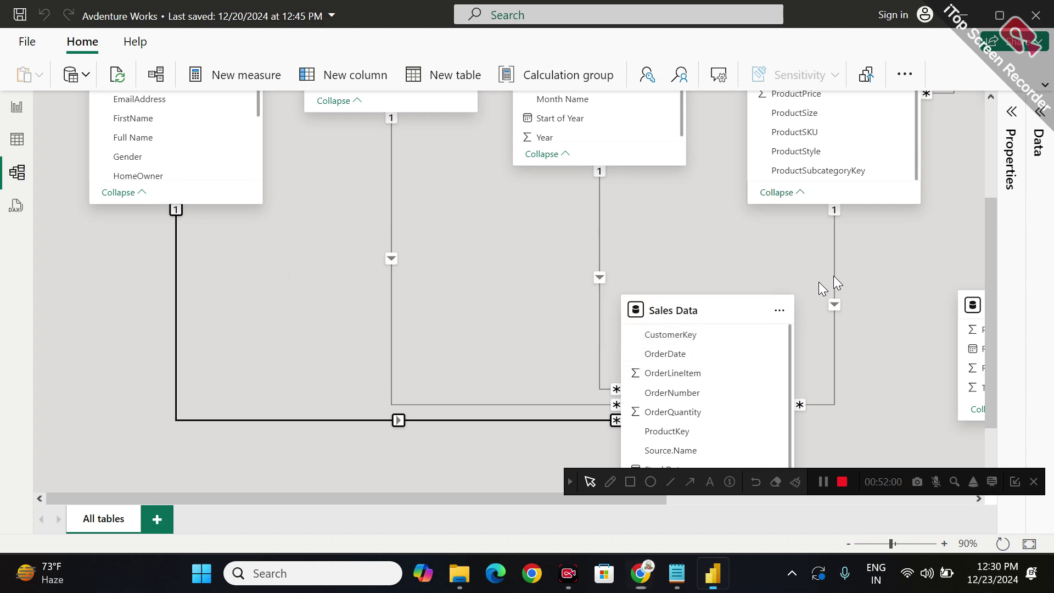
# Set the cross-filter direction of the Product Lookup to Sales Data relationship to Both.
pyautogui.click(834, 275)
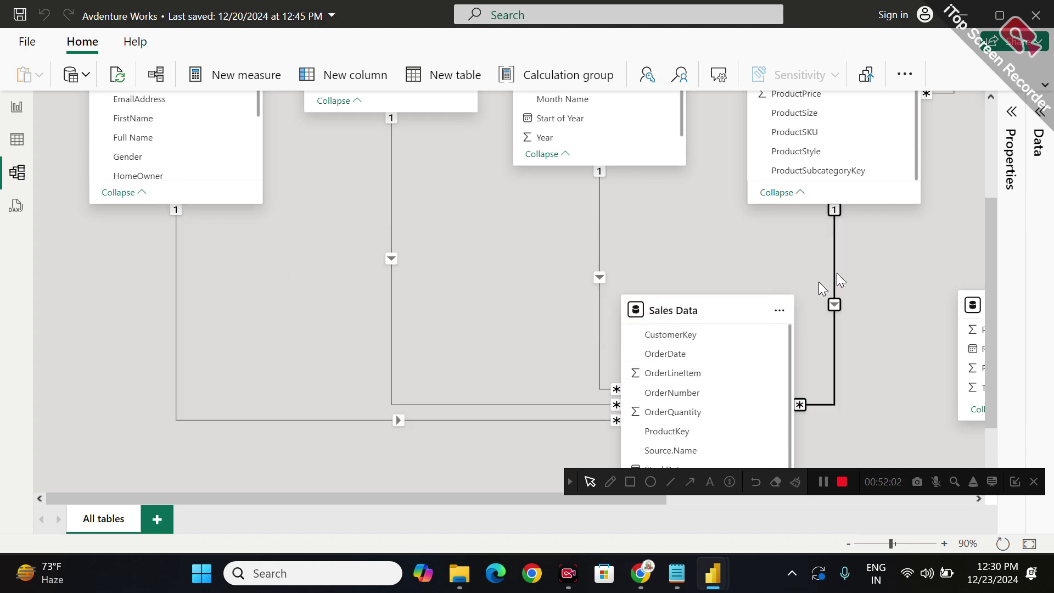
pyautogui.doubleClick(835, 274)
pyautogui.click(635, 437)
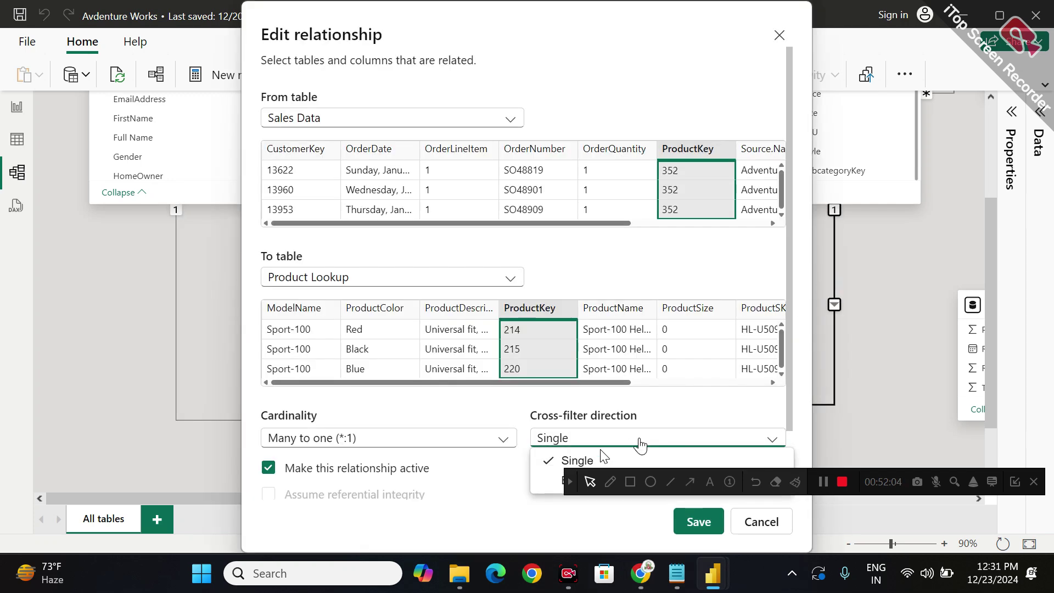
pyautogui.click(541, 483)
pyautogui.click(685, 527)
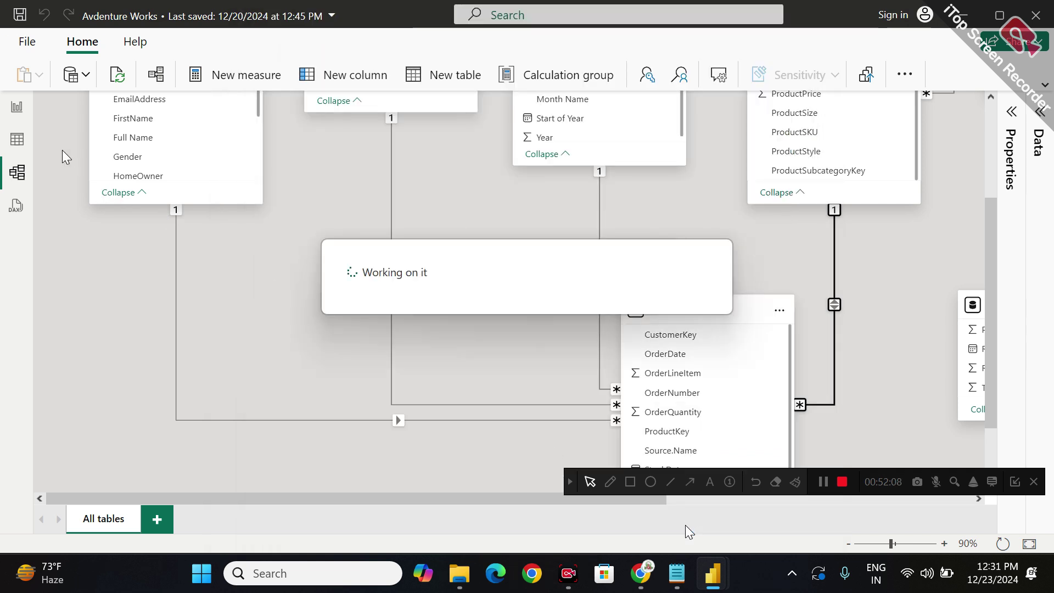
# Return to the report page and replace the matrix's row field with ProductKey from Sales Data.
pyautogui.click(16, 107)
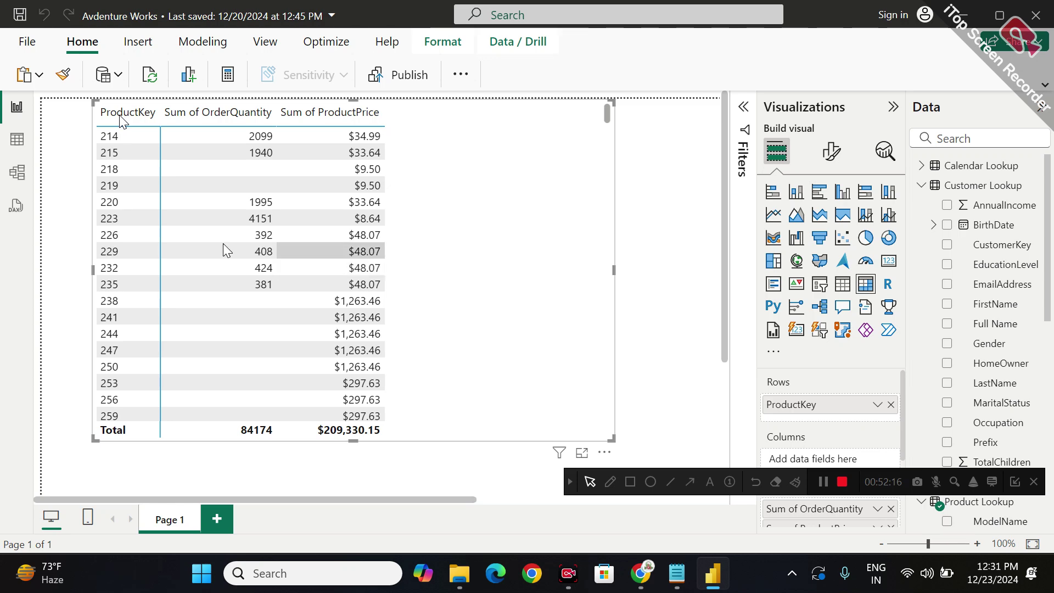
pyautogui.click(16, 173)
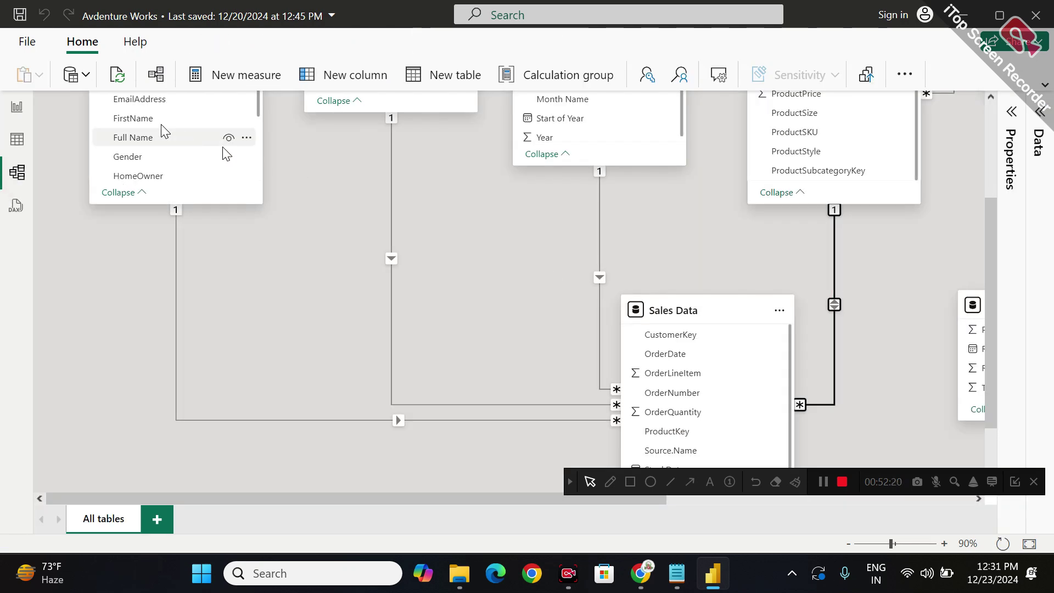
pyautogui.click(16, 106)
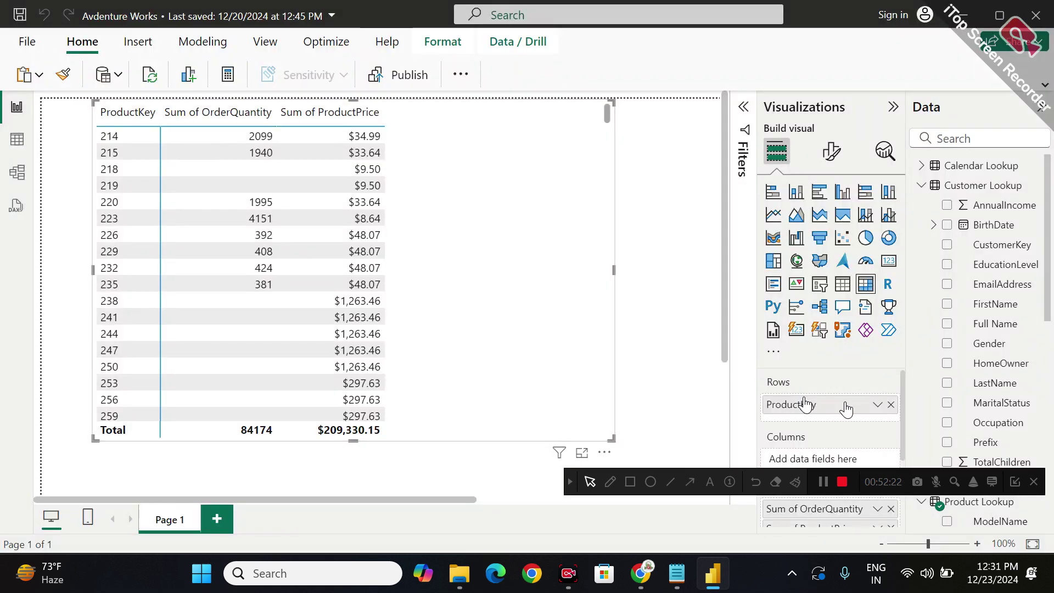
pyautogui.scroll(-3, 925, 414)
pyautogui.scroll(-5, 965, 365)
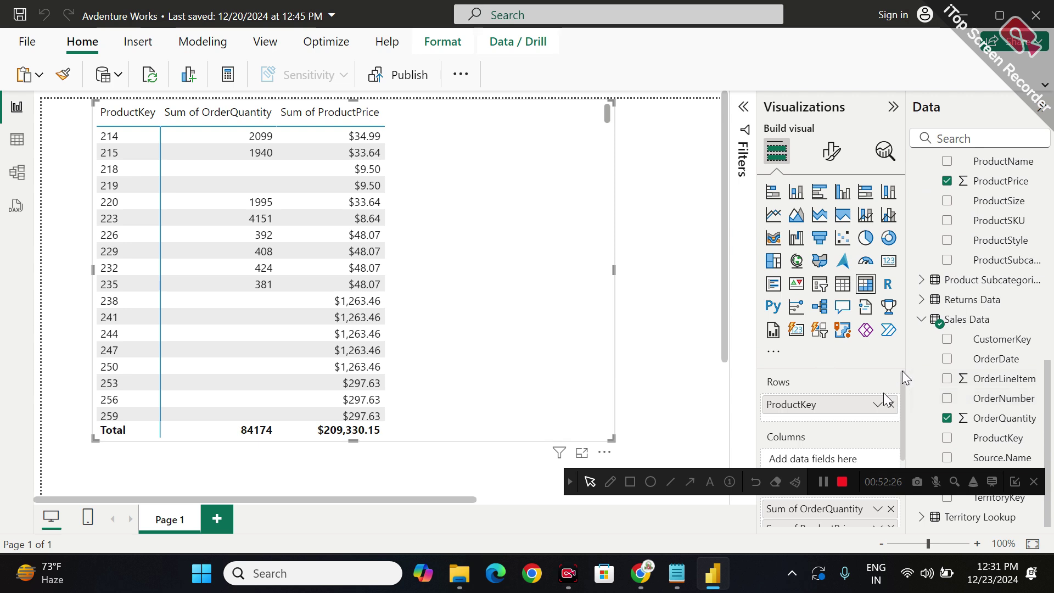
pyautogui.click(890, 405)
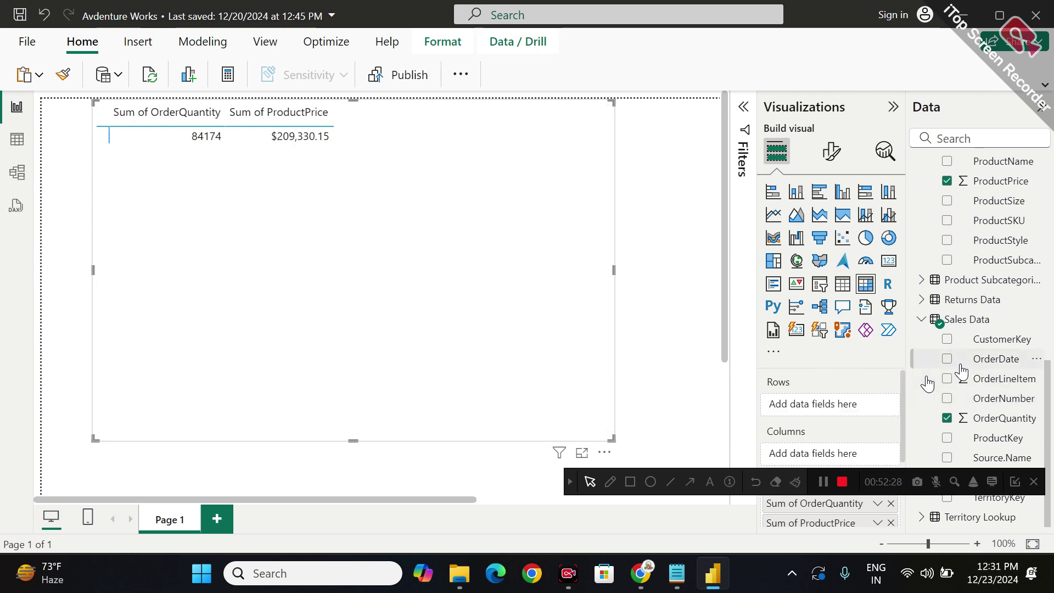
pyautogui.moveTo(996, 433); pyautogui.dragTo(856, 404)
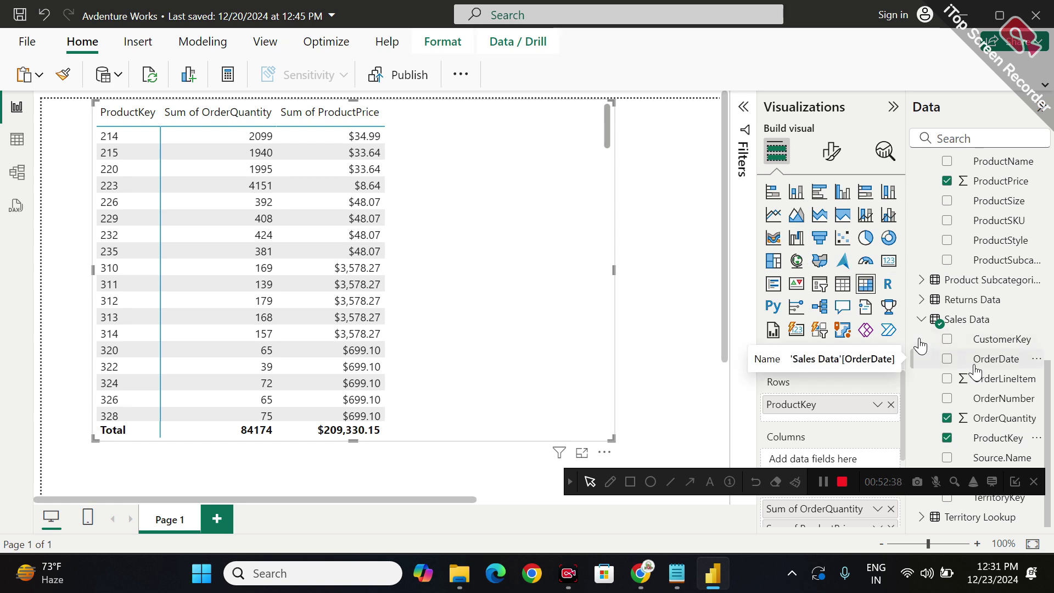
pyautogui.click(946, 437)
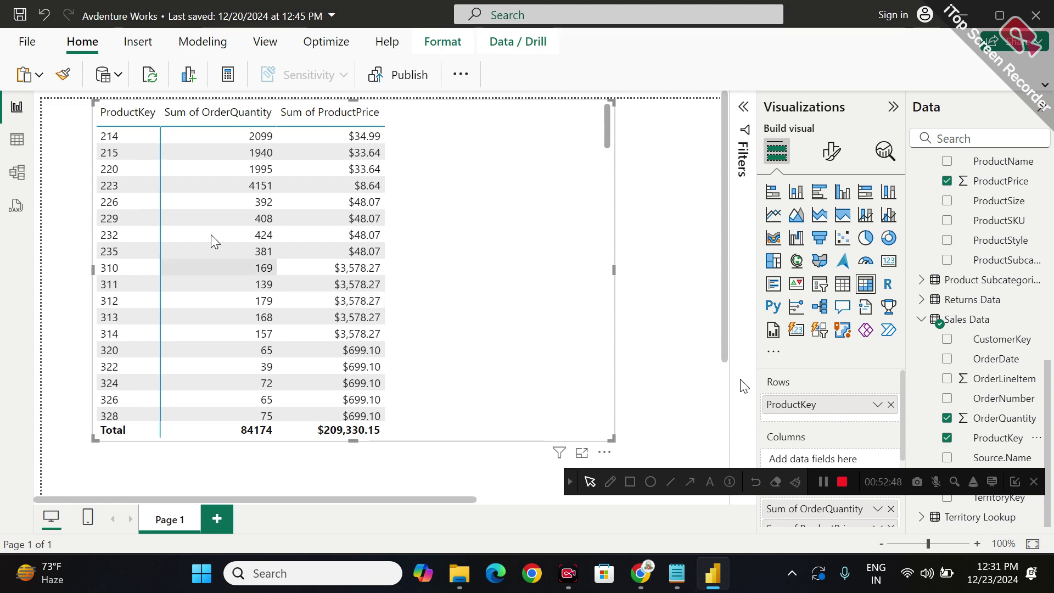
# Set the Product Lookup to Sales Data relationship's cross-filter direction to Single in the model and return to the report matrix.
pyautogui.click(16, 173)
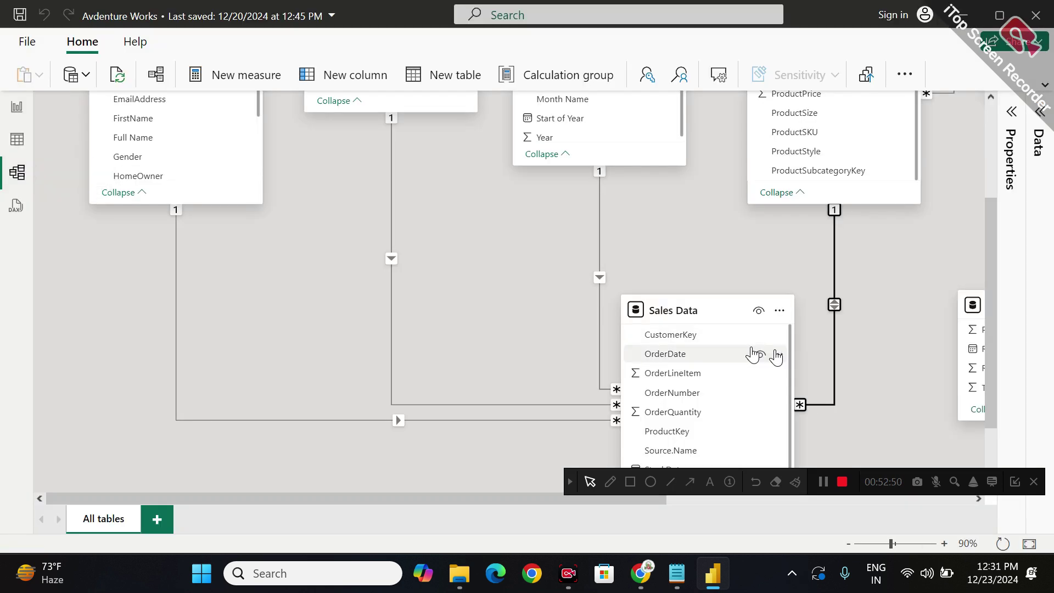
pyautogui.doubleClick(836, 332)
pyautogui.click(549, 439)
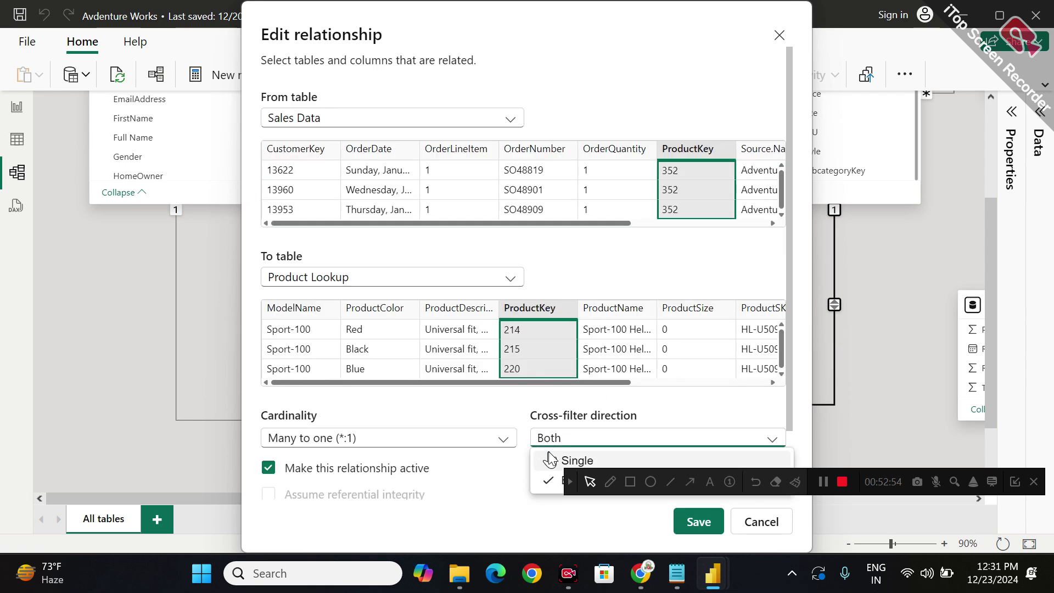
pyautogui.click(549, 459)
pyautogui.click(709, 522)
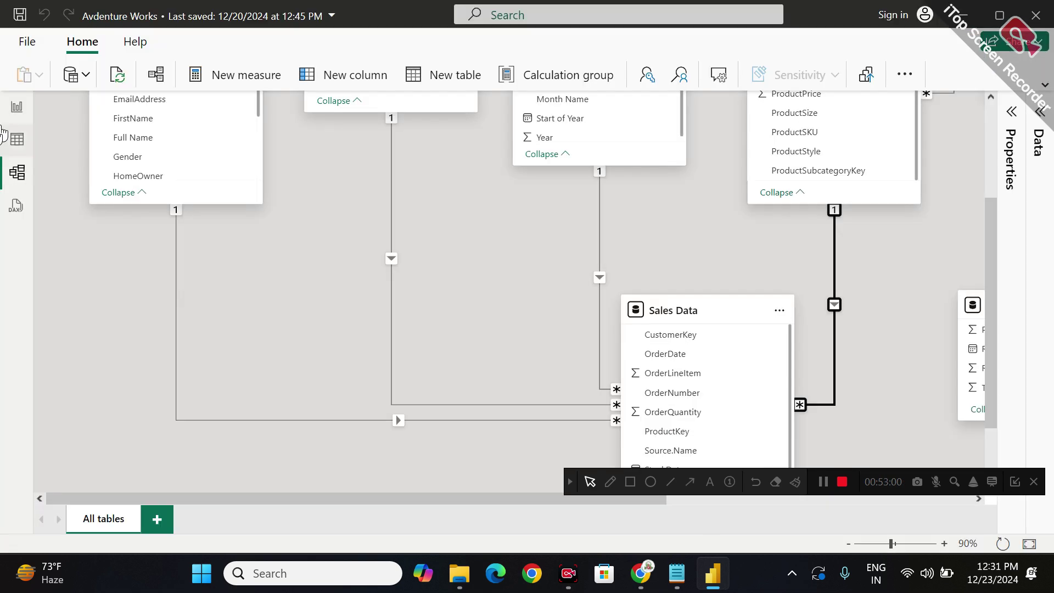
pyautogui.click(17, 107)
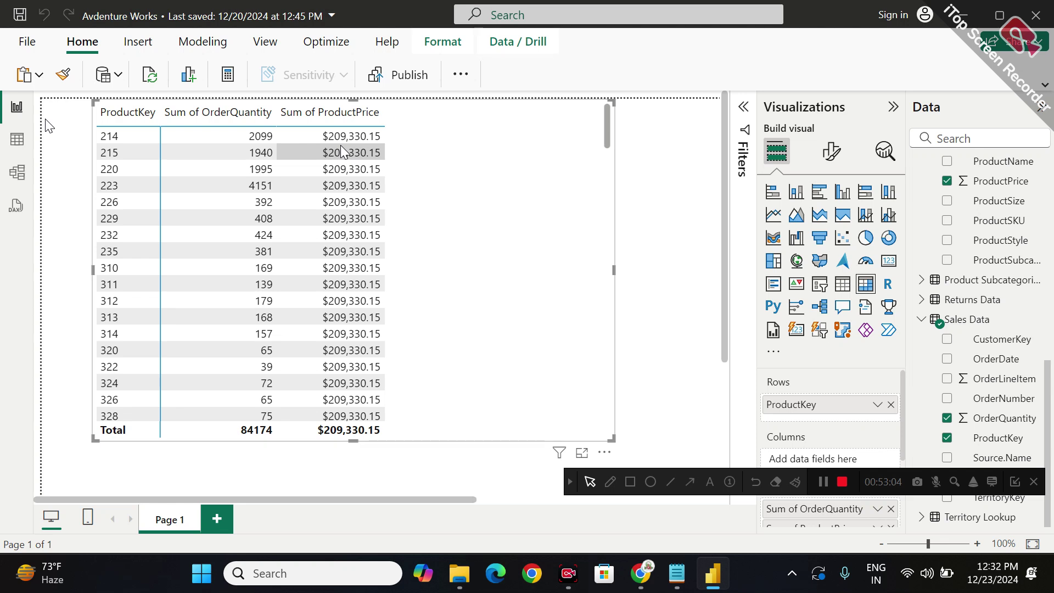
# Write D and a circled F in red beside the matrix, draw an arrow to its ProductKey column, clear the markings and put the pen away.
pyautogui.click(610, 482)
pyautogui.moveTo(642, 219)
pyautogui.mouseDown()
pyautogui.moveTo(648, 212)
pyautogui.moveTo(640, 256)
pyautogui.mouseUp()
pyautogui.moveTo(644, 292)
pyautogui.mouseDown()
pyautogui.moveTo(642, 334)
pyautogui.moveTo(668, 286)
pyautogui.mouseUp()
pyautogui.moveTo(642, 320); pyautogui.dragTo(670, 314)
pyautogui.moveTo(686, 275)
pyautogui.mouseDown()
pyautogui.moveTo(635, 278)
pyautogui.moveTo(682, 343)
pyautogui.moveTo(684, 270)
pyautogui.mouseUp()
pyautogui.moveTo(645, 324)
pyautogui.mouseDown()
pyautogui.moveTo(361, 324)
pyautogui.moveTo(150, 264)
pyautogui.moveTo(141, 275)
pyautogui.moveTo(168, 254)
pyautogui.mouseUp()
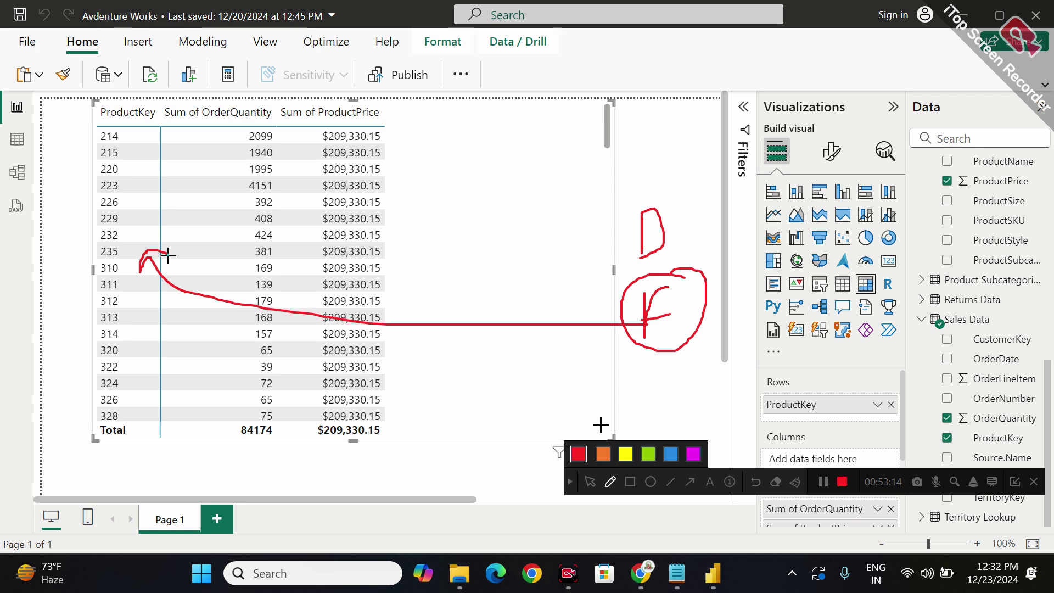
pyautogui.click(796, 481)
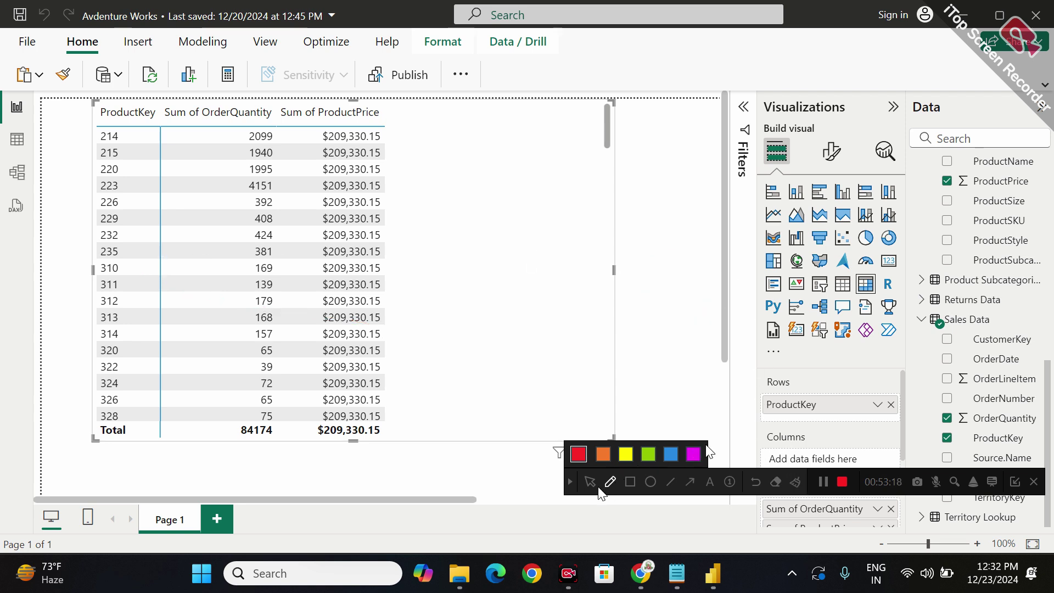
pyautogui.click(590, 481)
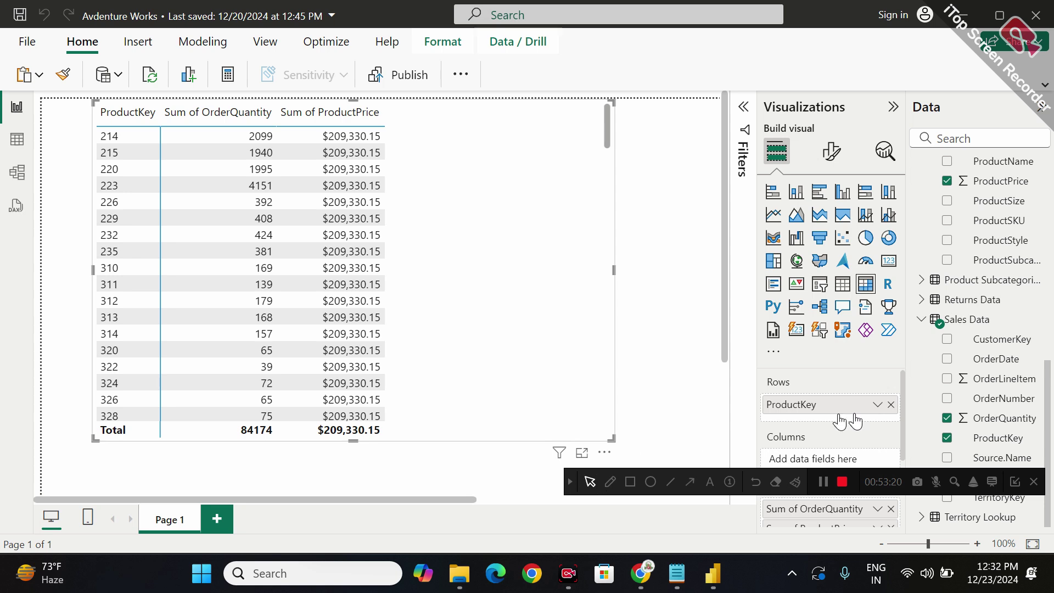
# Replace the Sales Data ProductKey in the matrix rows with ProductKey from Product Lookup.
pyautogui.moveTo(832, 416); pyautogui.dragTo(949, 274)
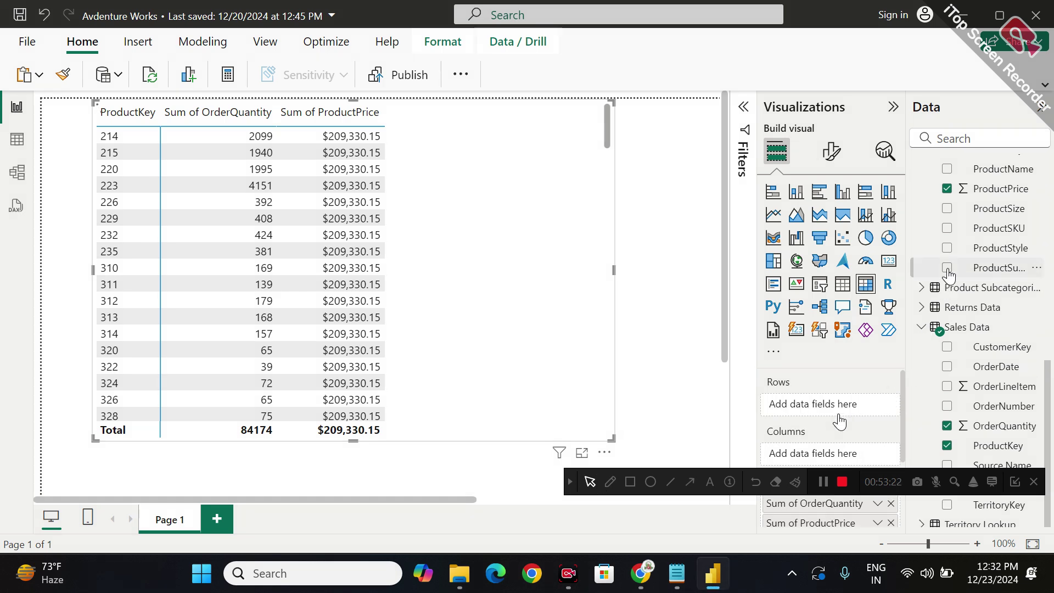
pyautogui.scroll(3, 966, 275)
pyautogui.moveTo(1007, 306); pyautogui.dragTo(851, 404)
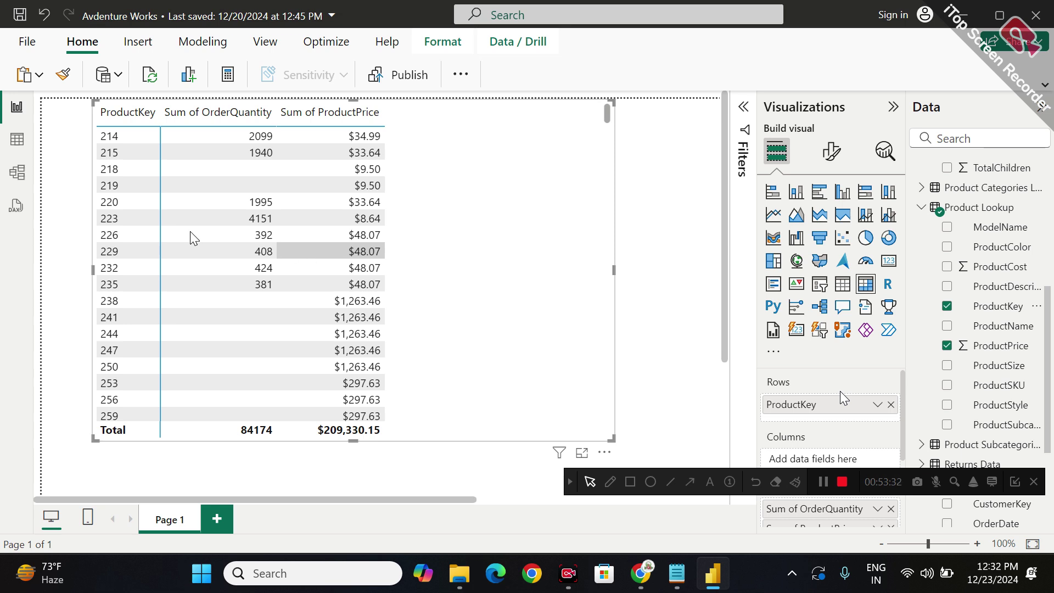
# Switch to the model diagram, collapse the annotation toolbar and open the Customer Lookup to Sales Data relationship for editing.
pyautogui.click(17, 175)
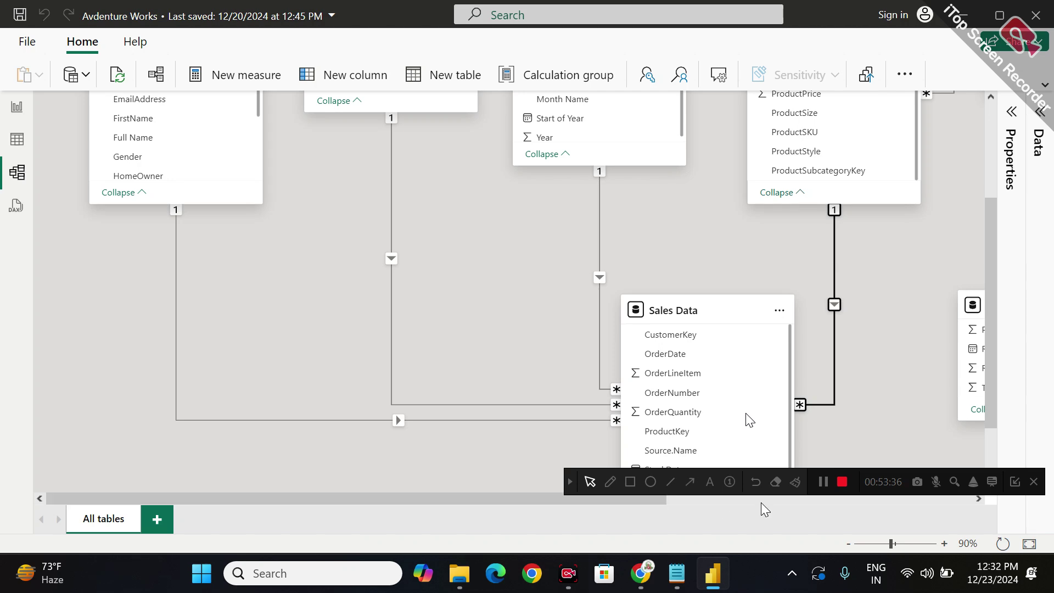
pyautogui.click(849, 543)
pyautogui.click(850, 543)
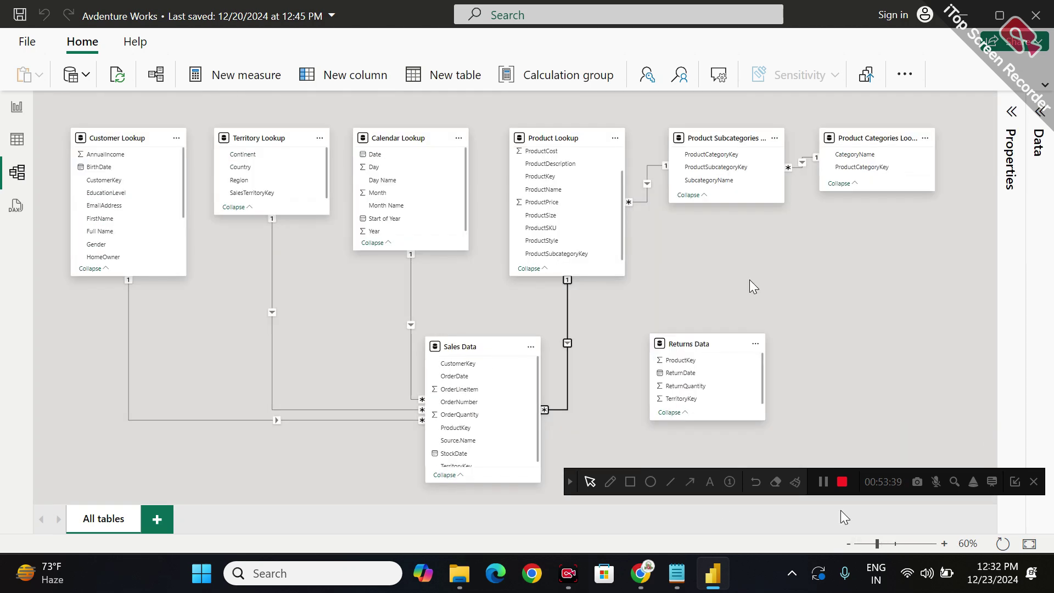
pyautogui.click(570, 481)
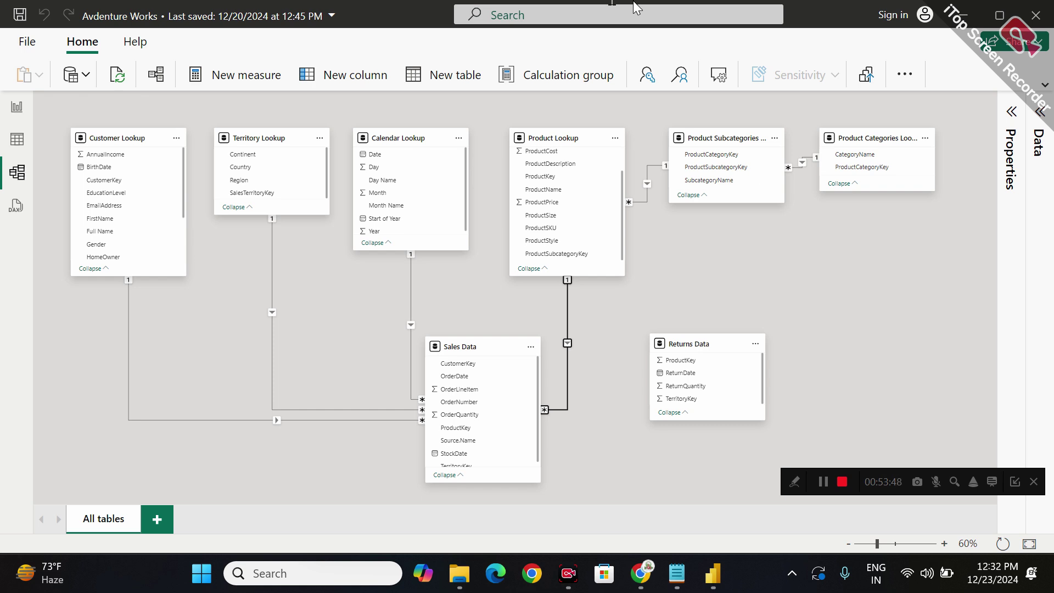
pyautogui.click(160, 420)
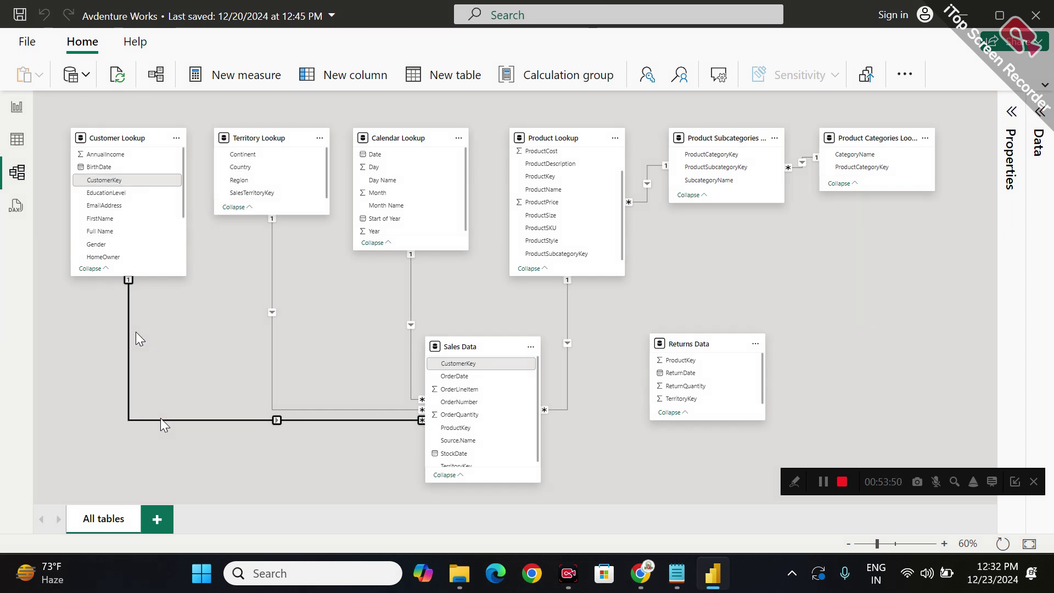
pyautogui.doubleClick(162, 421)
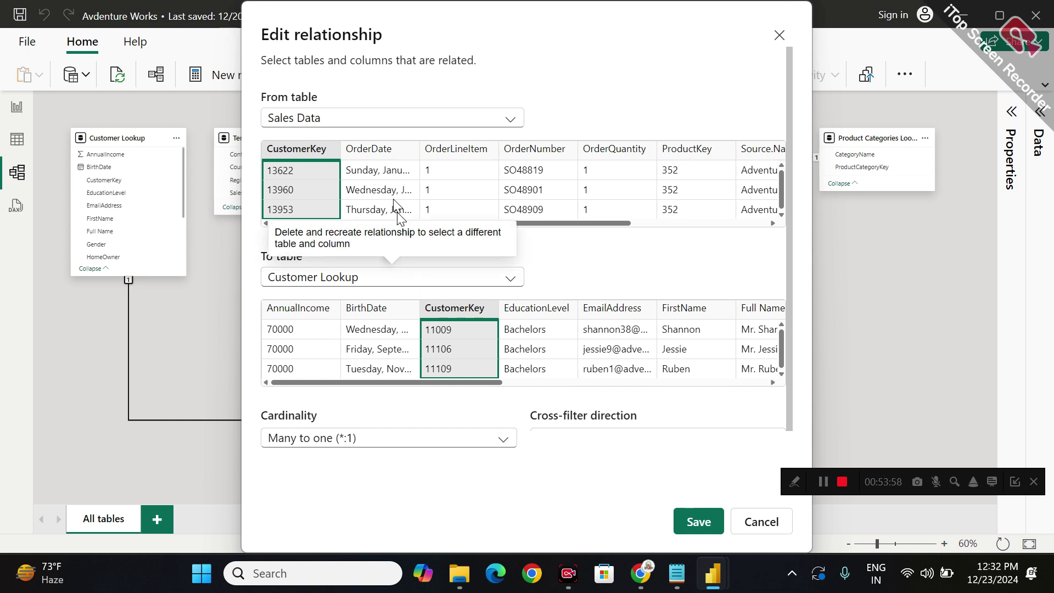
# Examine the tables offered as From table and To table for the relationship, keeping Sales Data and Customer Lookup selected.
pyautogui.click(336, 128)
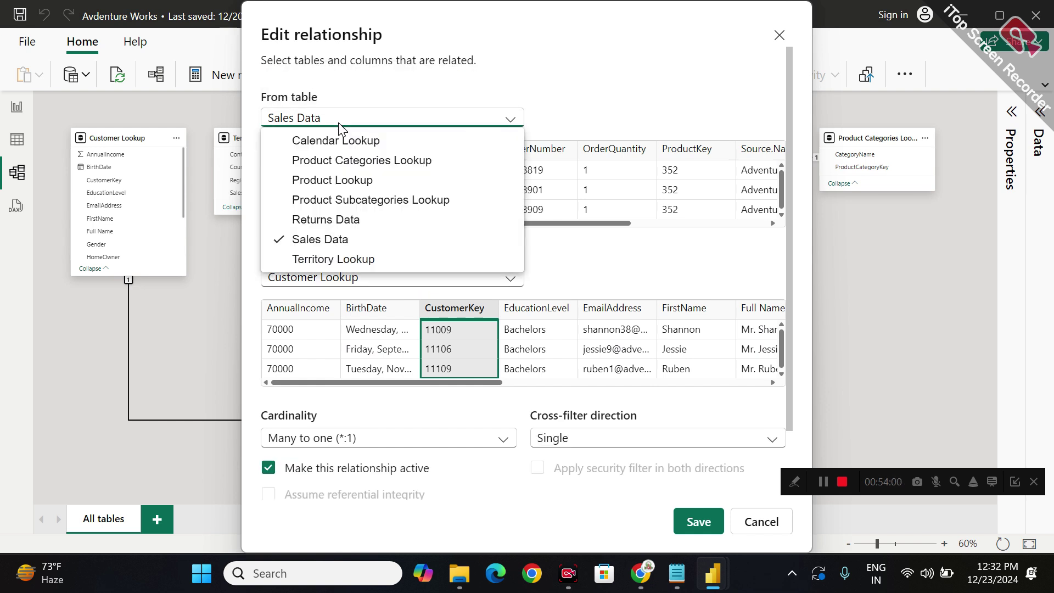
pyautogui.click(340, 127)
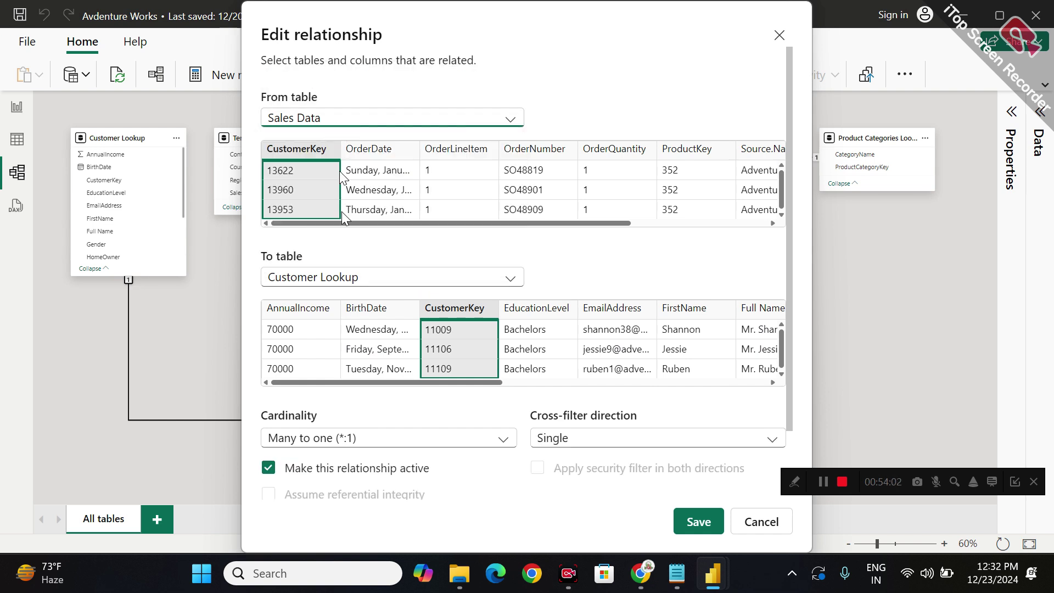
pyautogui.click(324, 281)
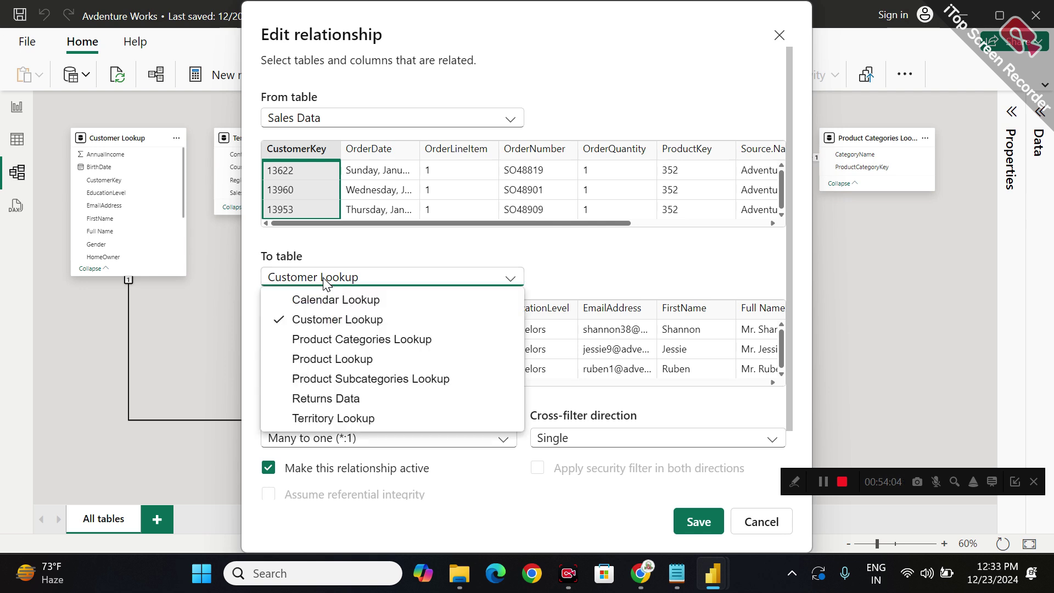
pyautogui.click(324, 282)
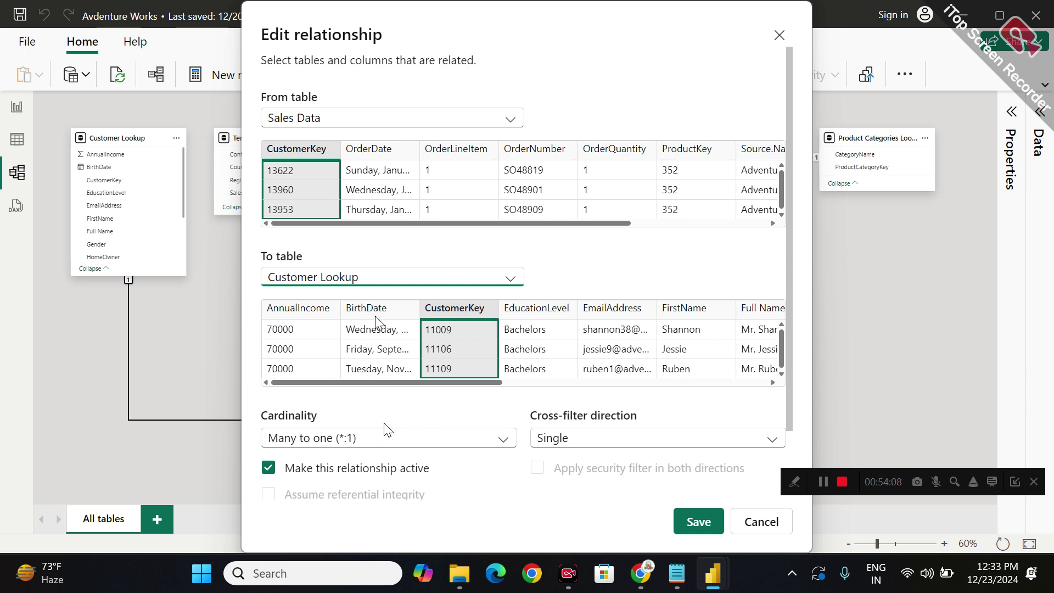
pyautogui.click(351, 118)
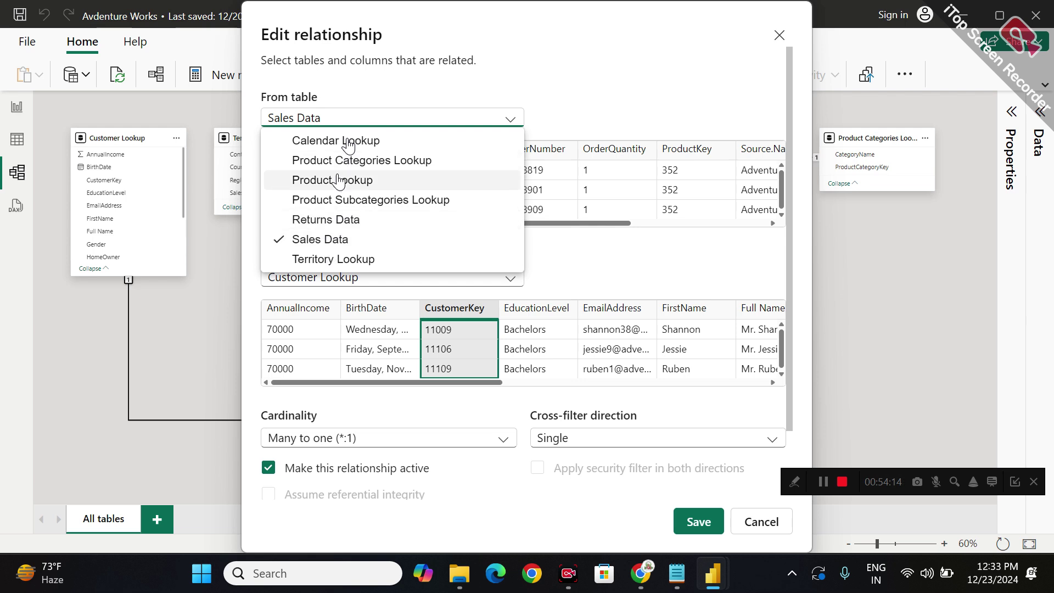
pyautogui.click(338, 277)
pyautogui.click(339, 278)
pyautogui.click(340, 279)
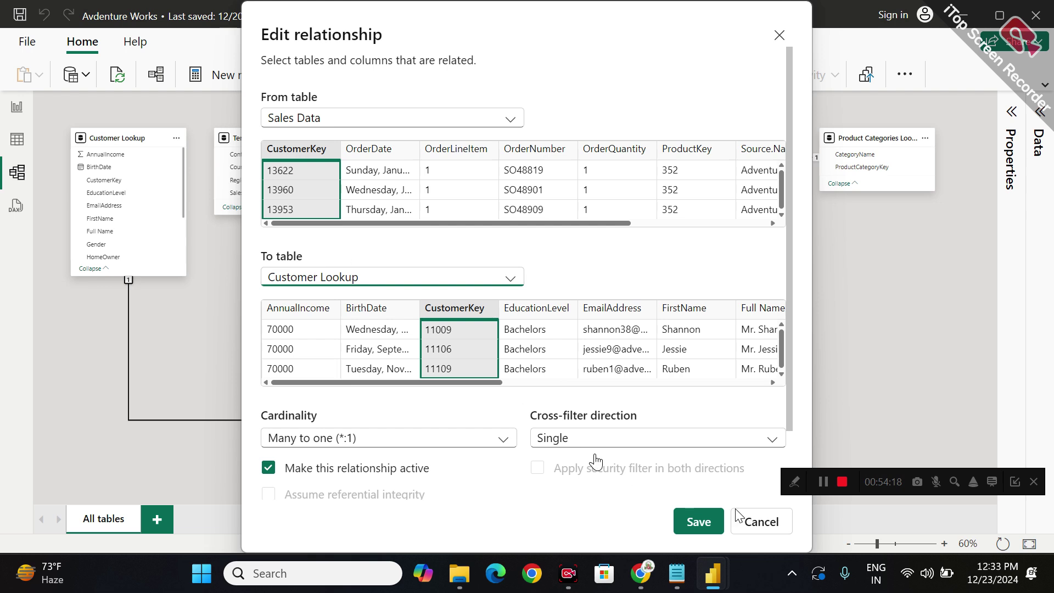
# Draw a red arrow from Sales Data to Customer Lookup, circle the cardinality, clear the markings and cancel the relationship edit.
pyautogui.click(794, 482)
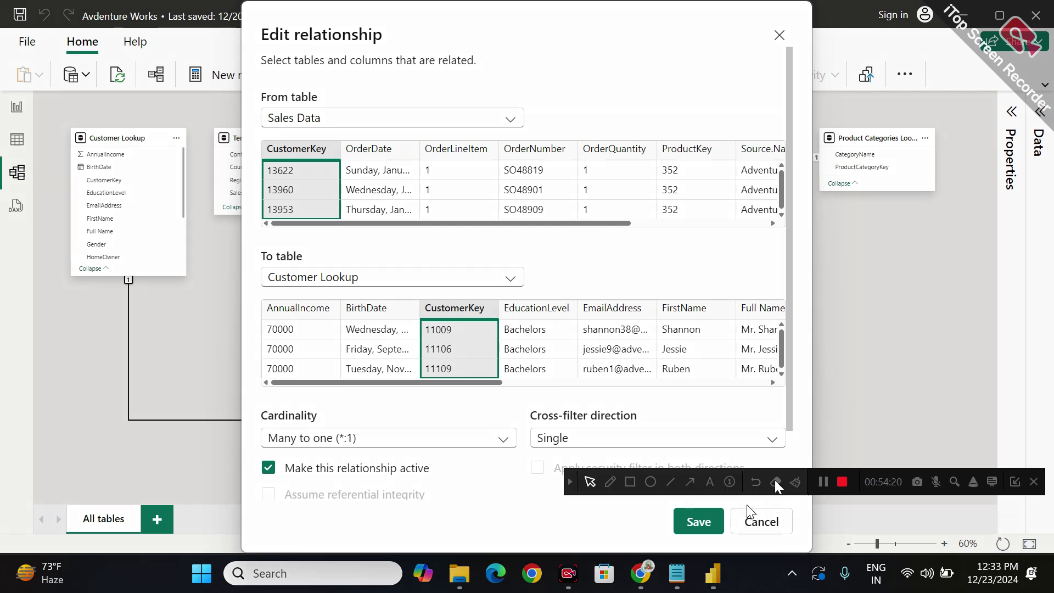
pyautogui.click(610, 481)
pyautogui.moveTo(287, 117)
pyautogui.mouseDown()
pyautogui.moveTo(317, 277)
pyautogui.moveTo(342, 308)
pyautogui.moveTo(366, 287)
pyautogui.mouseUp()
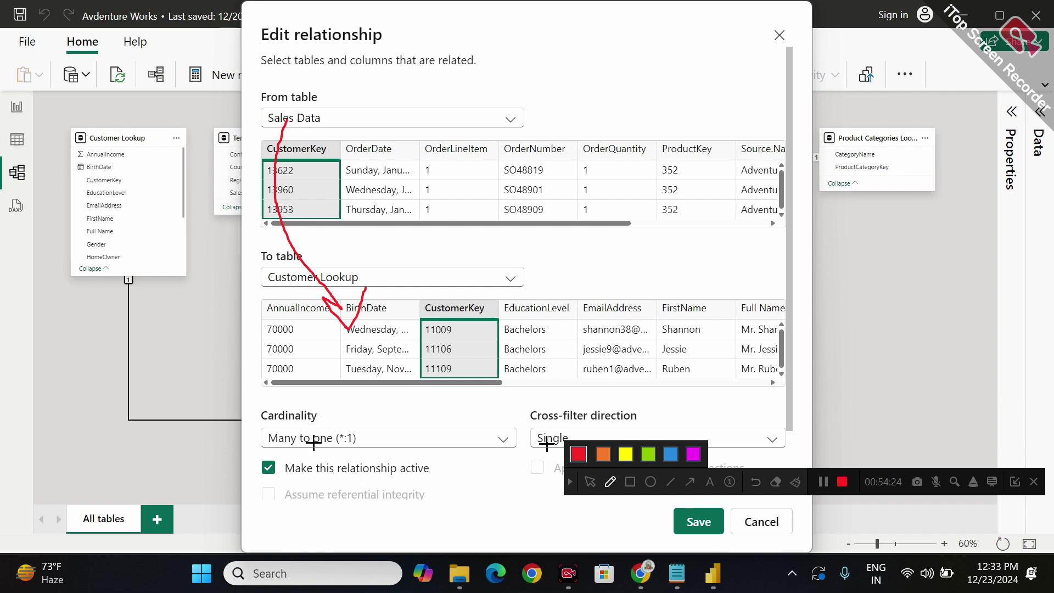
pyautogui.moveTo(303, 455)
pyautogui.mouseDown()
pyautogui.moveTo(364, 454)
pyautogui.moveTo(236, 422)
pyautogui.moveTo(390, 461)
pyautogui.mouseUp()
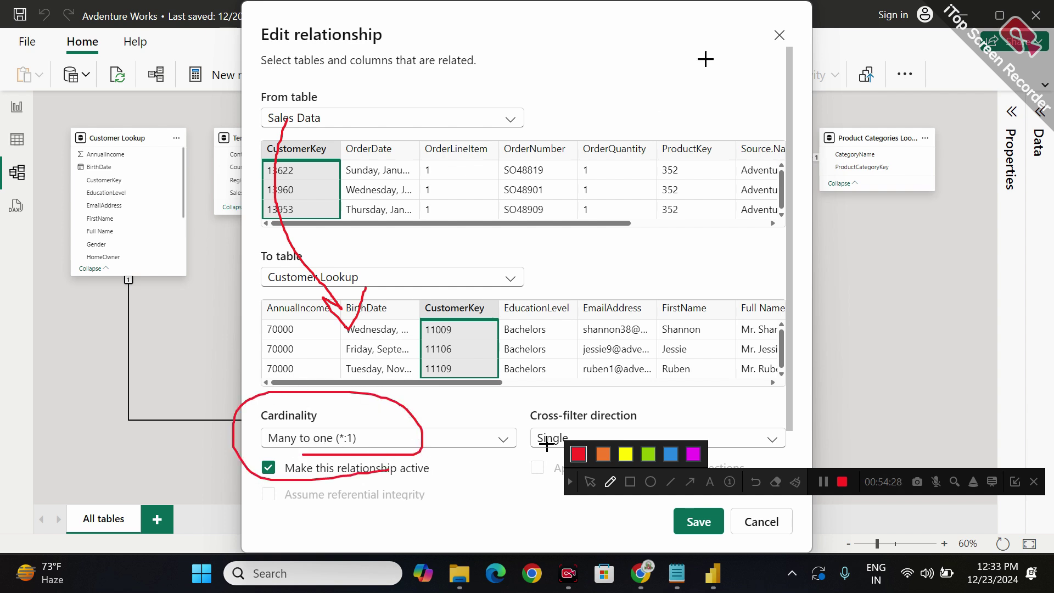
pyautogui.click(796, 482)
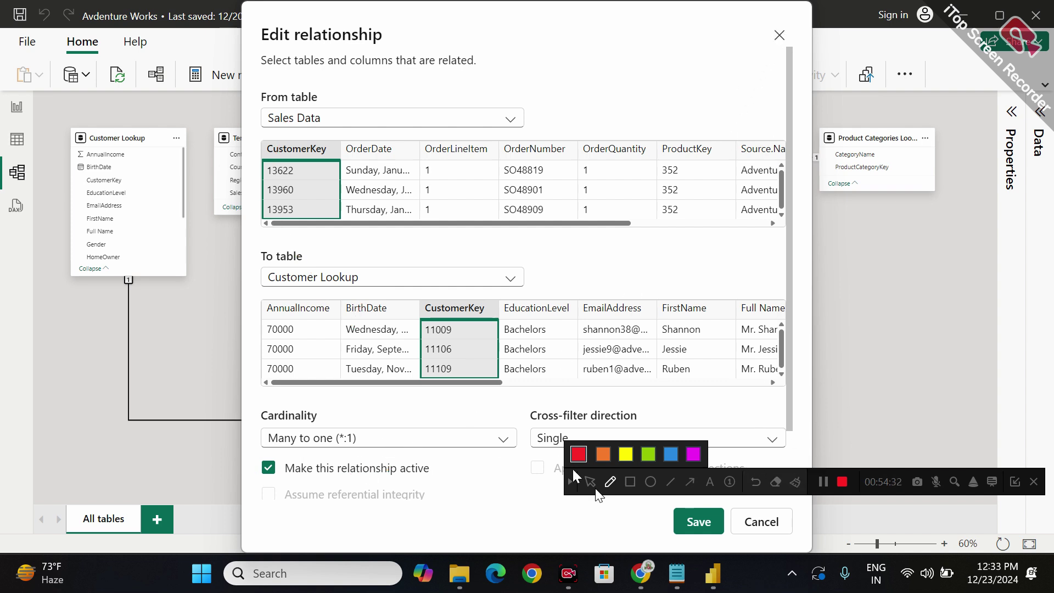
pyautogui.click(590, 482)
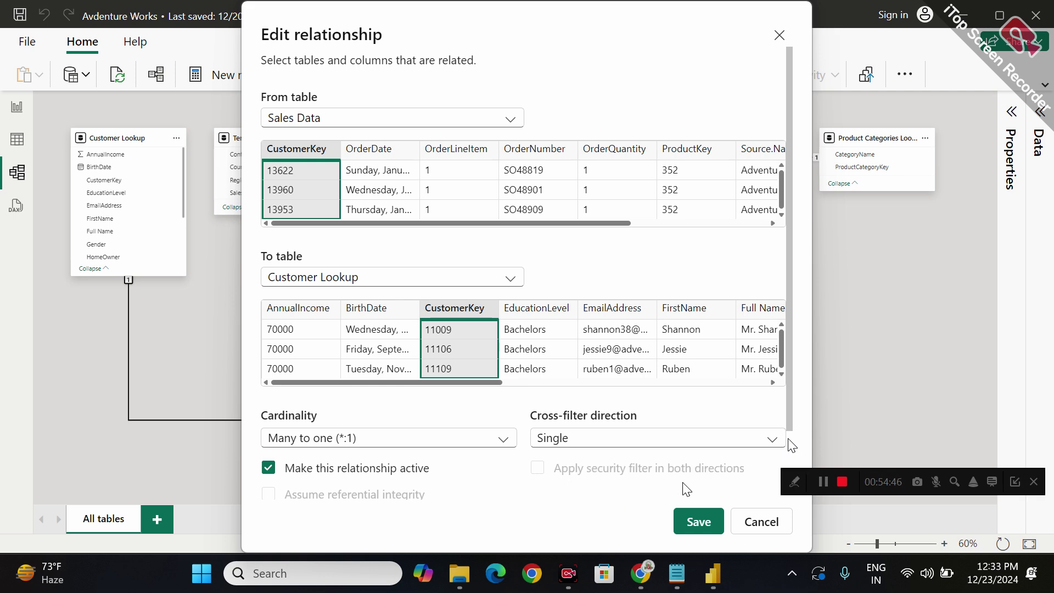
pyautogui.click(753, 520)
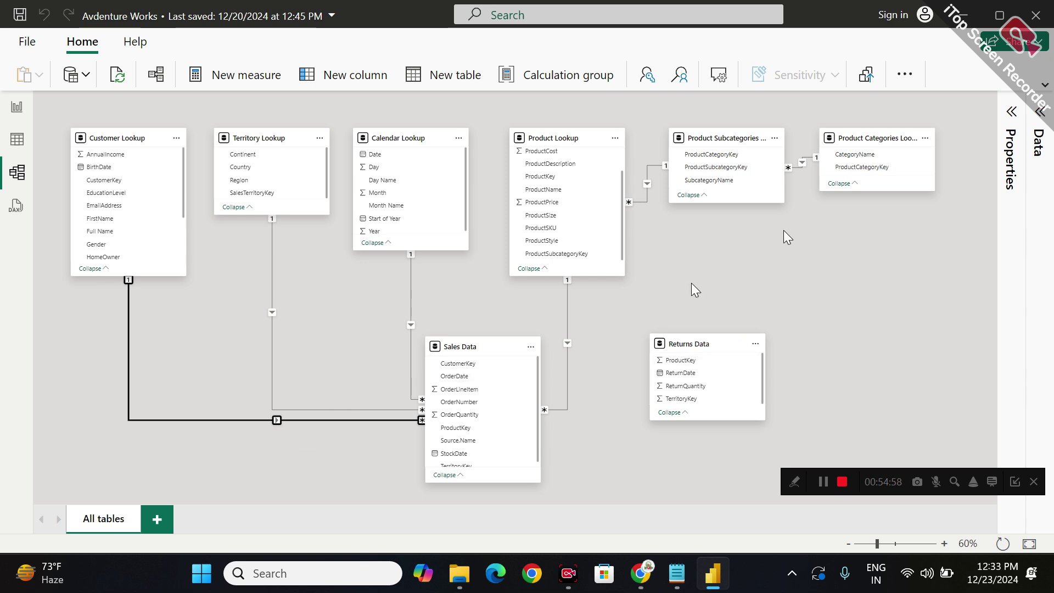
# Select the Returns Data table in the model diagram and extend its card downward to make it taller.
pyautogui.click(719, 343)
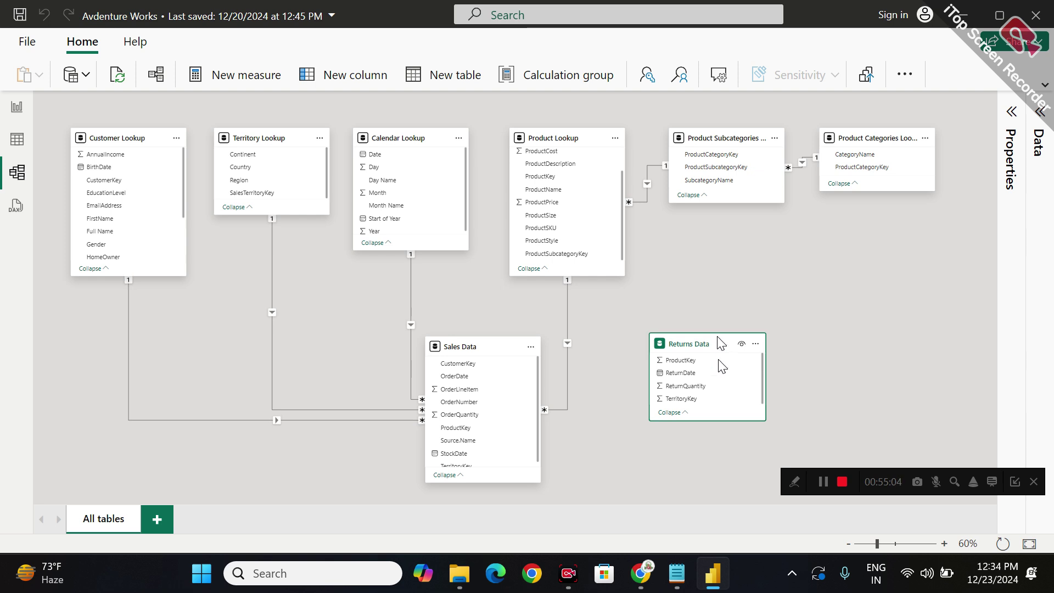
pyautogui.moveTo(702, 420); pyautogui.dragTo(701, 449)
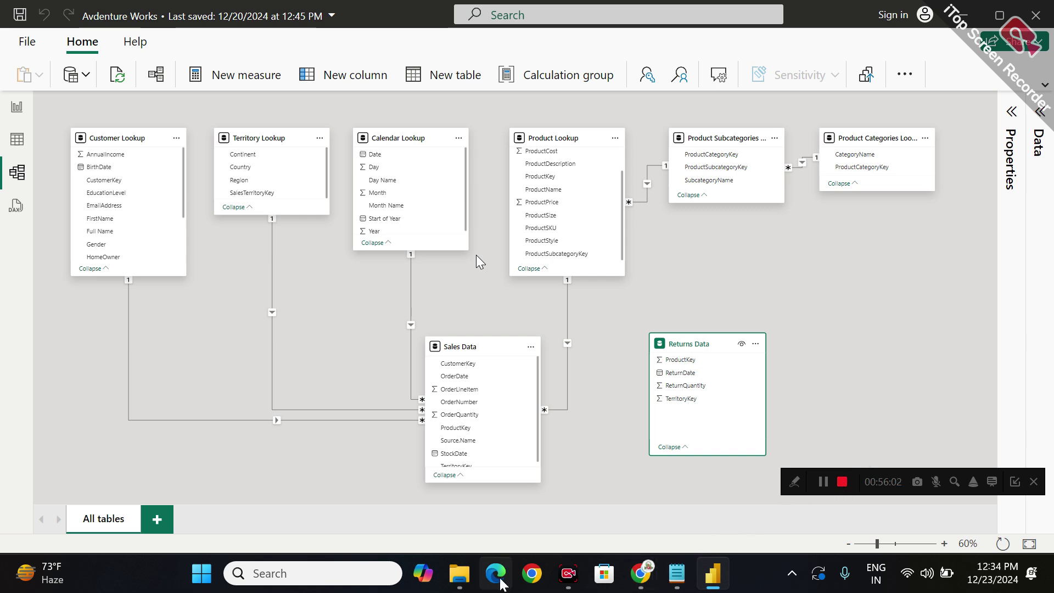
pyautogui.moveTo(561, 576)
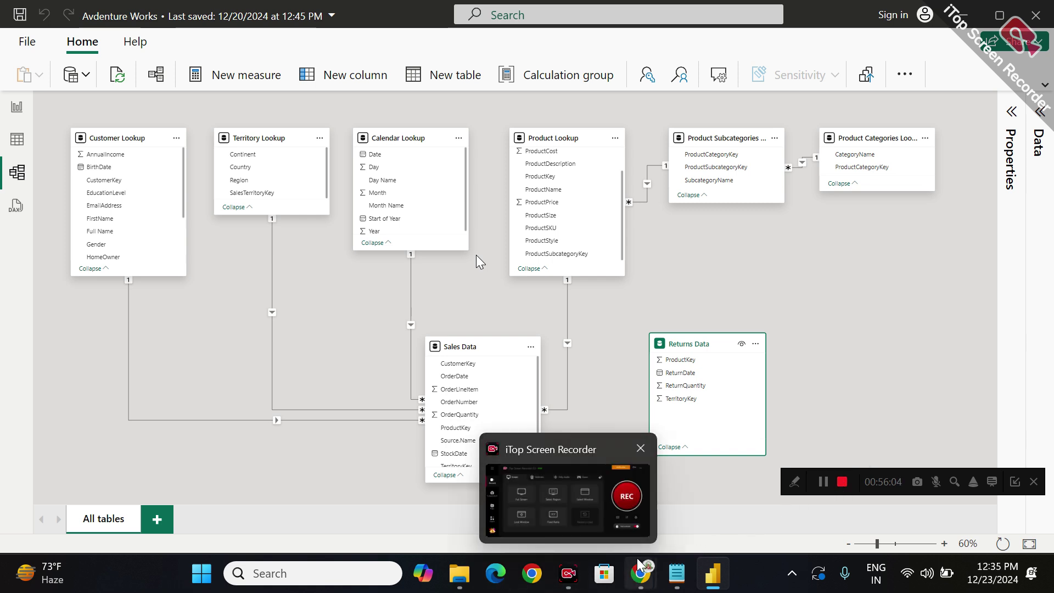